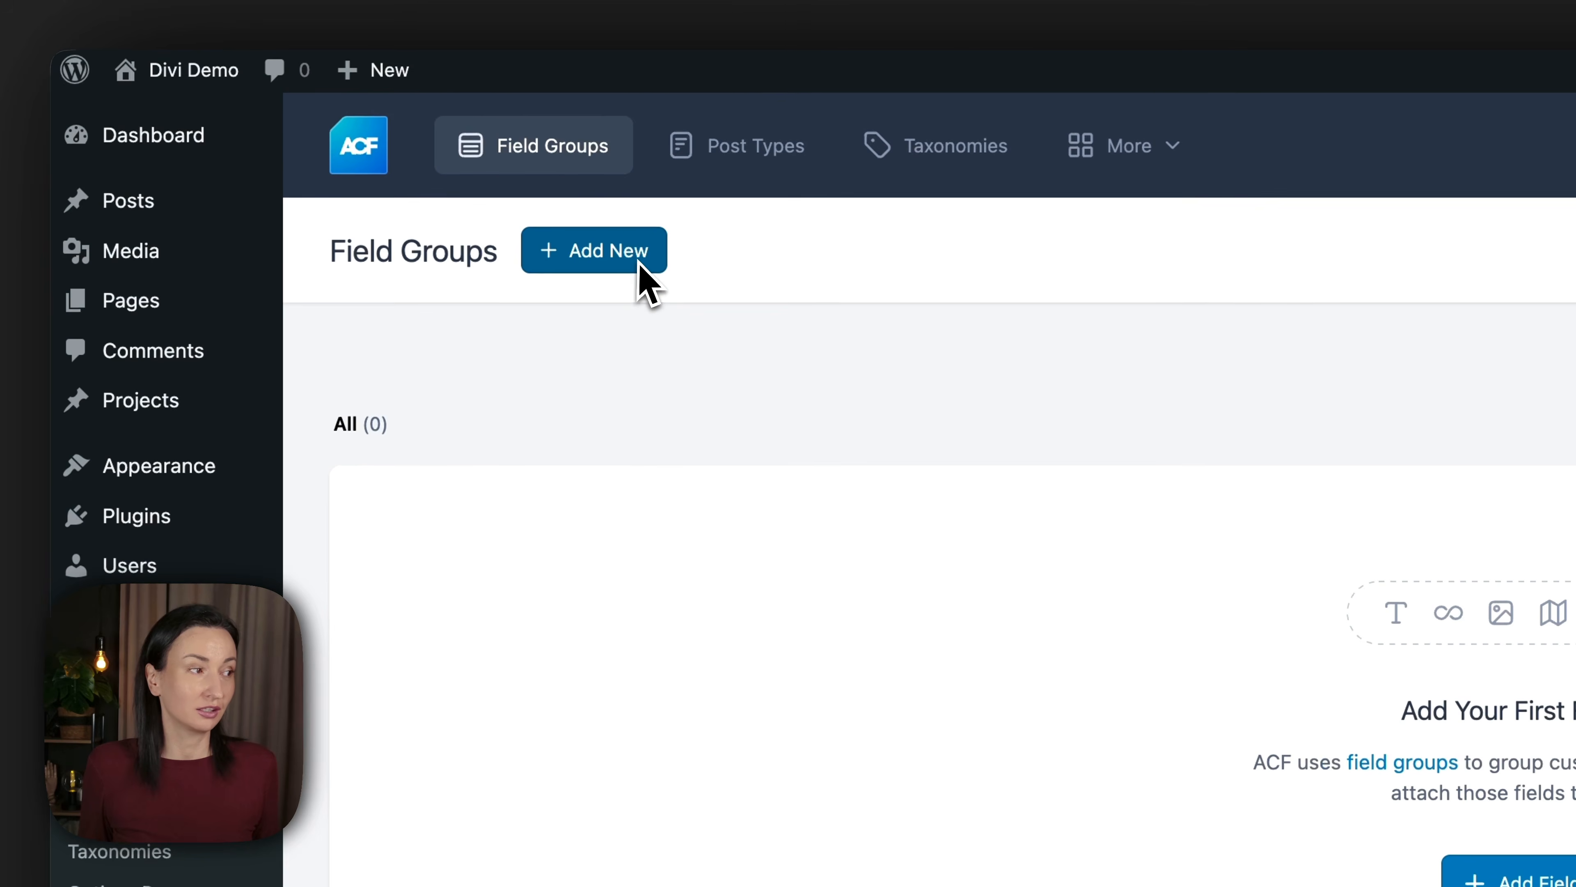
# Create a new ACF field group titled Project Details.
pyautogui.click(640, 262)
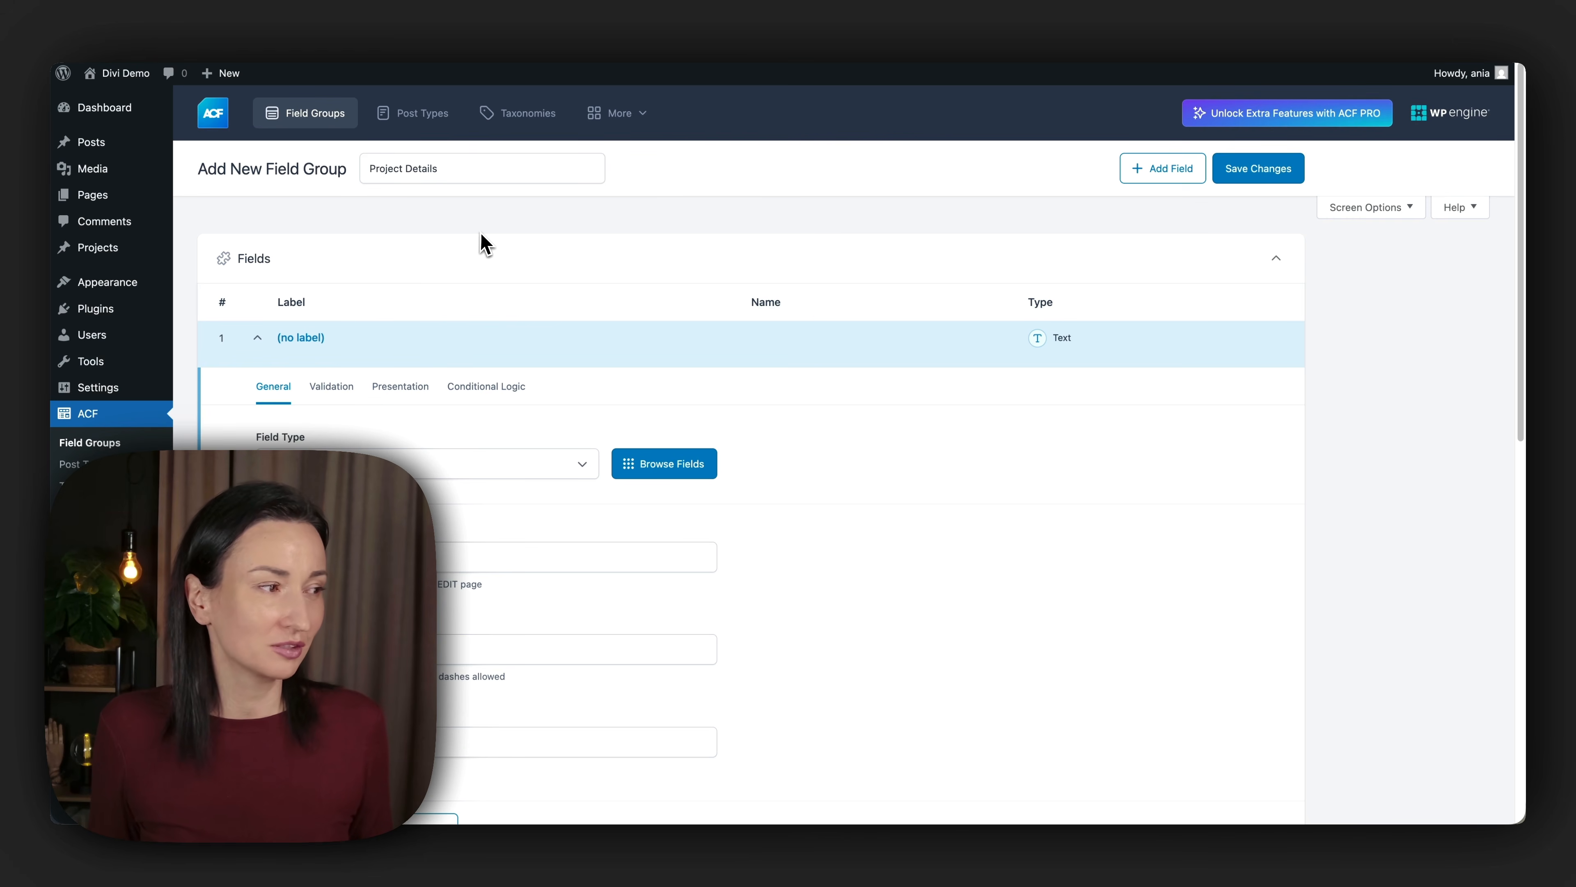
pyautogui.scroll(-1, 480, 231)
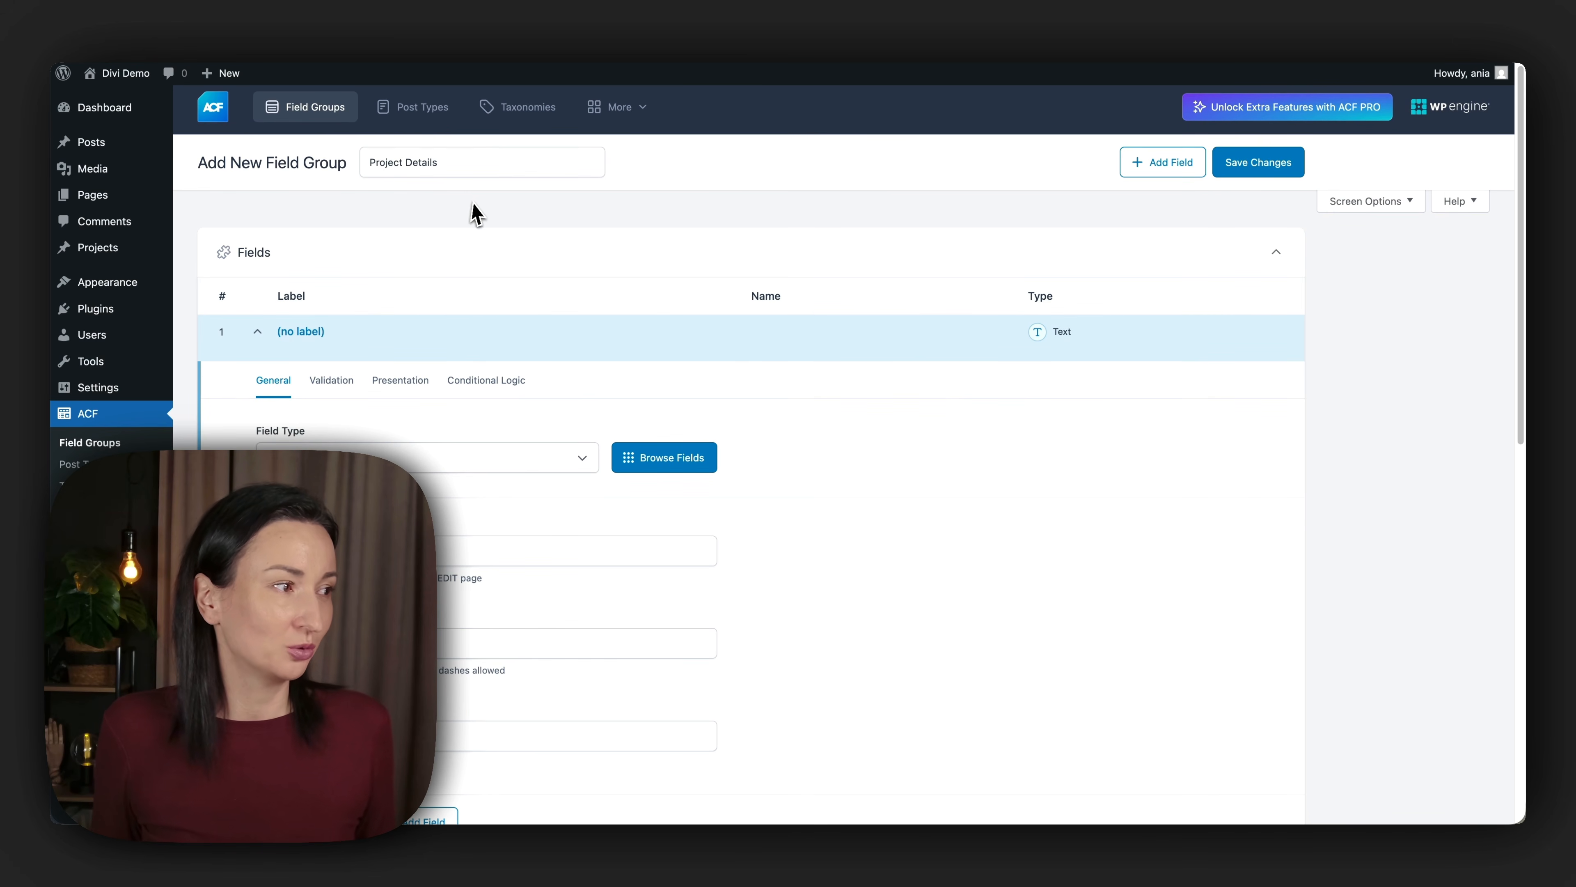
pyautogui.scroll(-4, 509, 215)
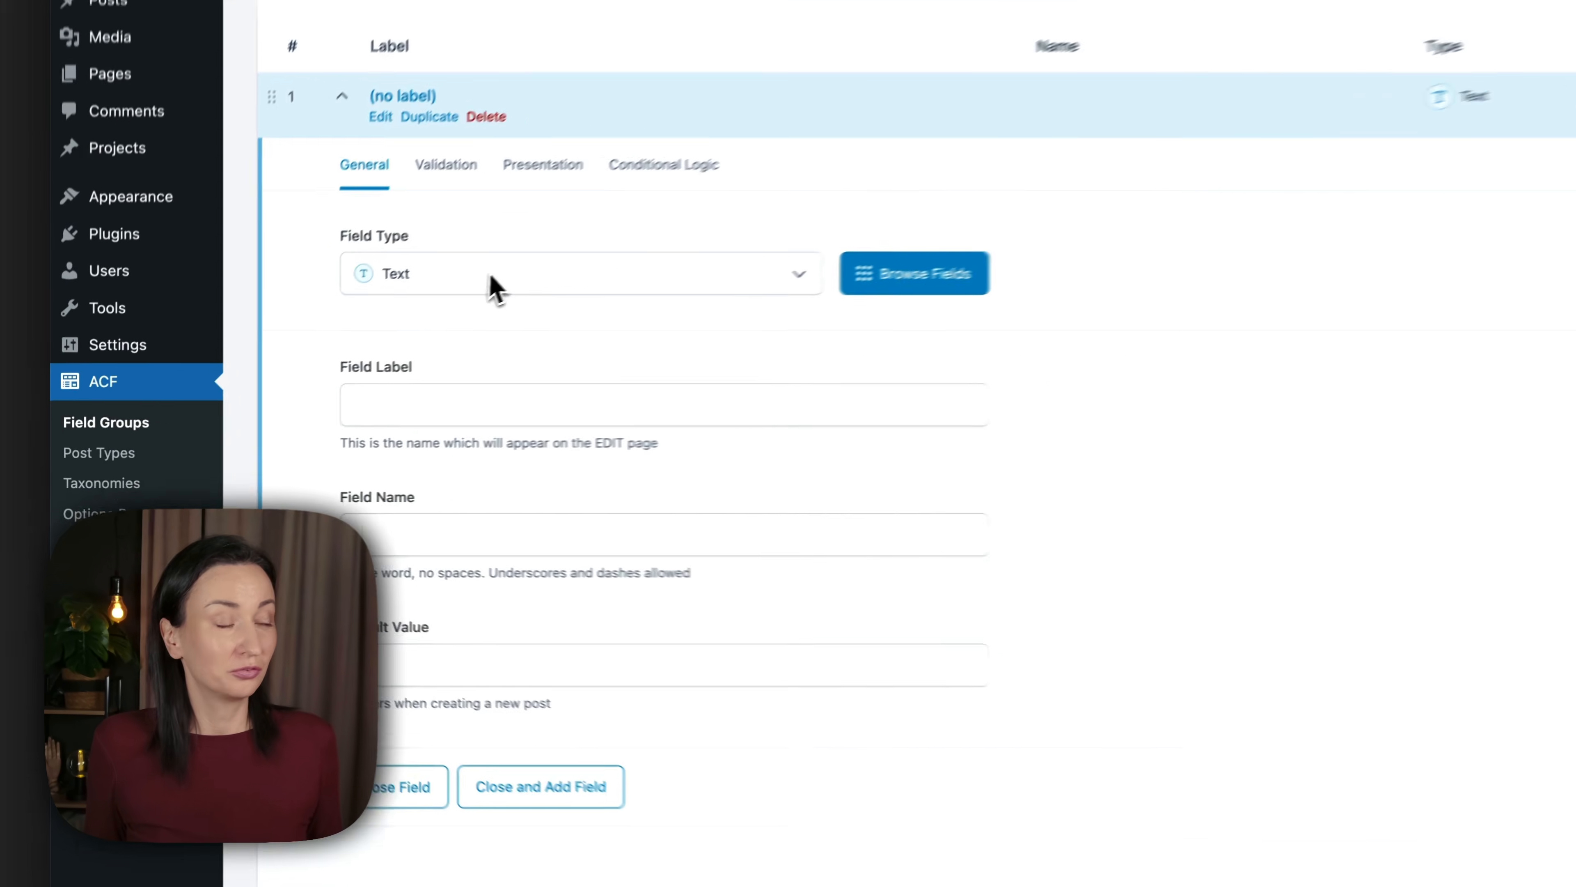
# Review the field types for the first field, keep Text, label it Client Name, and collapse the field.
pyautogui.click(357, 338)
pyautogui.scroll(-5, 723, 707)
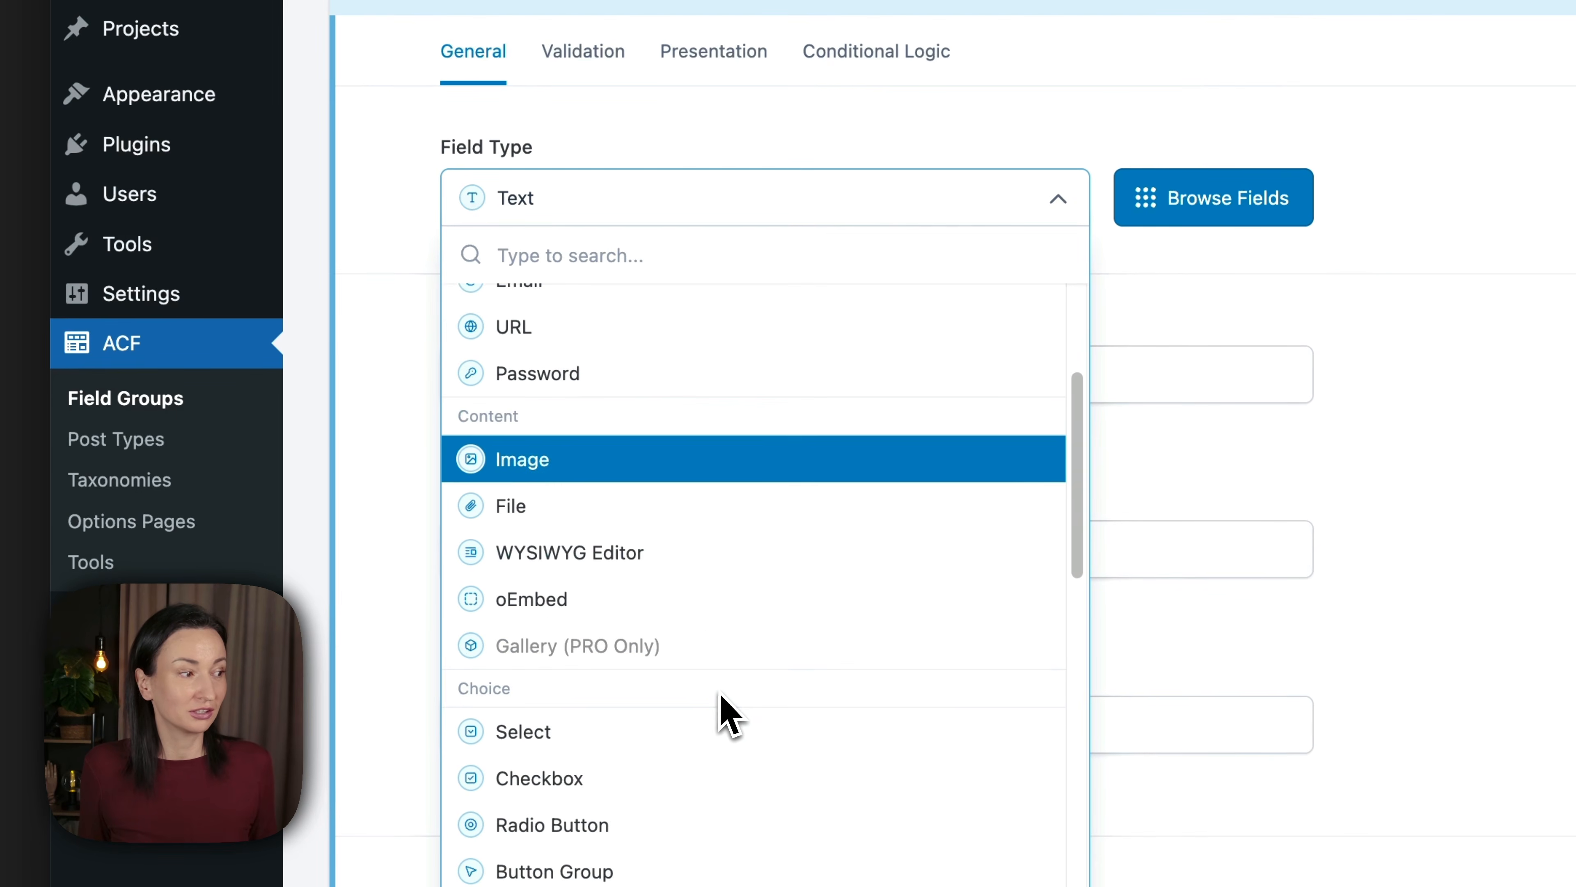
pyautogui.scroll(5, 721, 711)
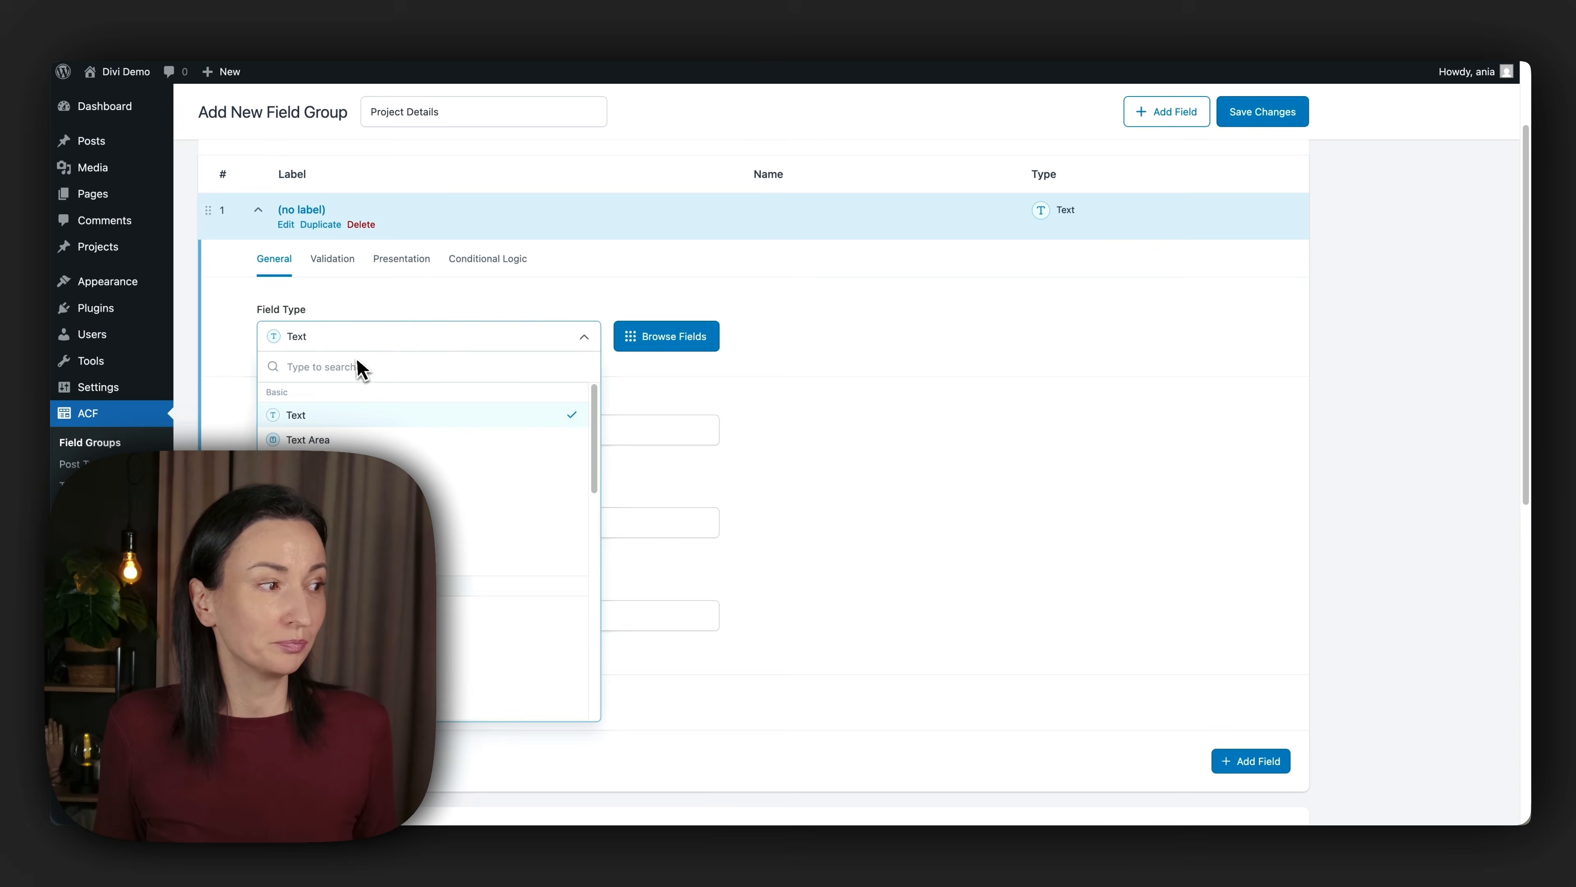
pyautogui.click(246, 352)
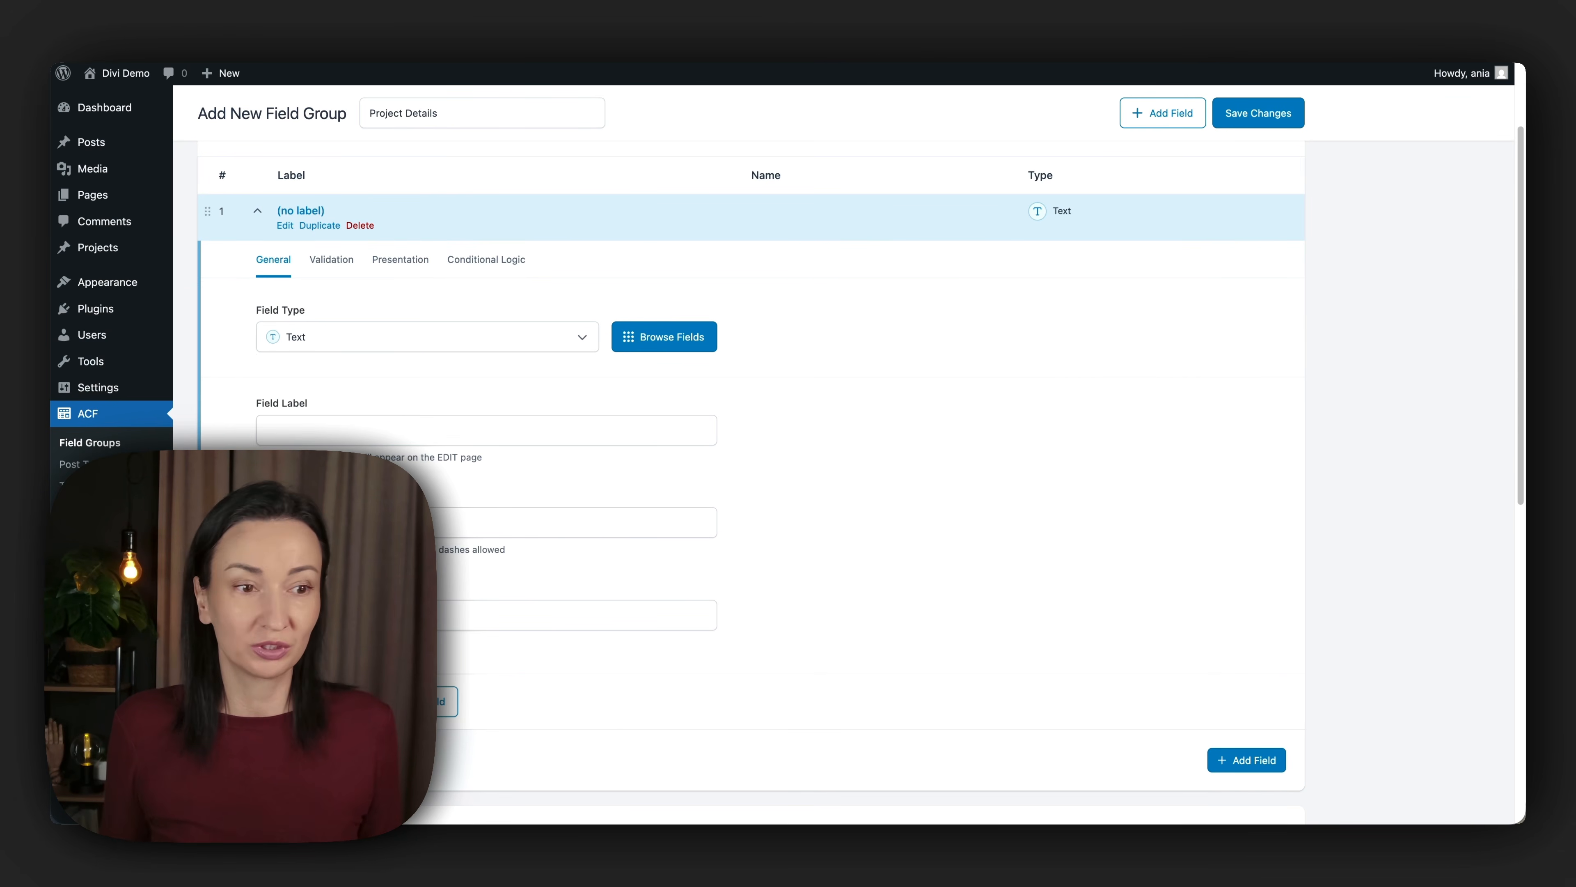
pyautogui.click(359, 430)
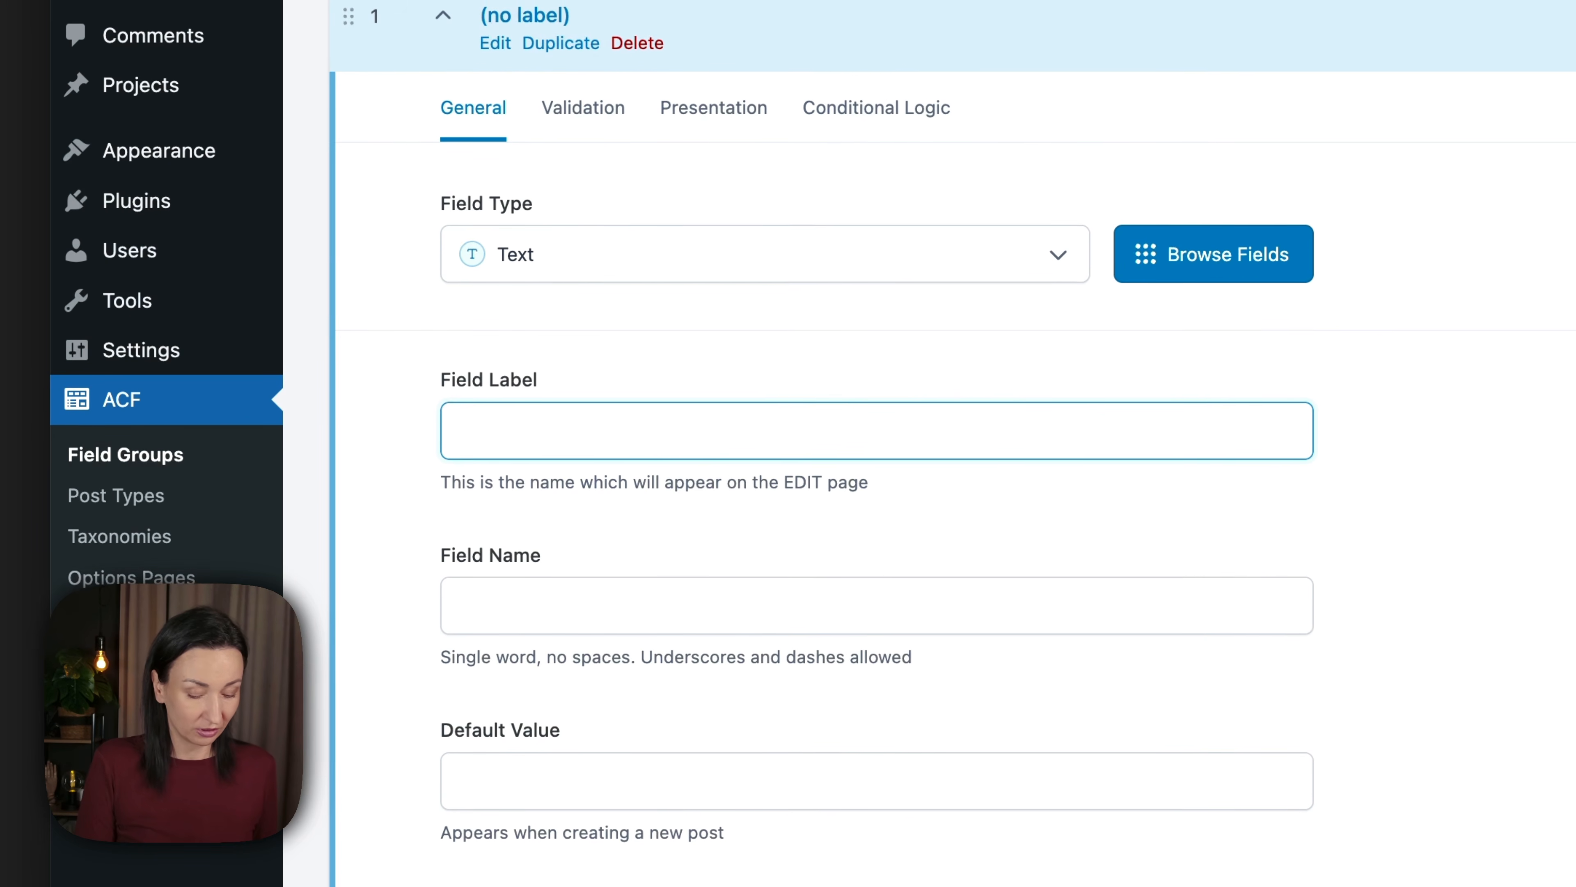
pyautogui.write('Client Name')
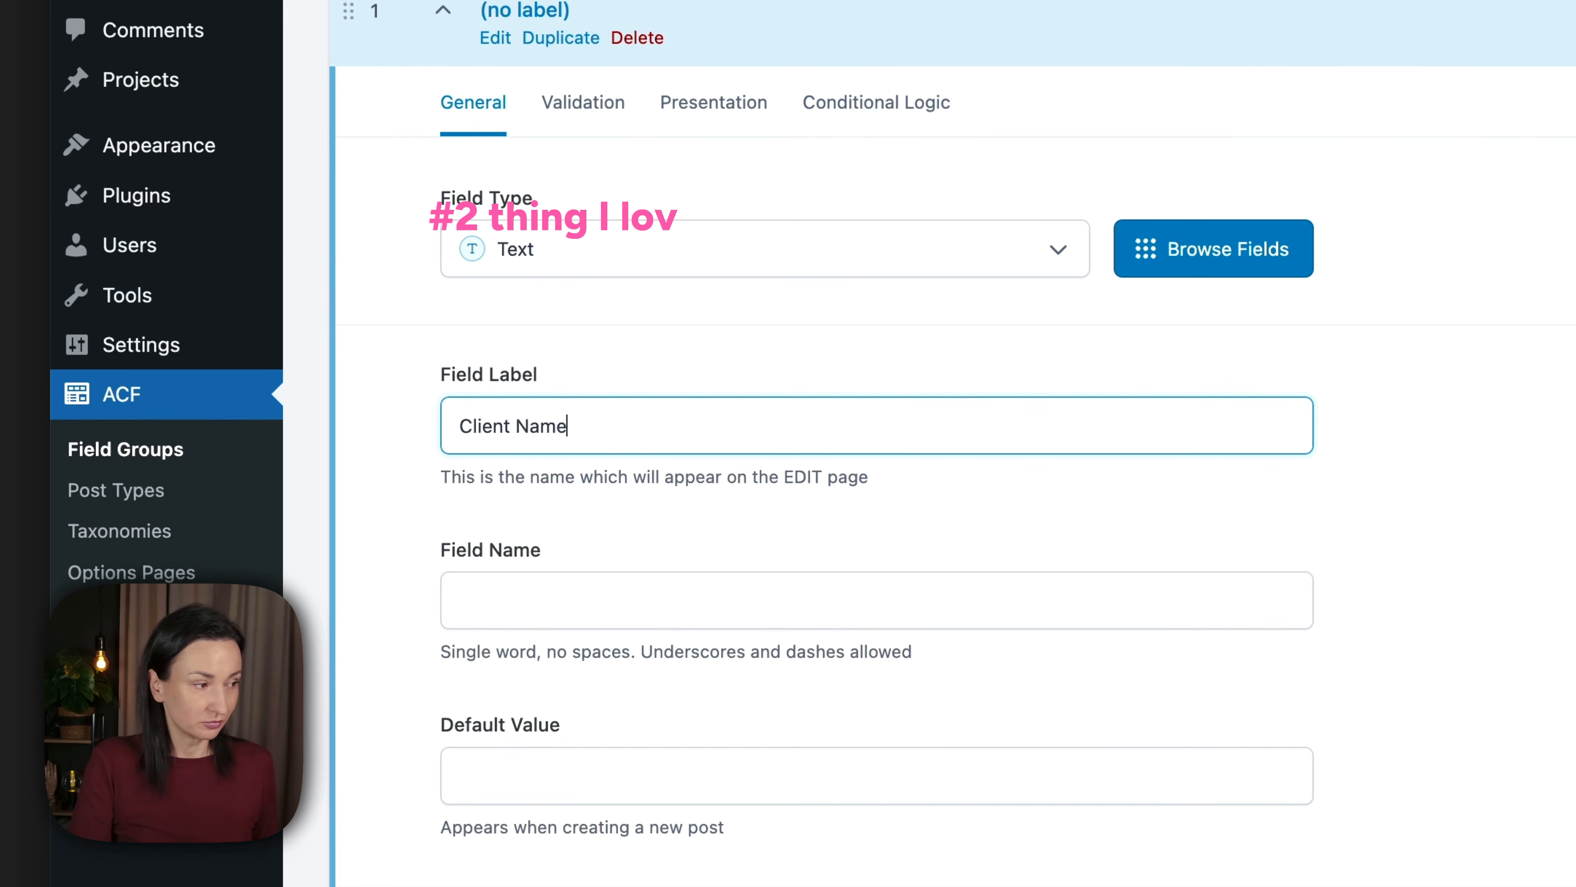
pyautogui.click(841, 600)
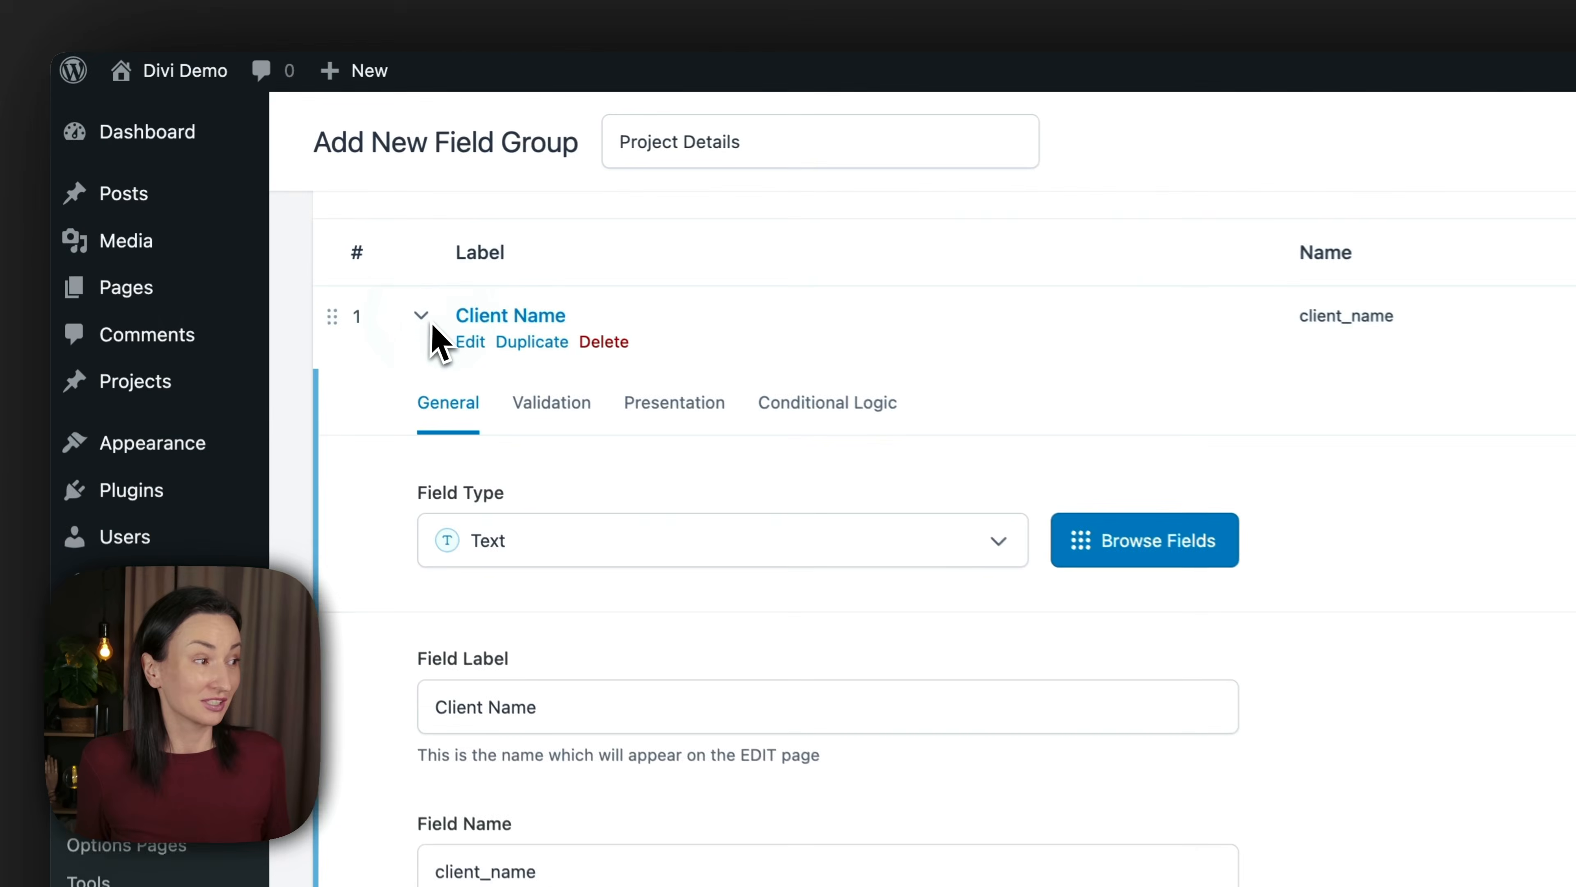
pyautogui.click(268, 217)
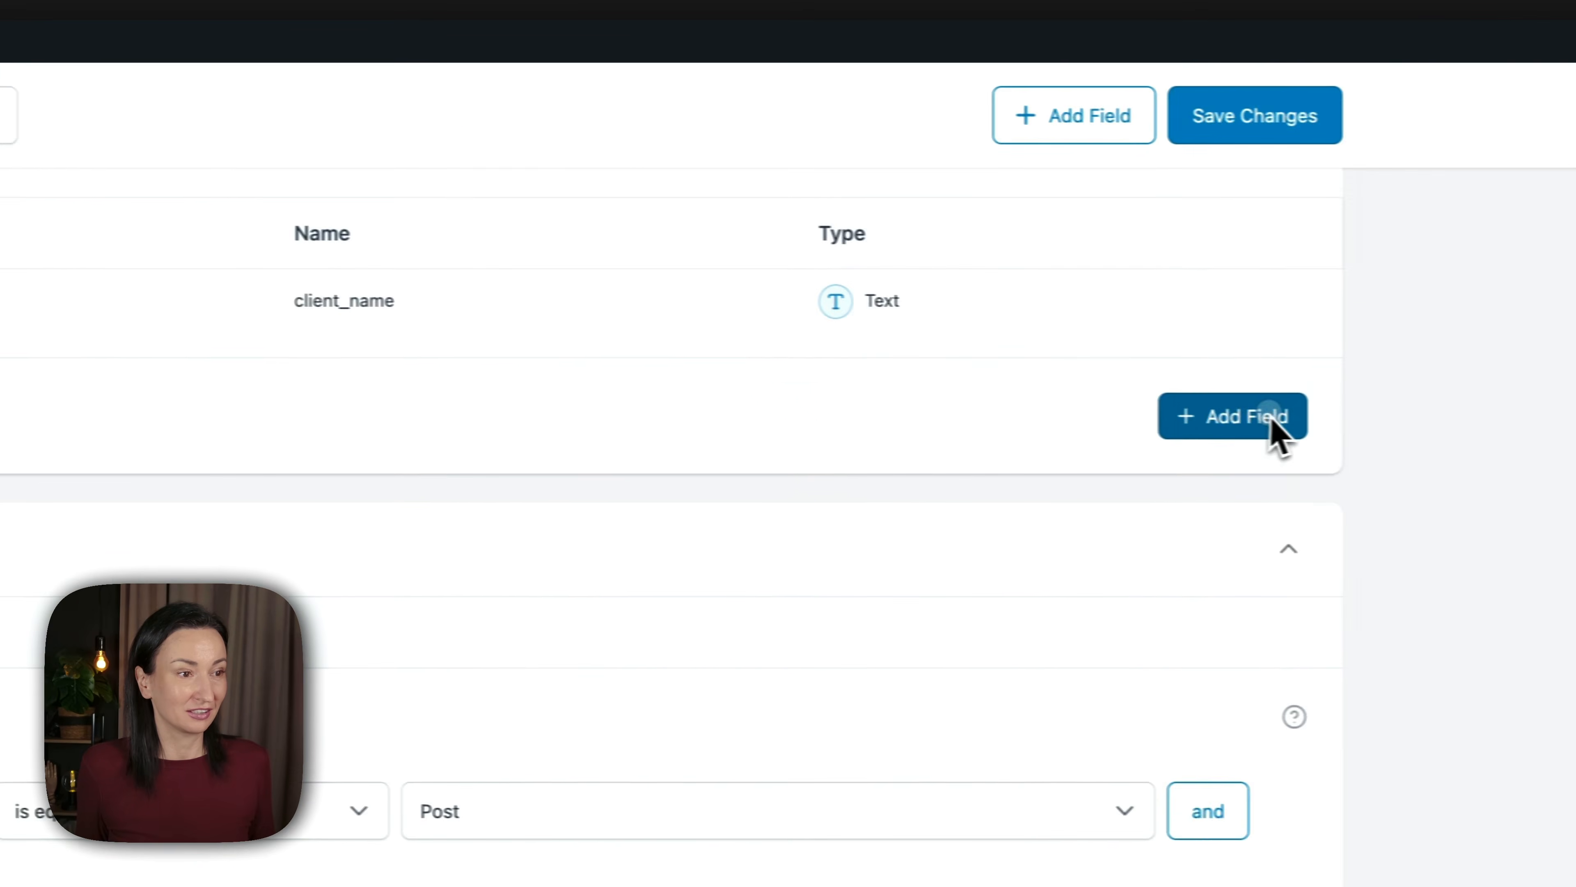
# Add a second field labelled Client Business, keep its type as Text, and collapse it.
pyautogui.click(1272, 419)
pyautogui.click(626, 588)
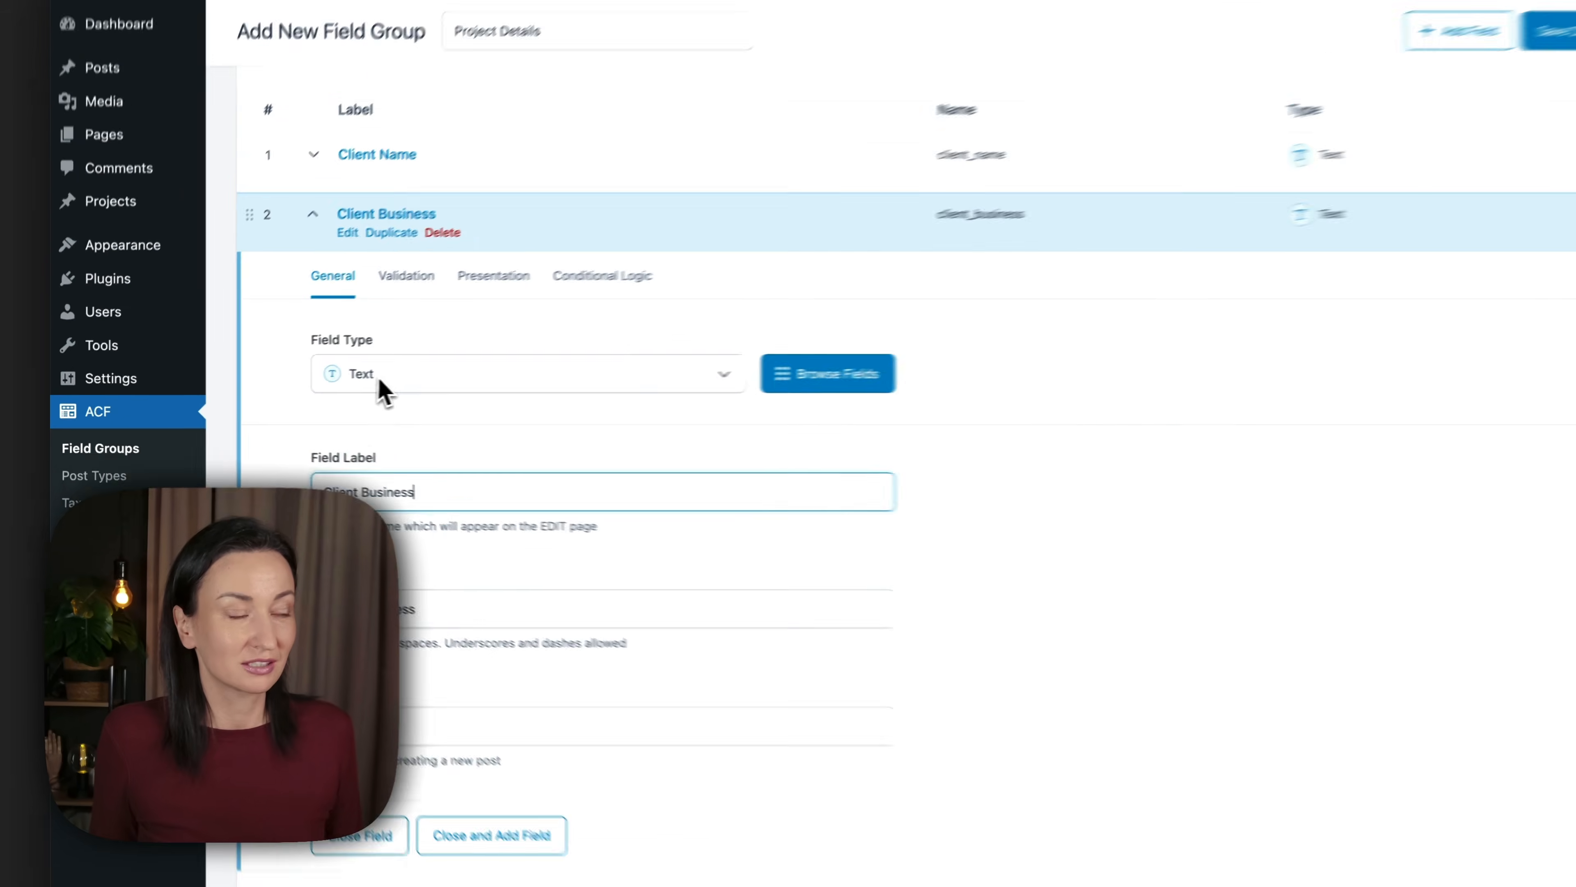
pyautogui.click(304, 391)
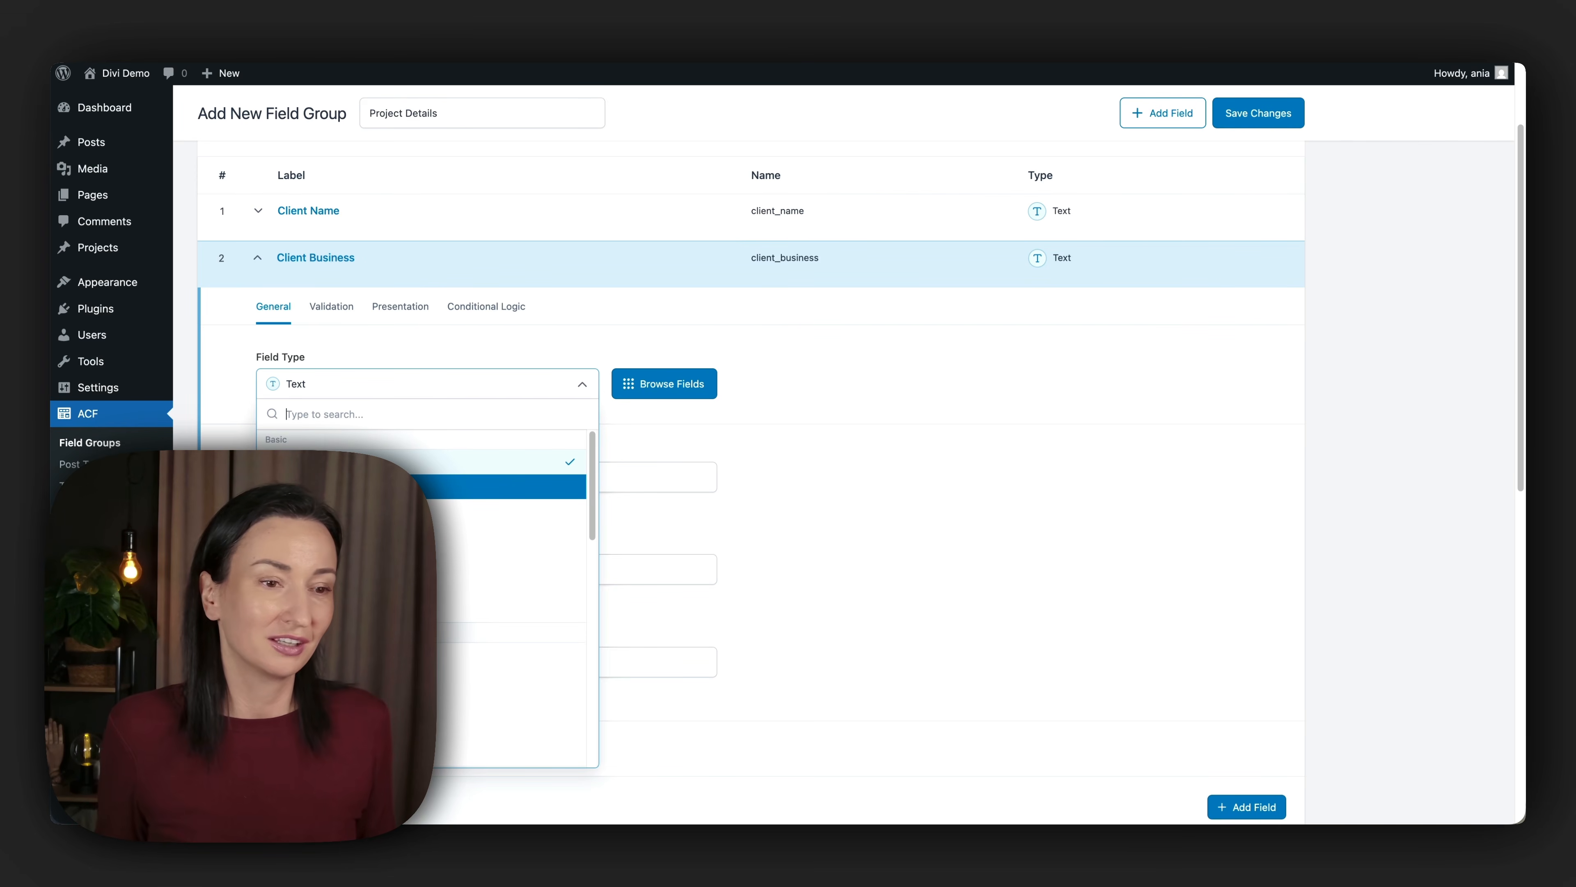
pyautogui.click(243, 452)
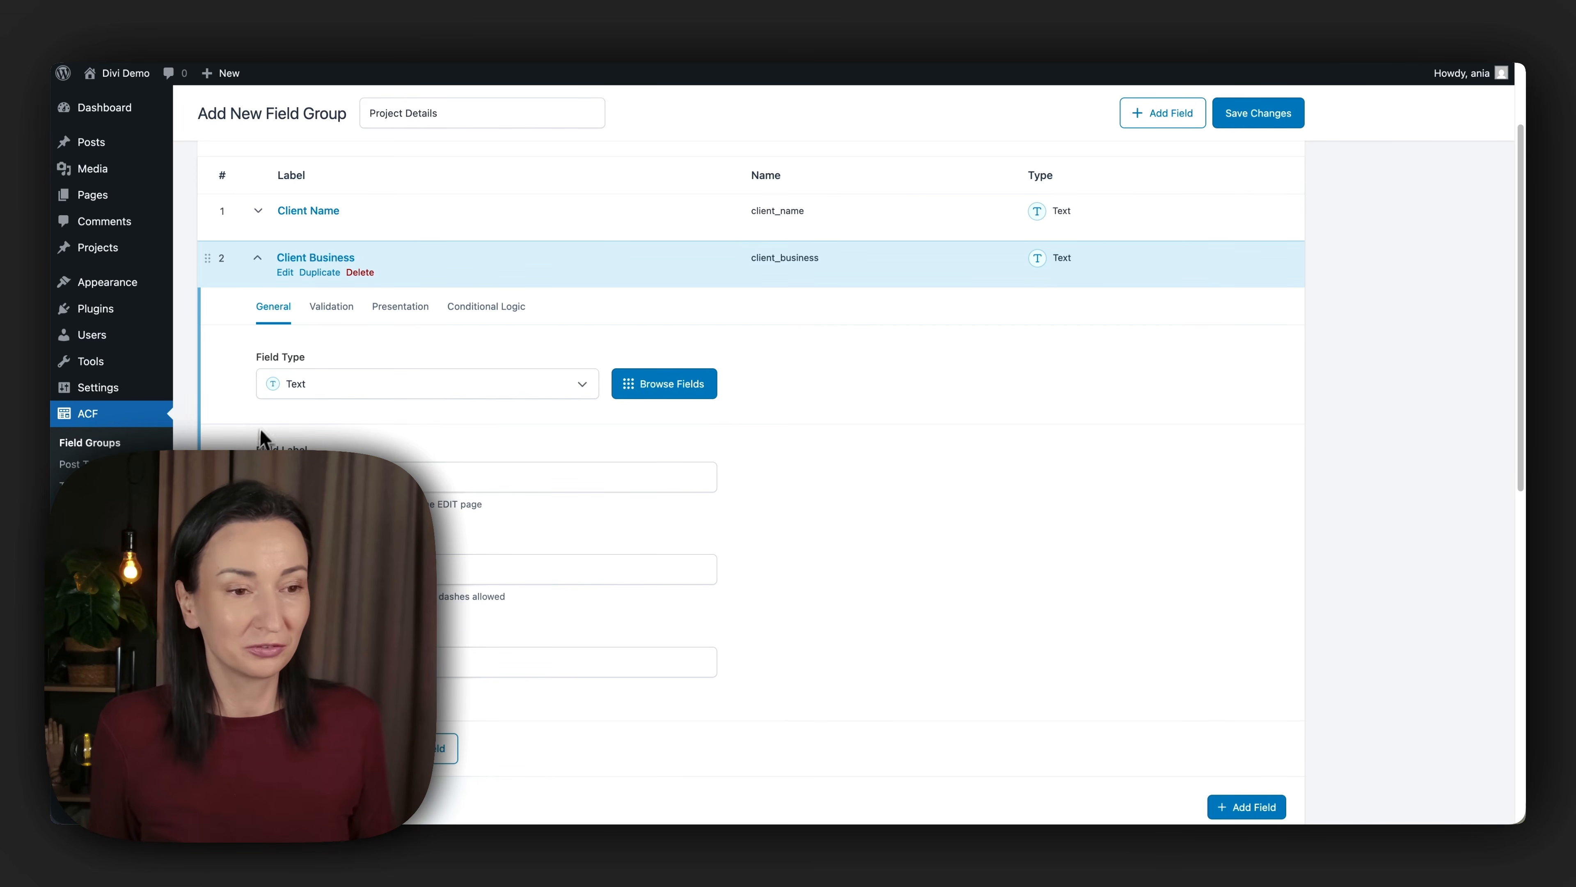
pyautogui.click(263, 267)
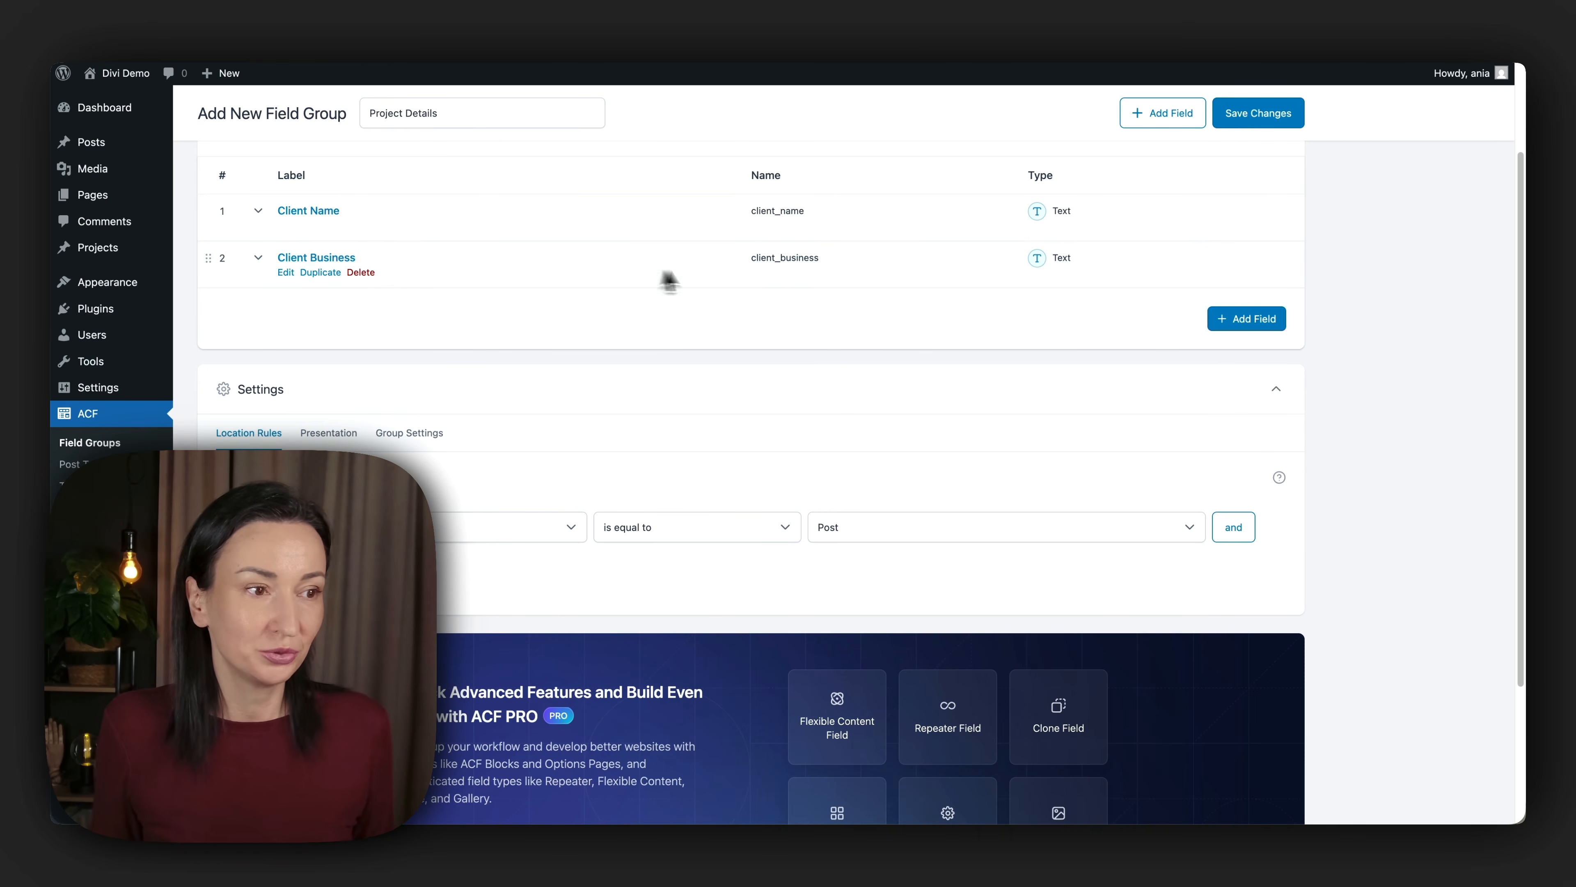
# Add a third field of type Image labelled Client Photo and collapse it.
pyautogui.click(1232, 321)
pyautogui.click(443, 438)
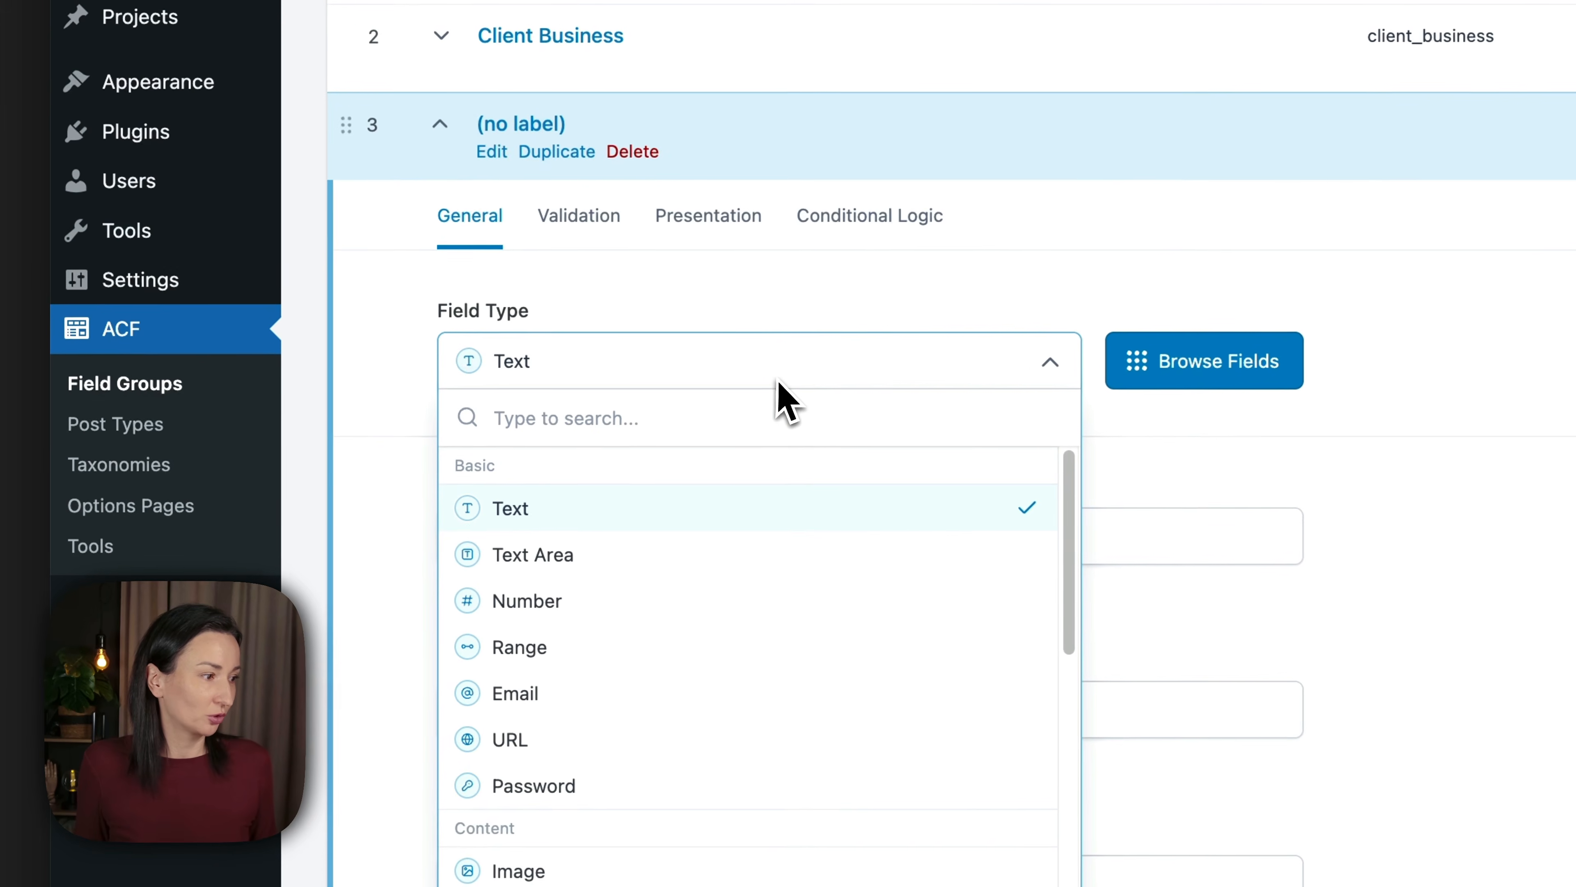
pyautogui.write('im')
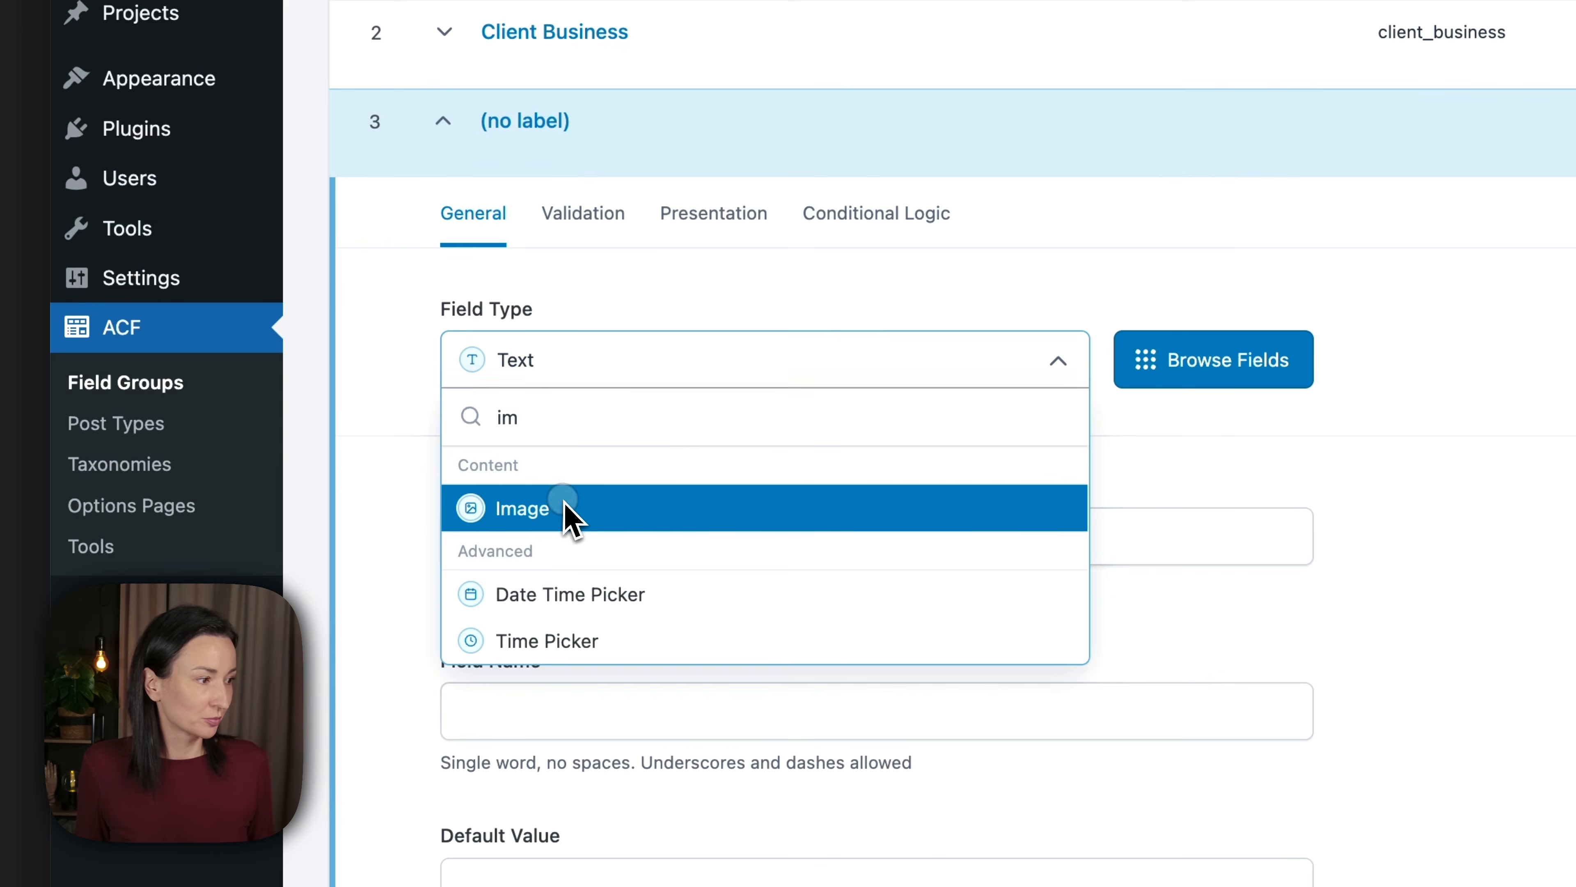
pyautogui.click(566, 507)
pyautogui.click(609, 537)
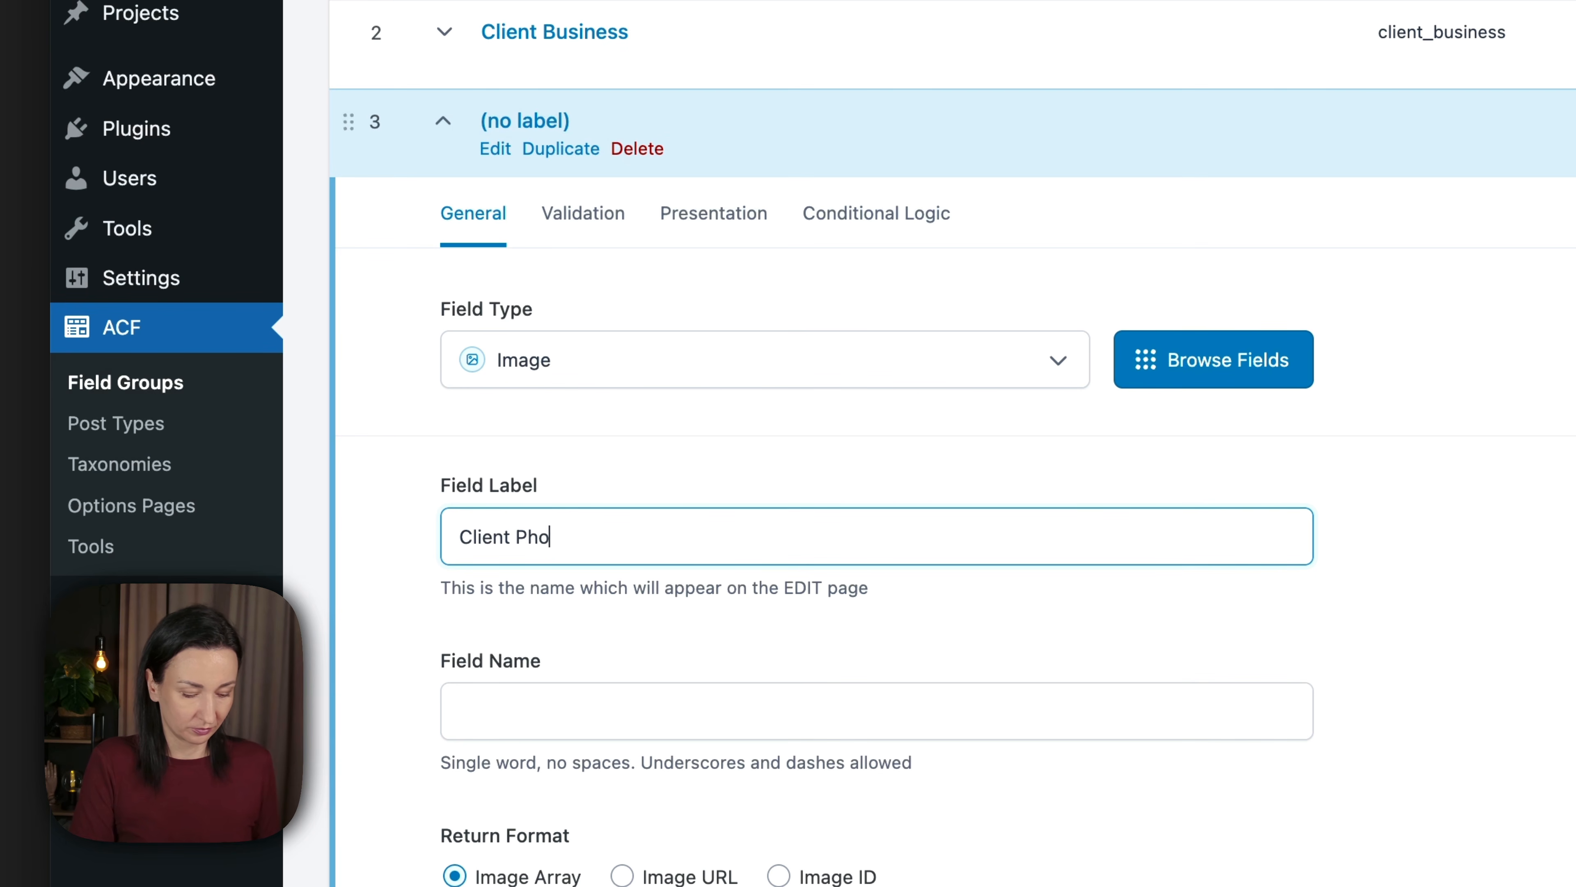
pyautogui.click(446, 126)
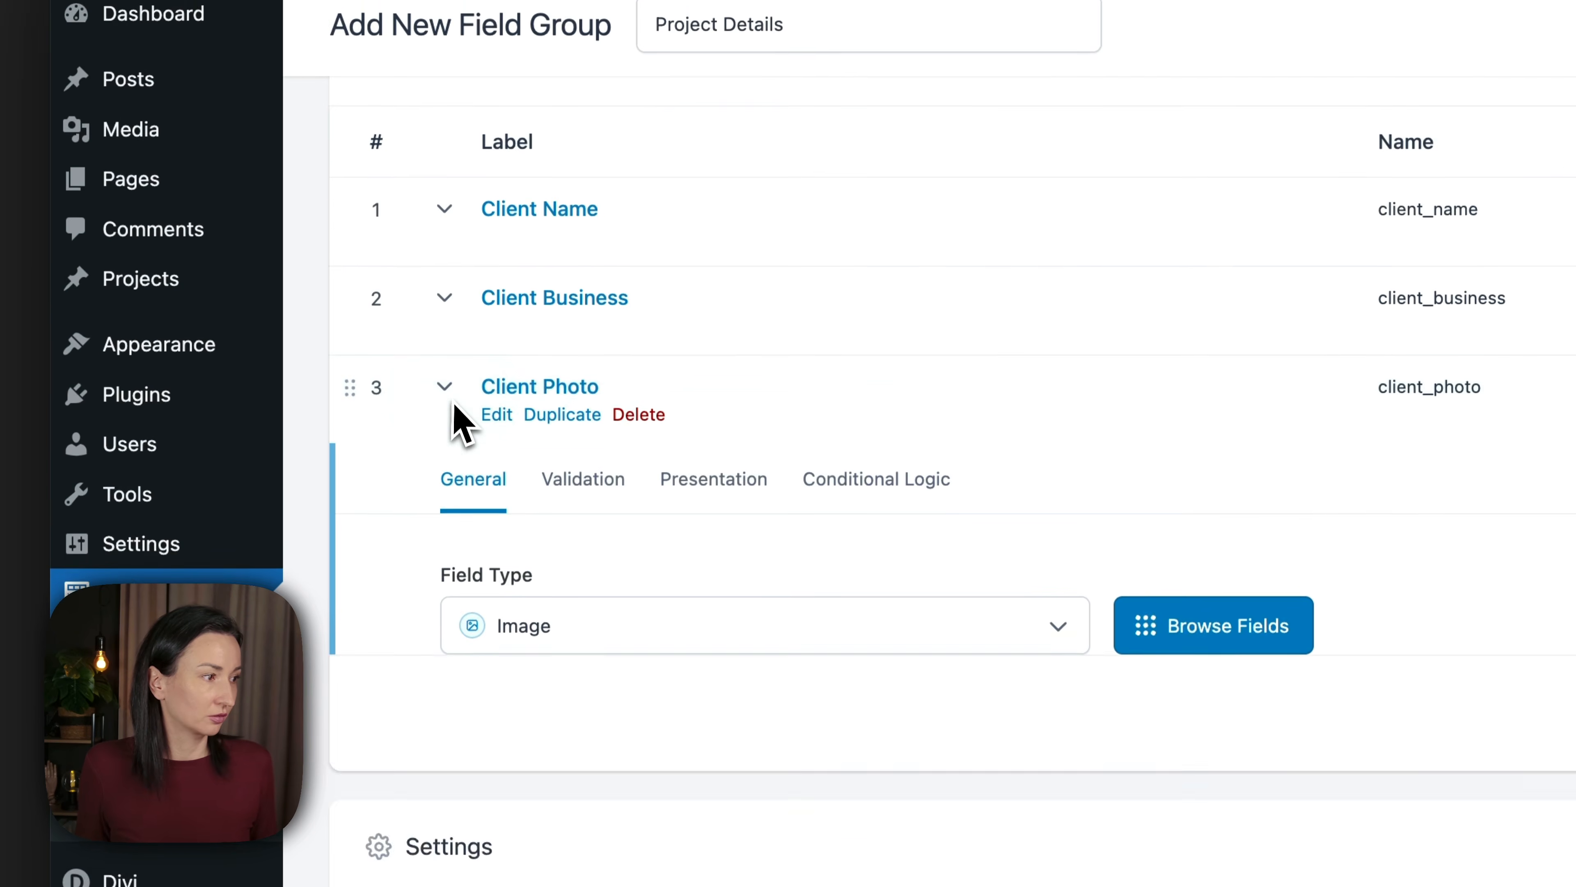
# Add a fourth field of type WYSIWYG Editor labelled Testimonial and collapse it.
pyautogui.click(1099, 386)
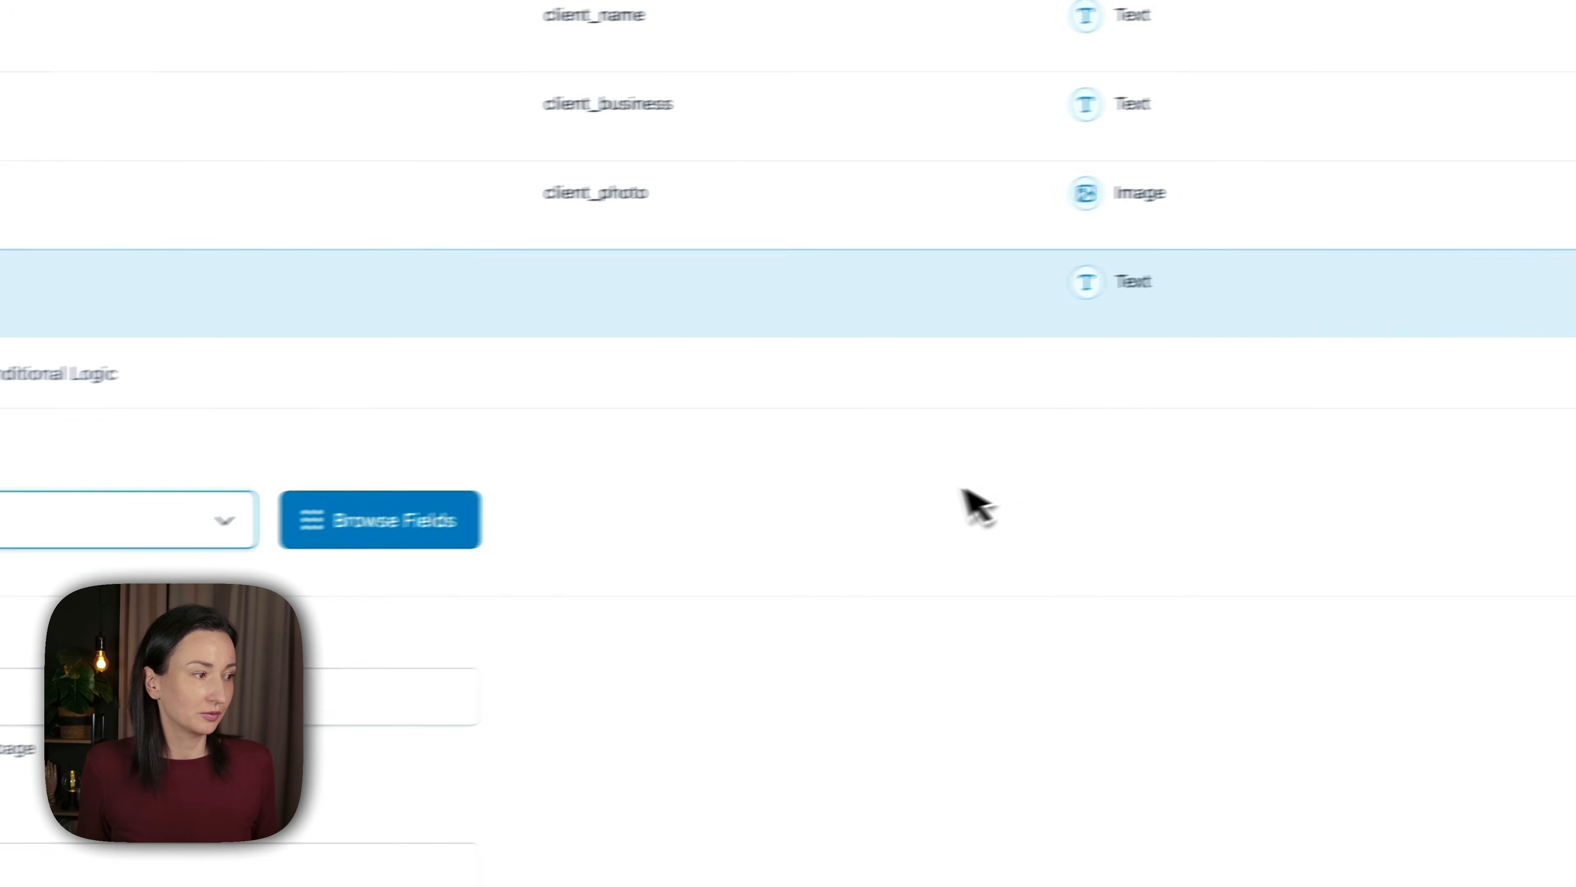
pyautogui.click(715, 264)
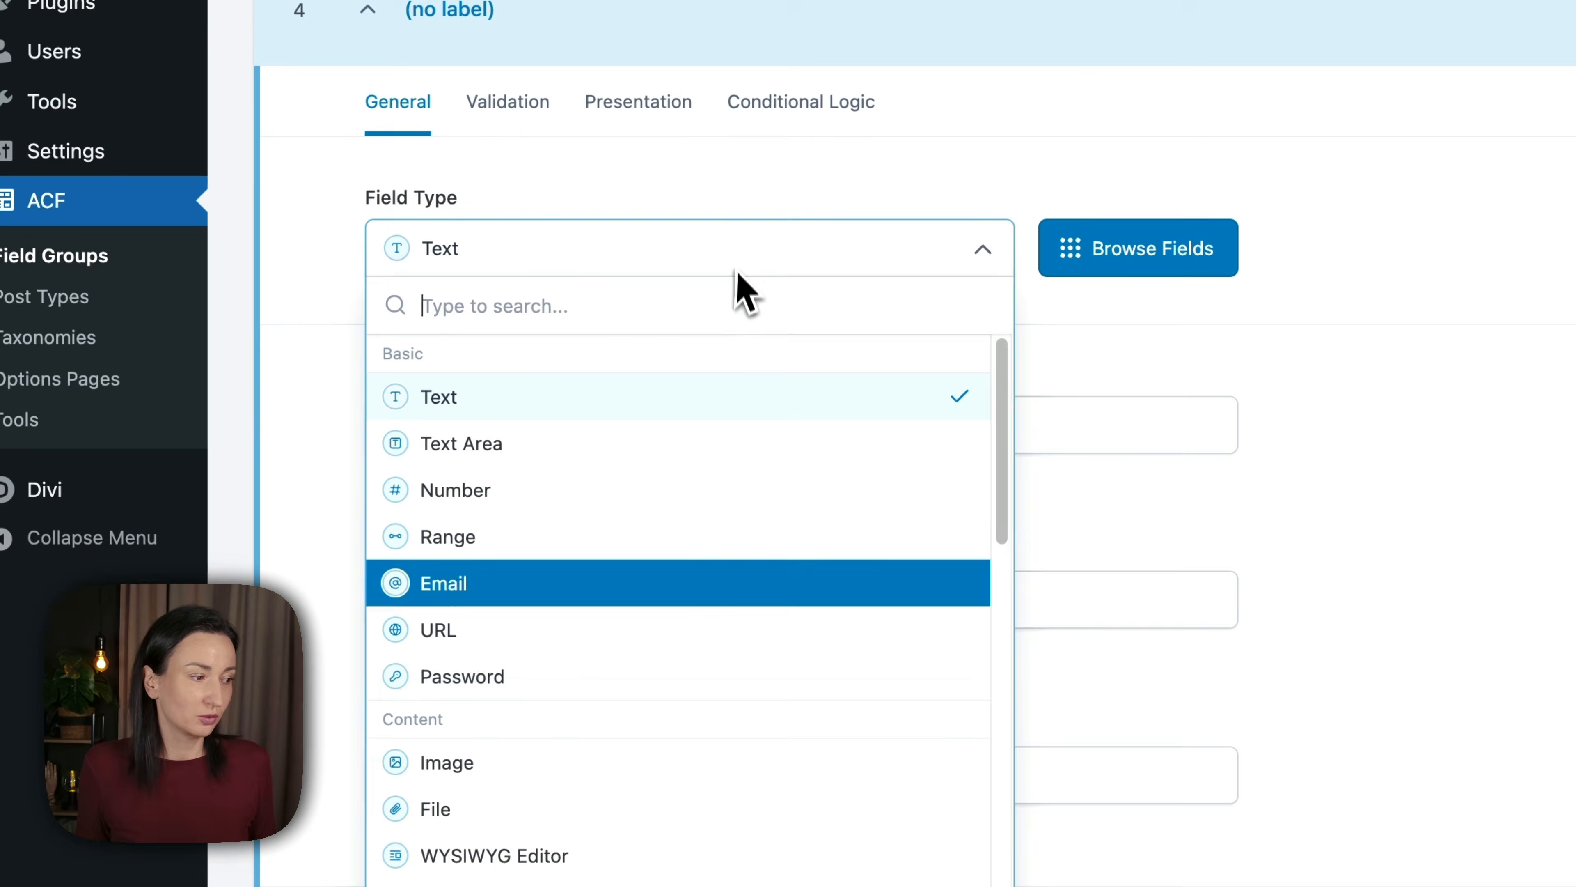
pyautogui.click(645, 862)
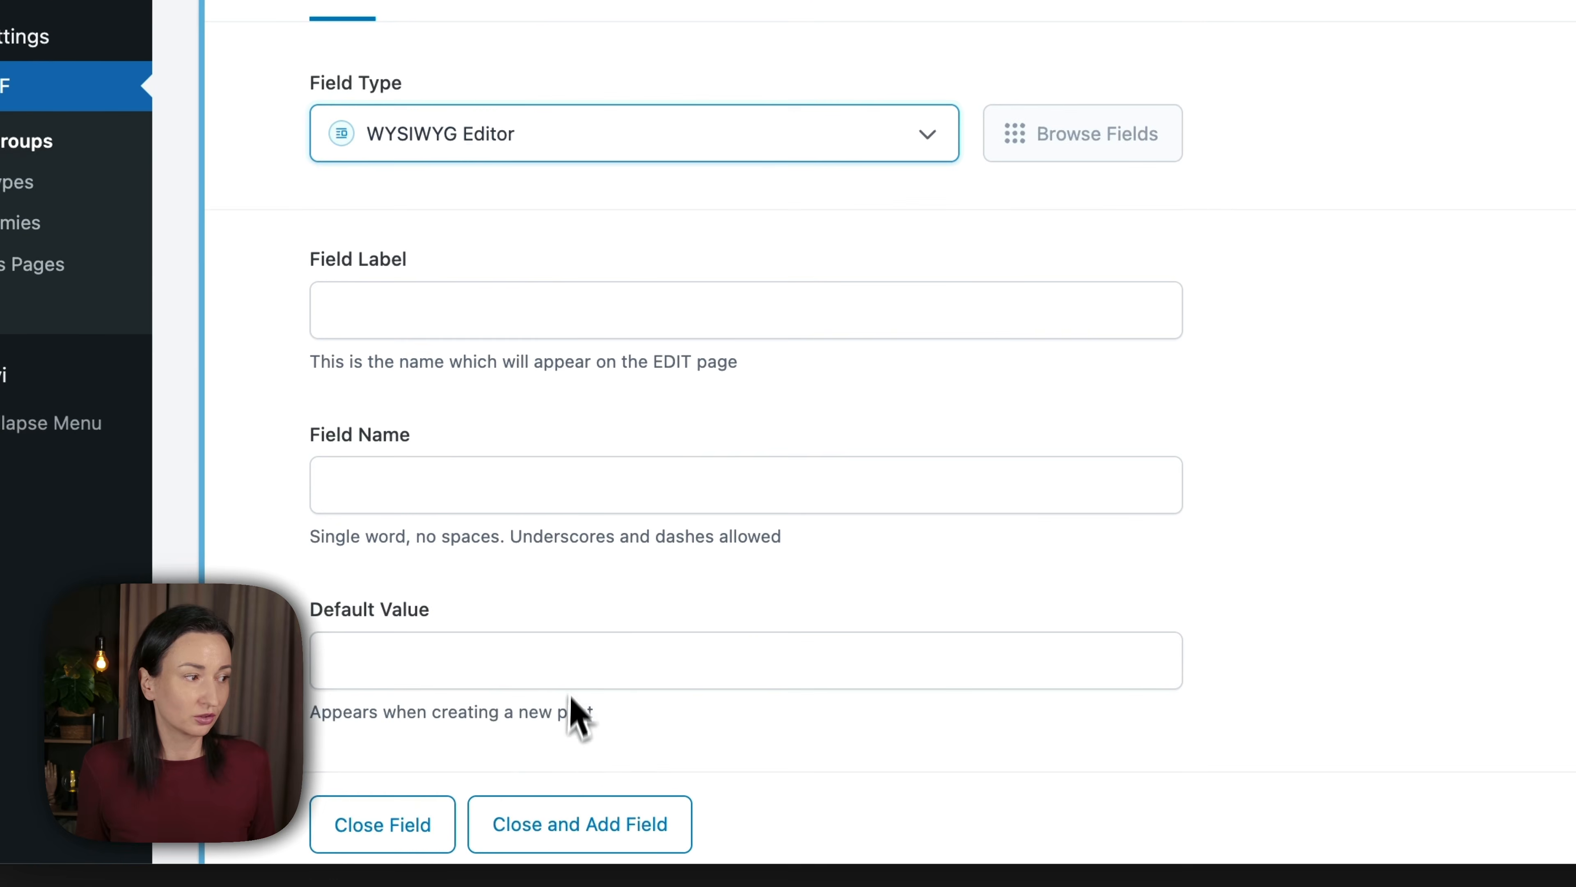
pyautogui.click(515, 320)
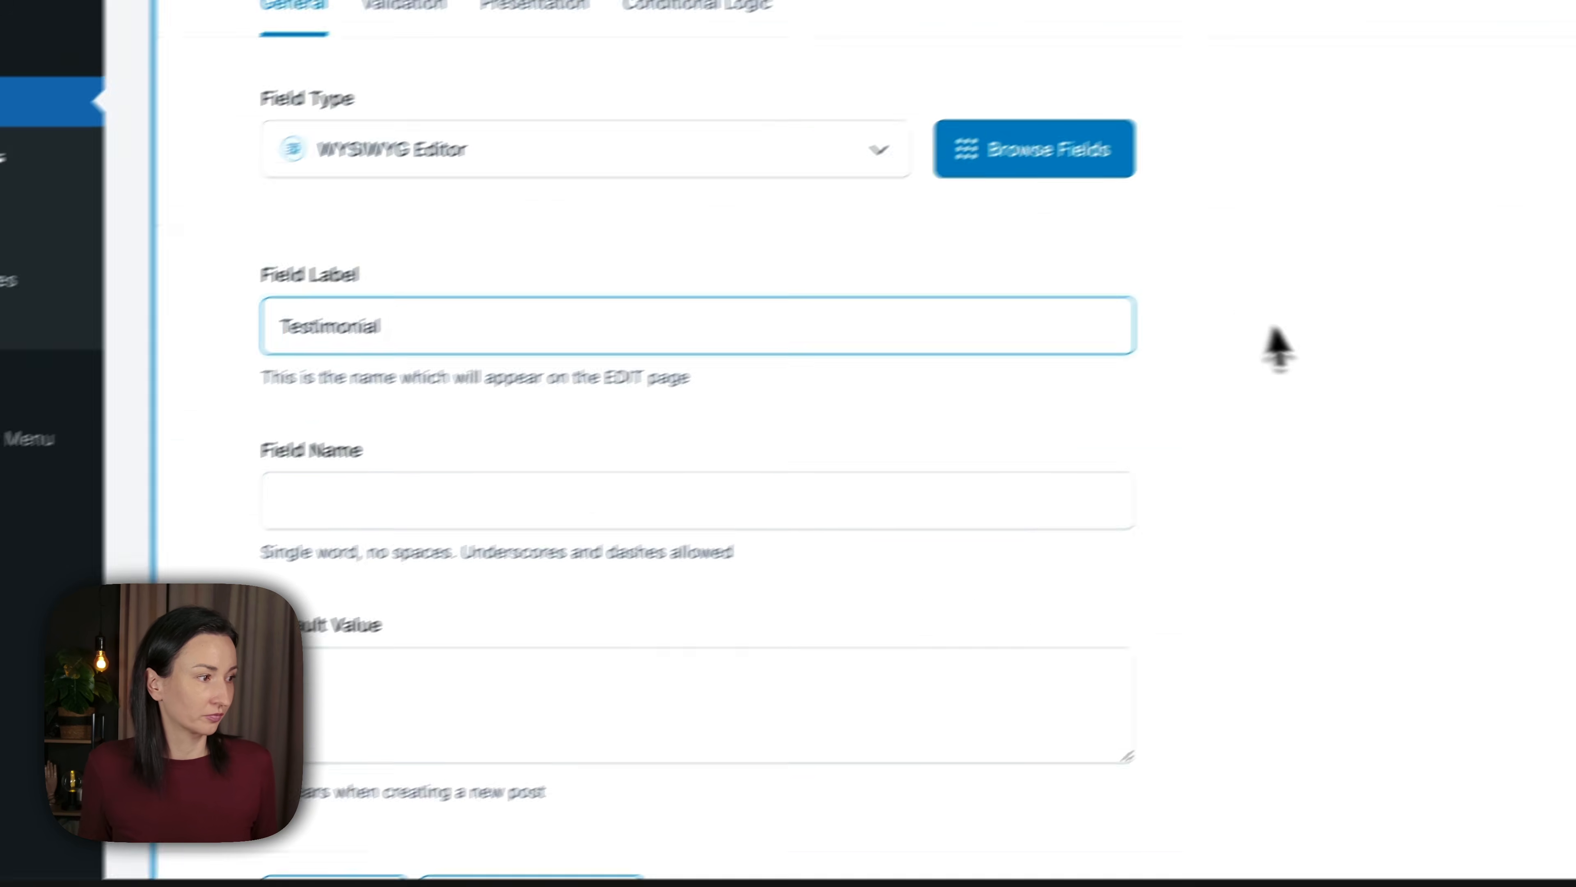
pyautogui.click(1334, 310)
pyautogui.click(435, 459)
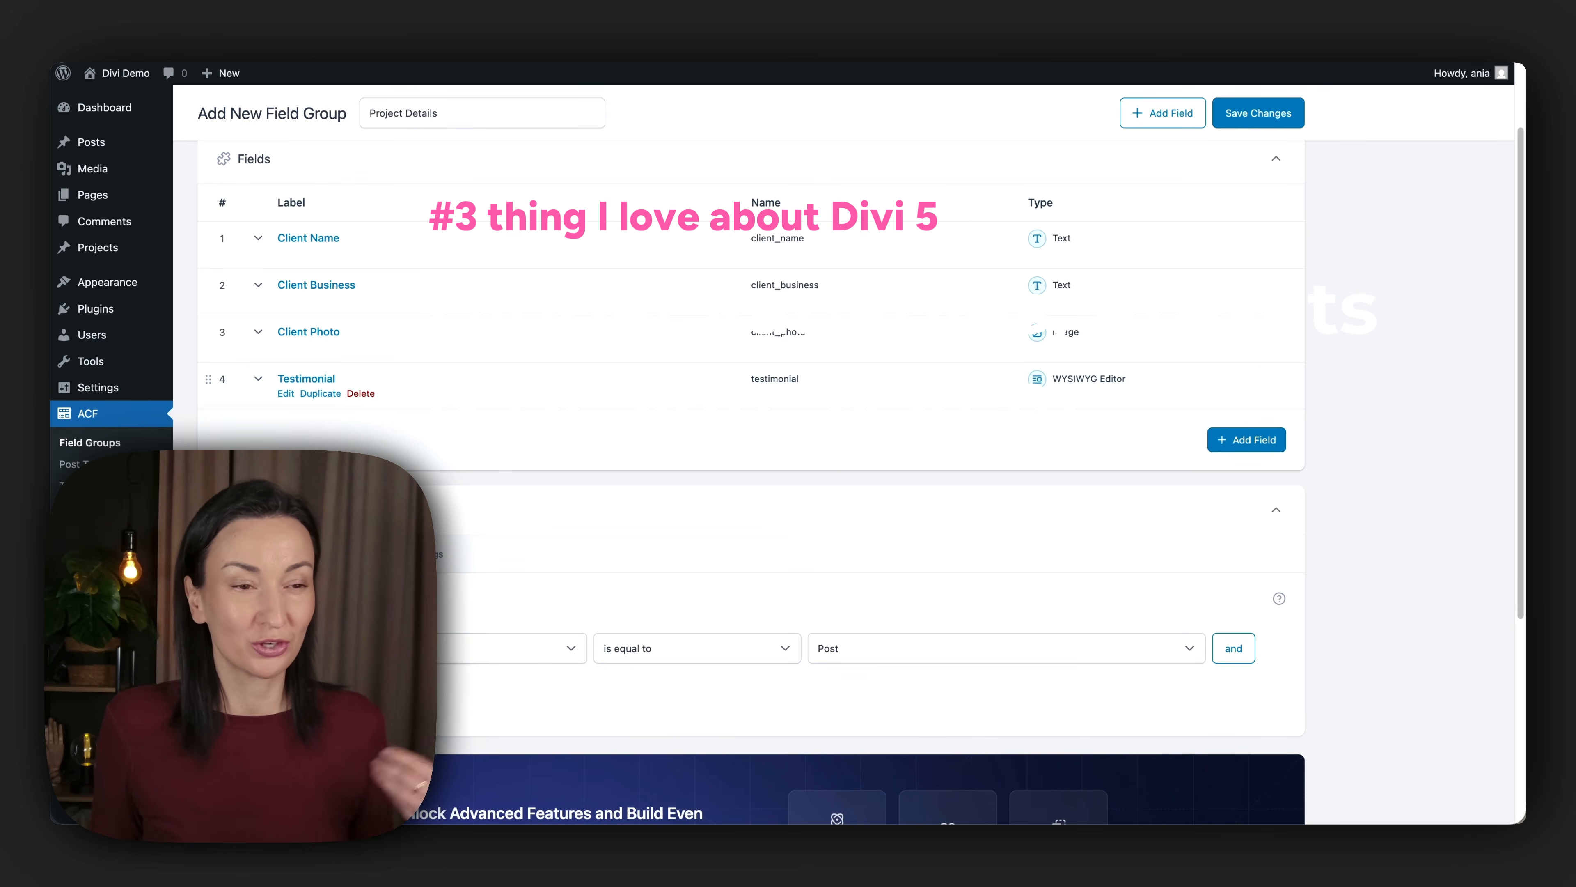
# Set the group's location rule to is equal to Project and save the field group.
pyautogui.scroll(-1, 538, 422)
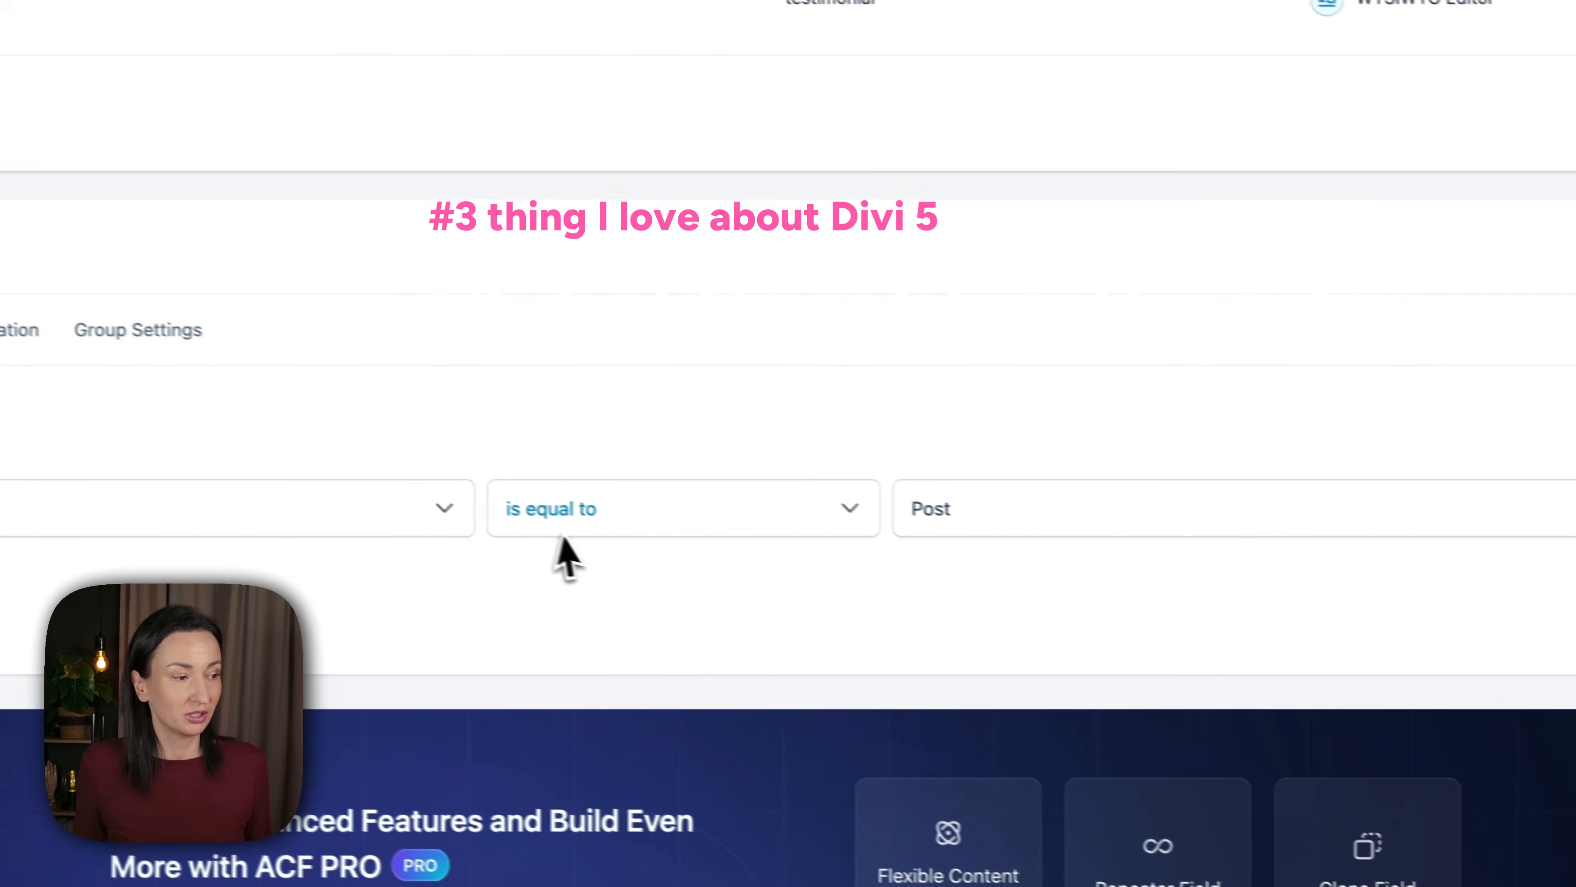
pyautogui.click(989, 497)
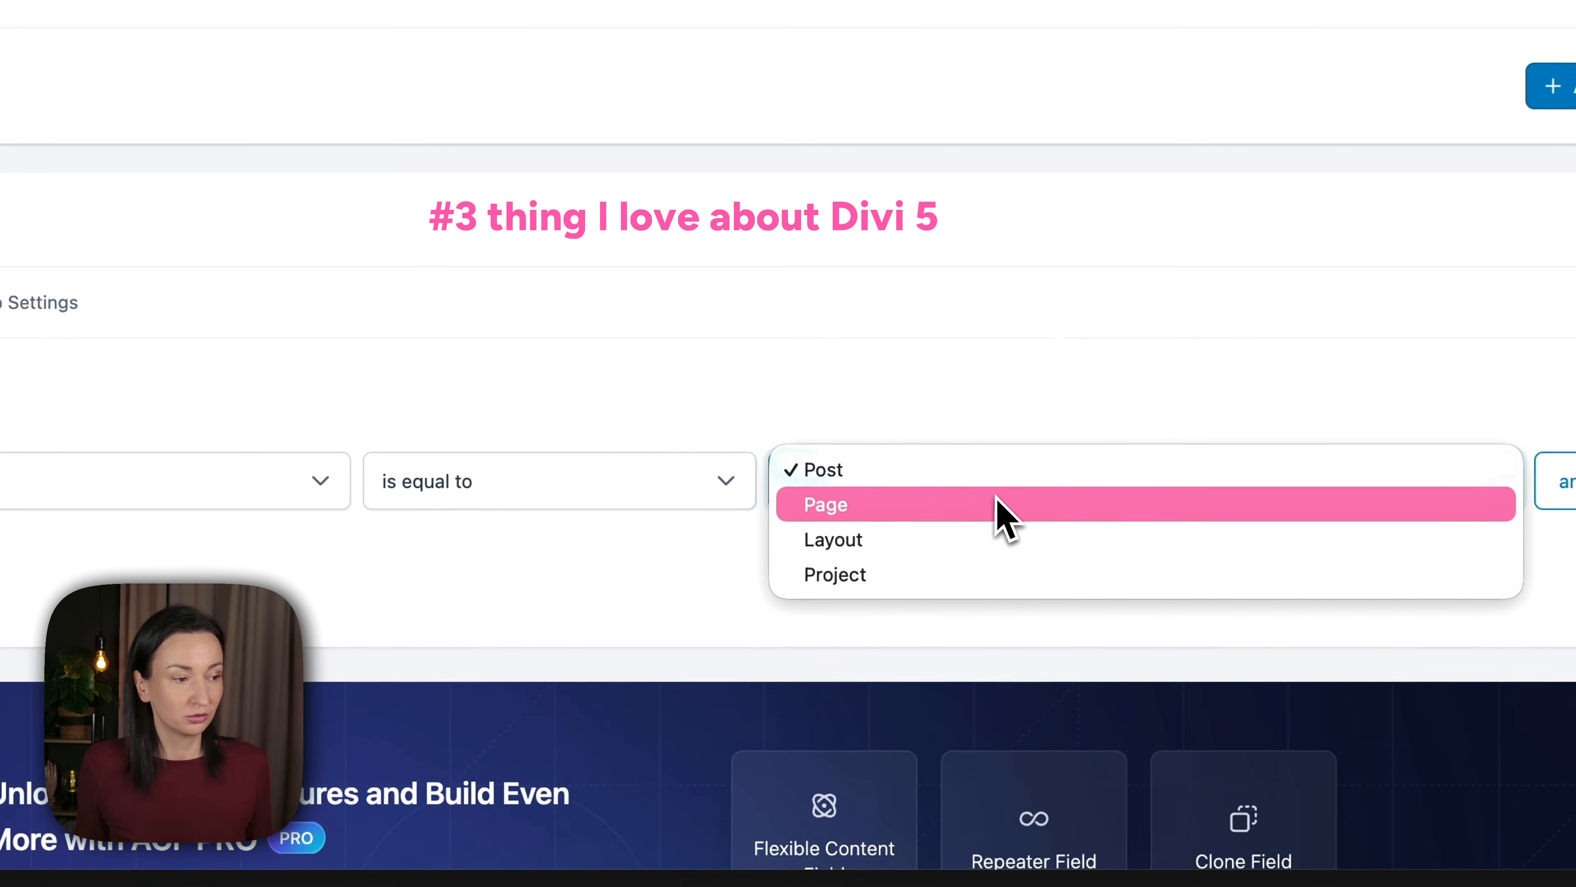
pyautogui.click(931, 580)
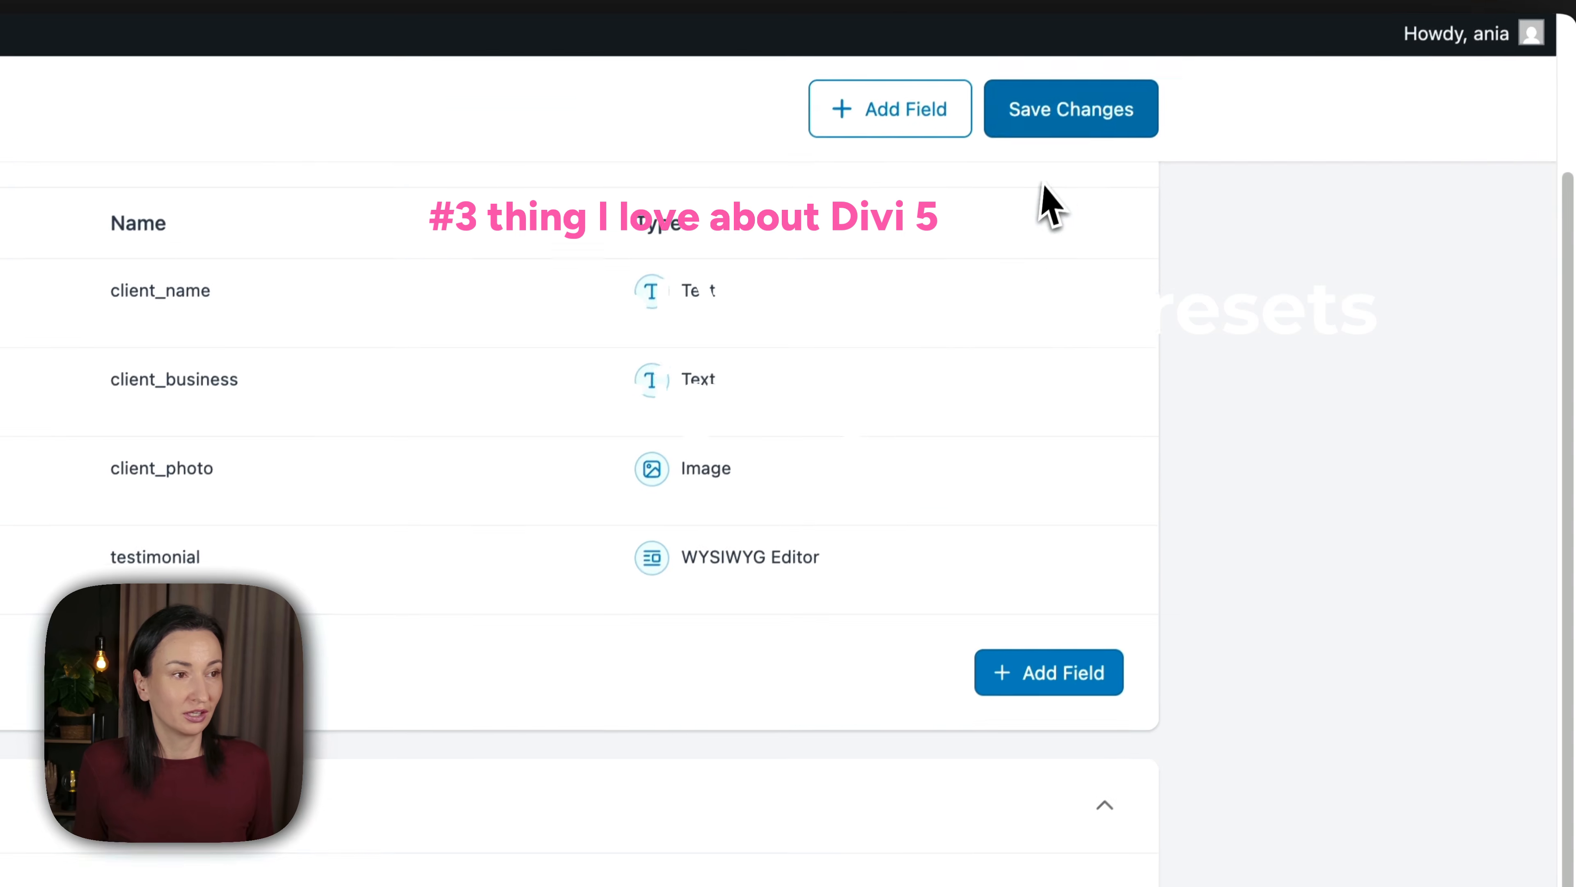
pyautogui.click(1068, 119)
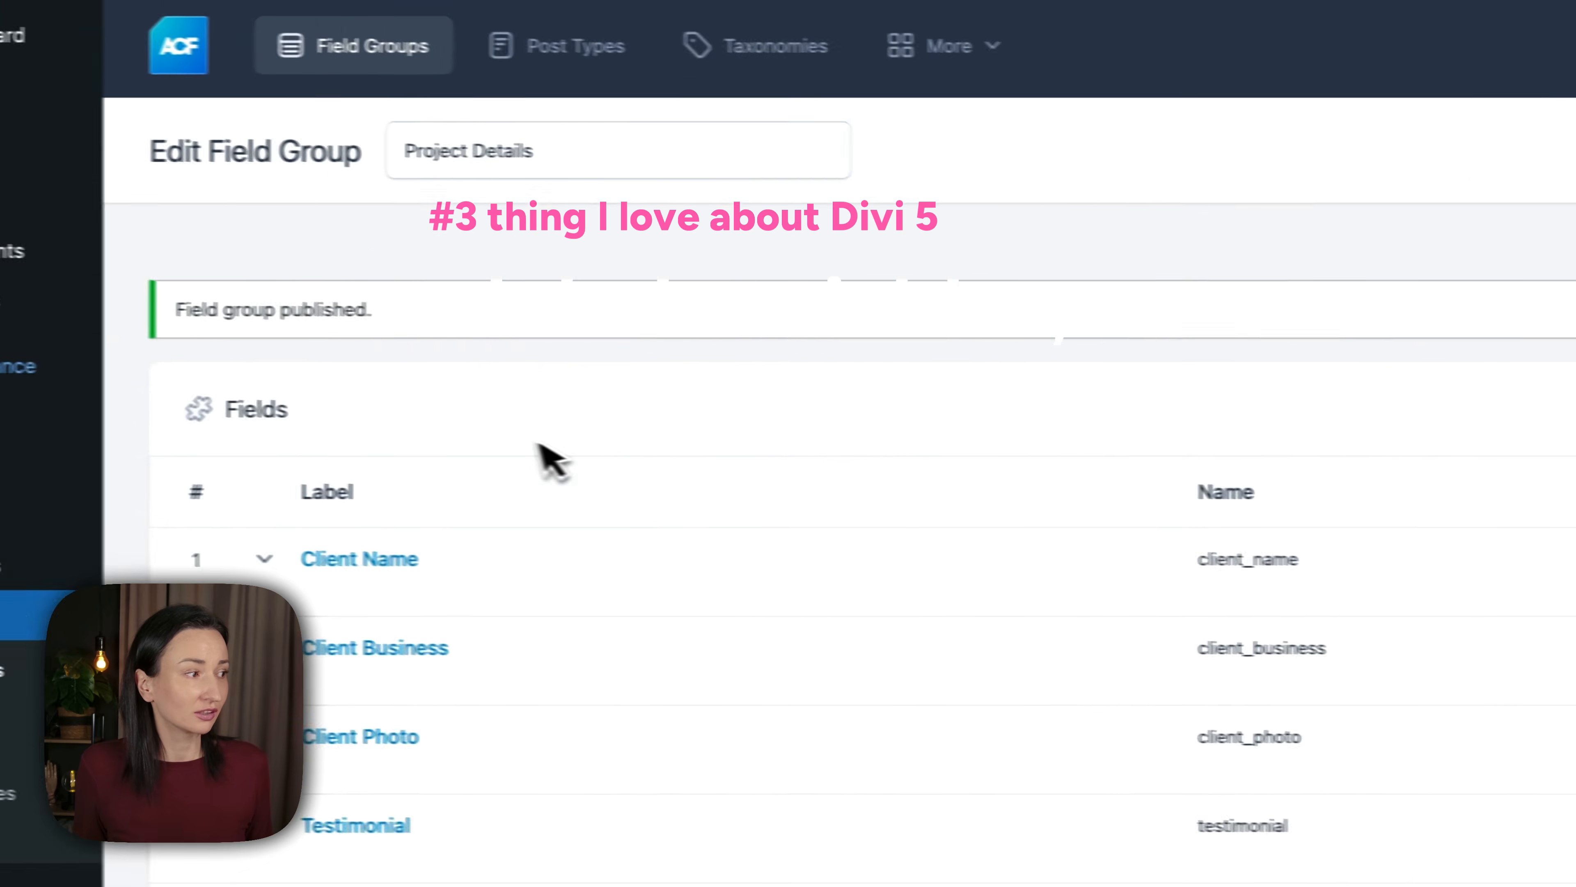
# Start a new project and examine its Project Details fields for client name, business, photo and testimonial.
pyautogui.click(155, 409)
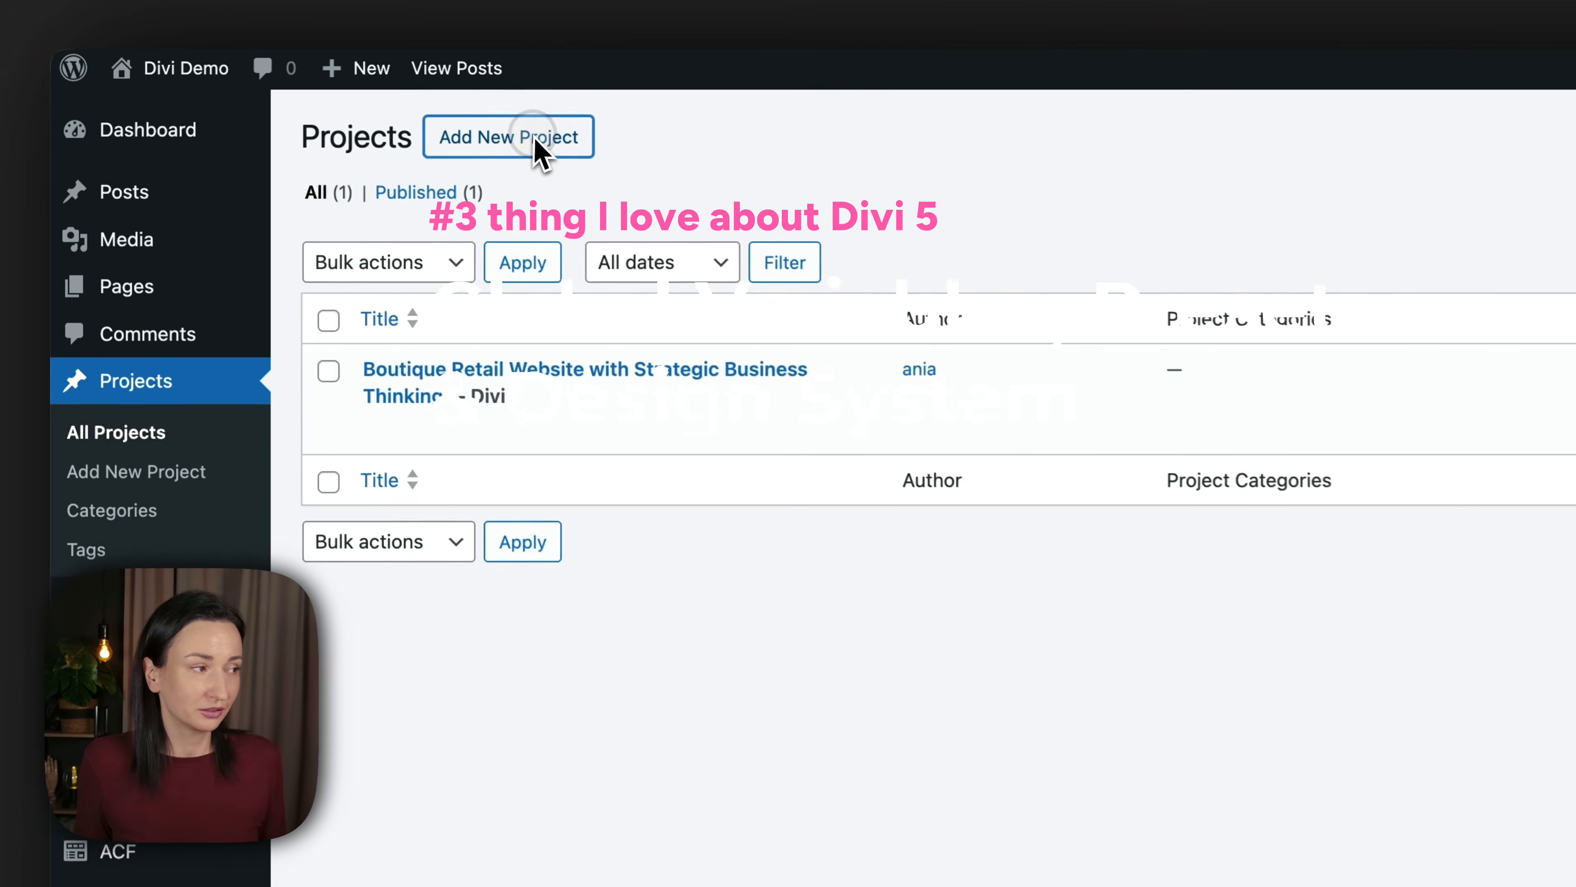
pyautogui.click(535, 139)
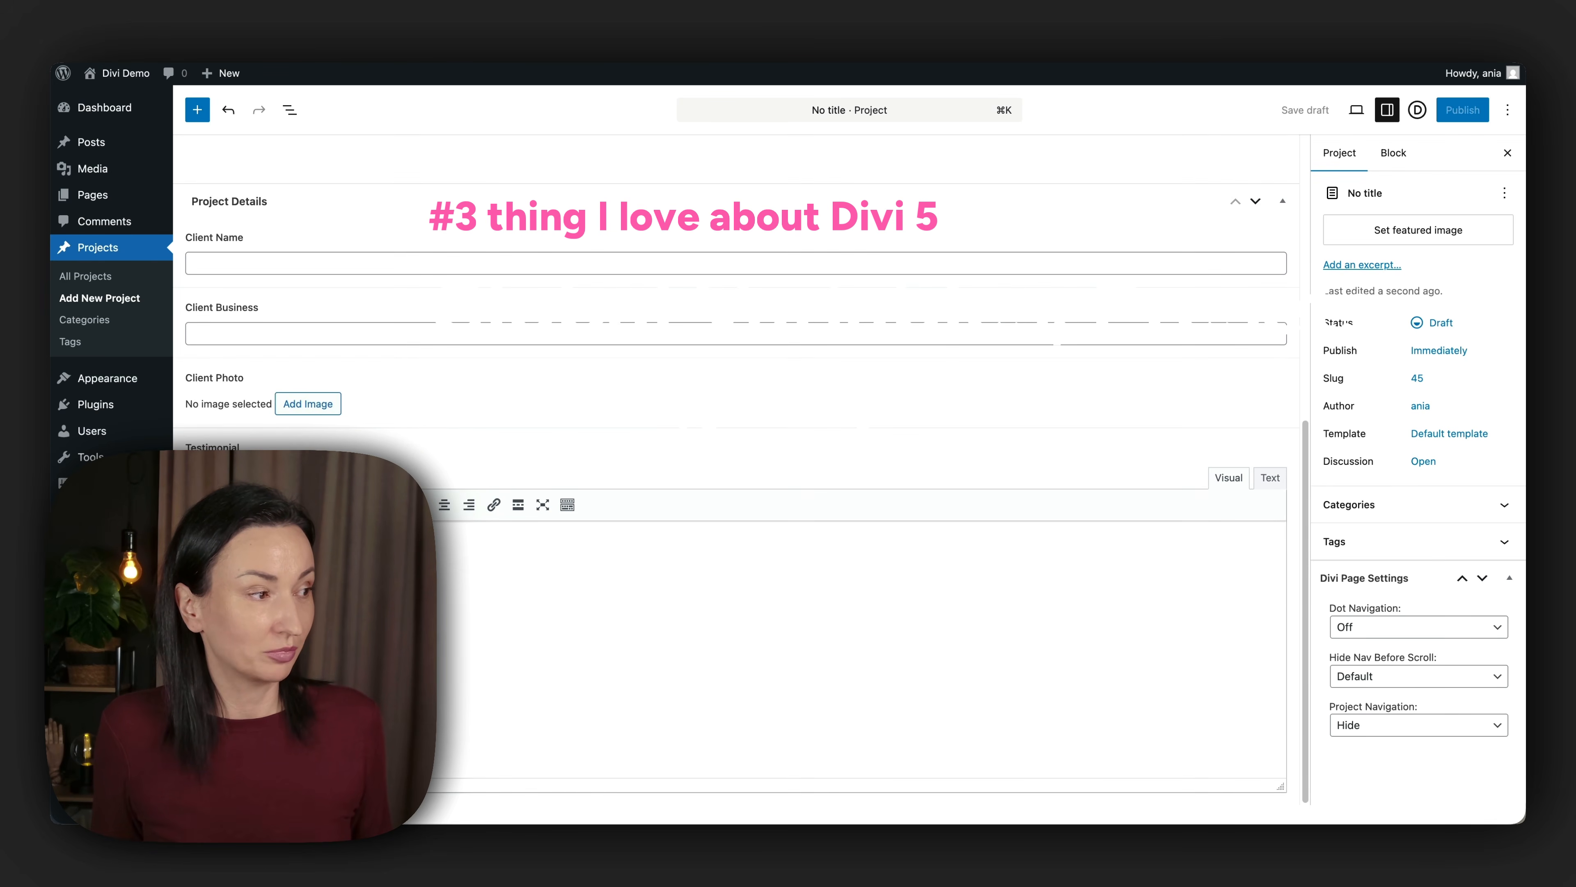
pyautogui.click(301, 343)
pyautogui.click(333, 414)
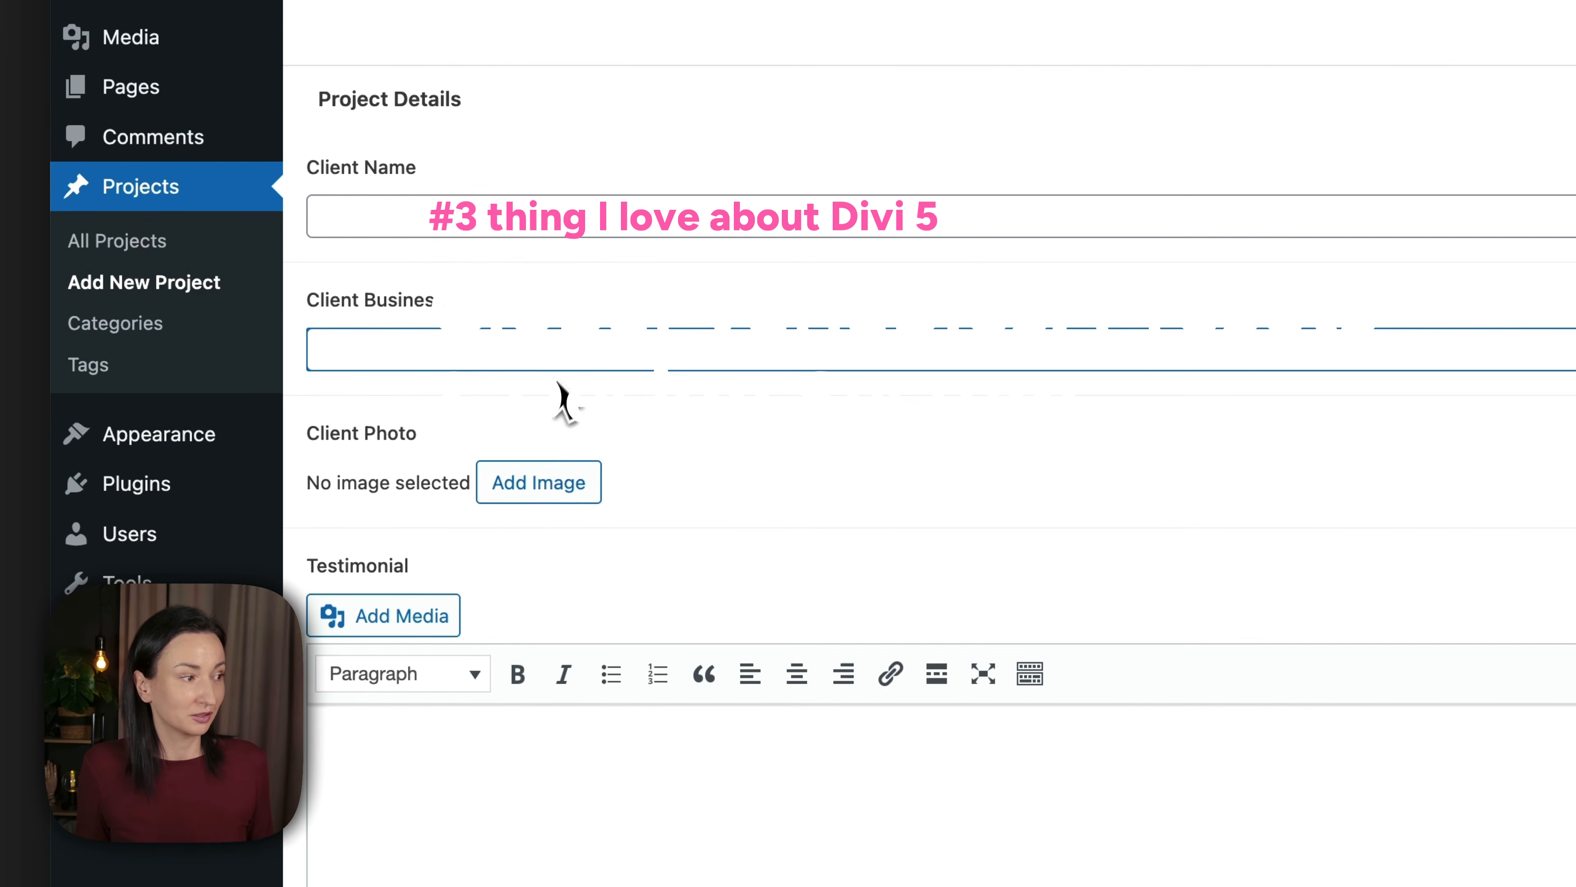
pyautogui.scroll(-5, 577, 465)
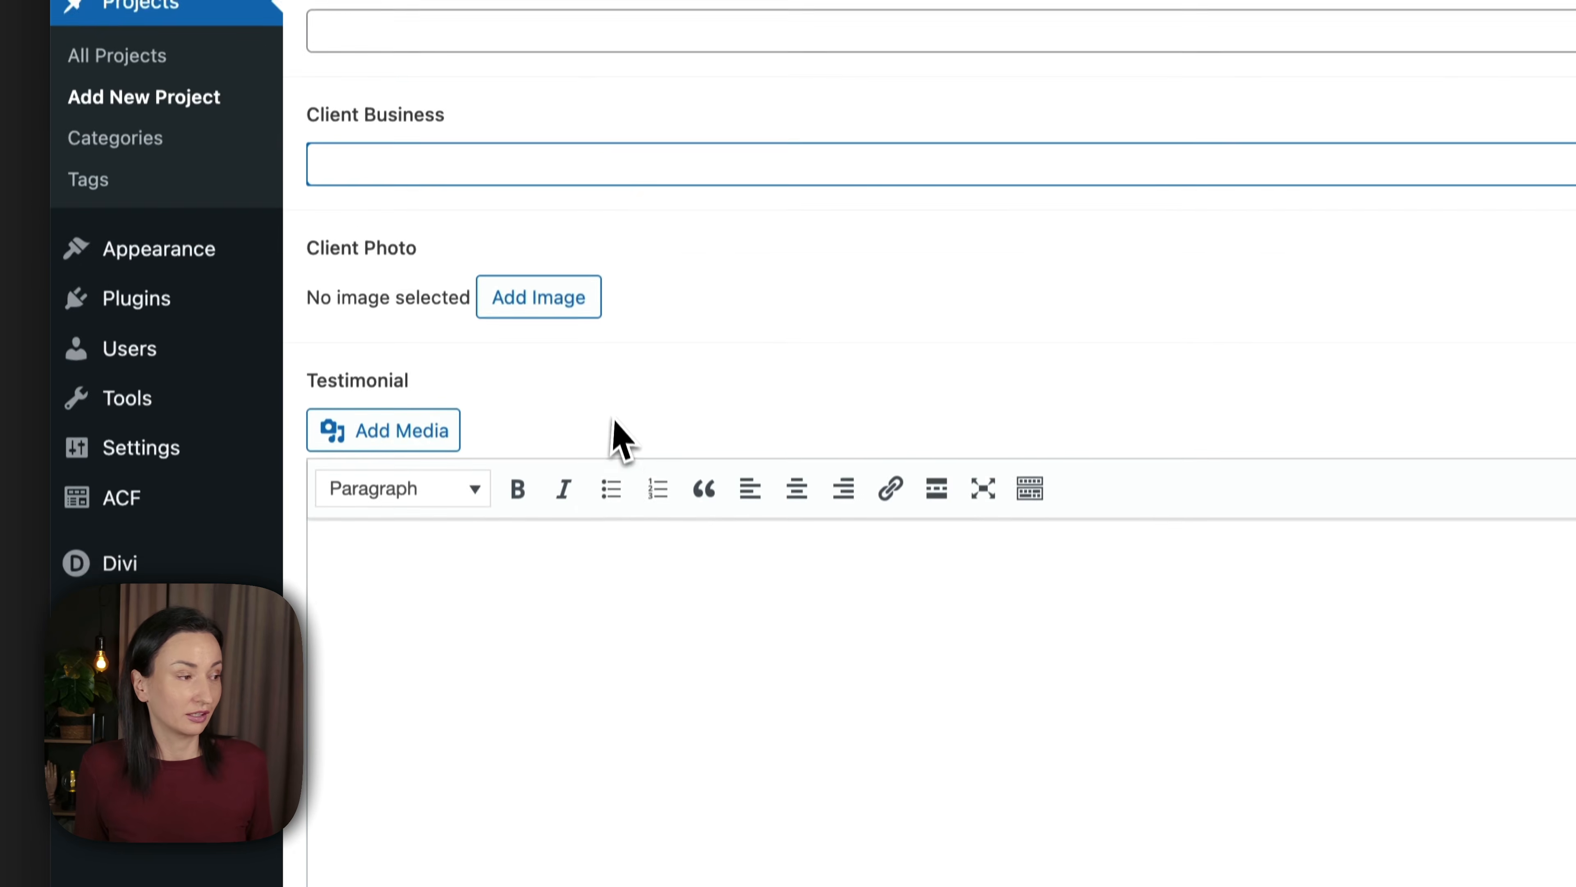
pyautogui.click(748, 517)
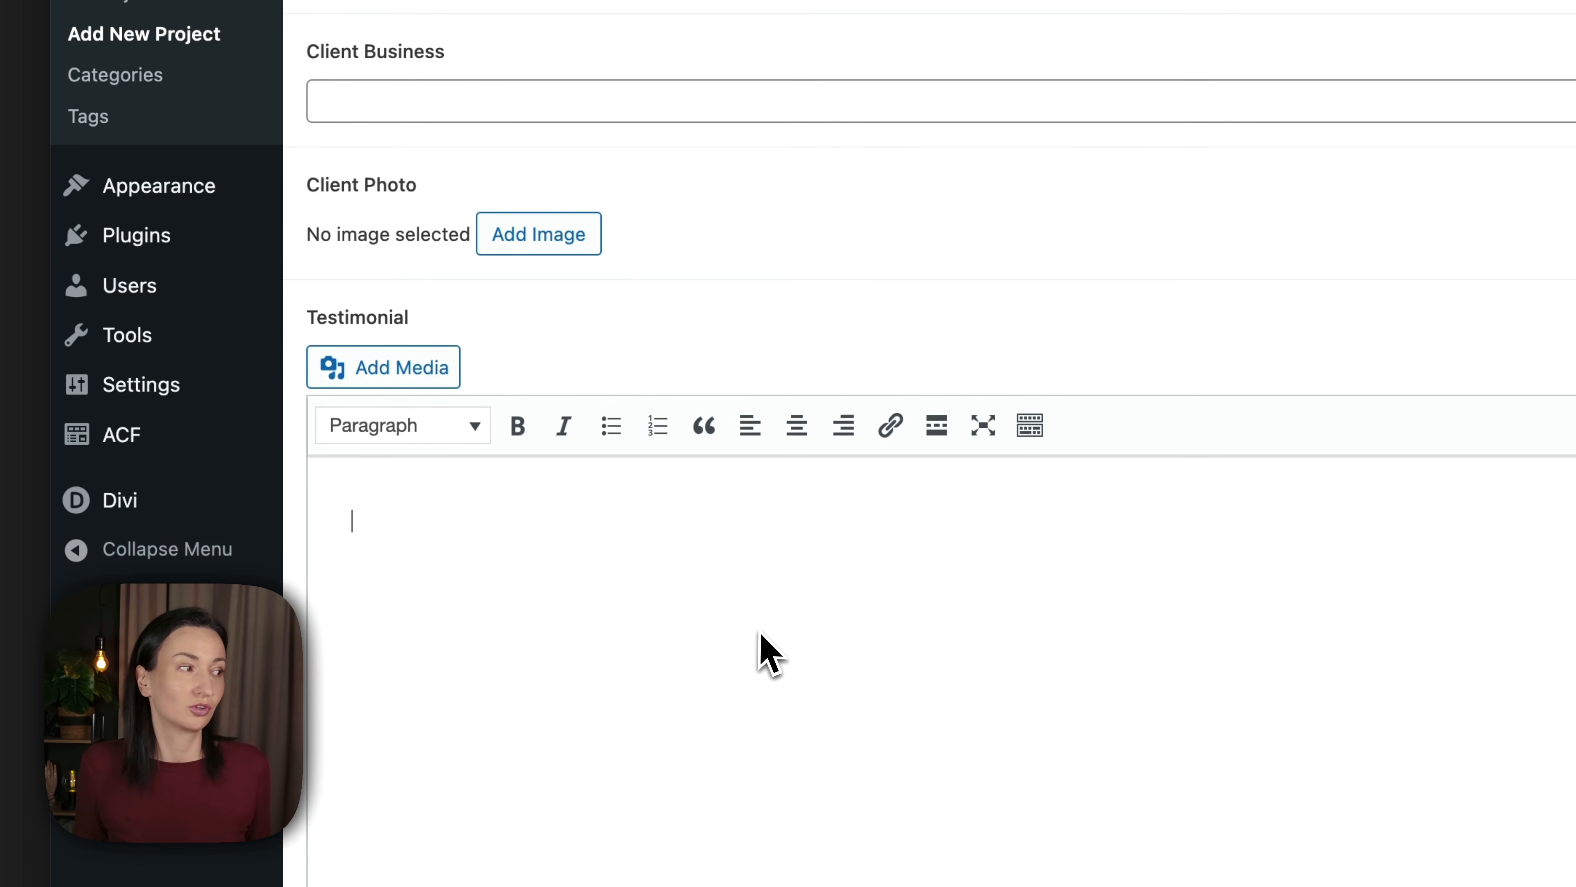
pyautogui.scroll(10, 761, 634)
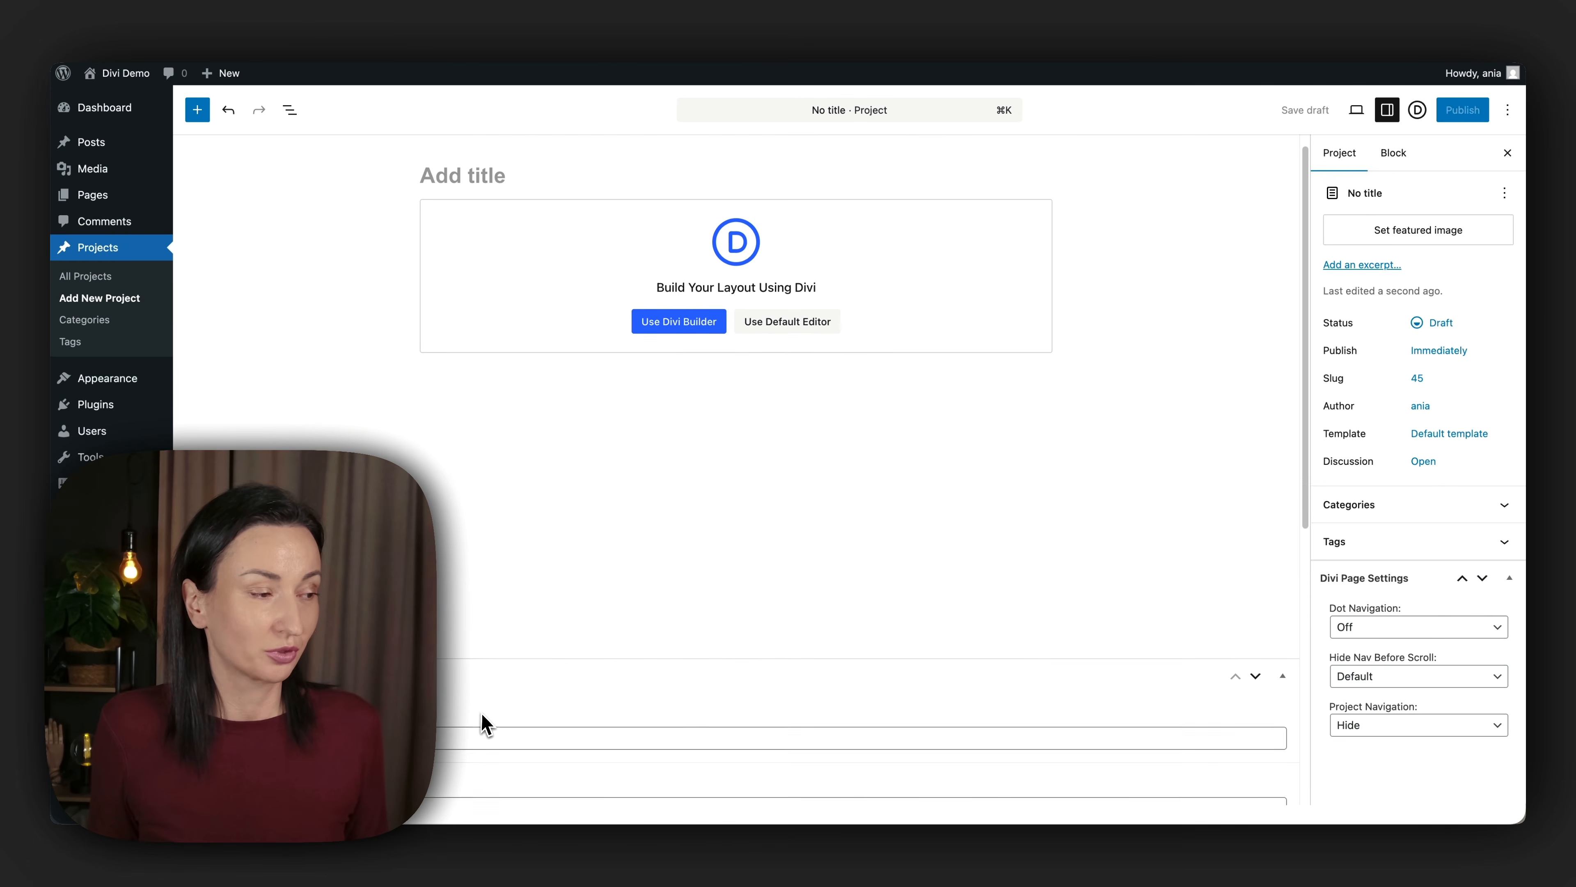
pyautogui.scroll(-2, 483, 723)
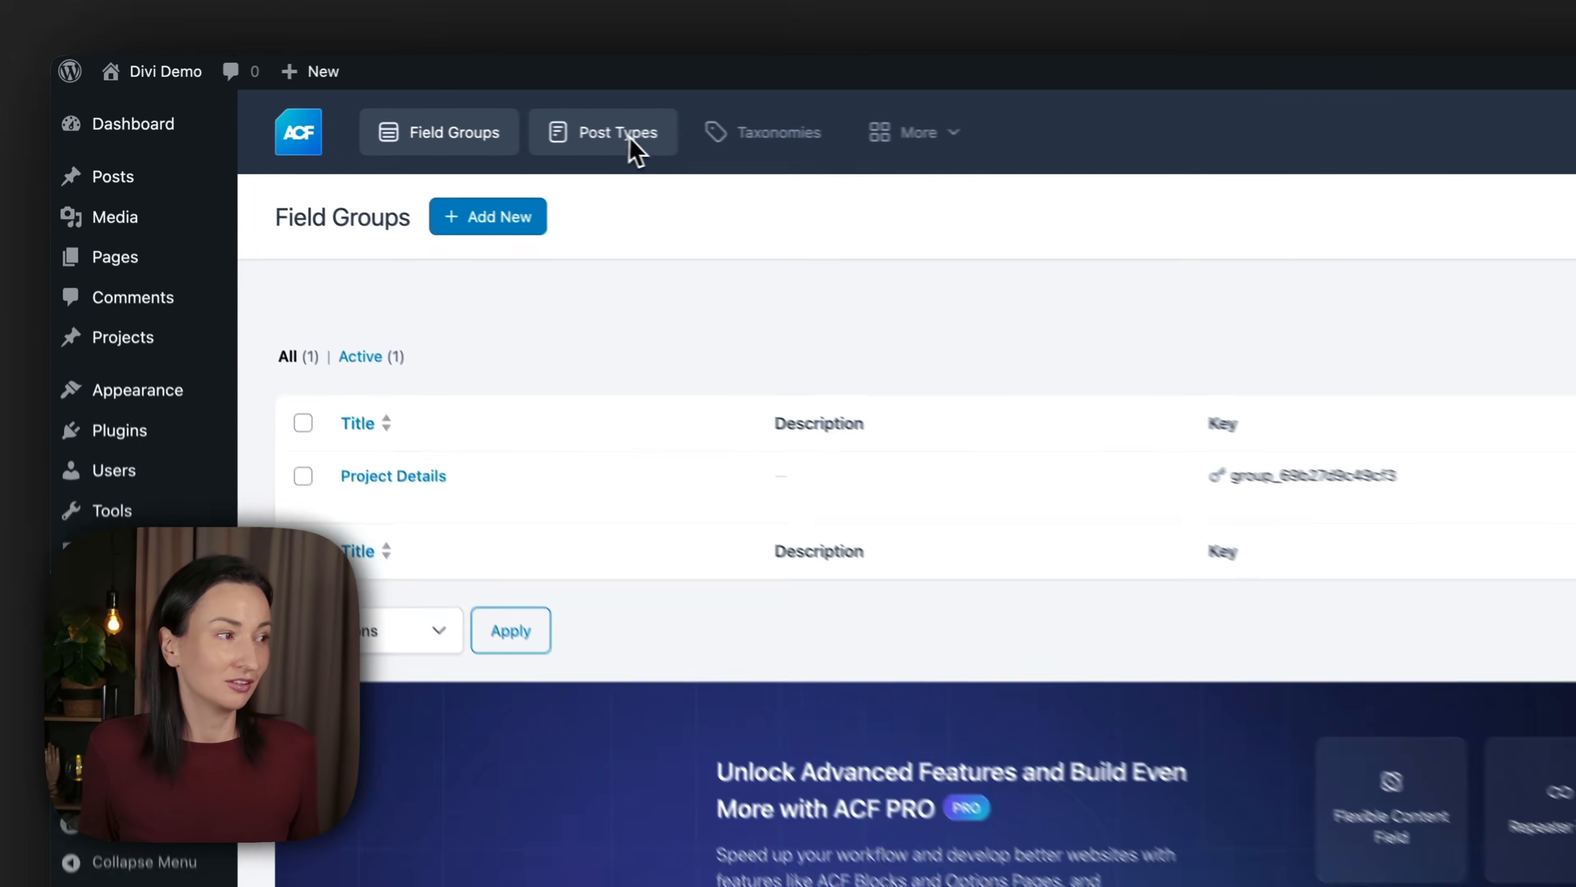
# Start a new ACF post type with the plural label Testimonials and the singular label Testimonial.
pyautogui.click(400, 120)
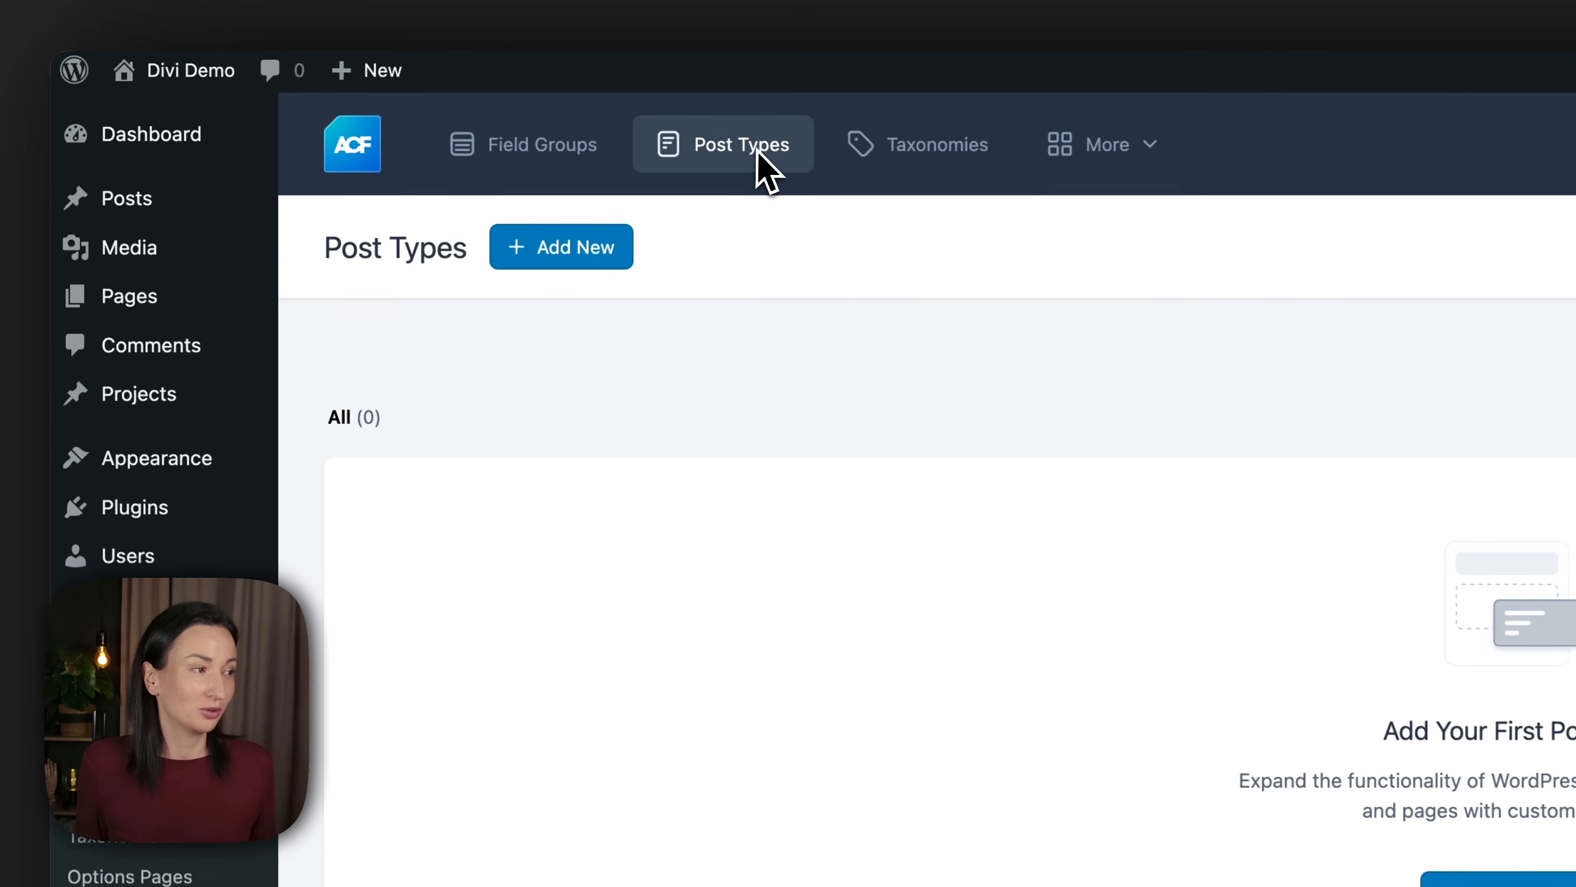
pyautogui.click(596, 264)
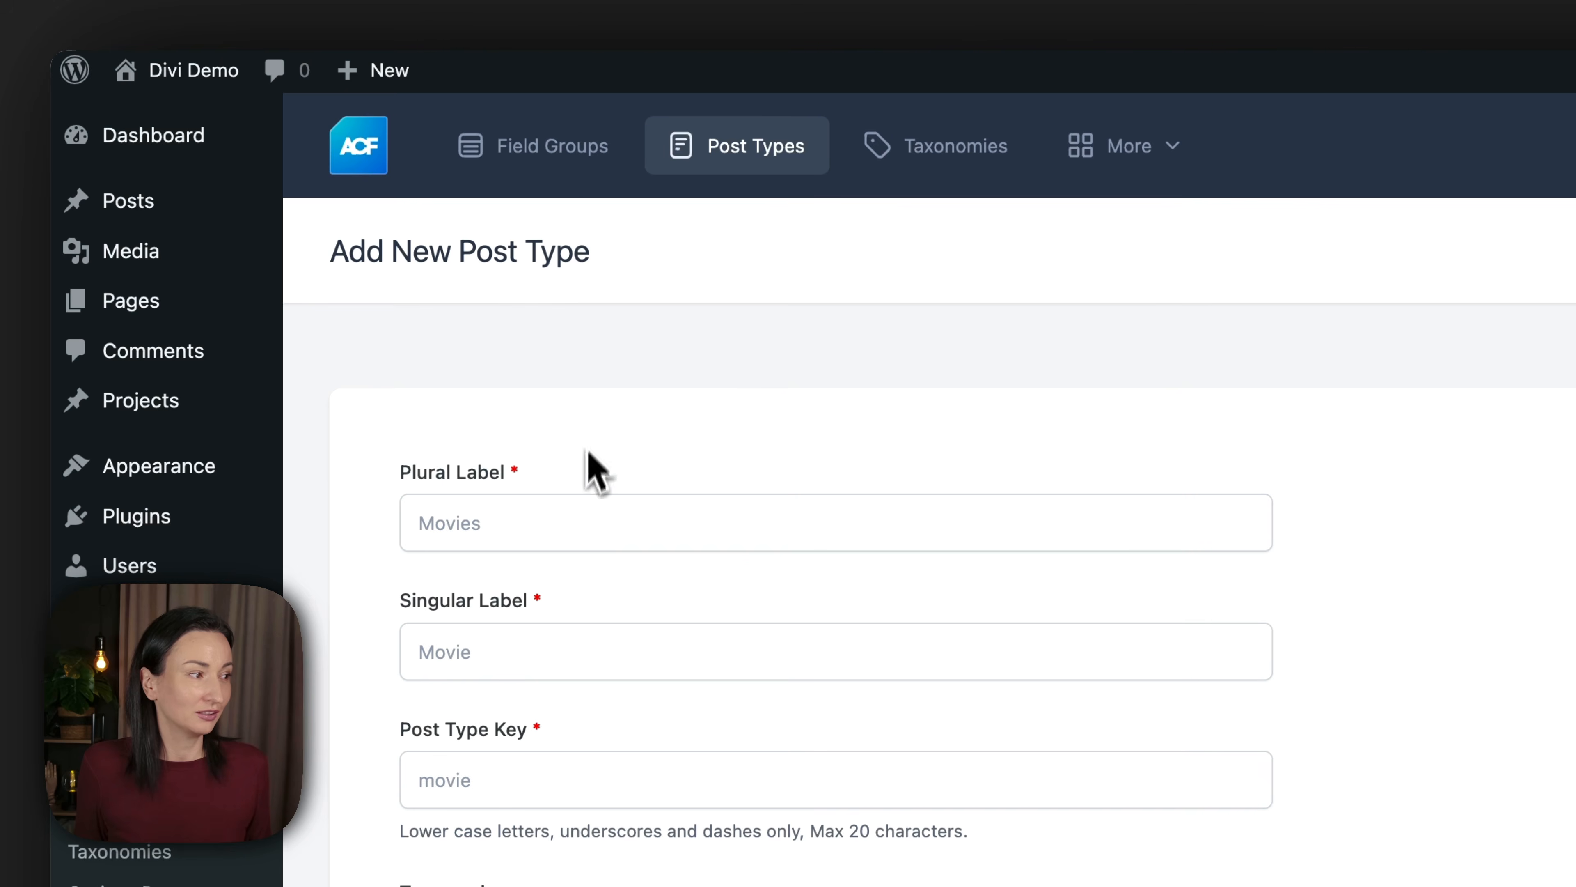
pyautogui.click(584, 525)
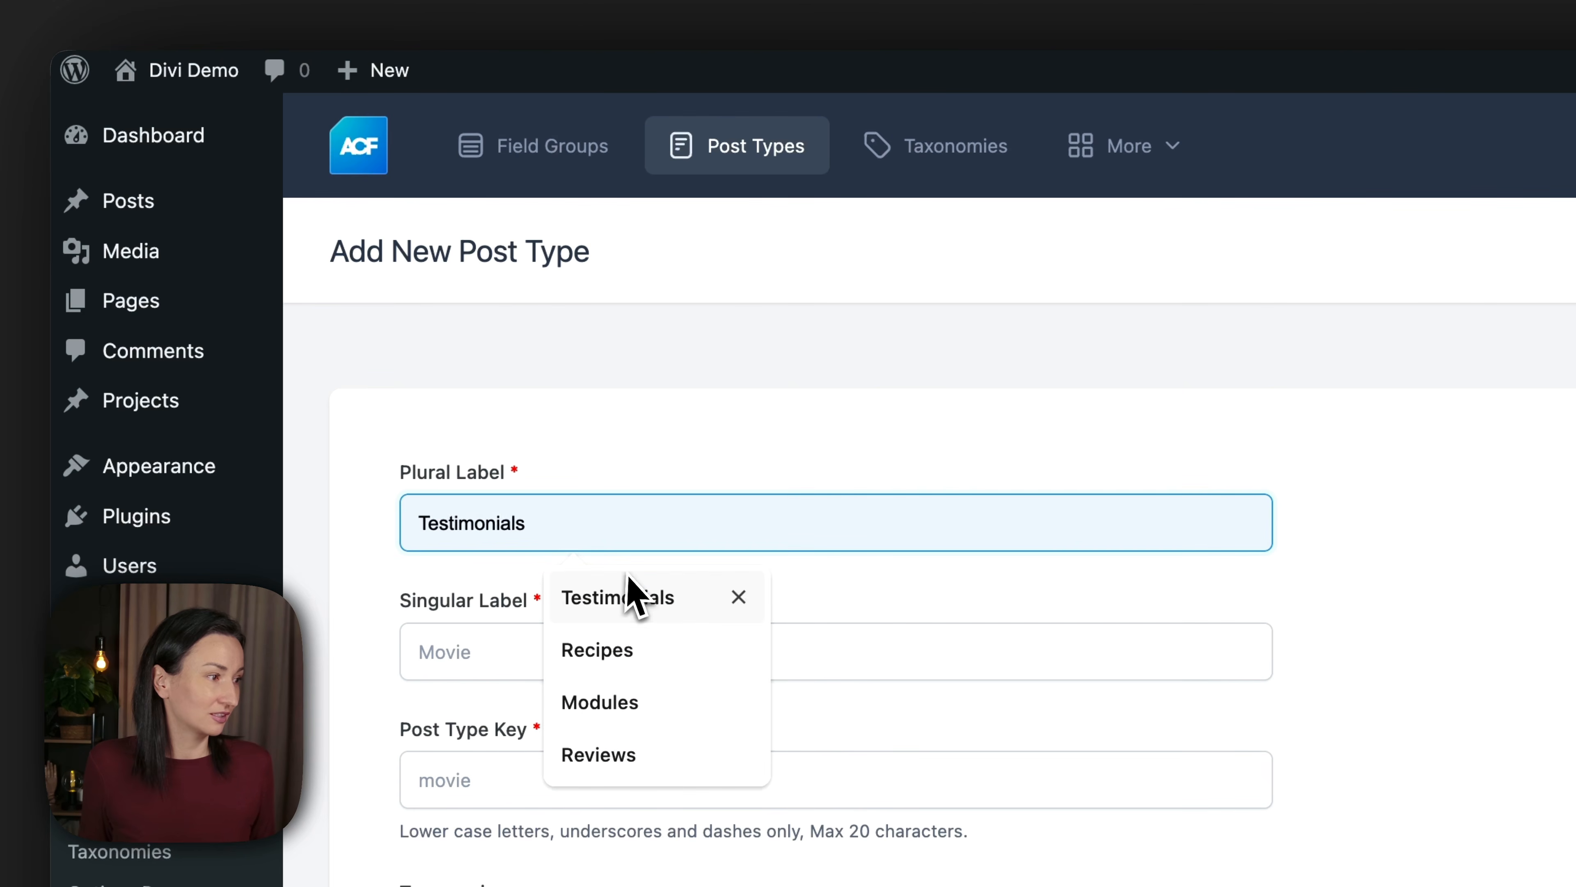
pyautogui.click(621, 597)
pyautogui.click(567, 674)
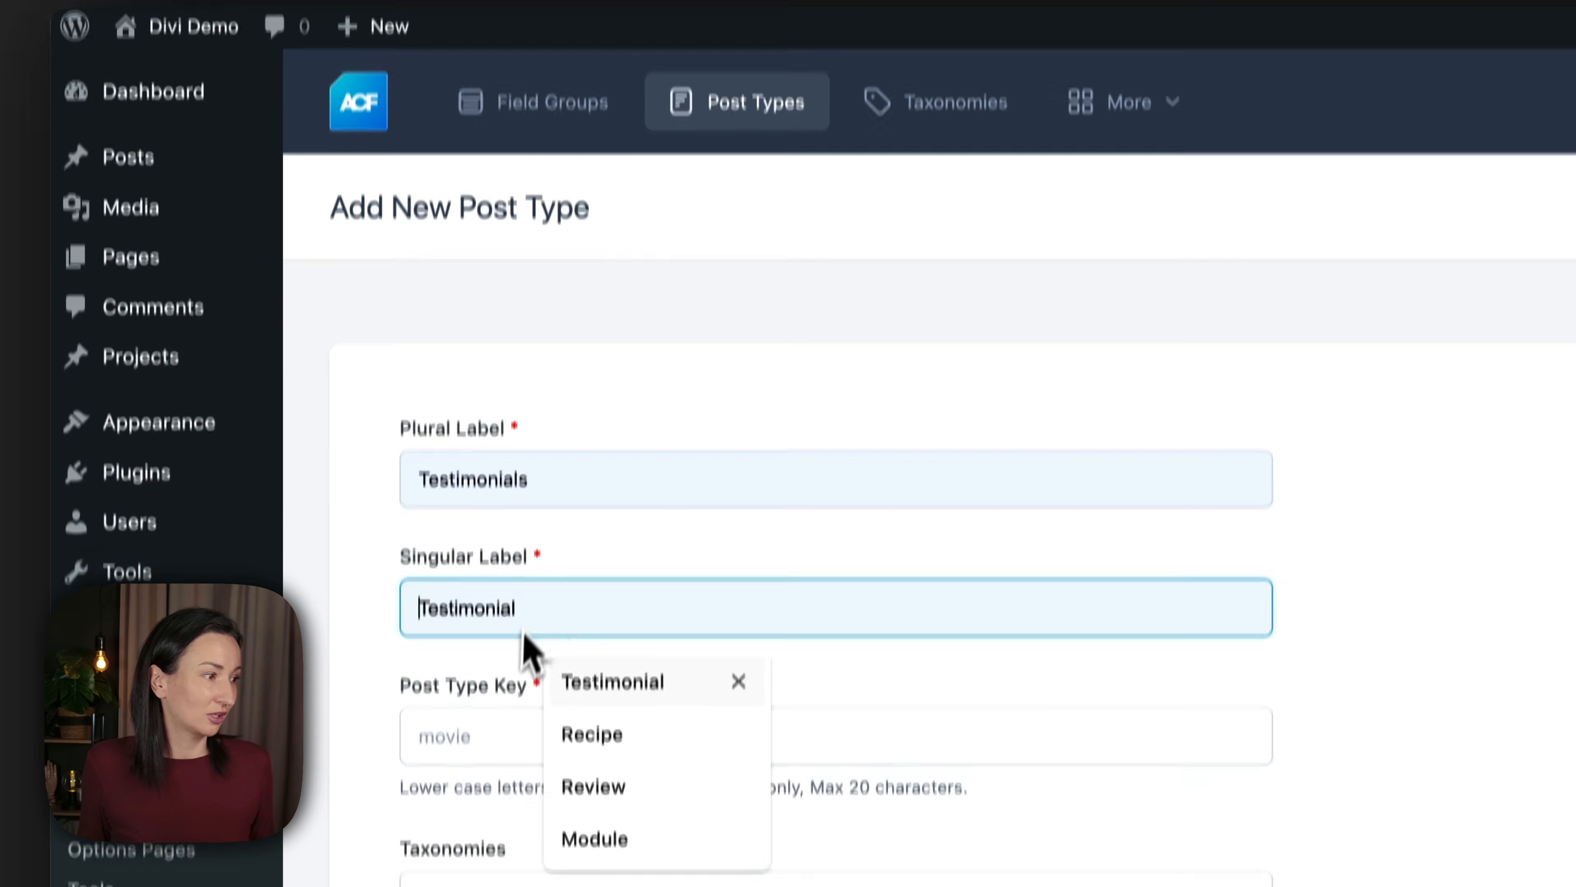
pyautogui.click(574, 722)
pyautogui.click(410, 708)
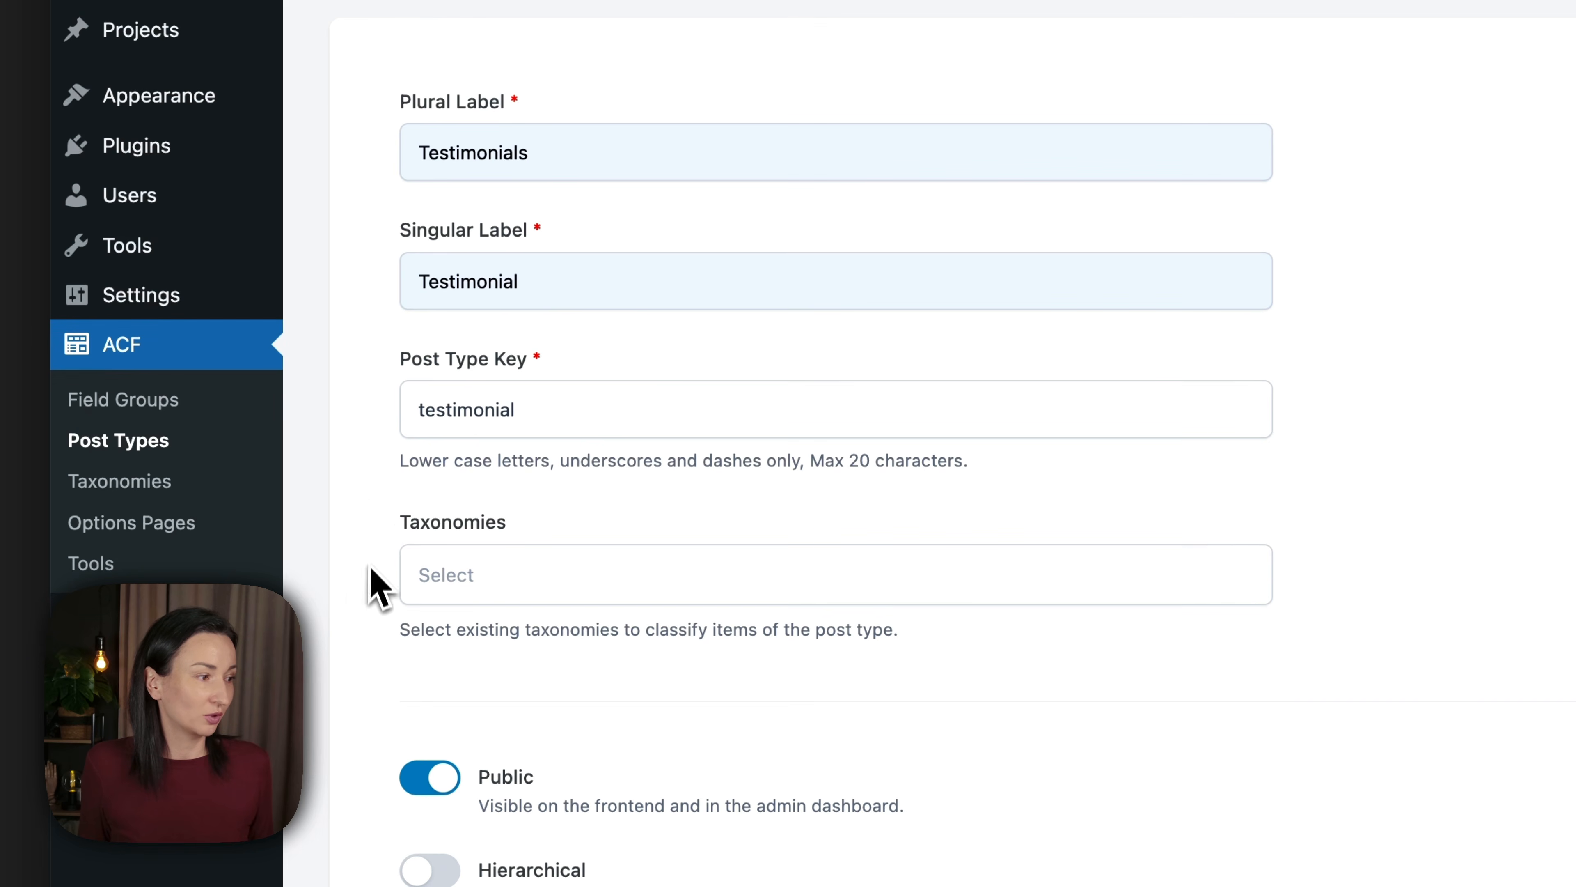
# Turn on Advanced Configuration for the Testimonials post type.
pyautogui.scroll(-3, 364, 470)
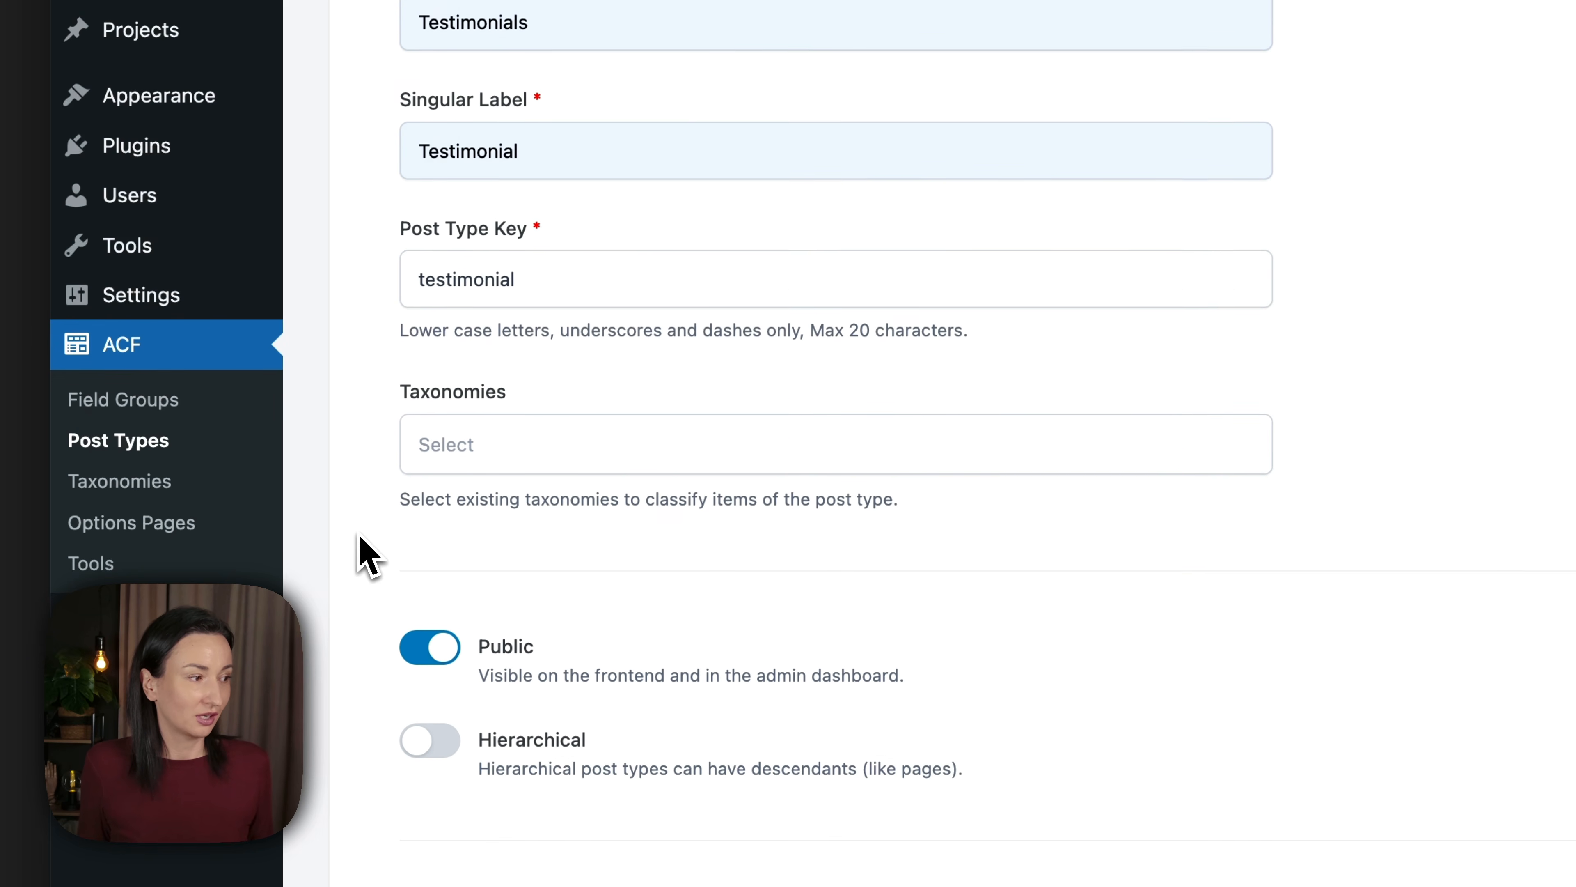
pyautogui.scroll(-5, 378, 500)
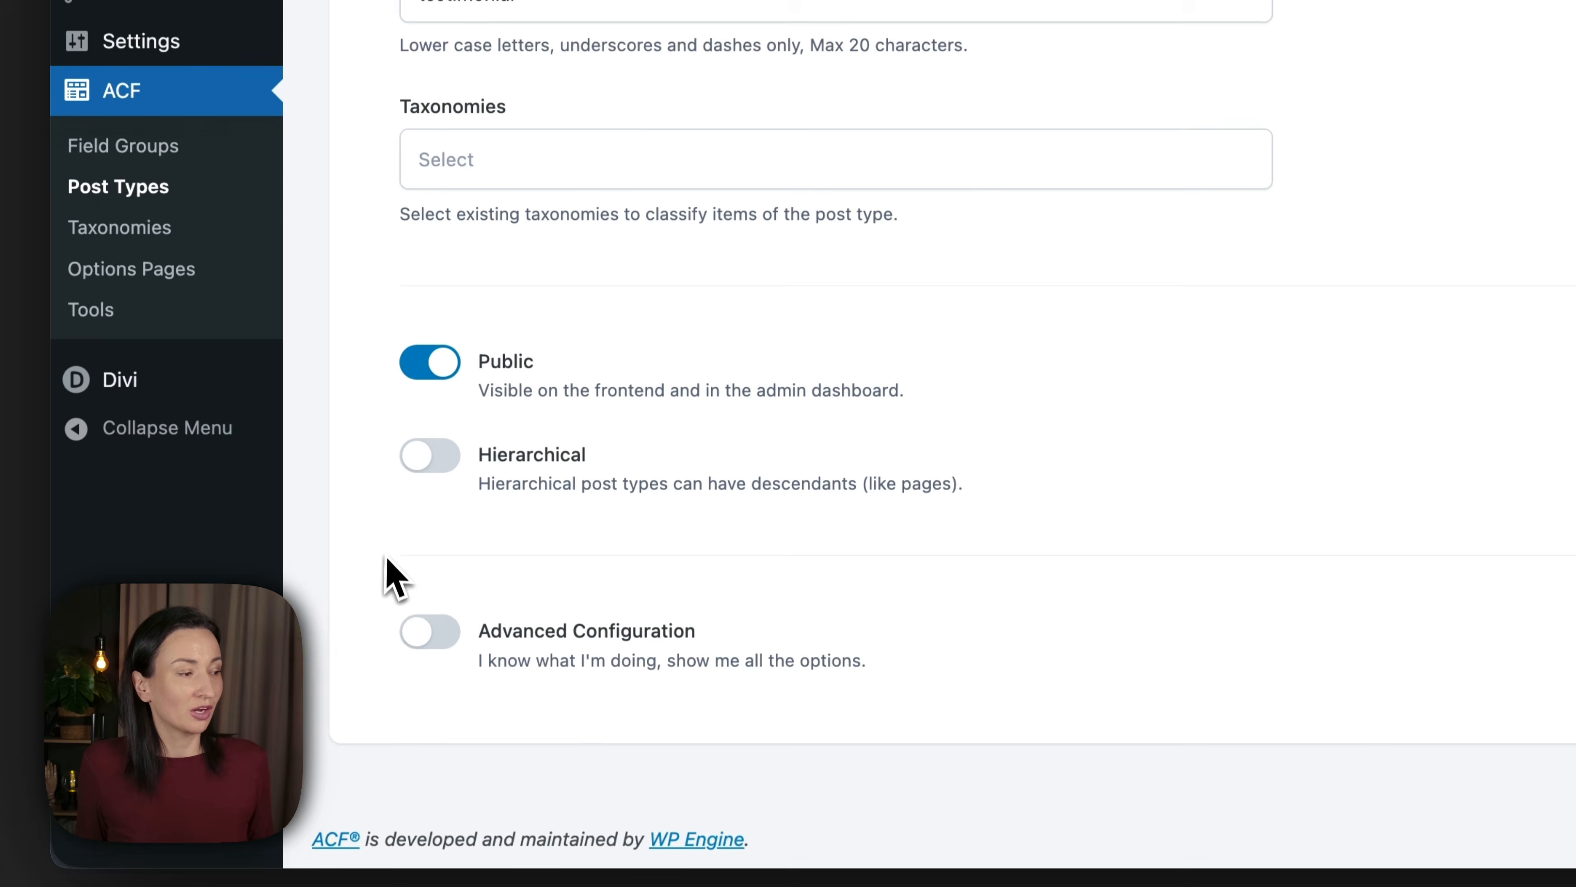
pyautogui.click(459, 604)
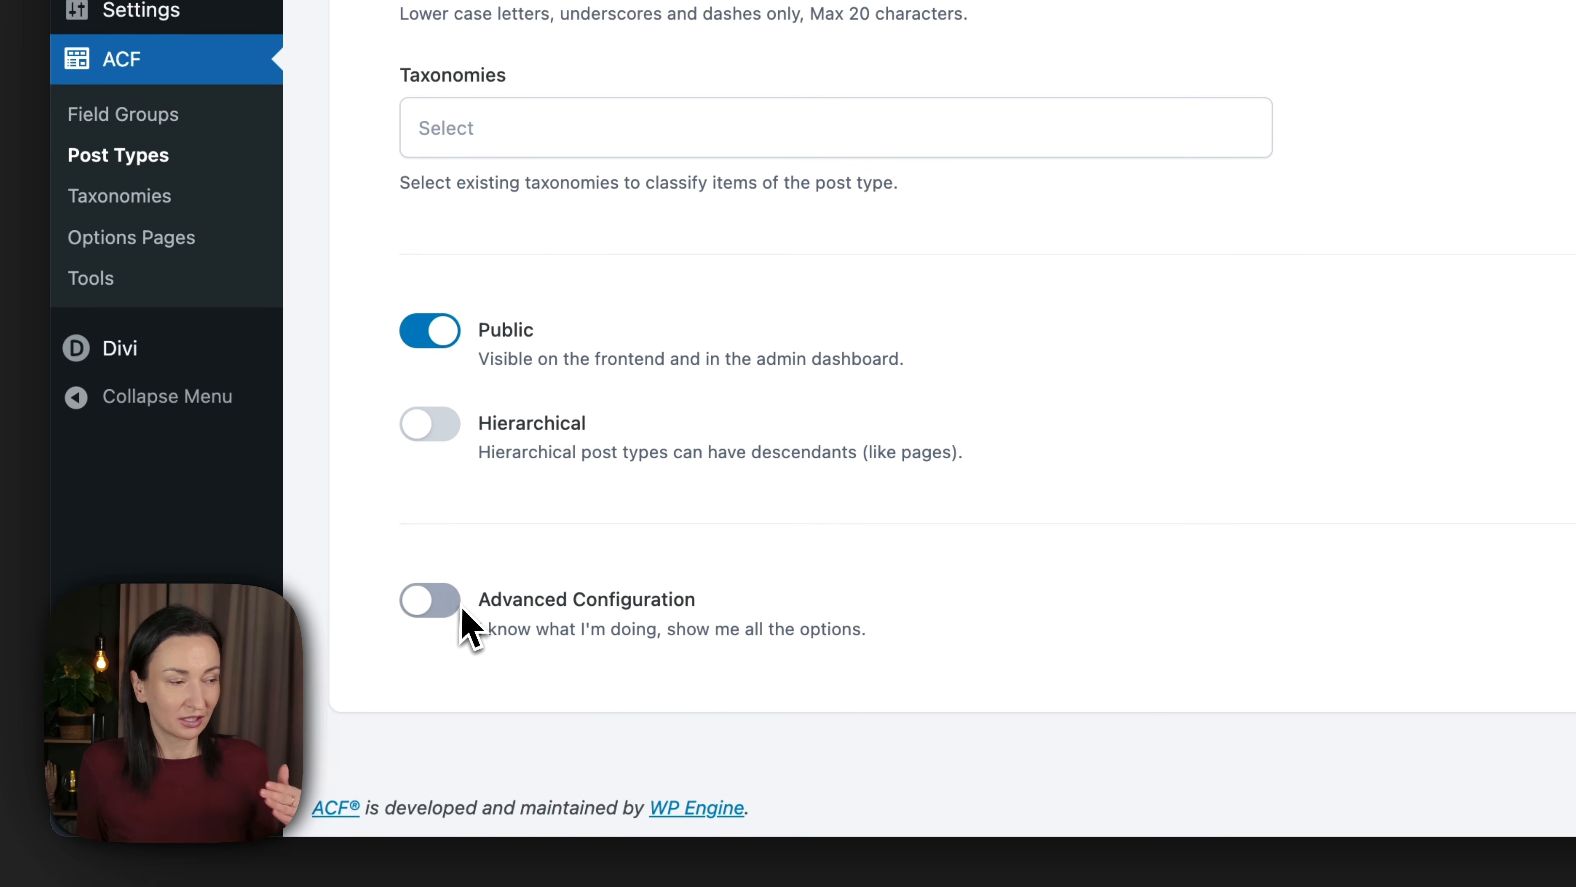
pyautogui.scroll(-10, 457, 745)
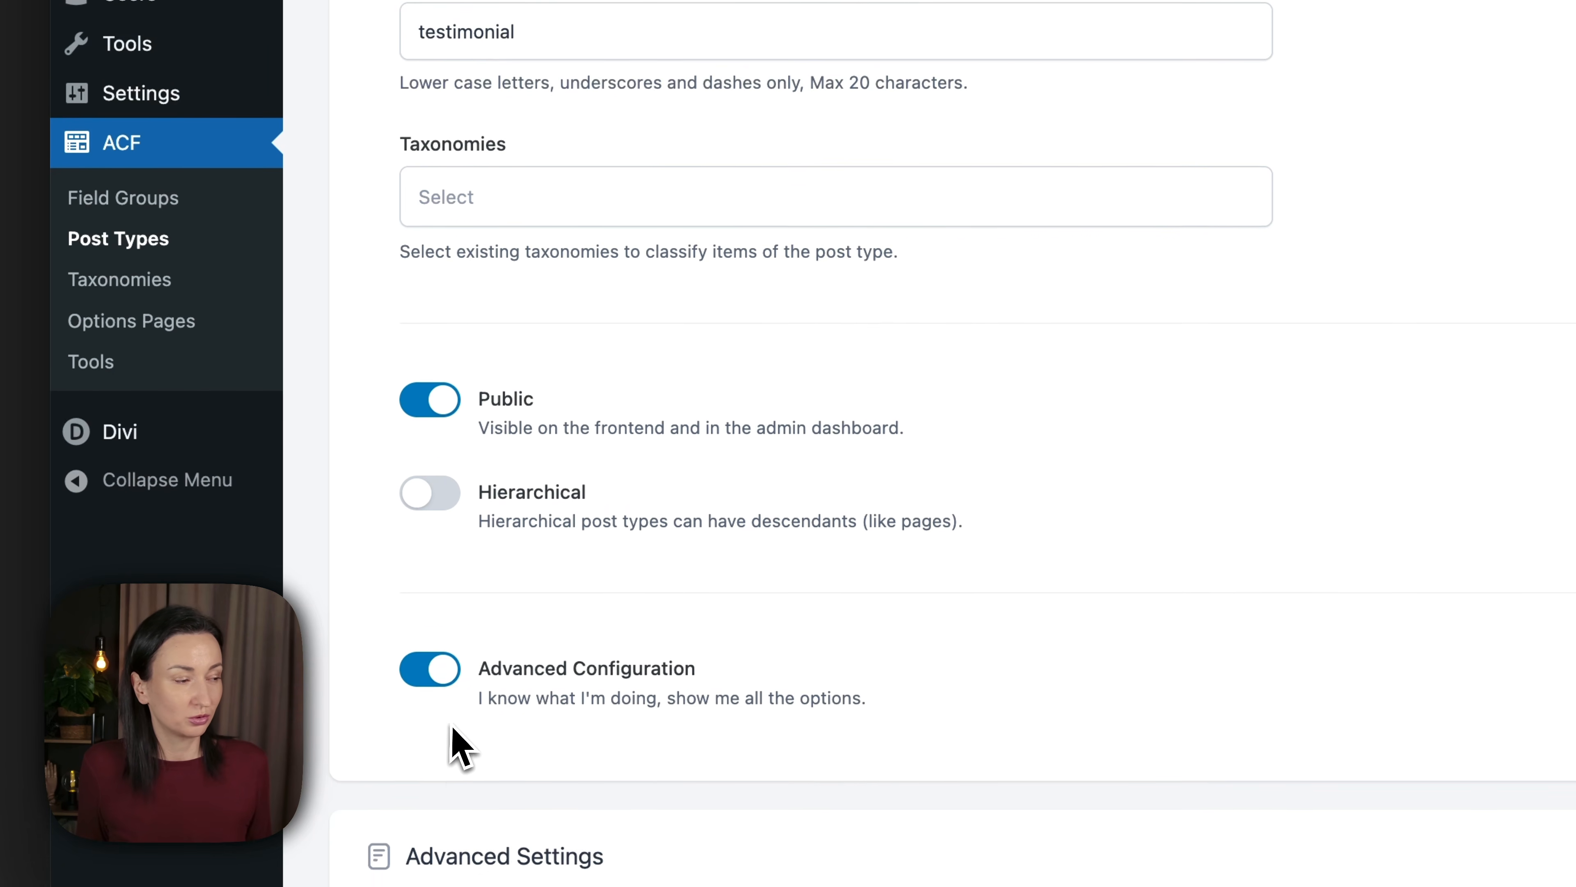
# In the post type's visibility settings, search the Dashicons for "quo" and choose the larger quotation mark as menu icon.
pyautogui.scroll(5, 652, 578)
pyautogui.scroll(-3, 571, 454)
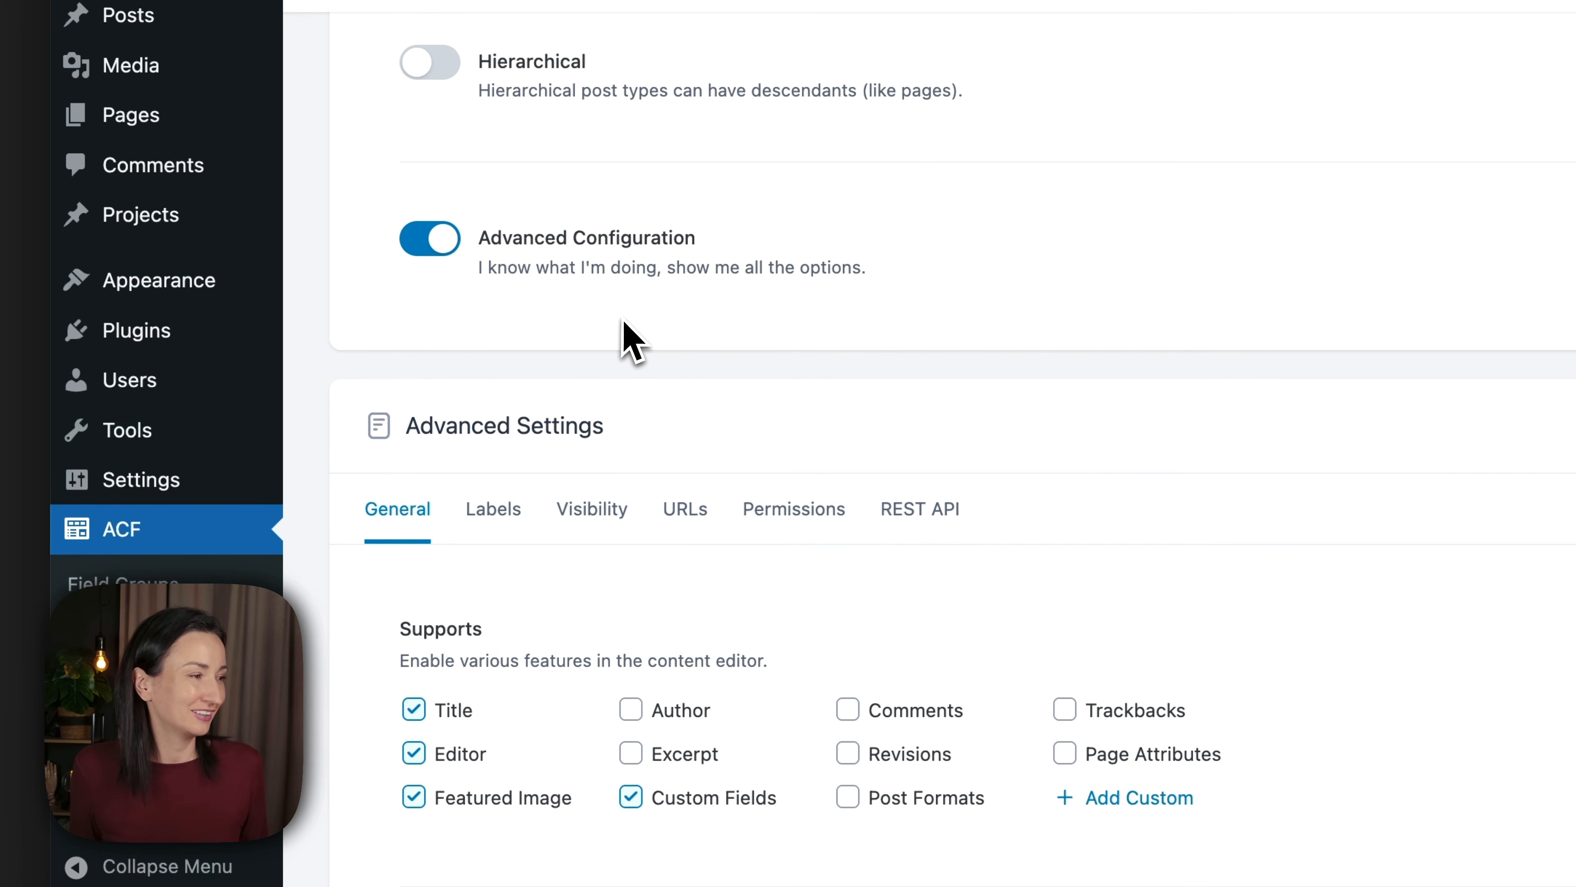
pyautogui.scroll(-3, 621, 327)
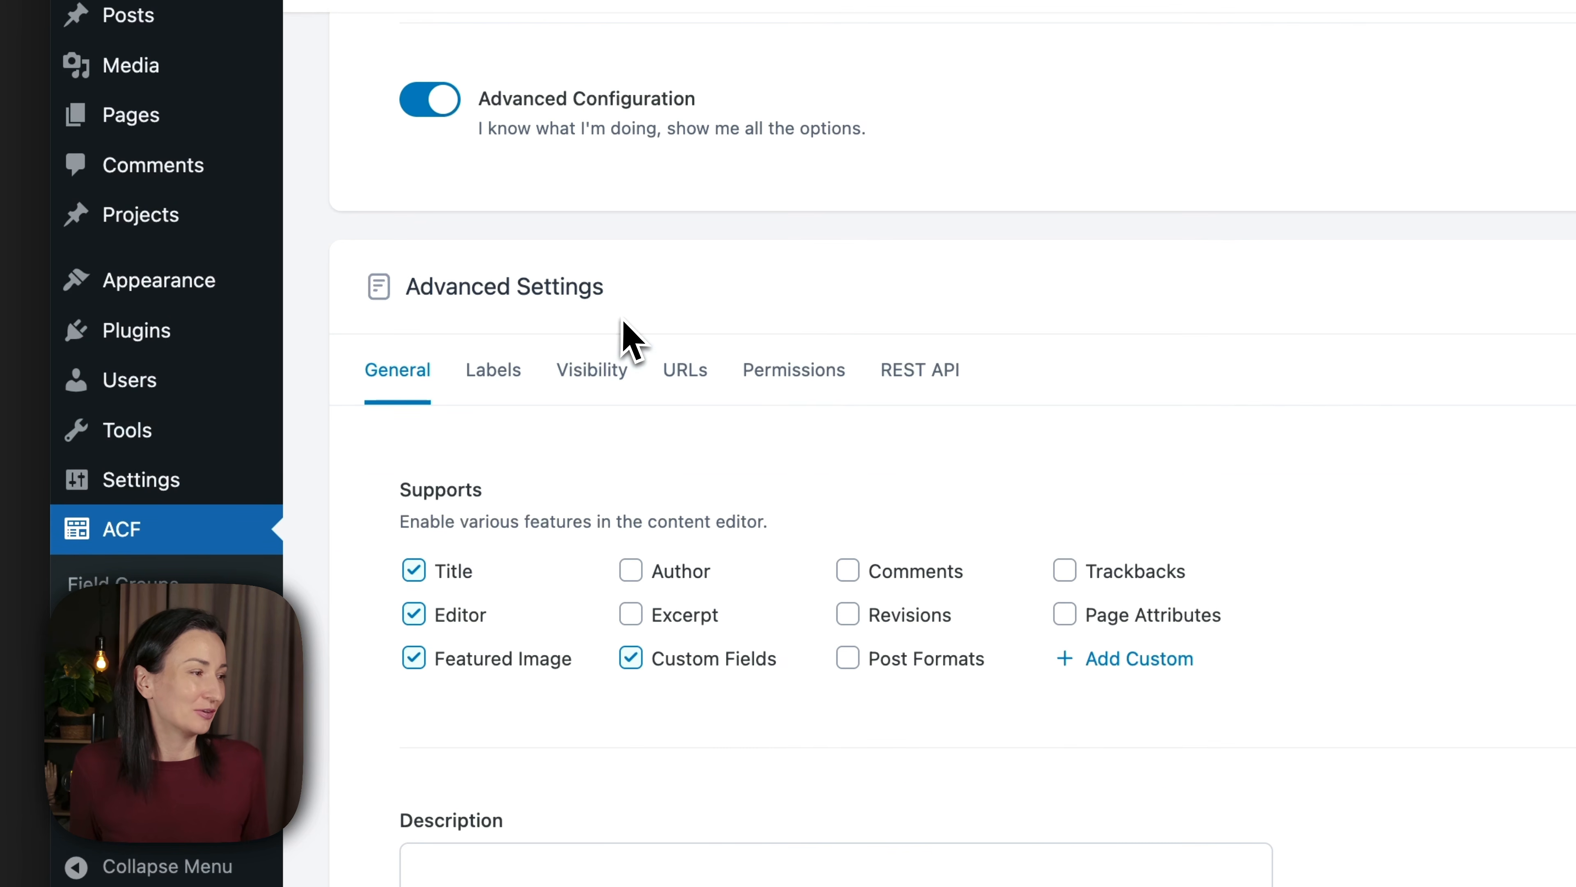
pyautogui.click(617, 373)
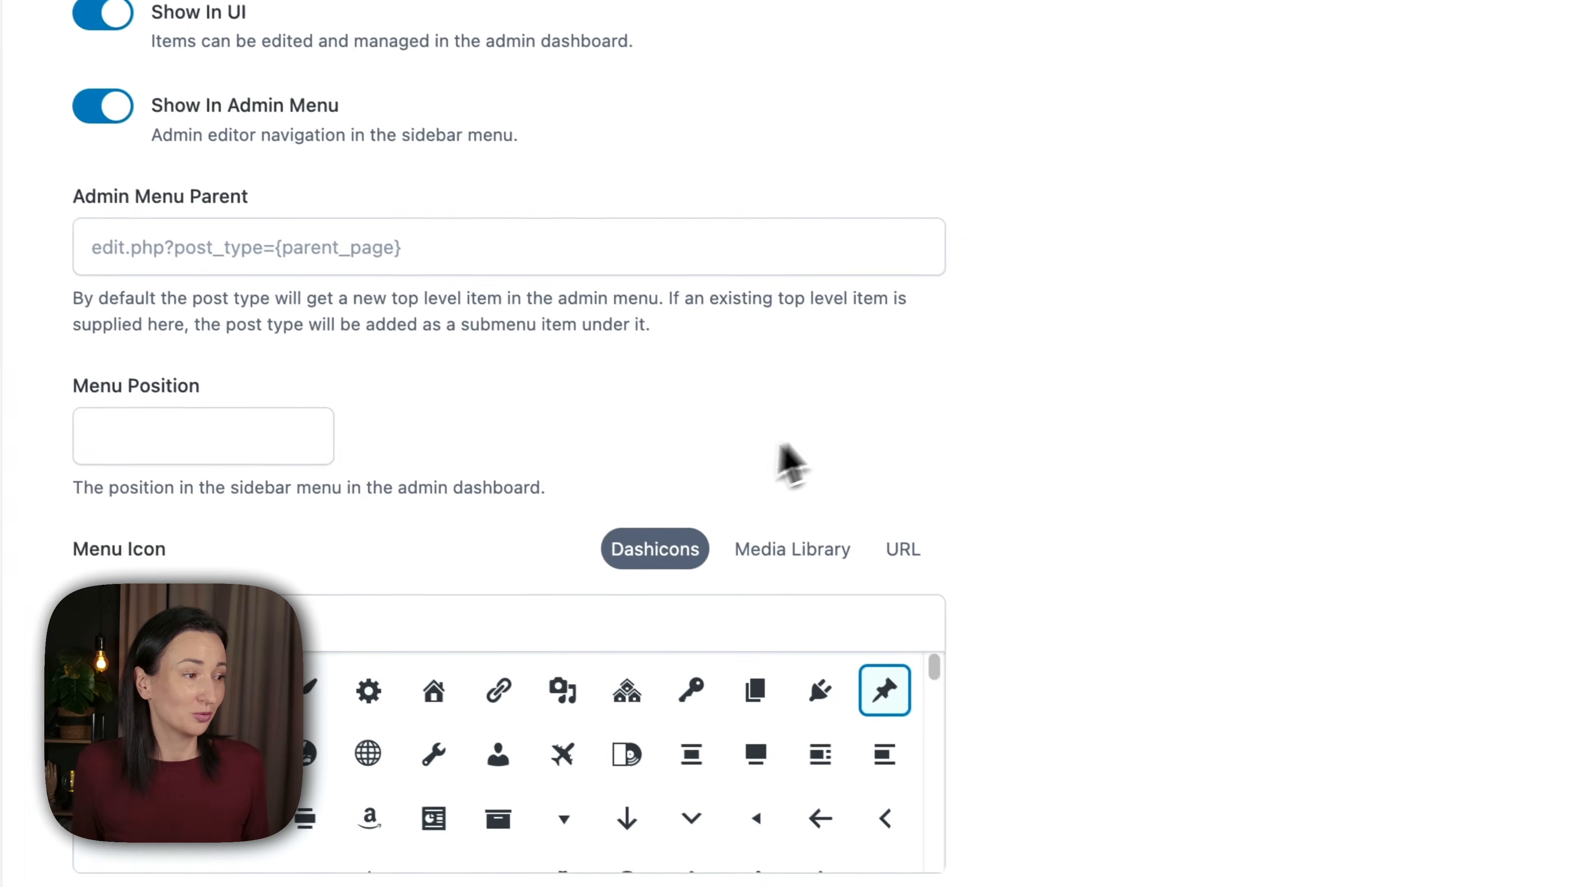
pyautogui.click(332, 637)
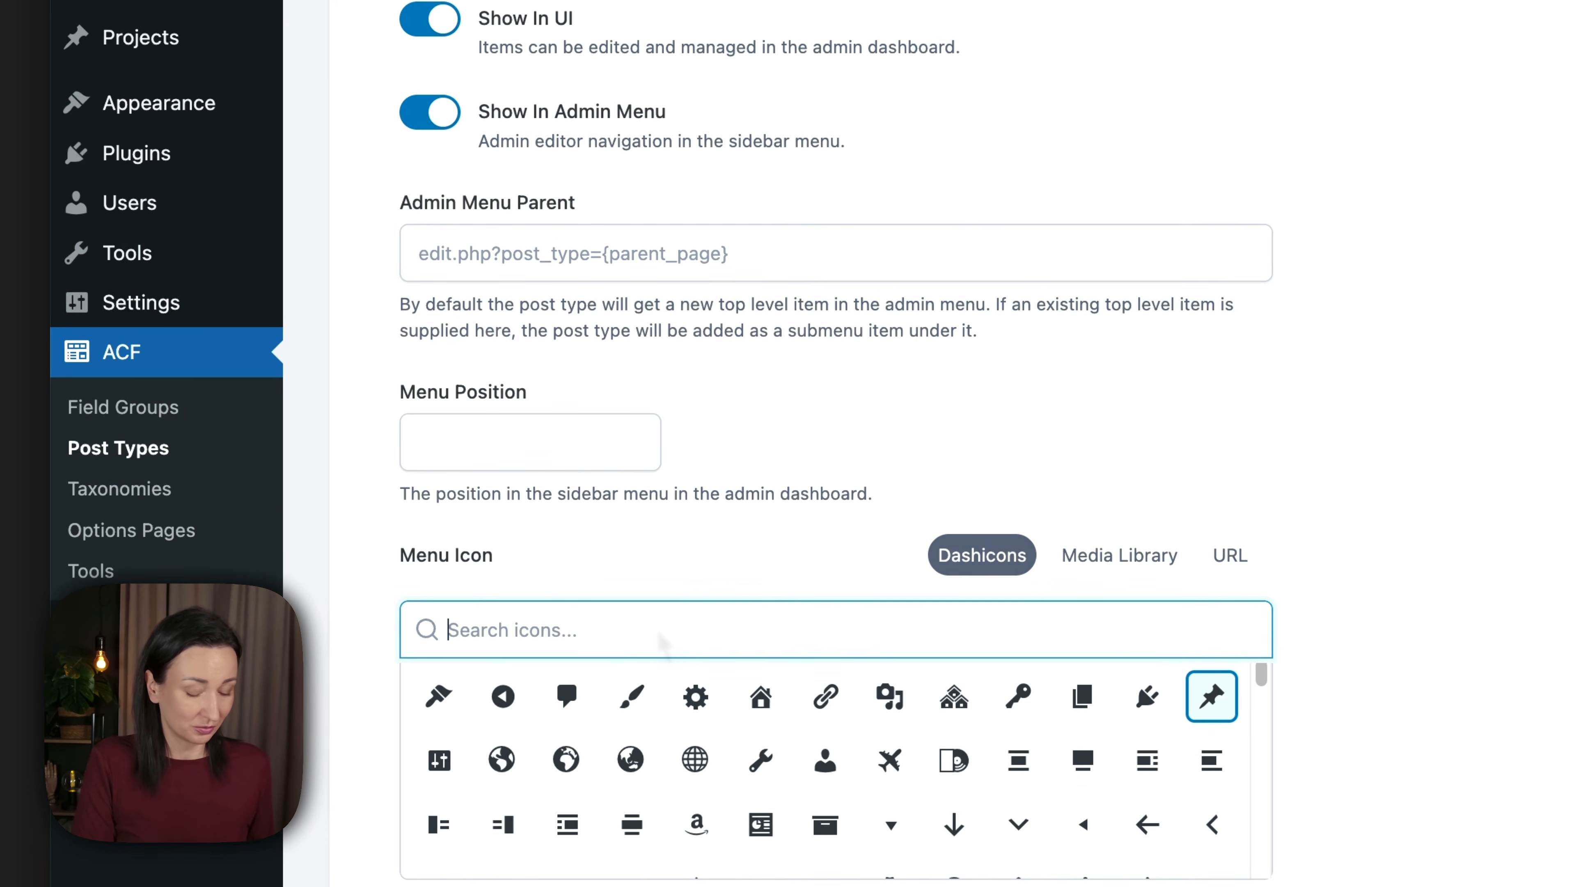
pyautogui.write('quo')
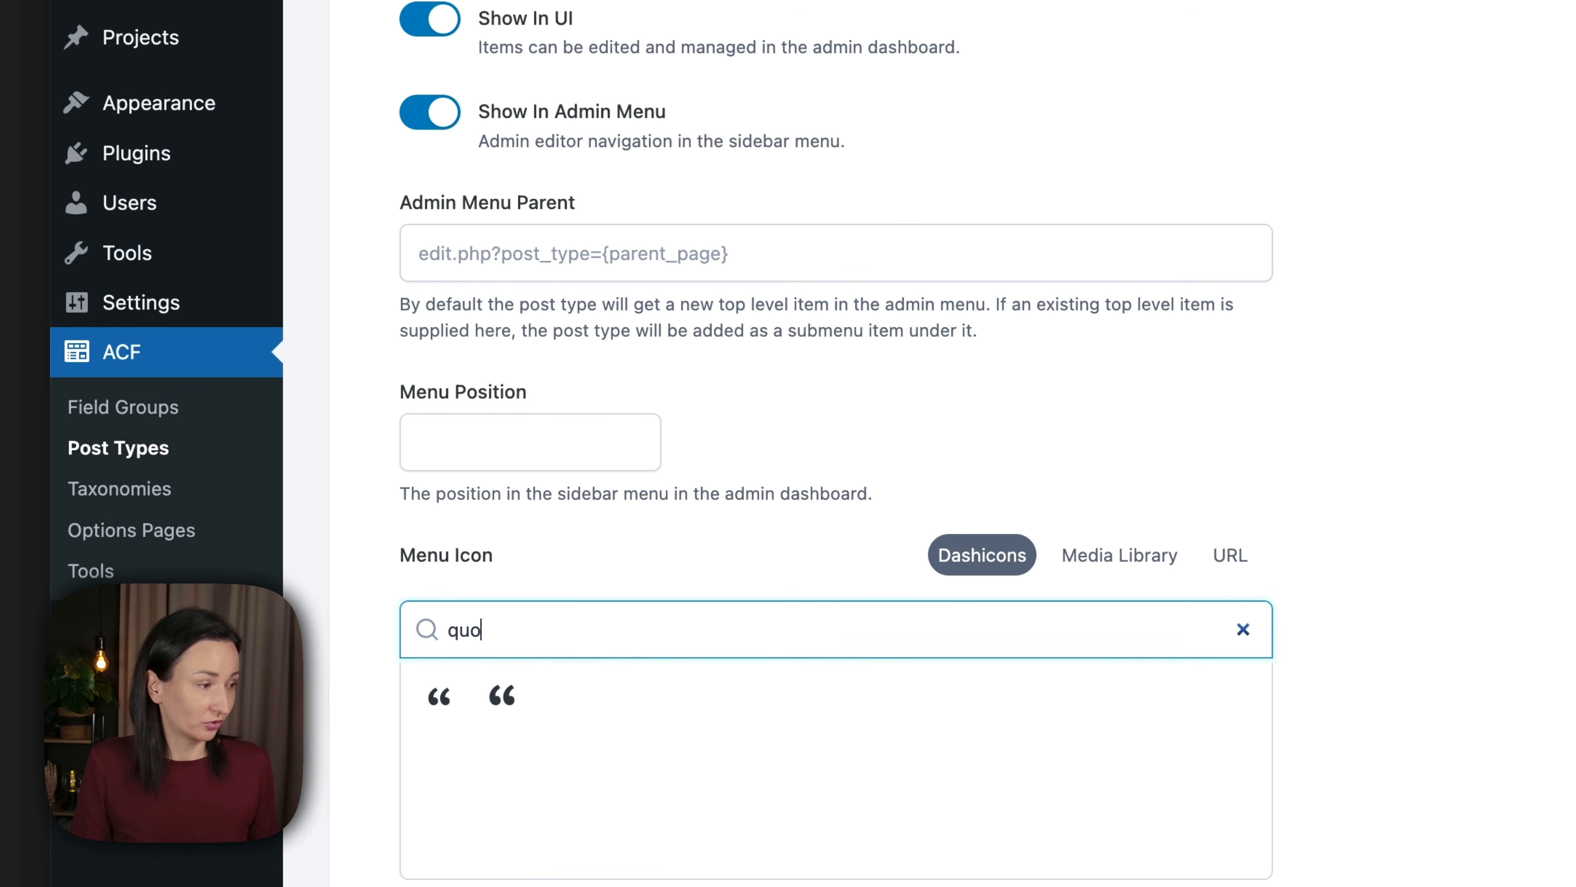
pyautogui.click(503, 696)
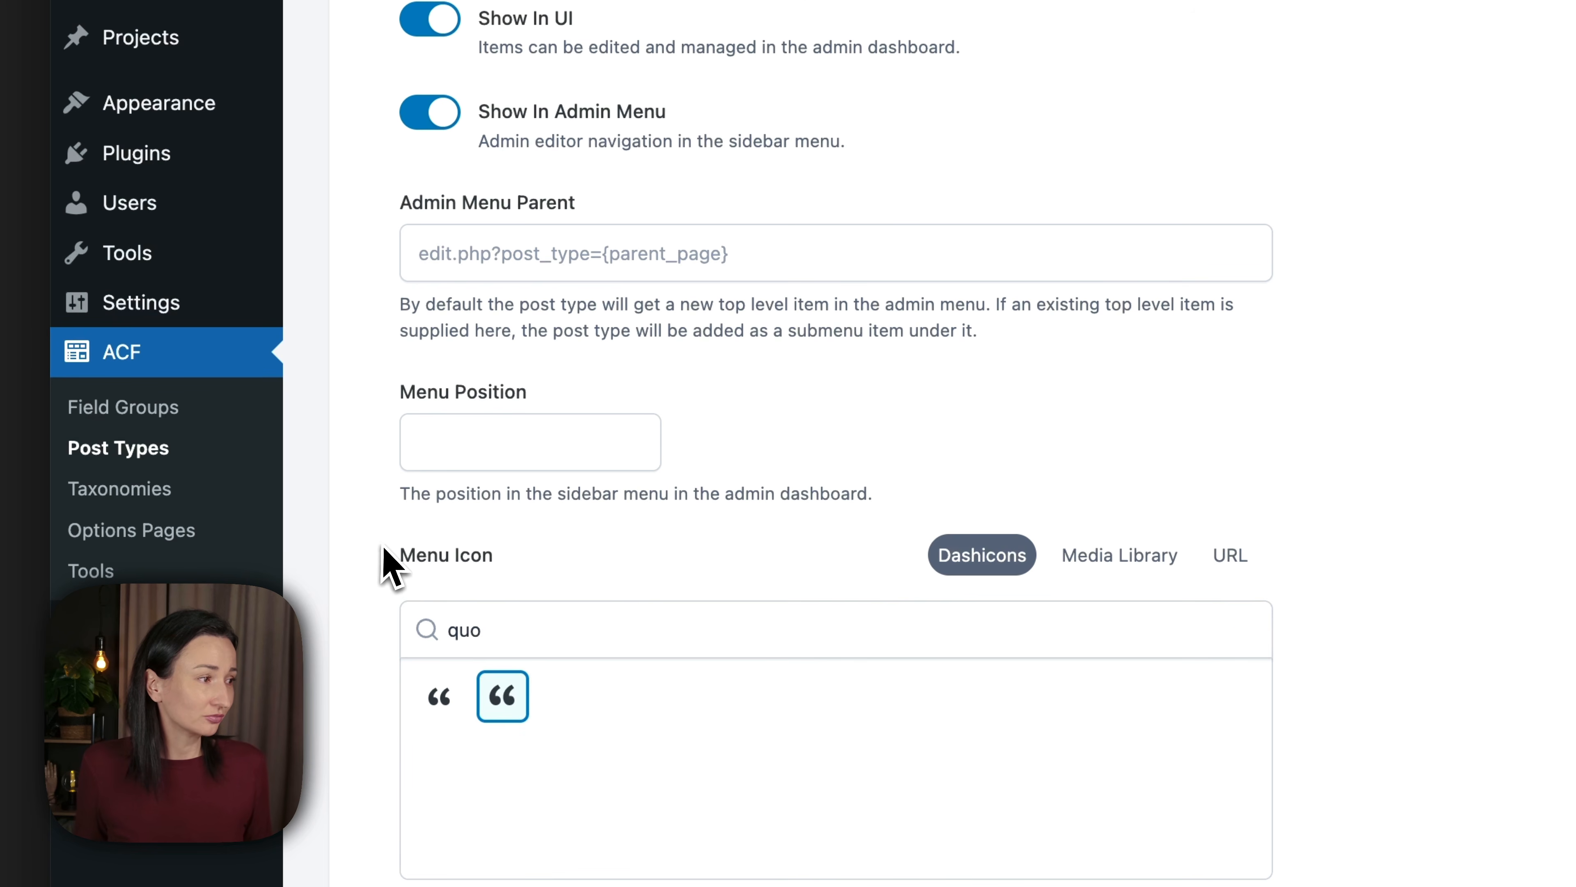
# Review the post type's labels, return to its general advanced settings and save the post type.
pyautogui.scroll(5, 440, 415)
pyautogui.click(490, 153)
pyautogui.scroll(-4, 561, 558)
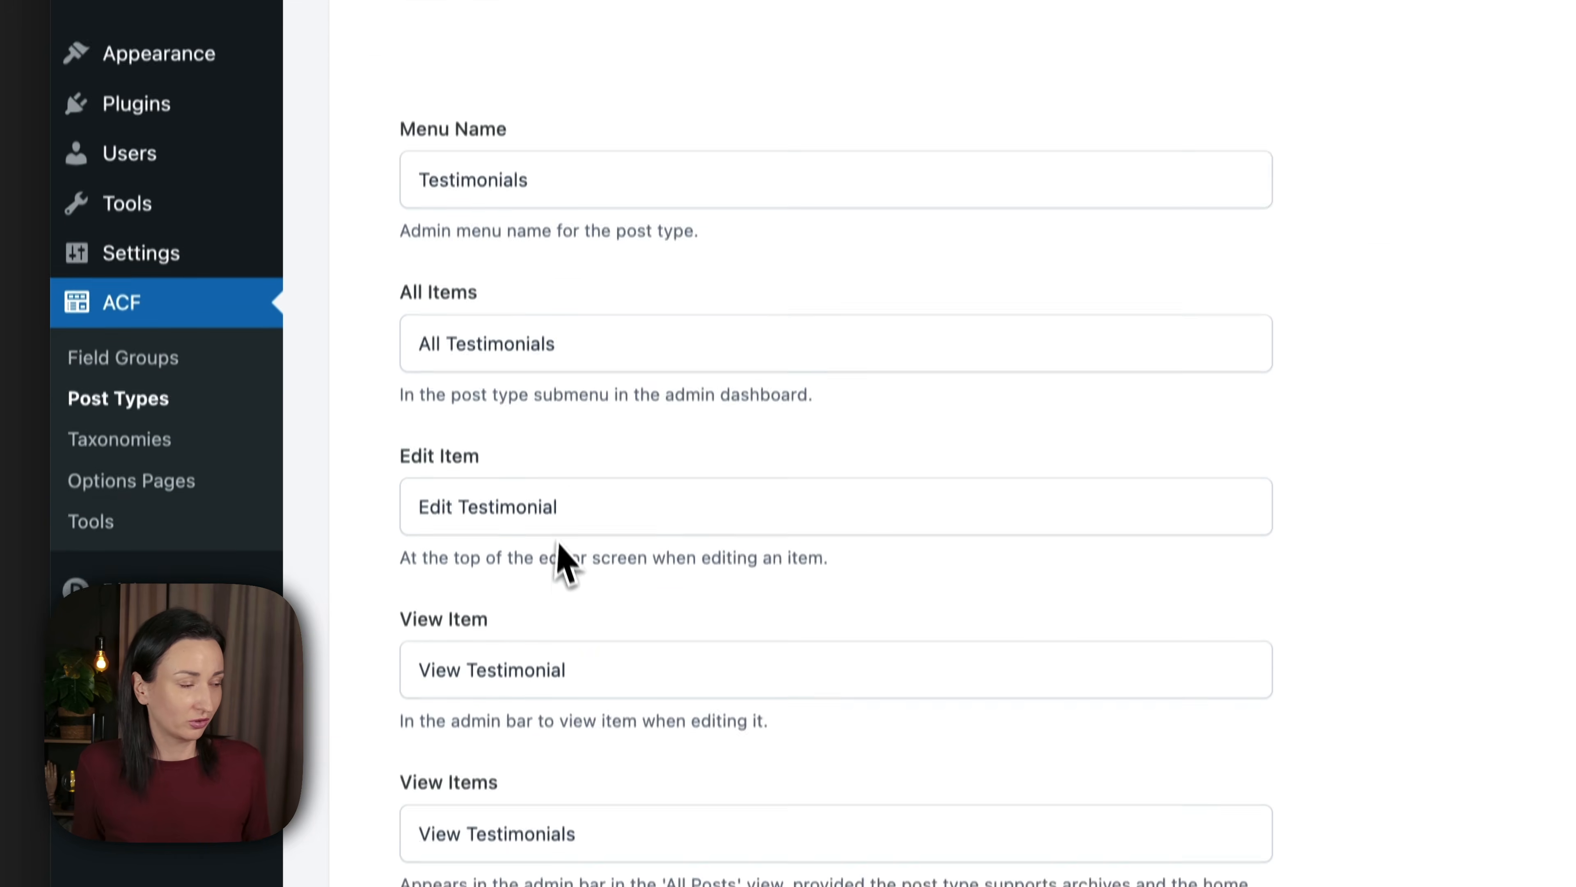
pyautogui.scroll(-5, 612, 482)
pyautogui.scroll(8, 590, 430)
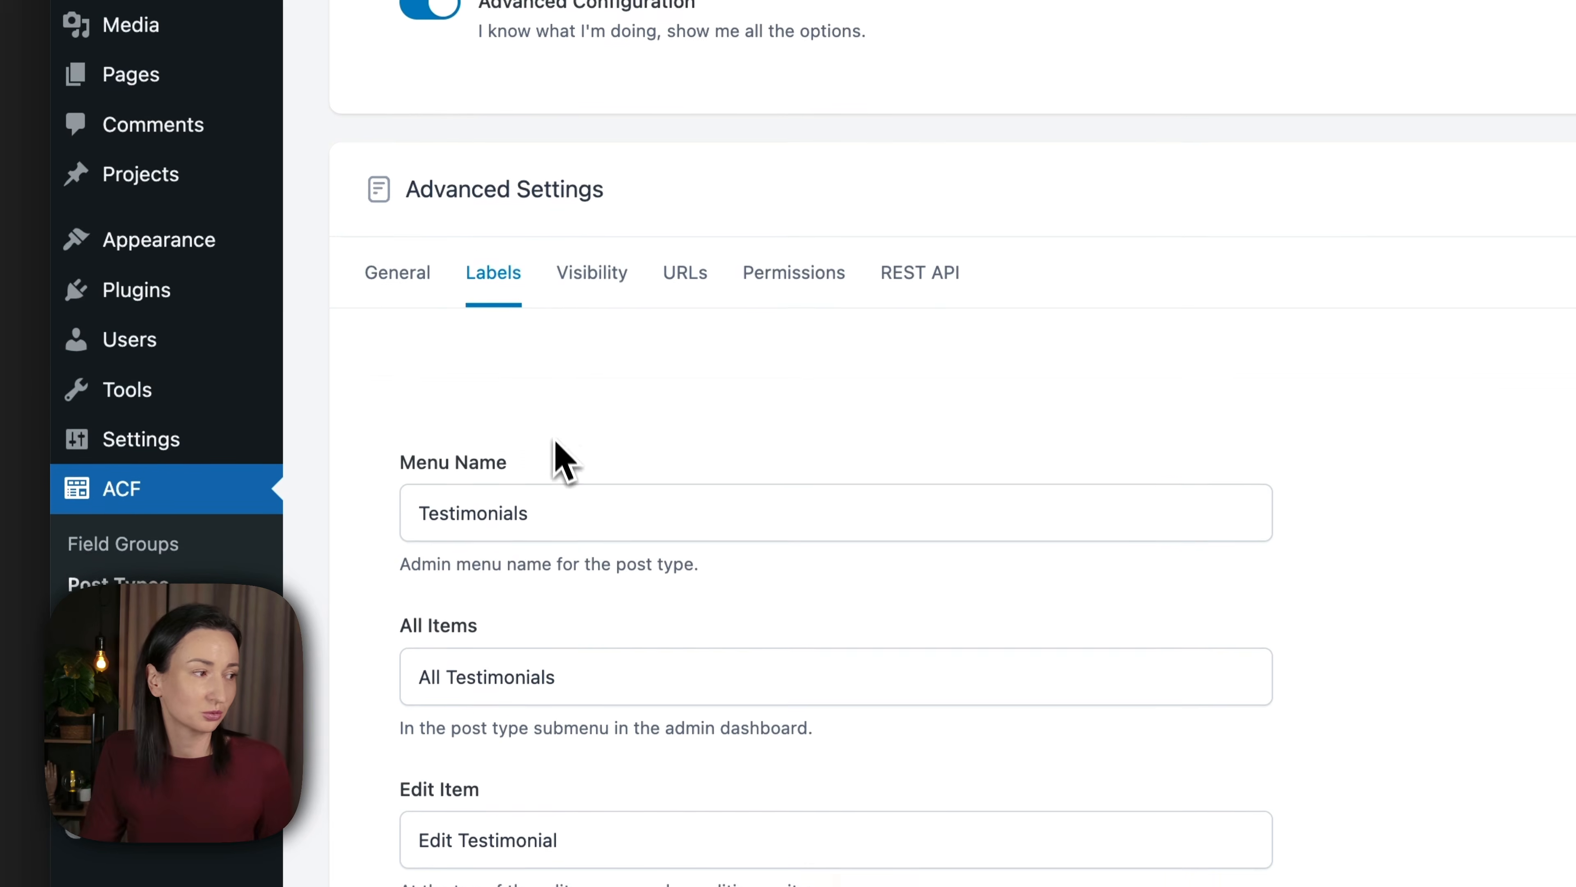
pyautogui.scroll(1, 459, 308)
pyautogui.click(410, 314)
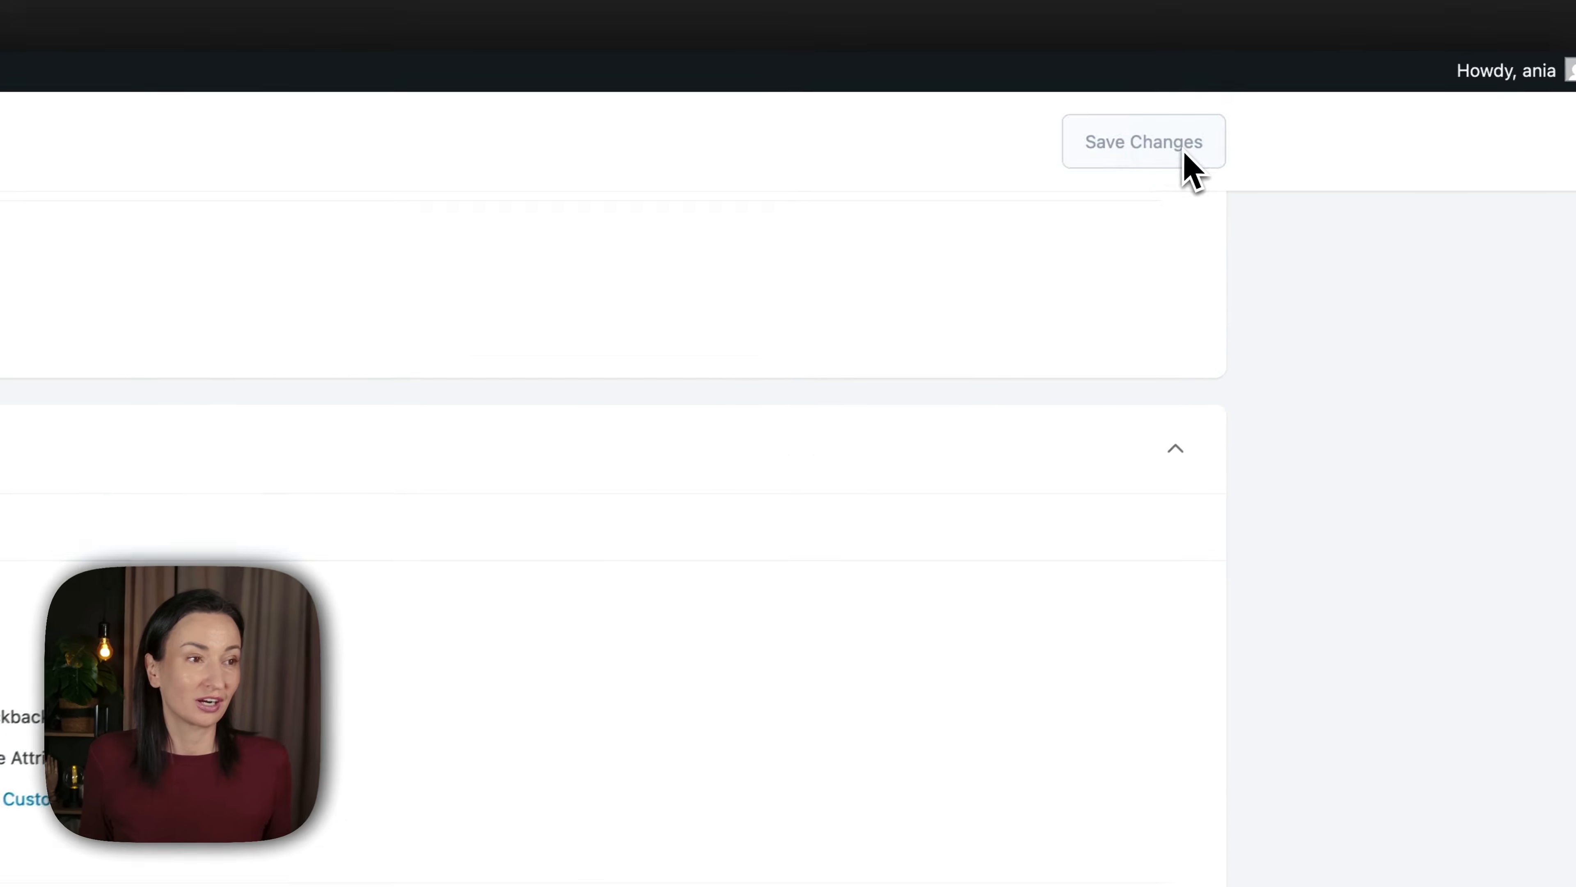
pyautogui.click(1277, 119)
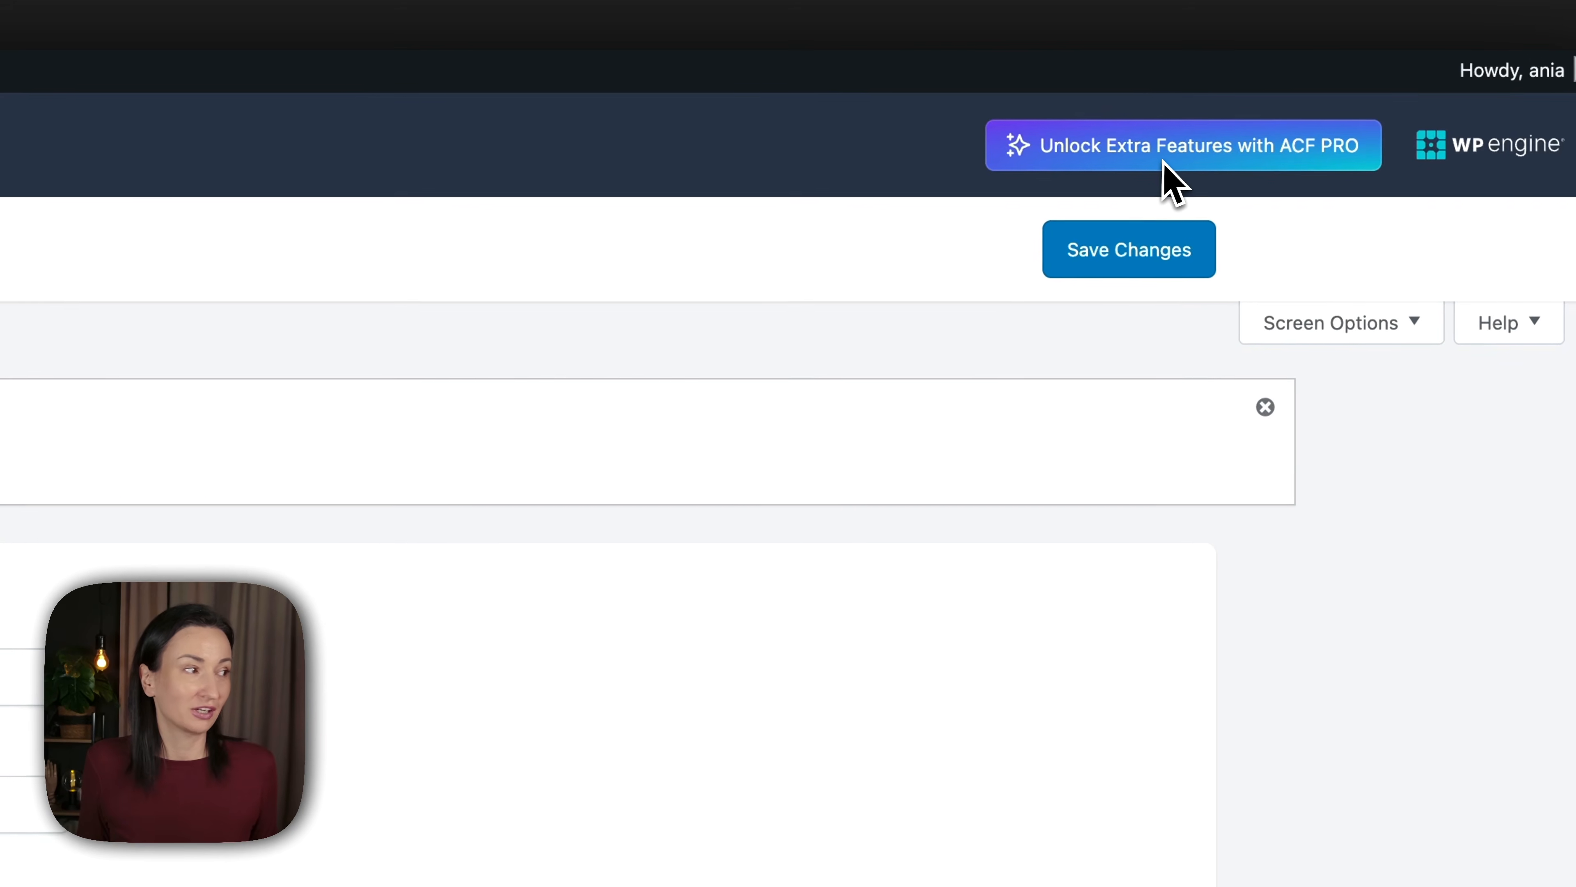
# Add a second location rule group to the Project Details field group, Post Type is equal to Testimonial, and save the changes.
pyautogui.moveTo(200, 430)
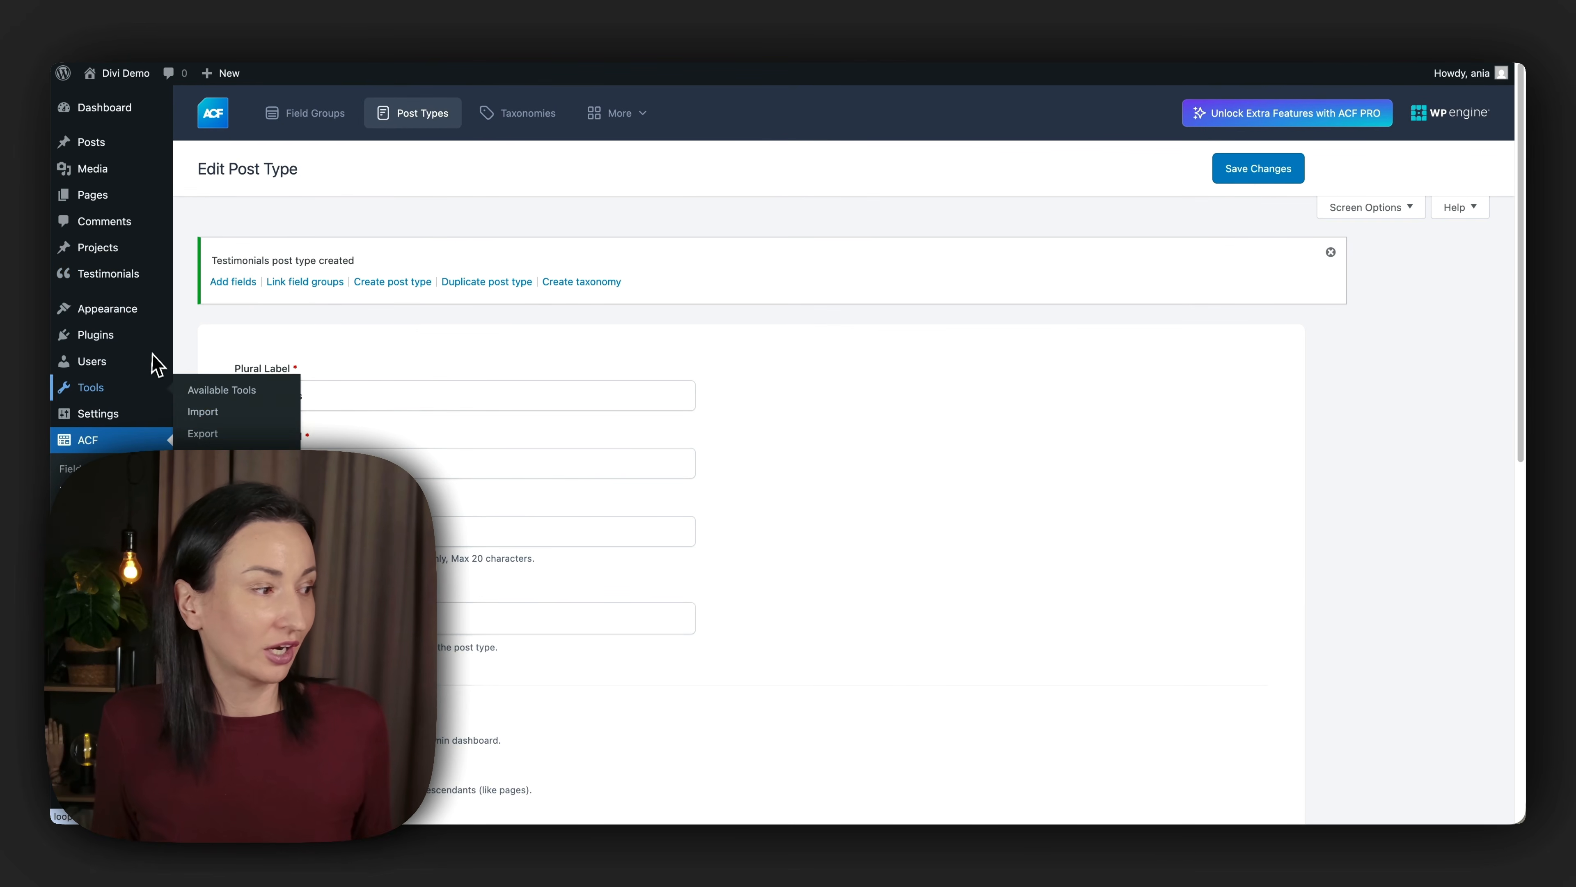
pyautogui.click(102, 470)
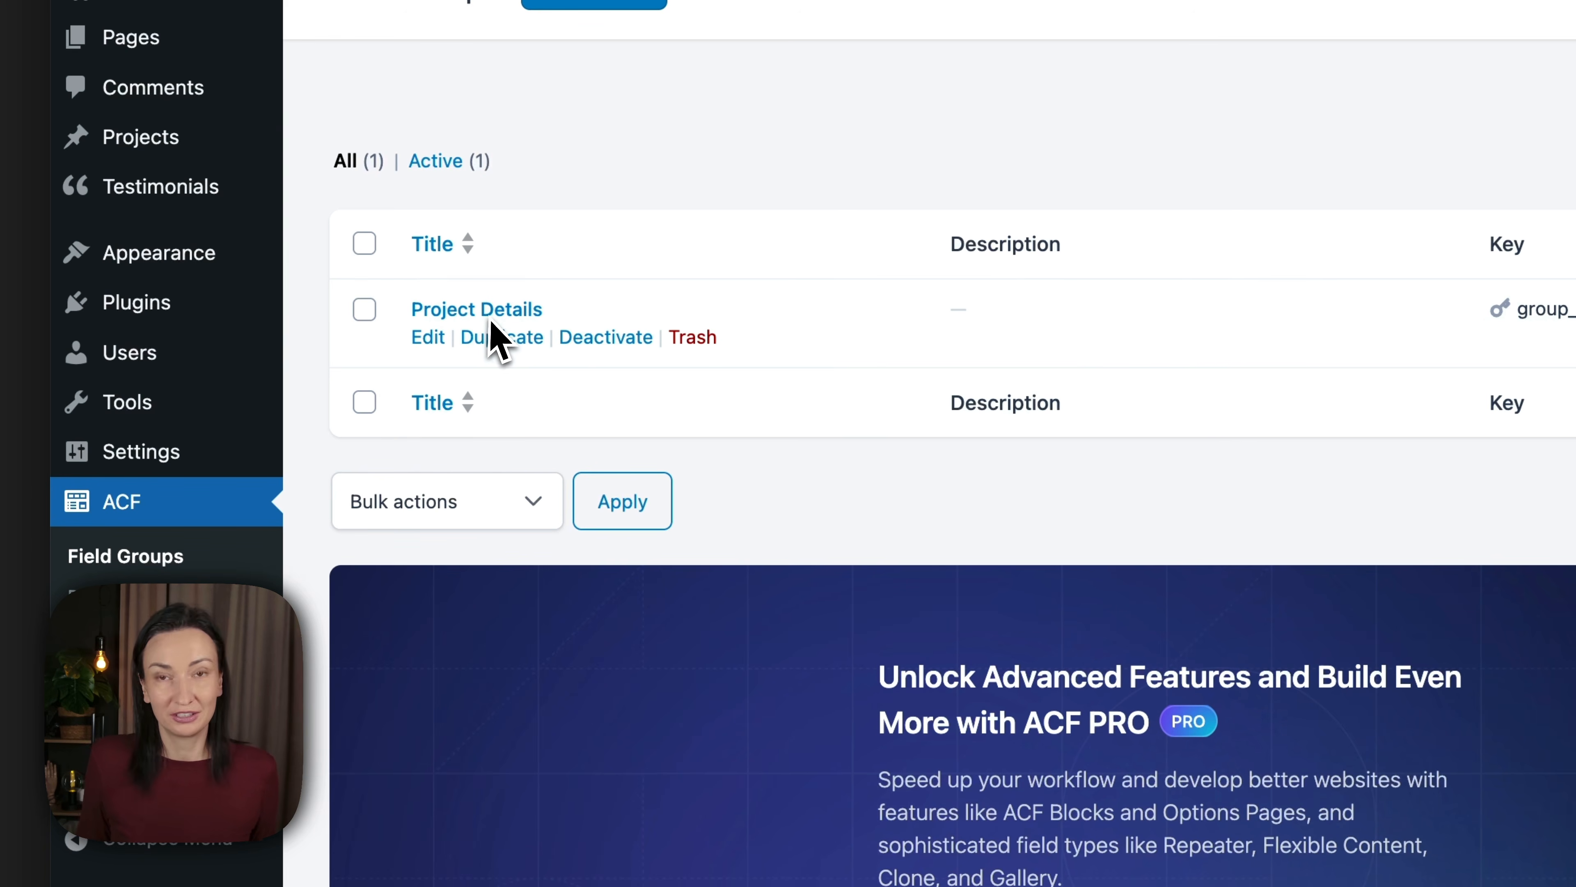
pyautogui.click(436, 348)
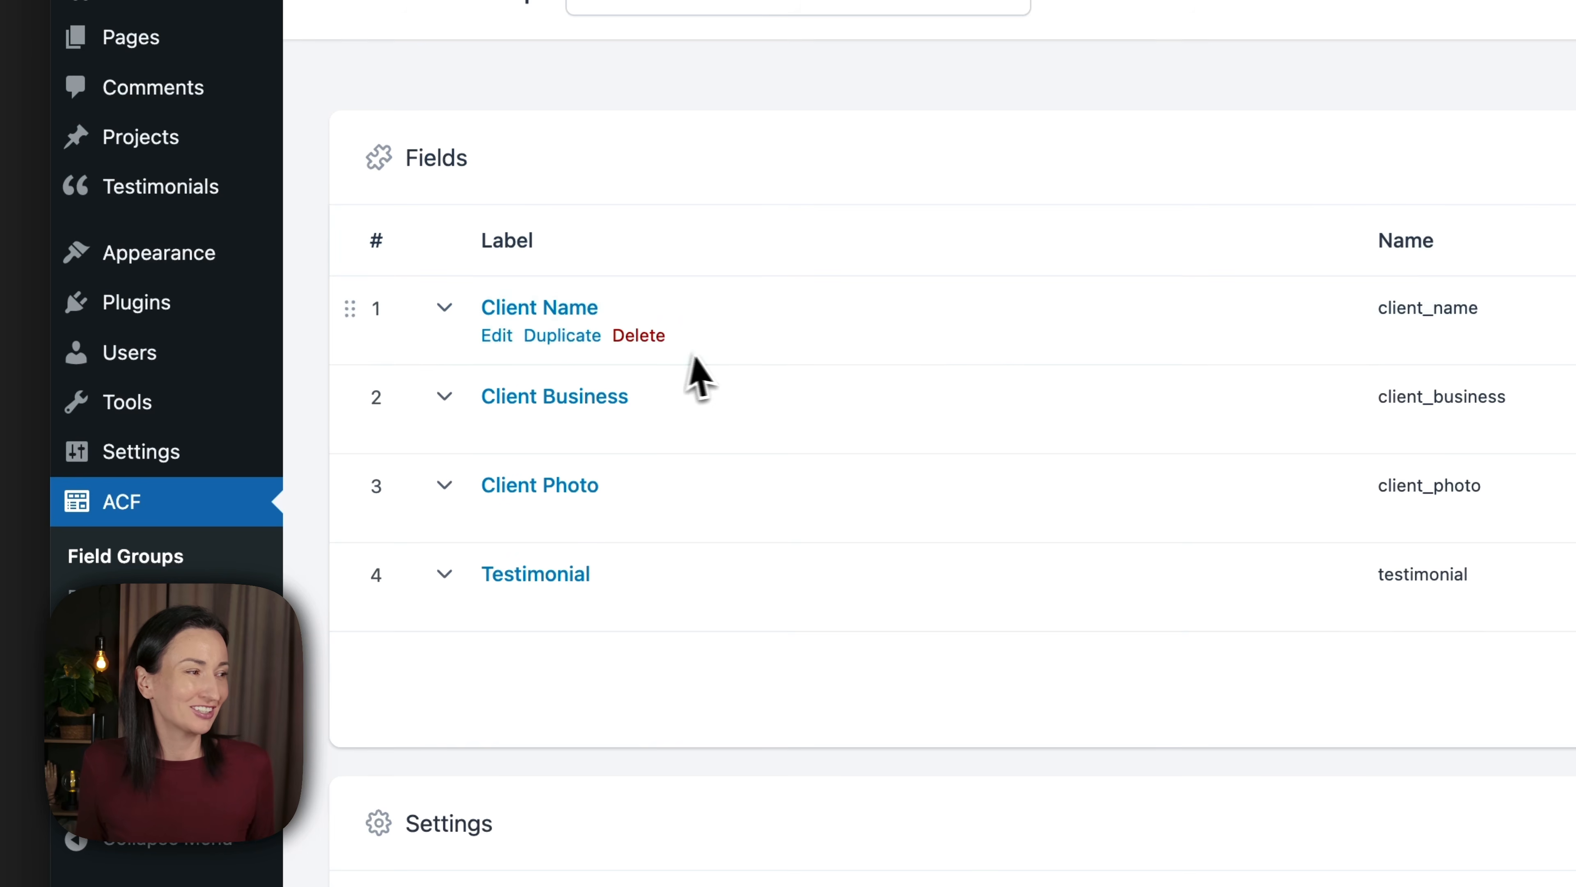
pyautogui.scroll(-6, 745, 373)
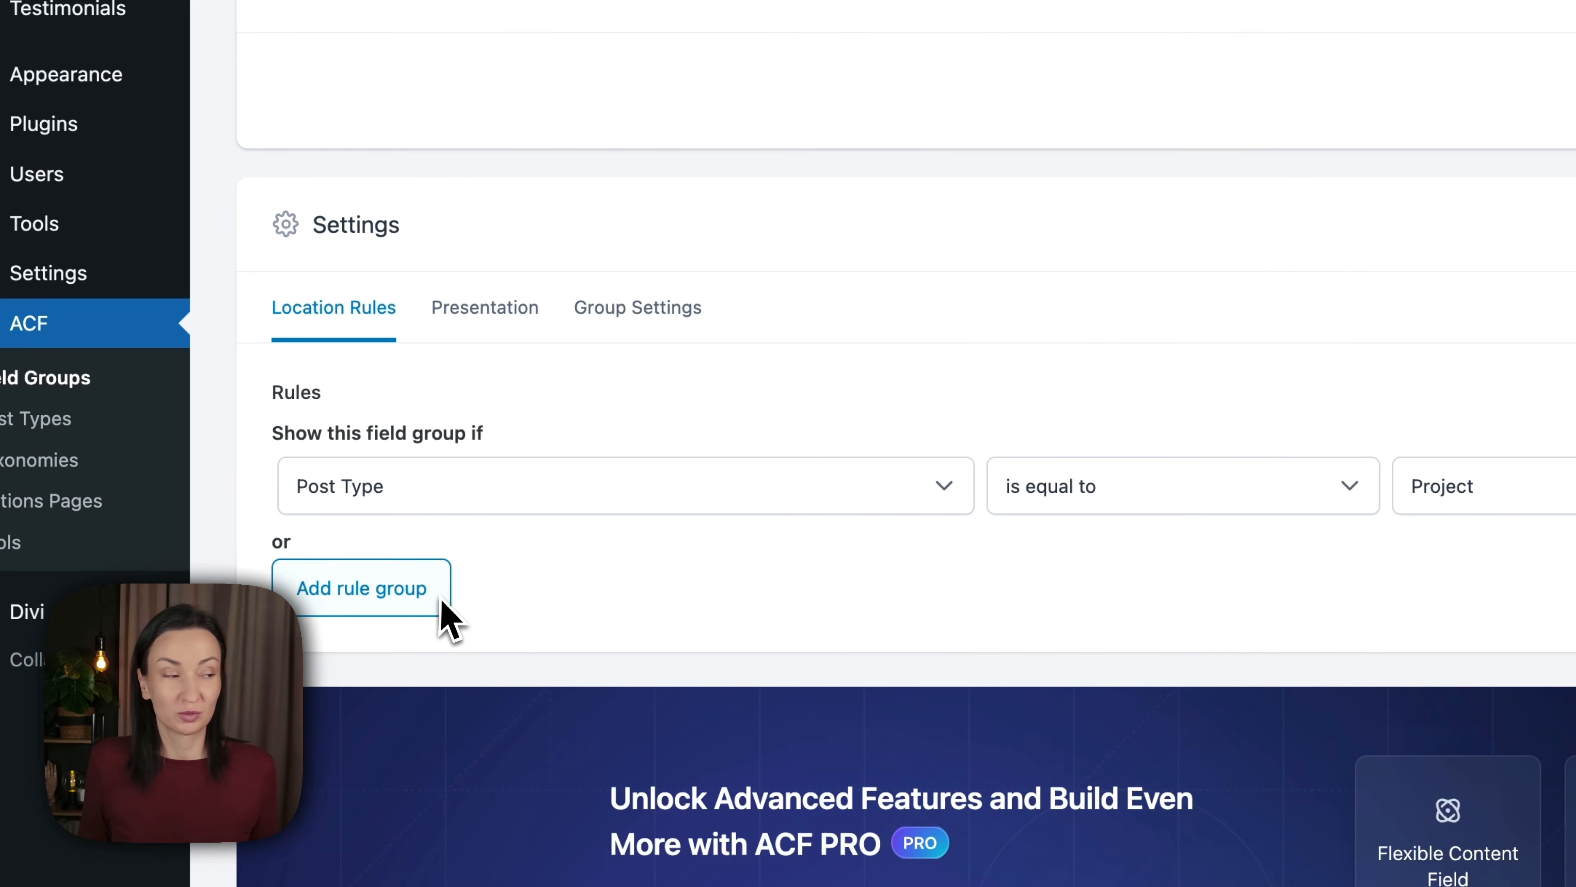
pyautogui.click(435, 603)
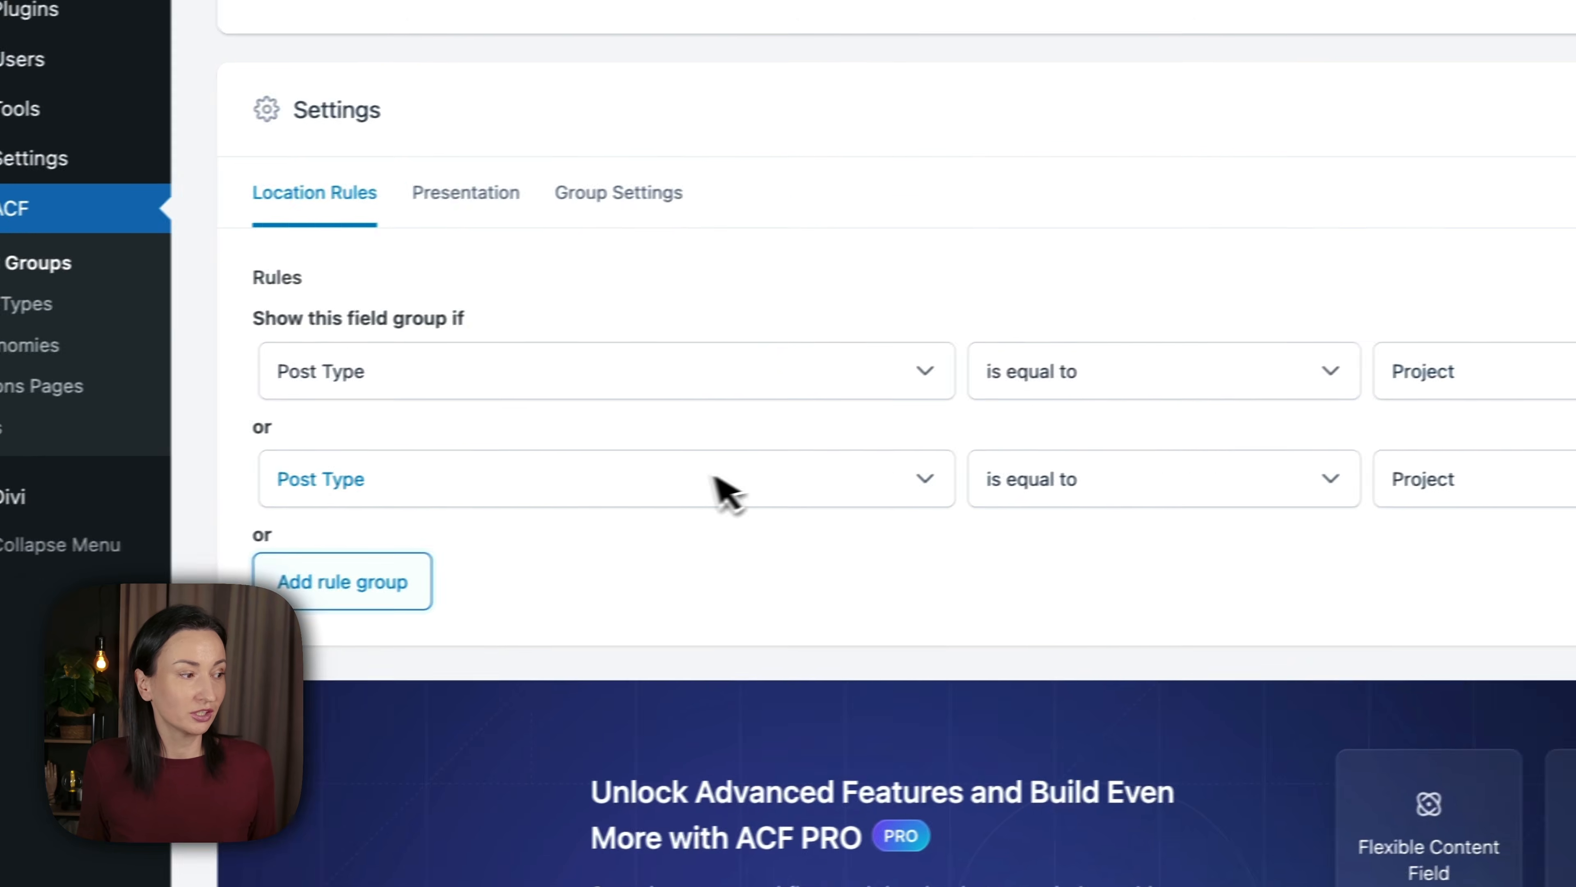
pyautogui.click(1489, 485)
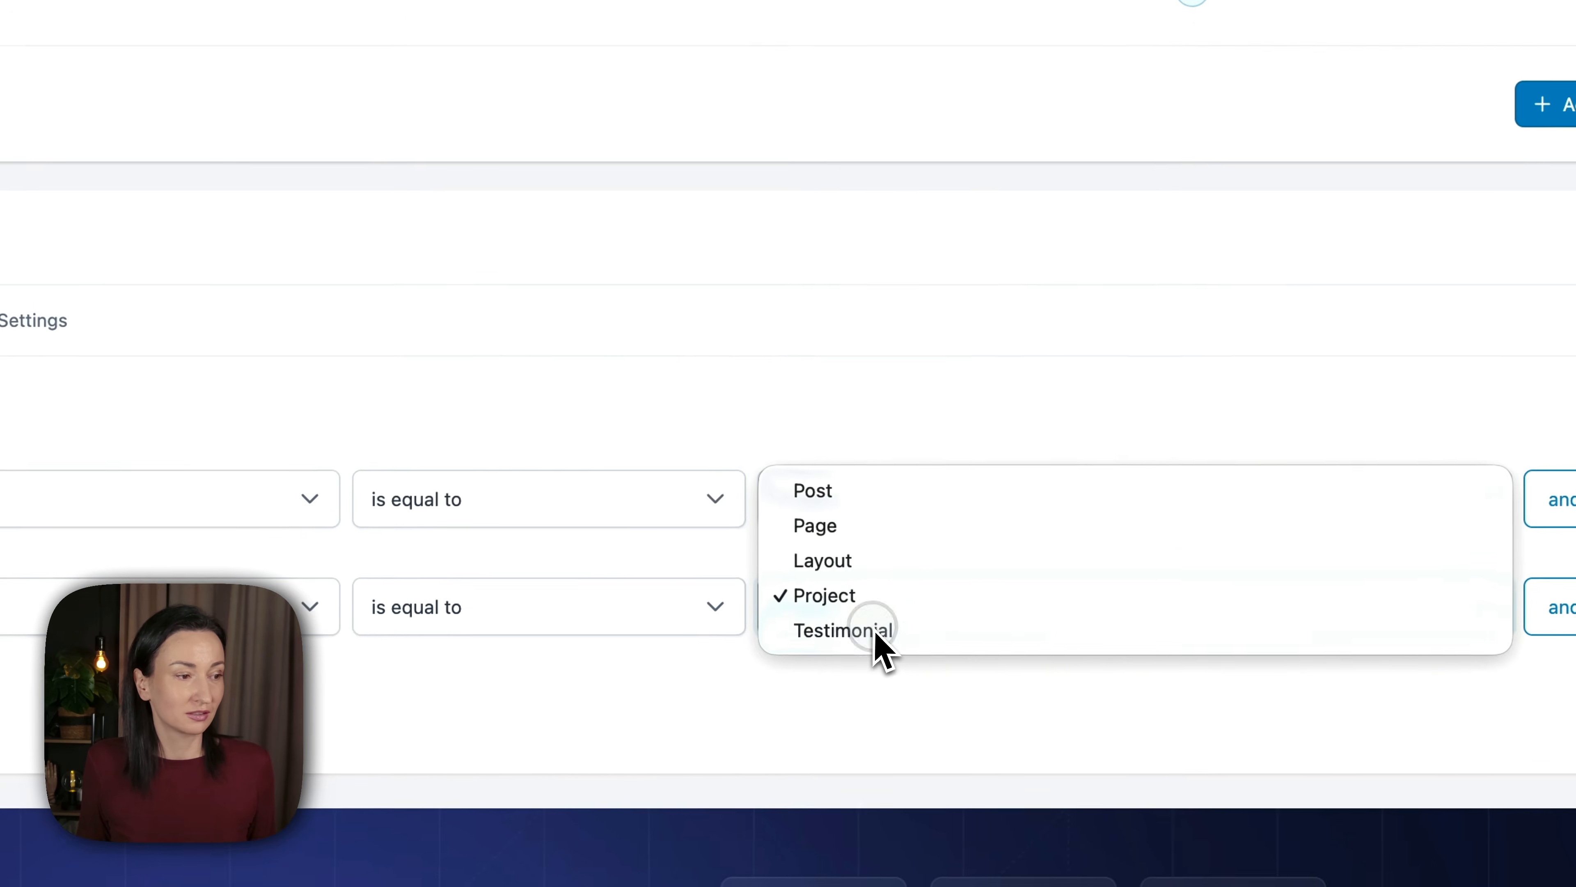
pyautogui.click(877, 632)
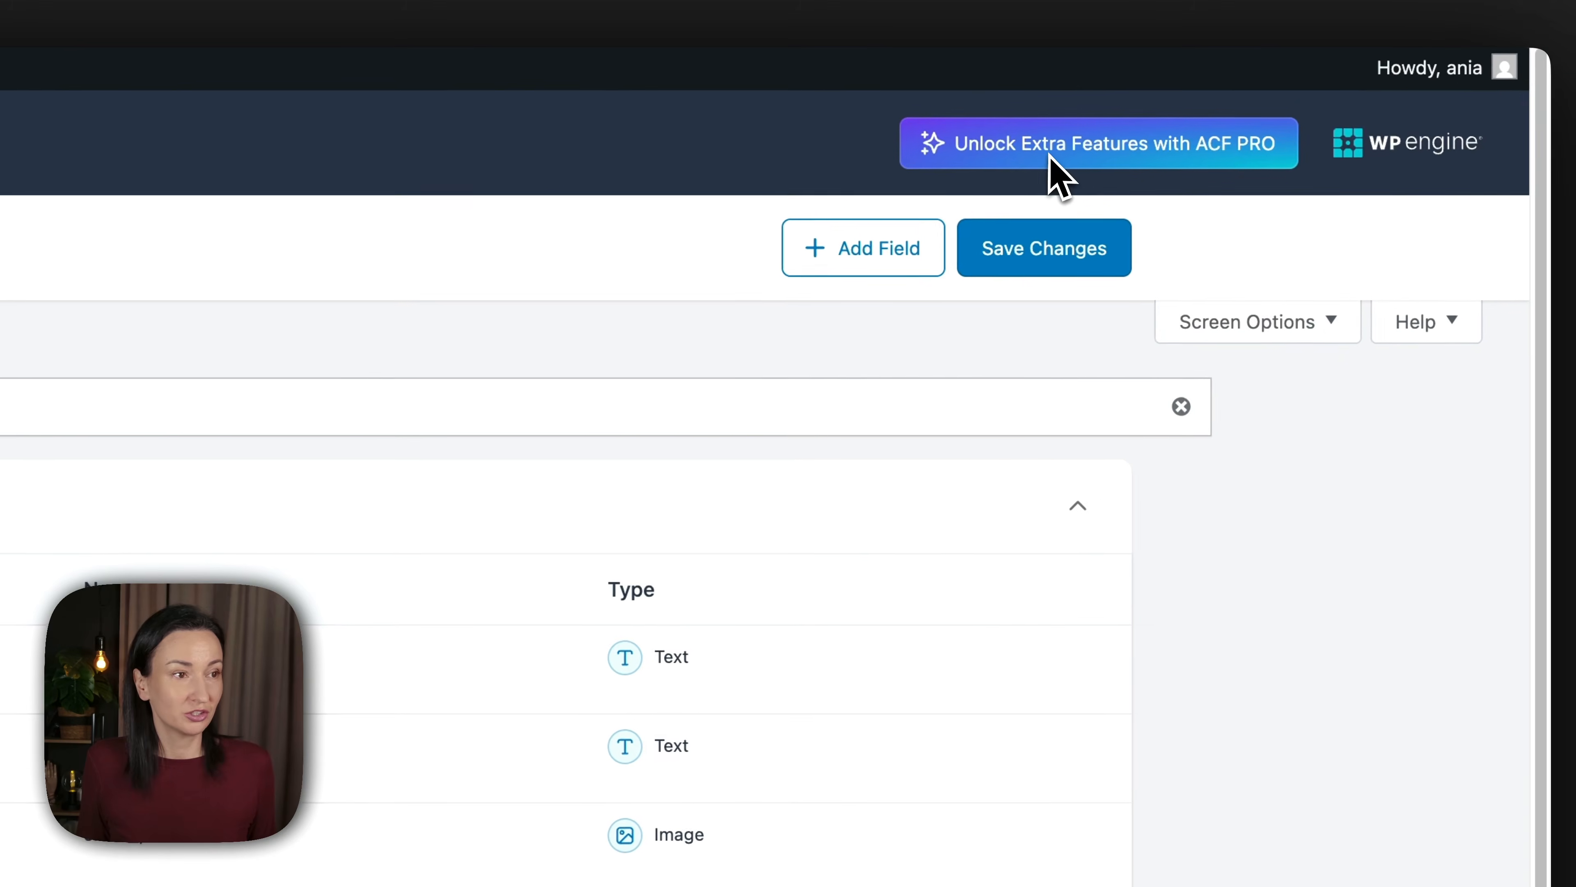
# Start a new testimonial and examine its Project Details fields for client name, business, photo and testimonial.
pyautogui.click(188, 384)
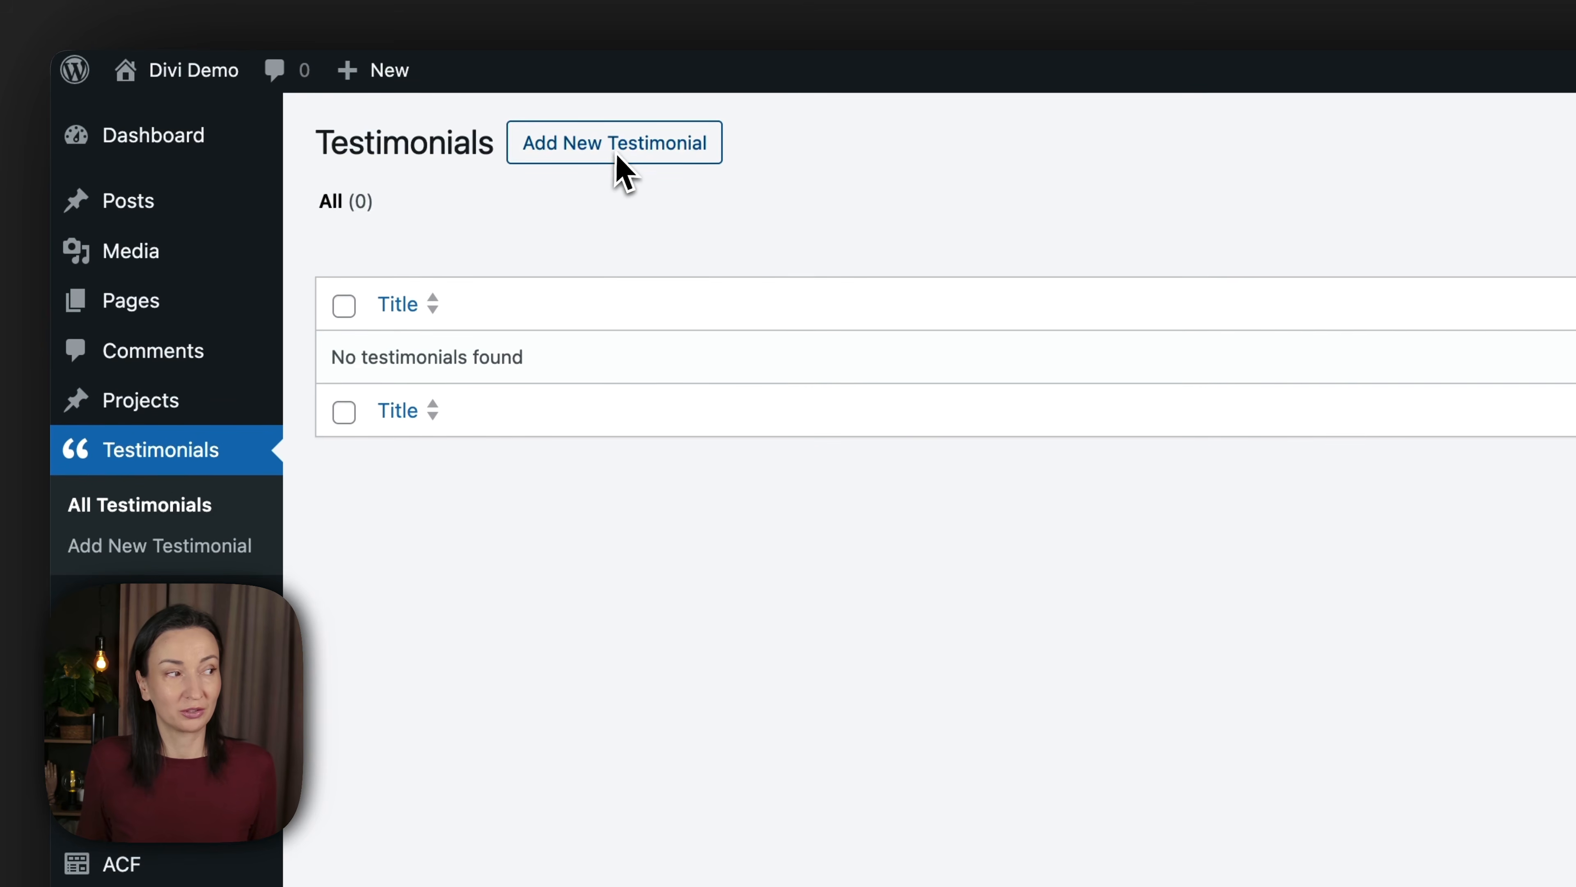
pyautogui.click(624, 149)
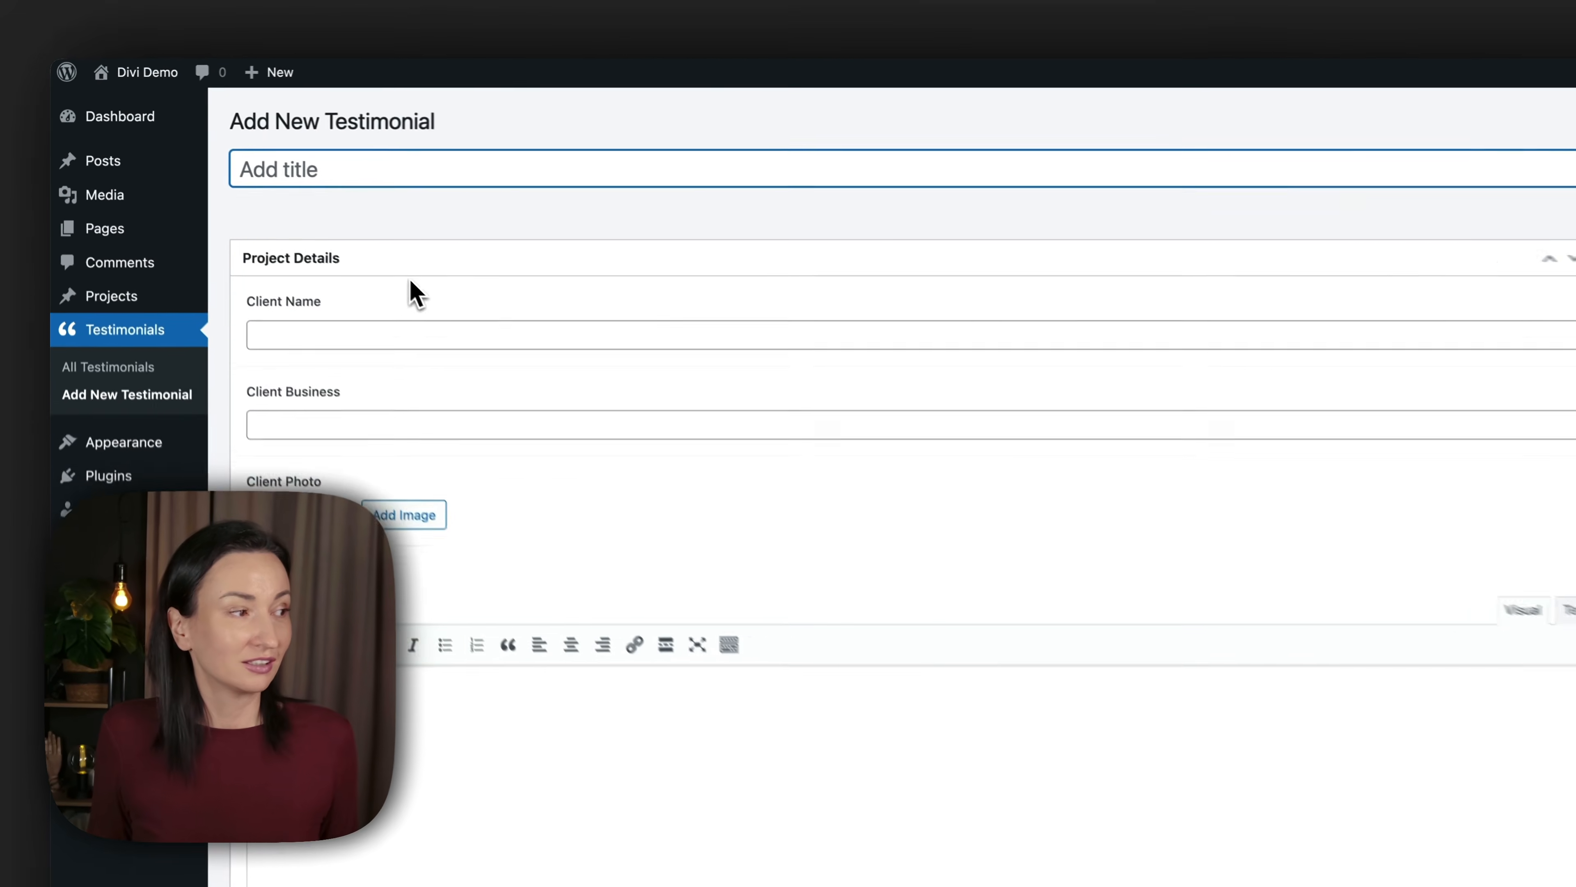
pyautogui.scroll(-2, 436, 480)
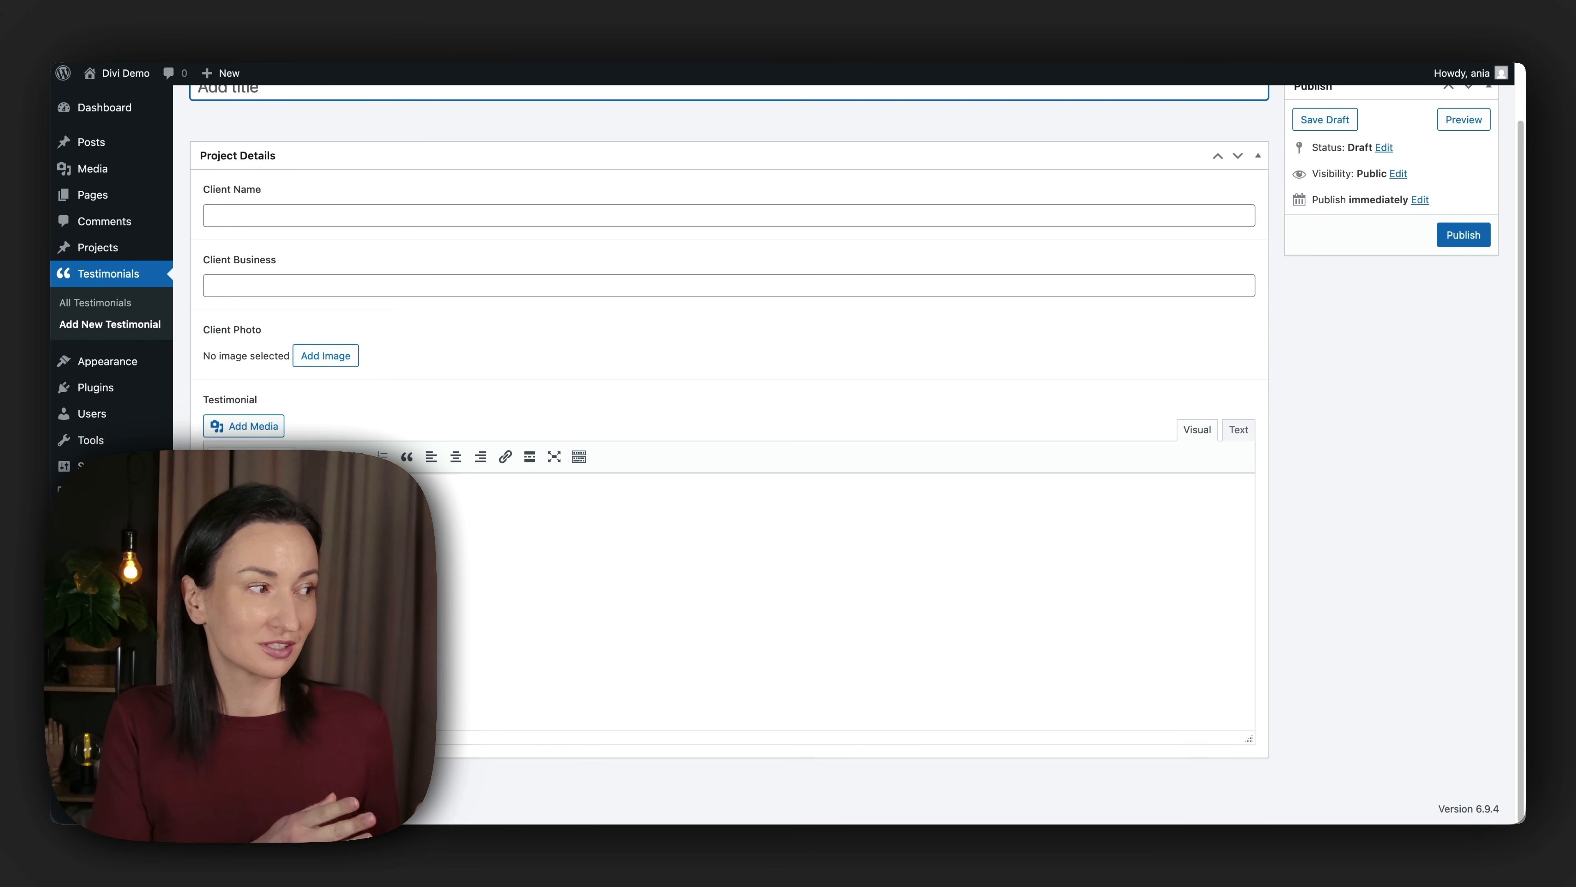
pyautogui.scroll(2, 457, 490)
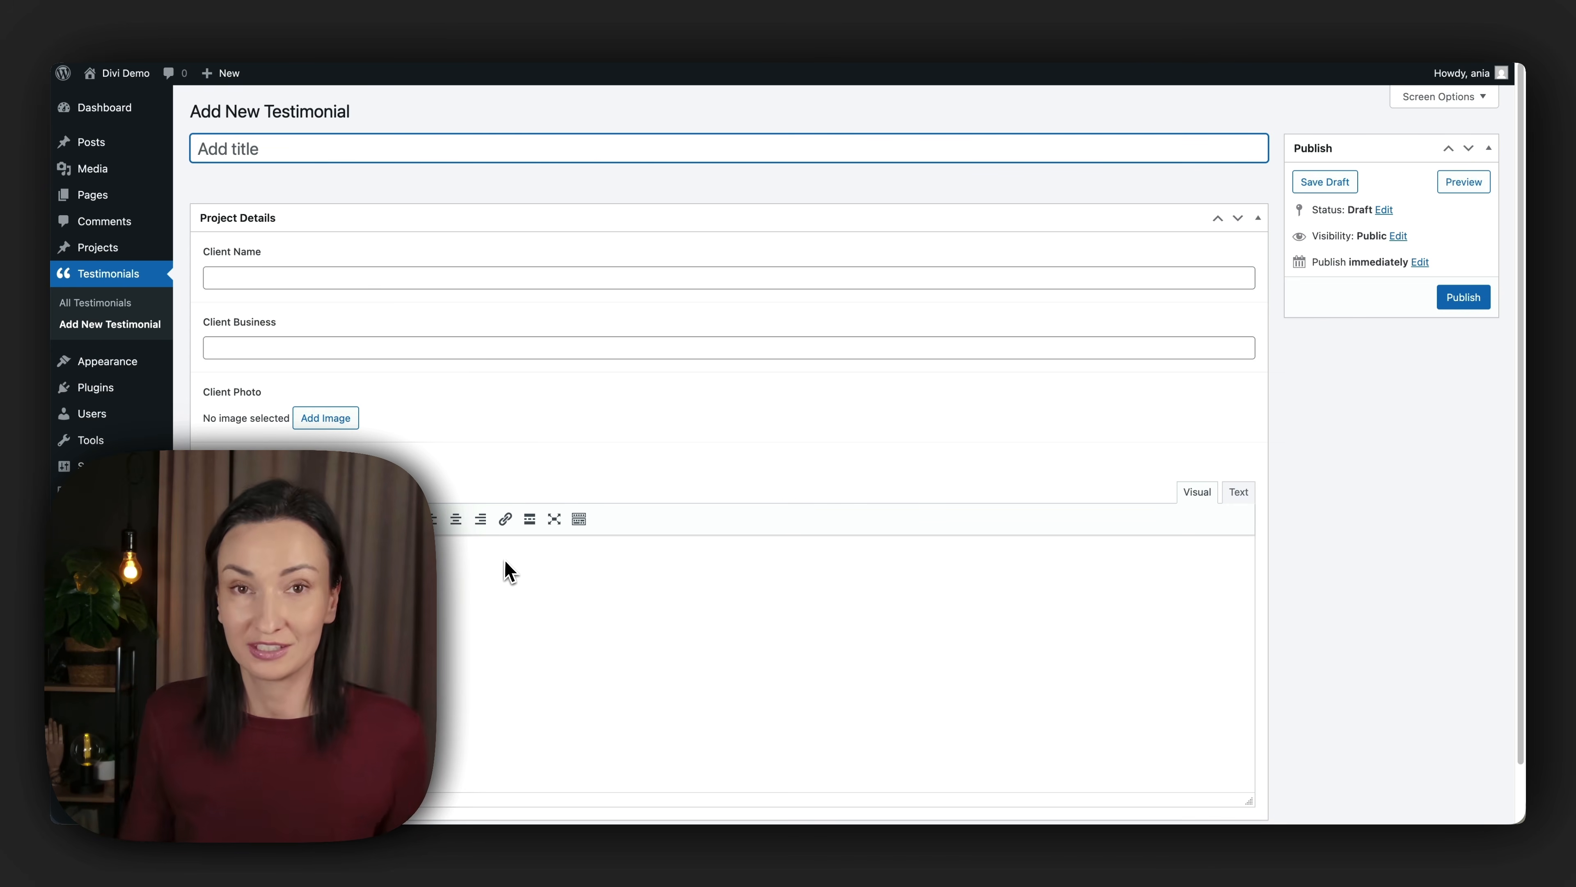
pyautogui.click(643, 182)
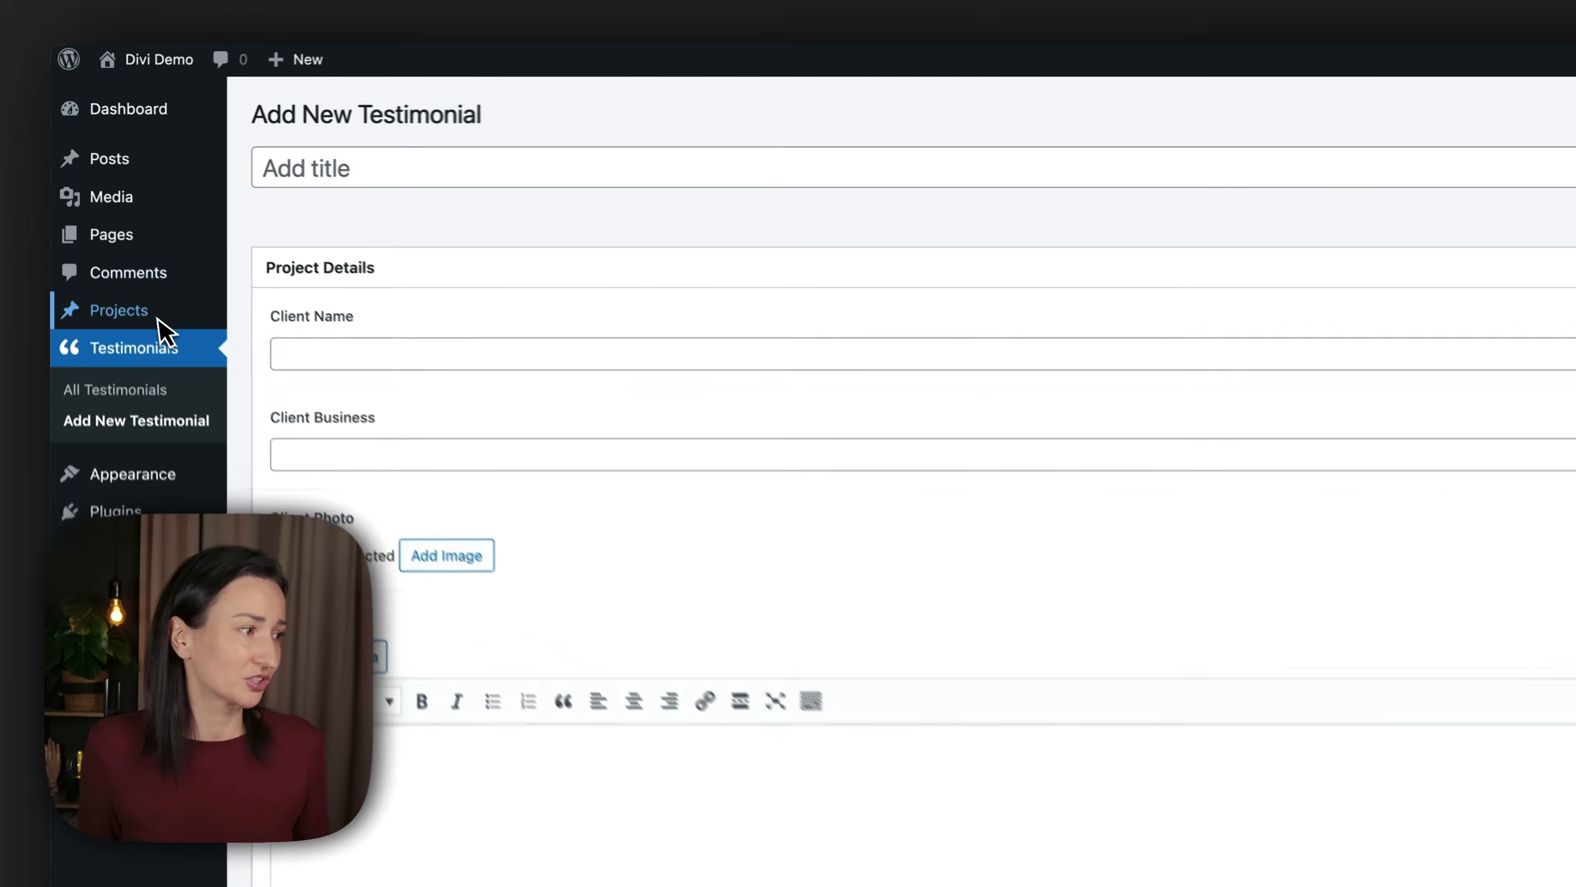
# Open the project Boutique Retail Website with Strategic Business Thinking for editing and examine its filled-in Project Details fields.
pyautogui.click(121, 248)
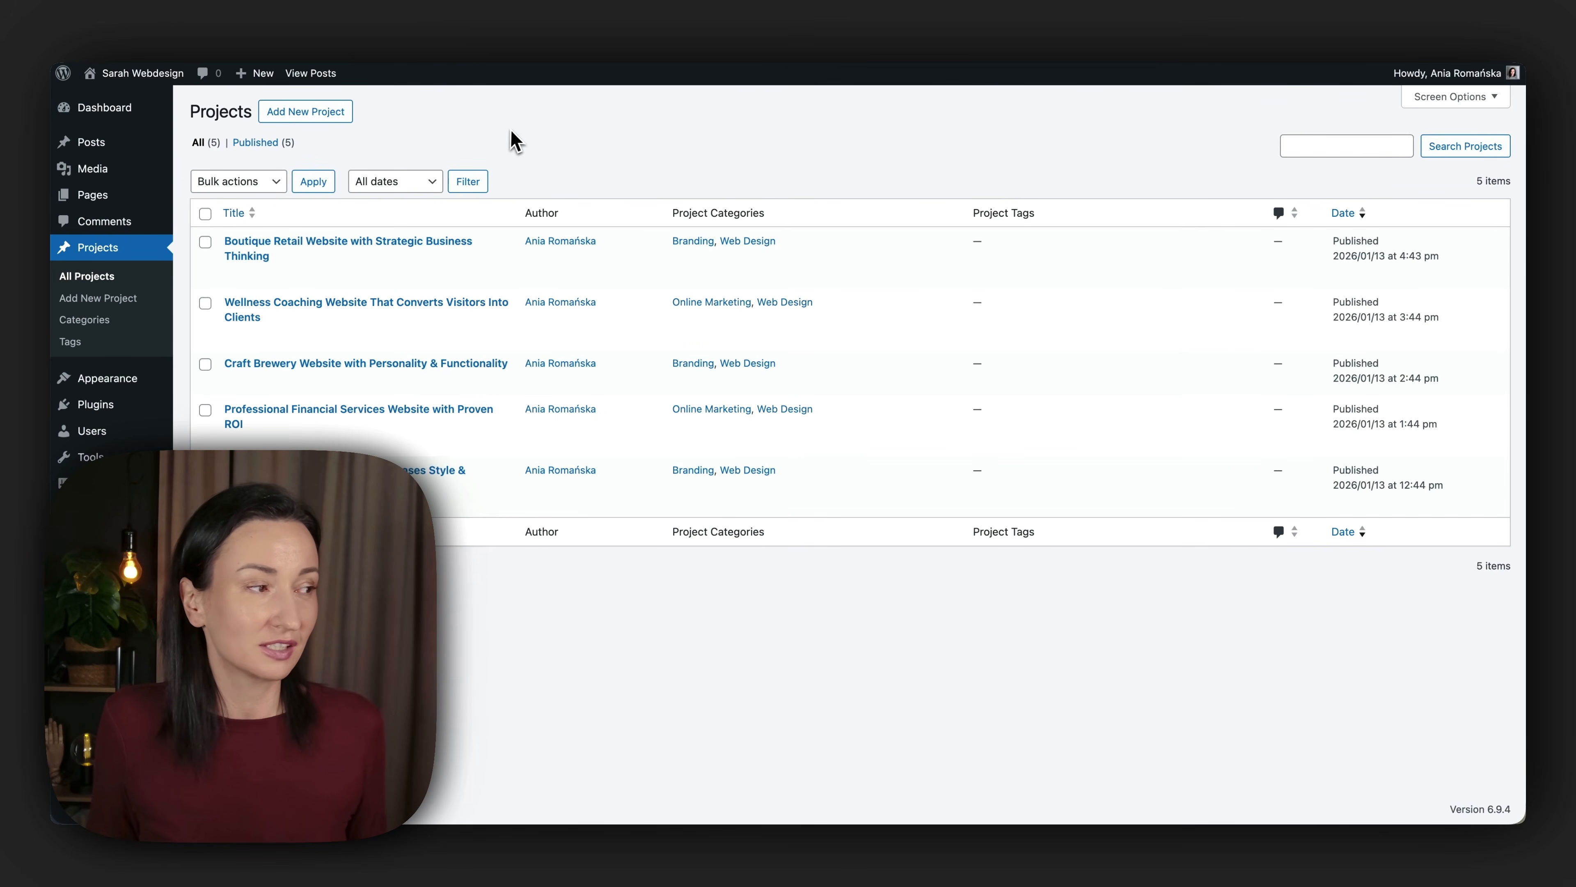
pyautogui.moveTo(320, 234)
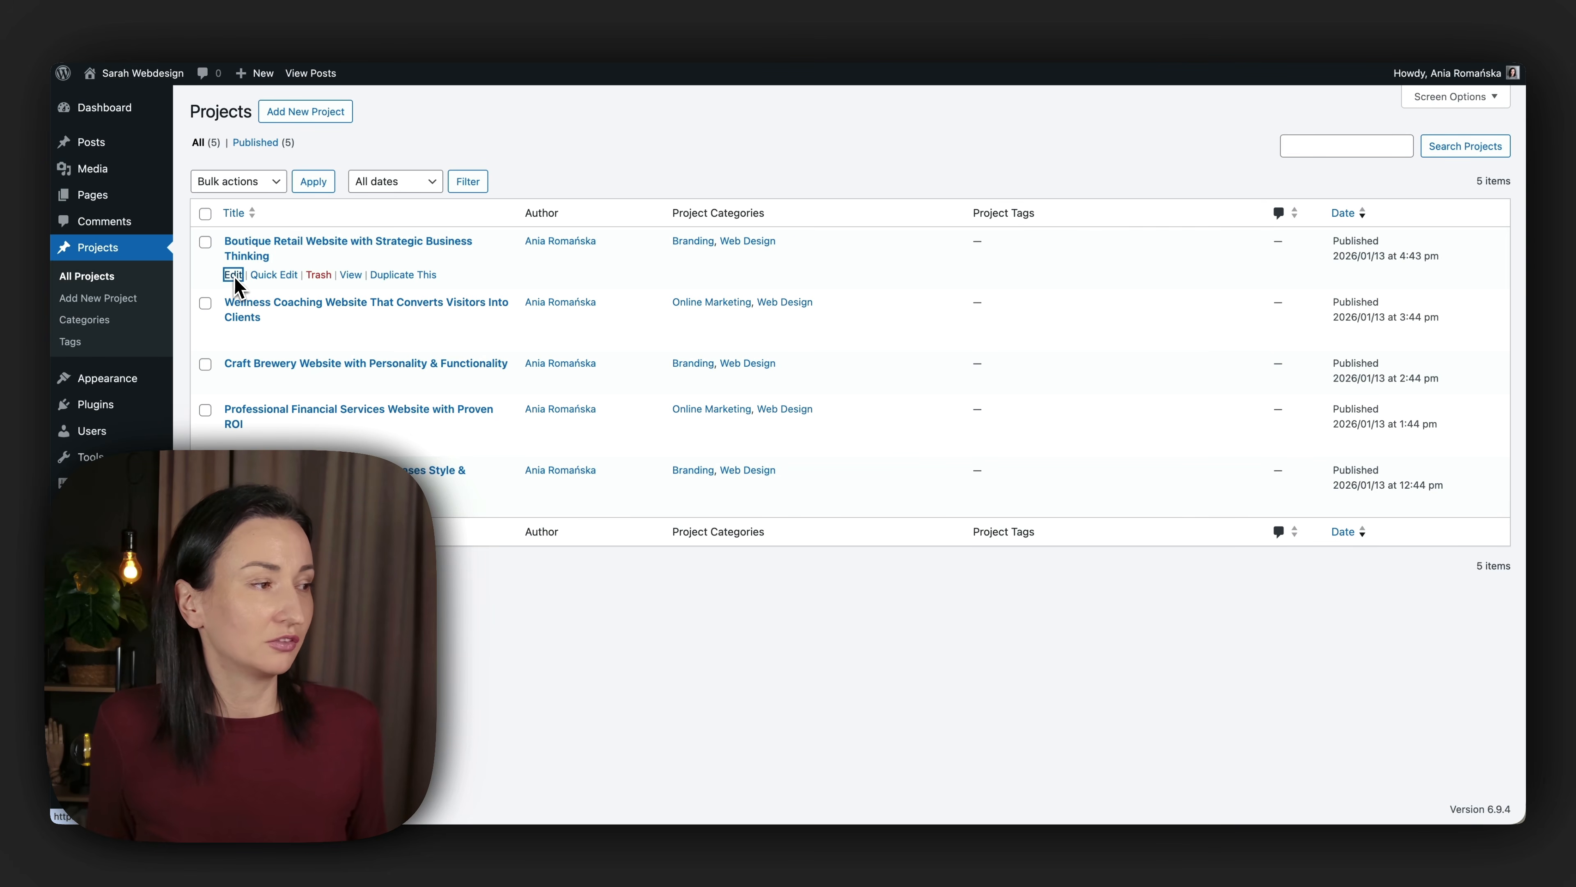
pyautogui.click(233, 275)
pyautogui.scroll(-3, 442, 338)
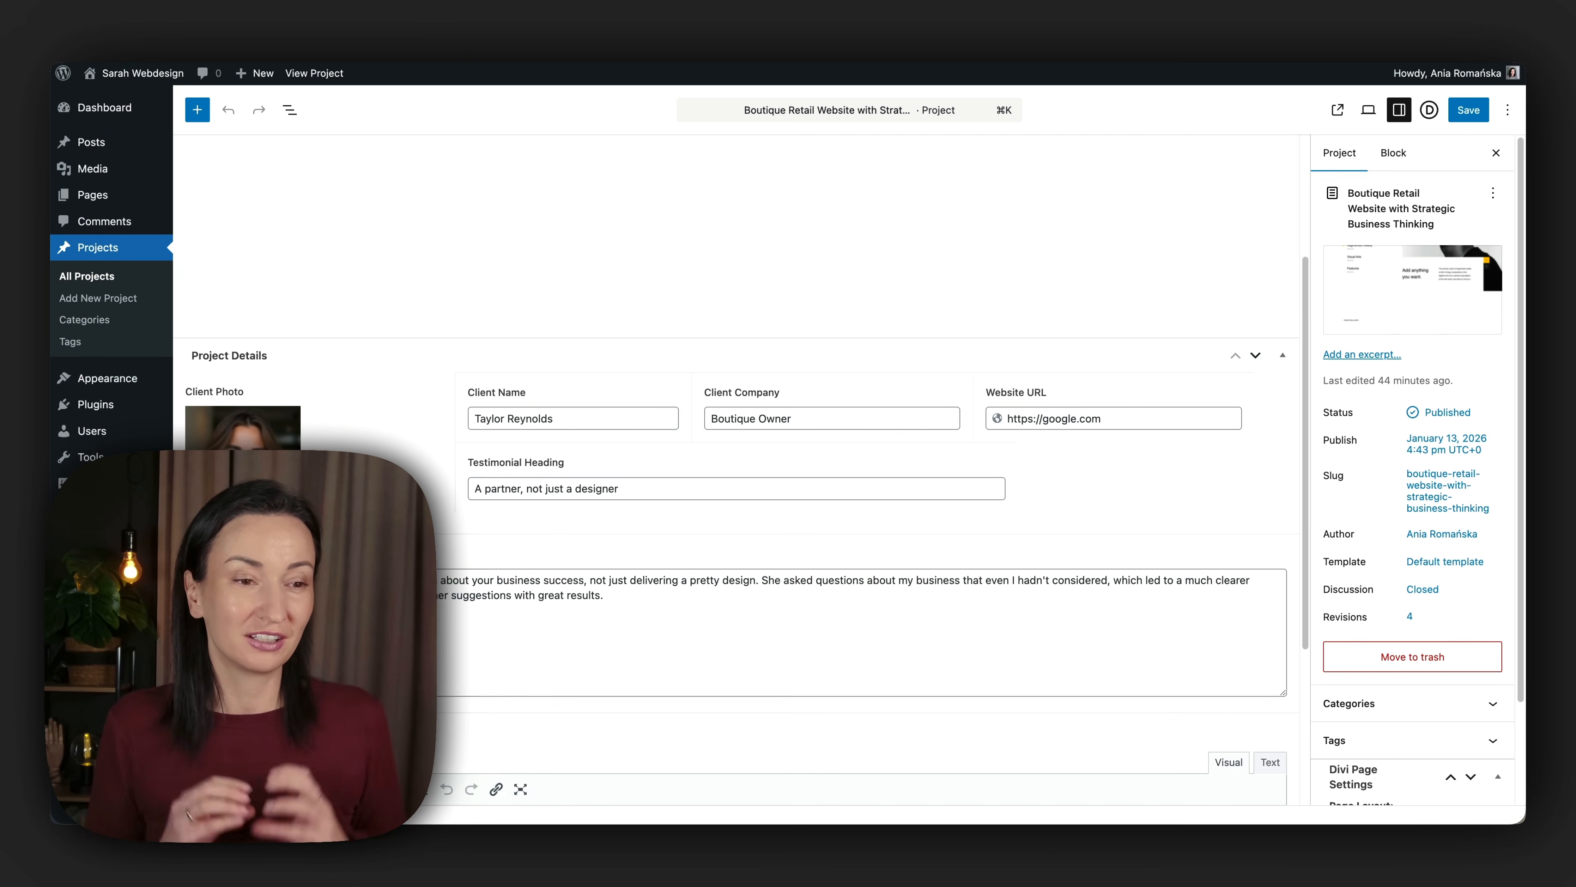
pyautogui.scroll(-3, 563, 542)
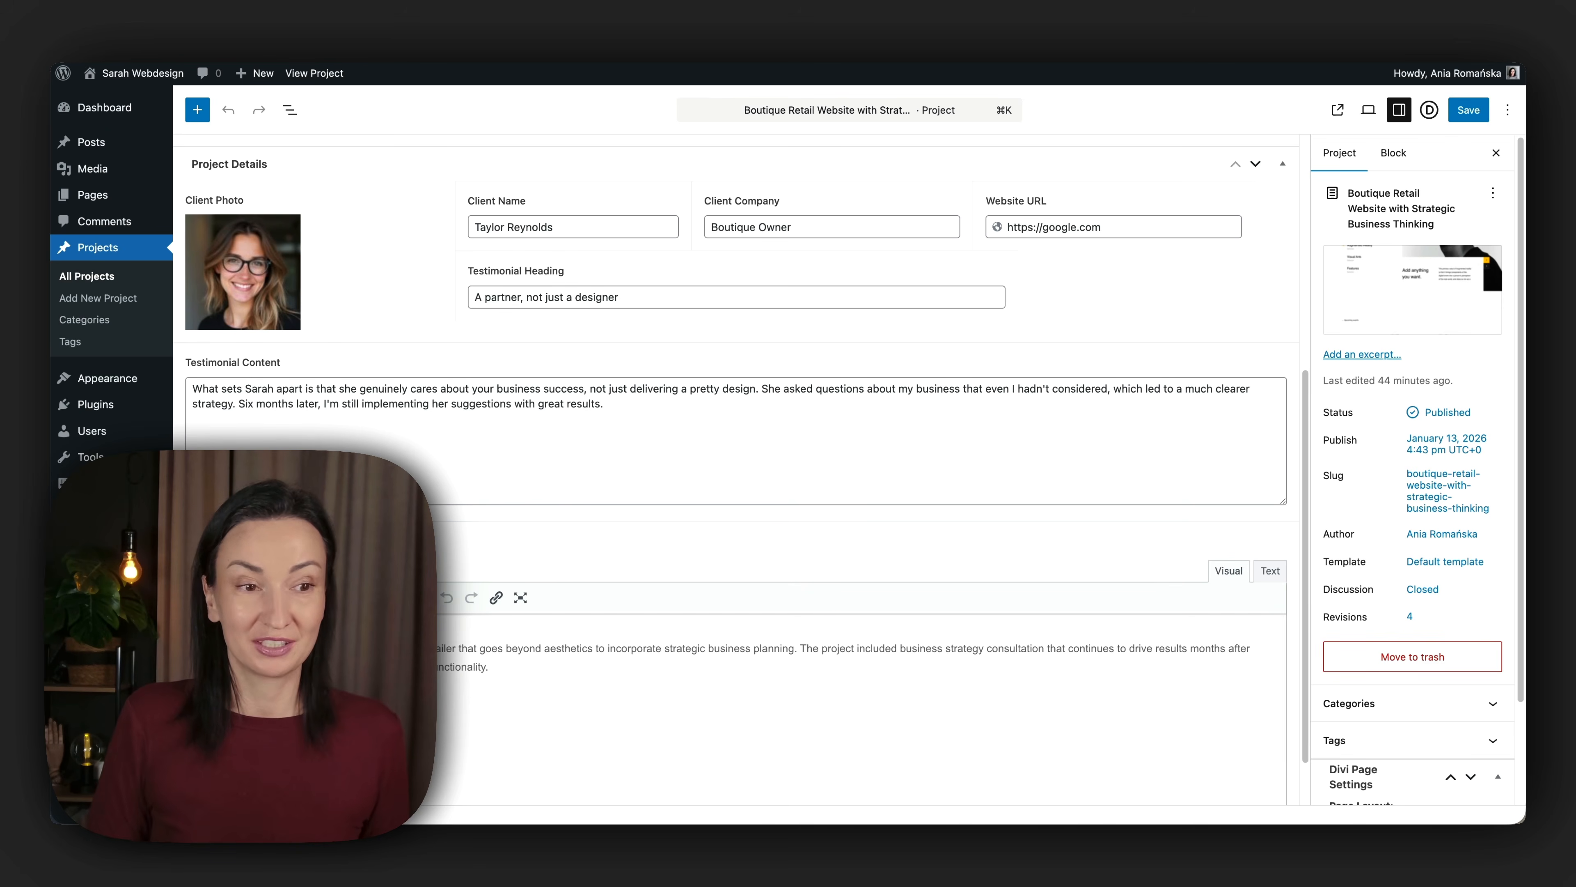
# Open the custom body layout of the All Projects template in the Theme Builder for editing.
pyautogui.scroll(6, 588, 574)
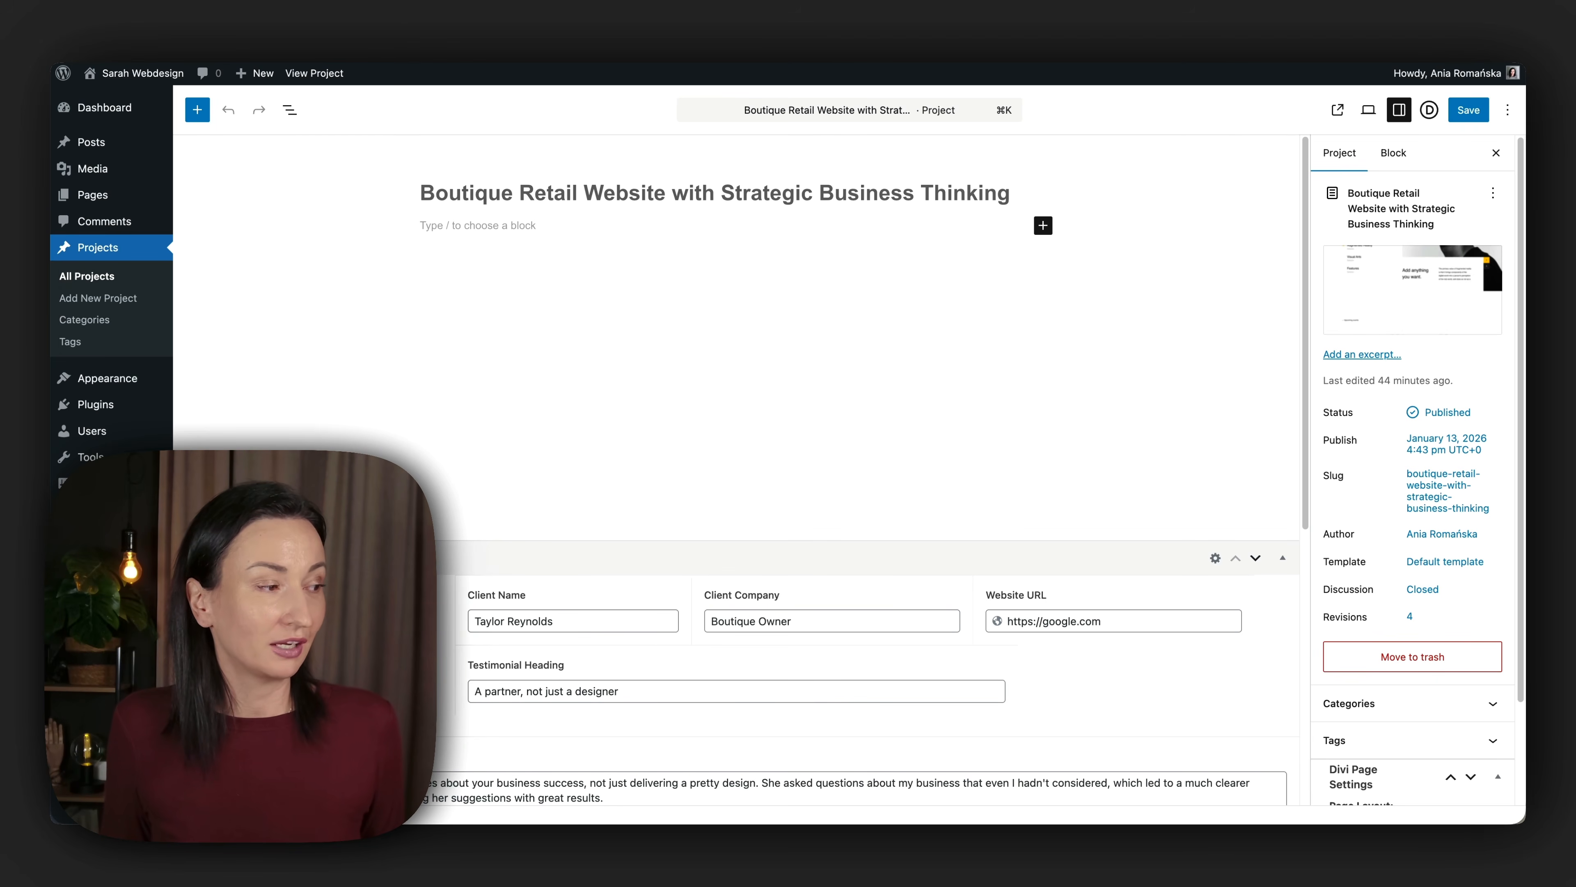
pyautogui.moveTo(118, 550)
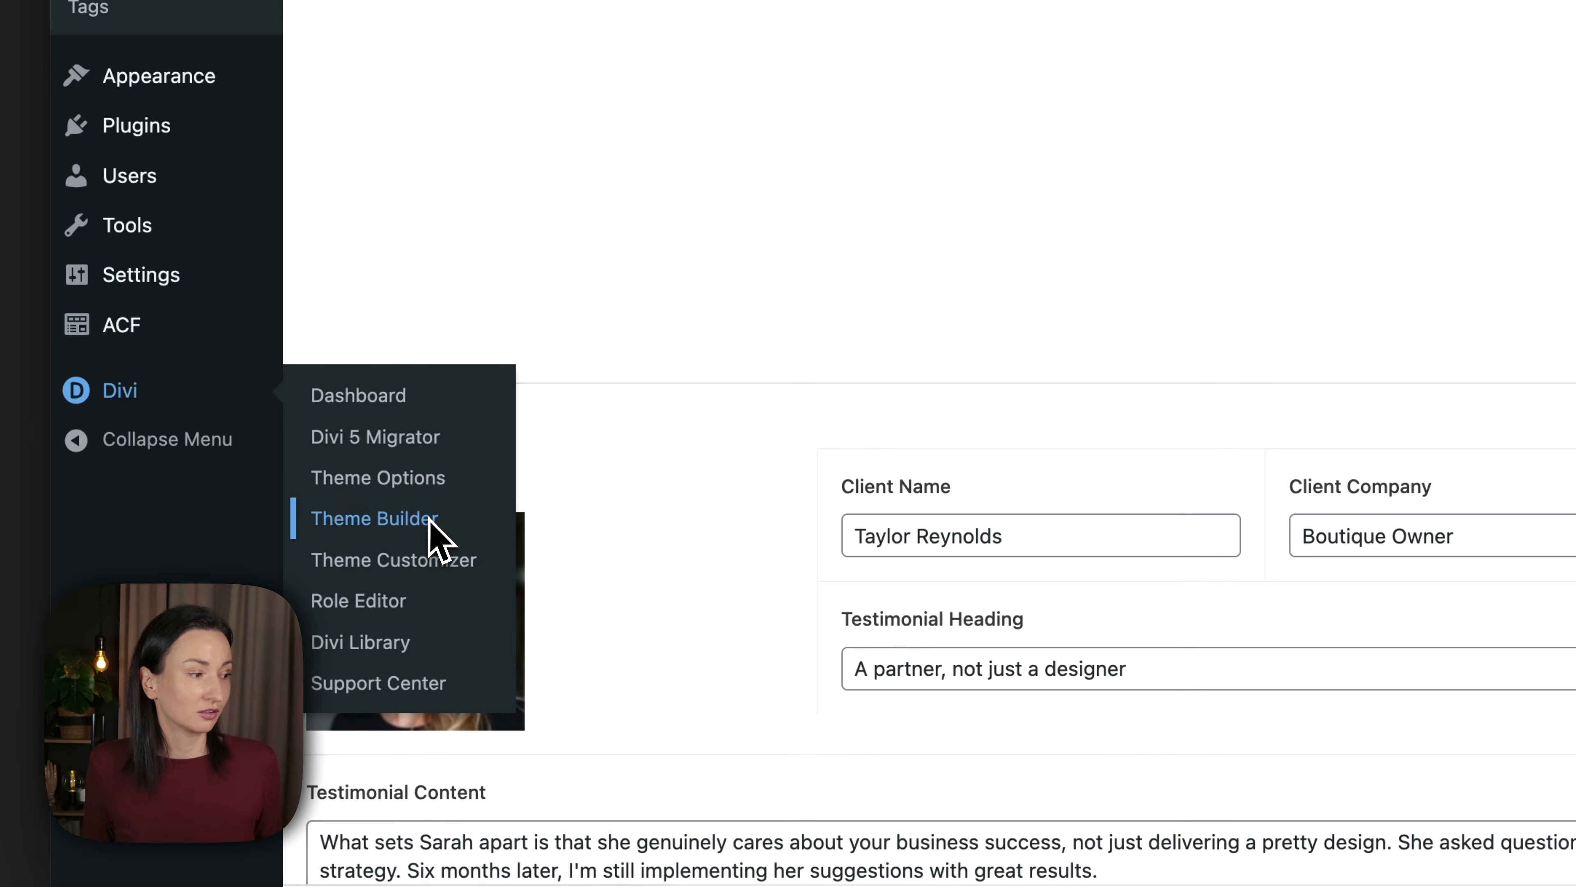
pyautogui.click(430, 522)
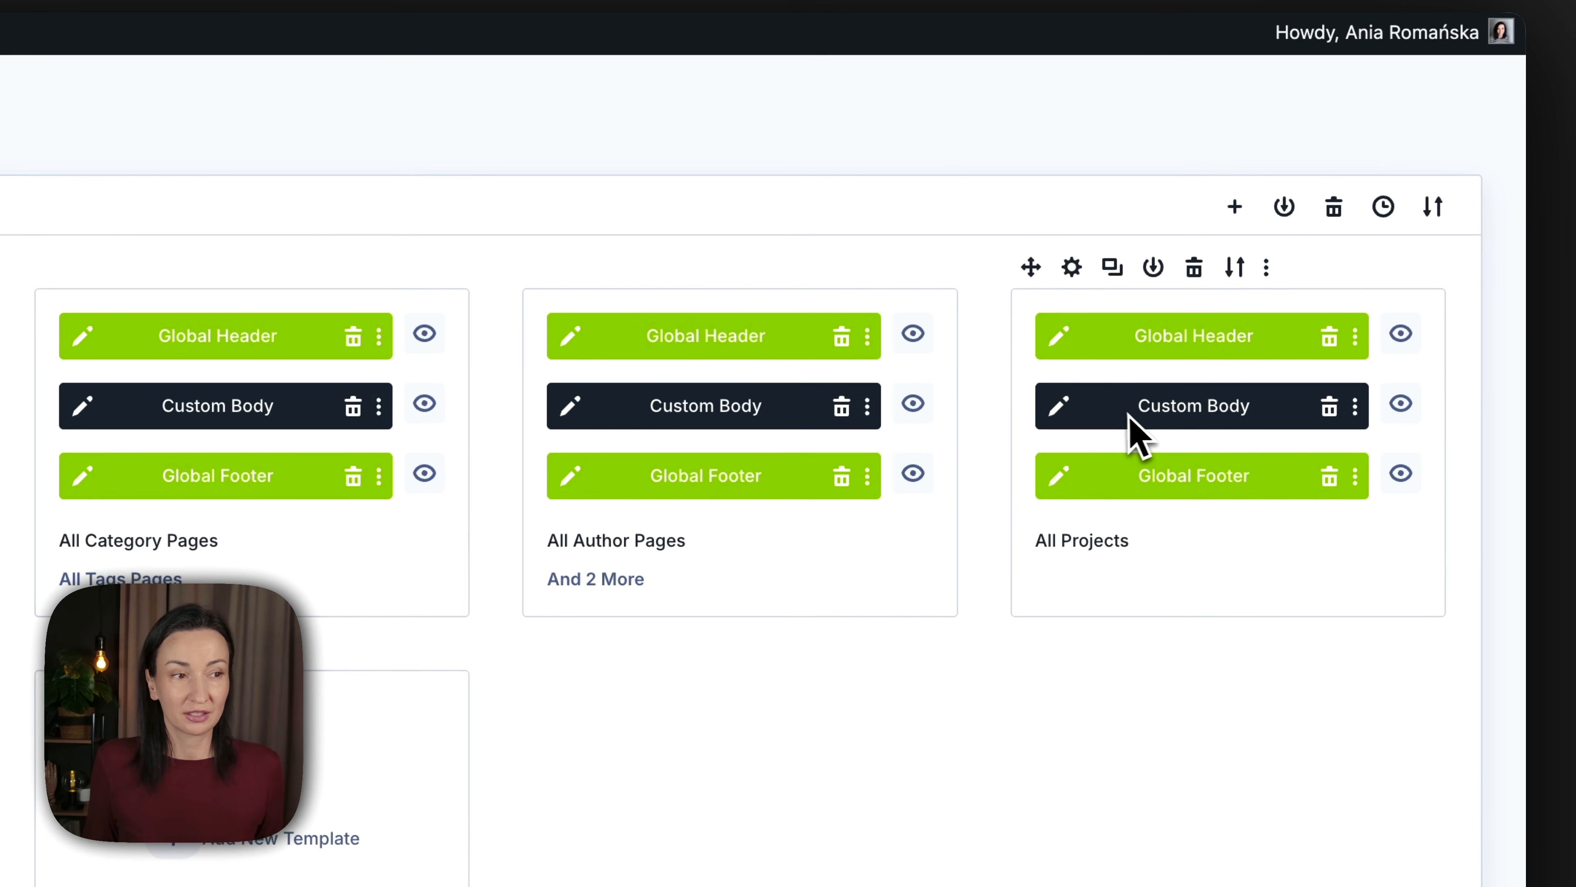
pyautogui.click(1058, 407)
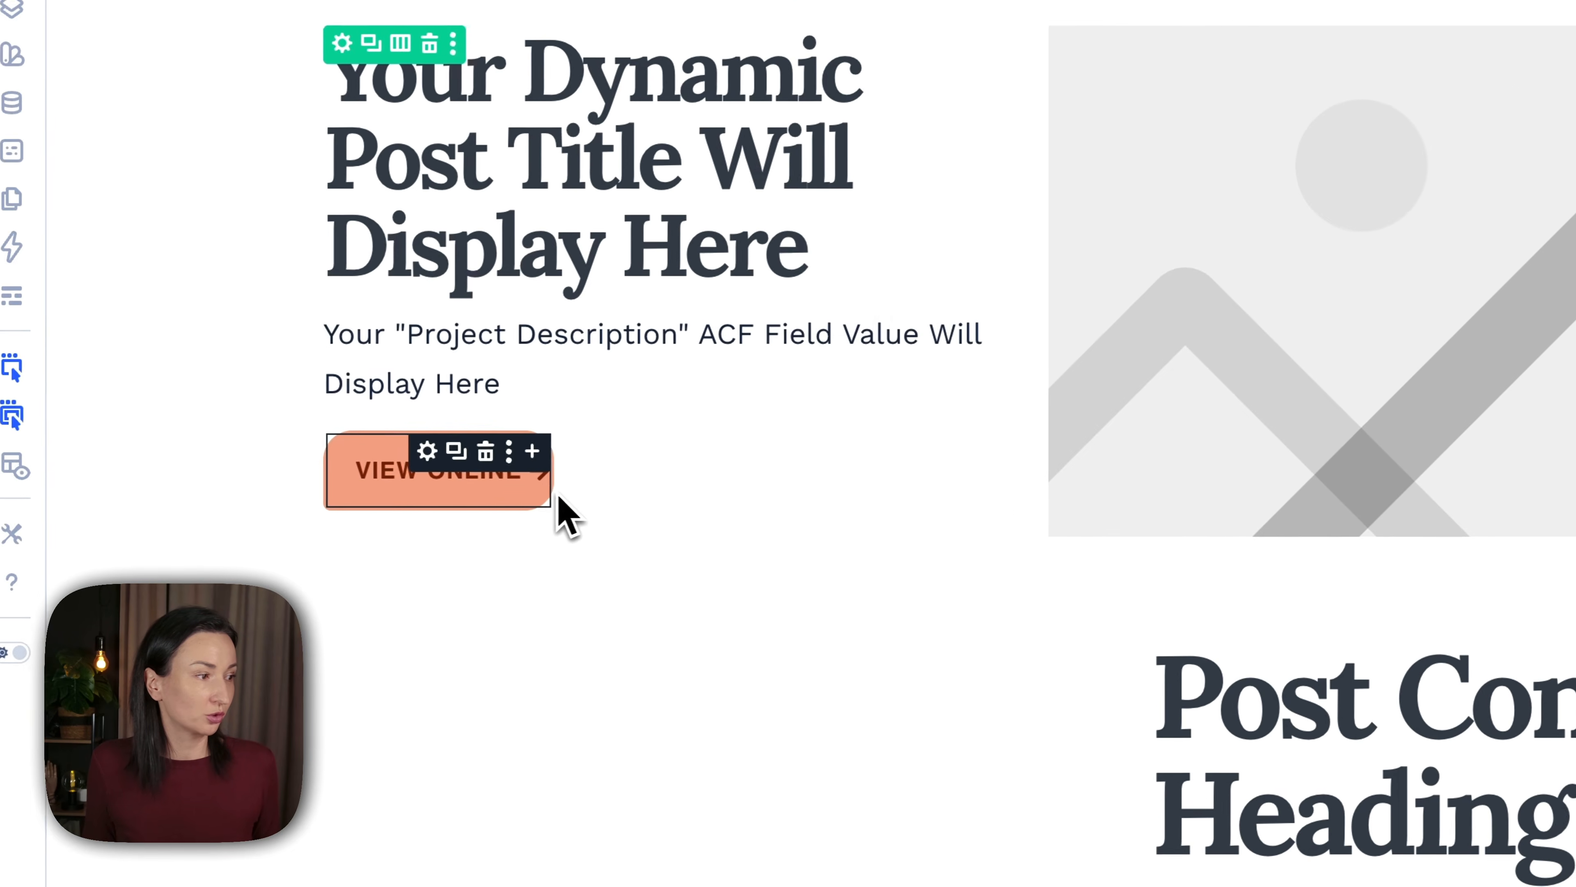
# Add a Text module below the View Online button and open its settings.
pyautogui.click(547, 449)
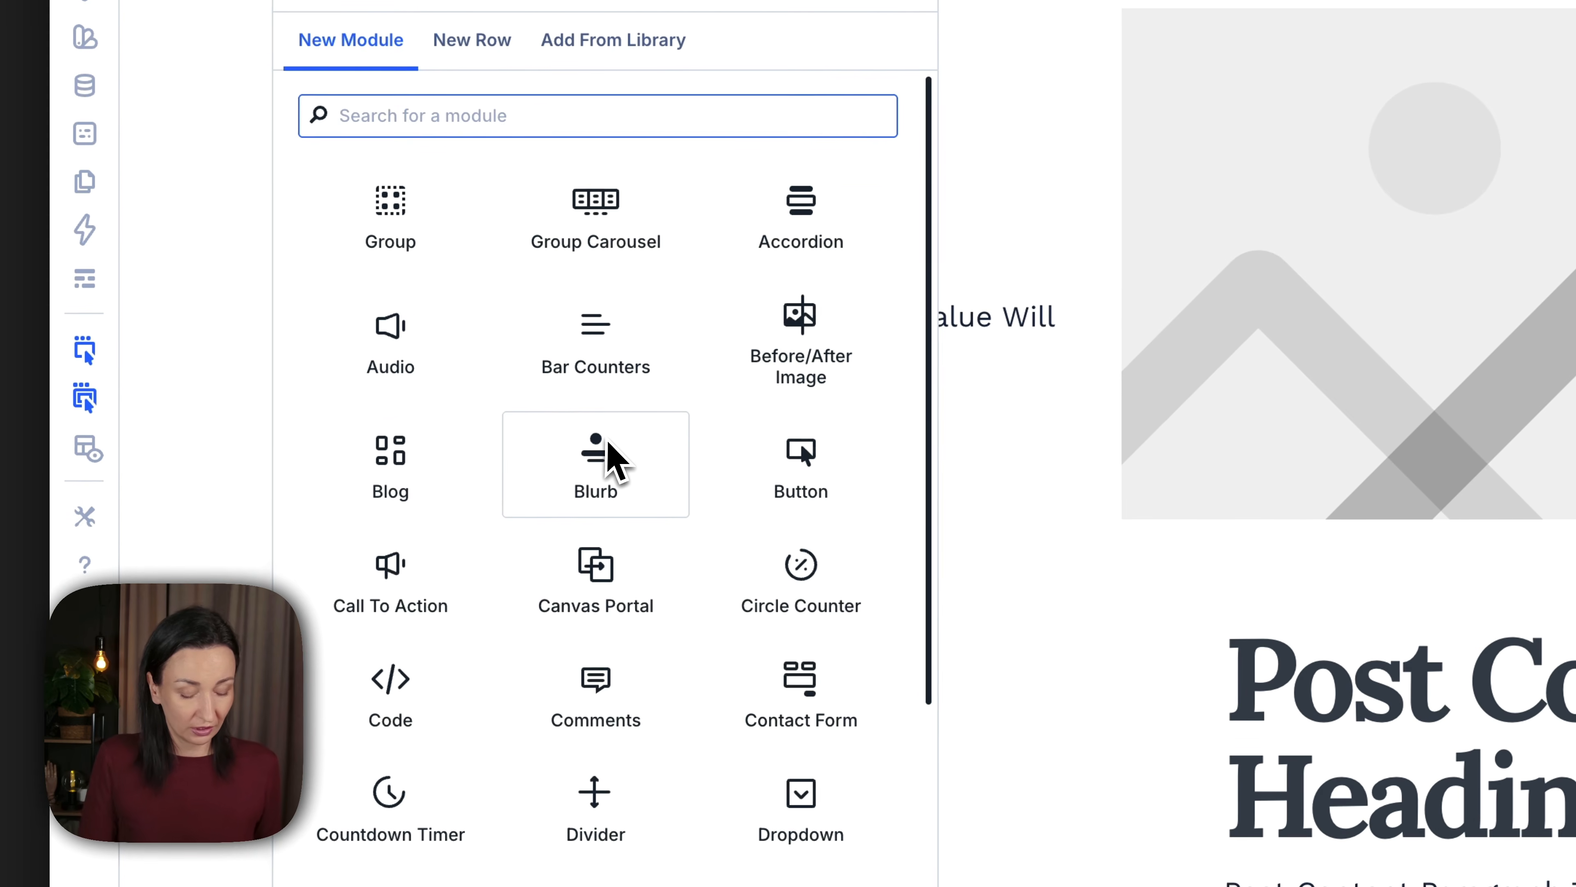
pyautogui.write('tex')
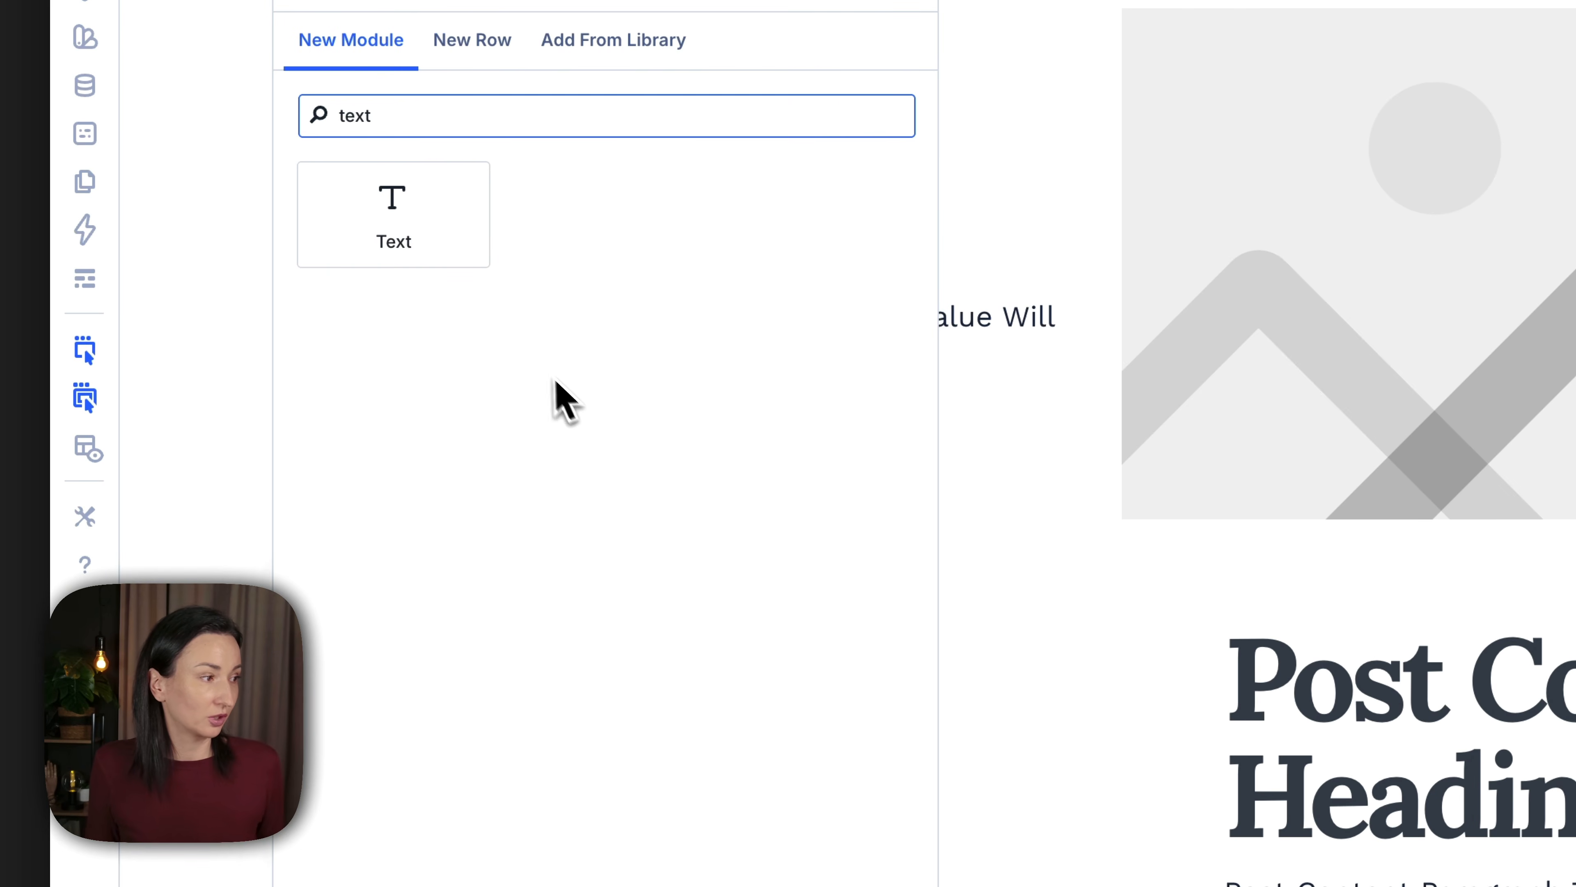
pyautogui.write('t')
pyautogui.click(410, 249)
pyautogui.scroll(-3, 471, 403)
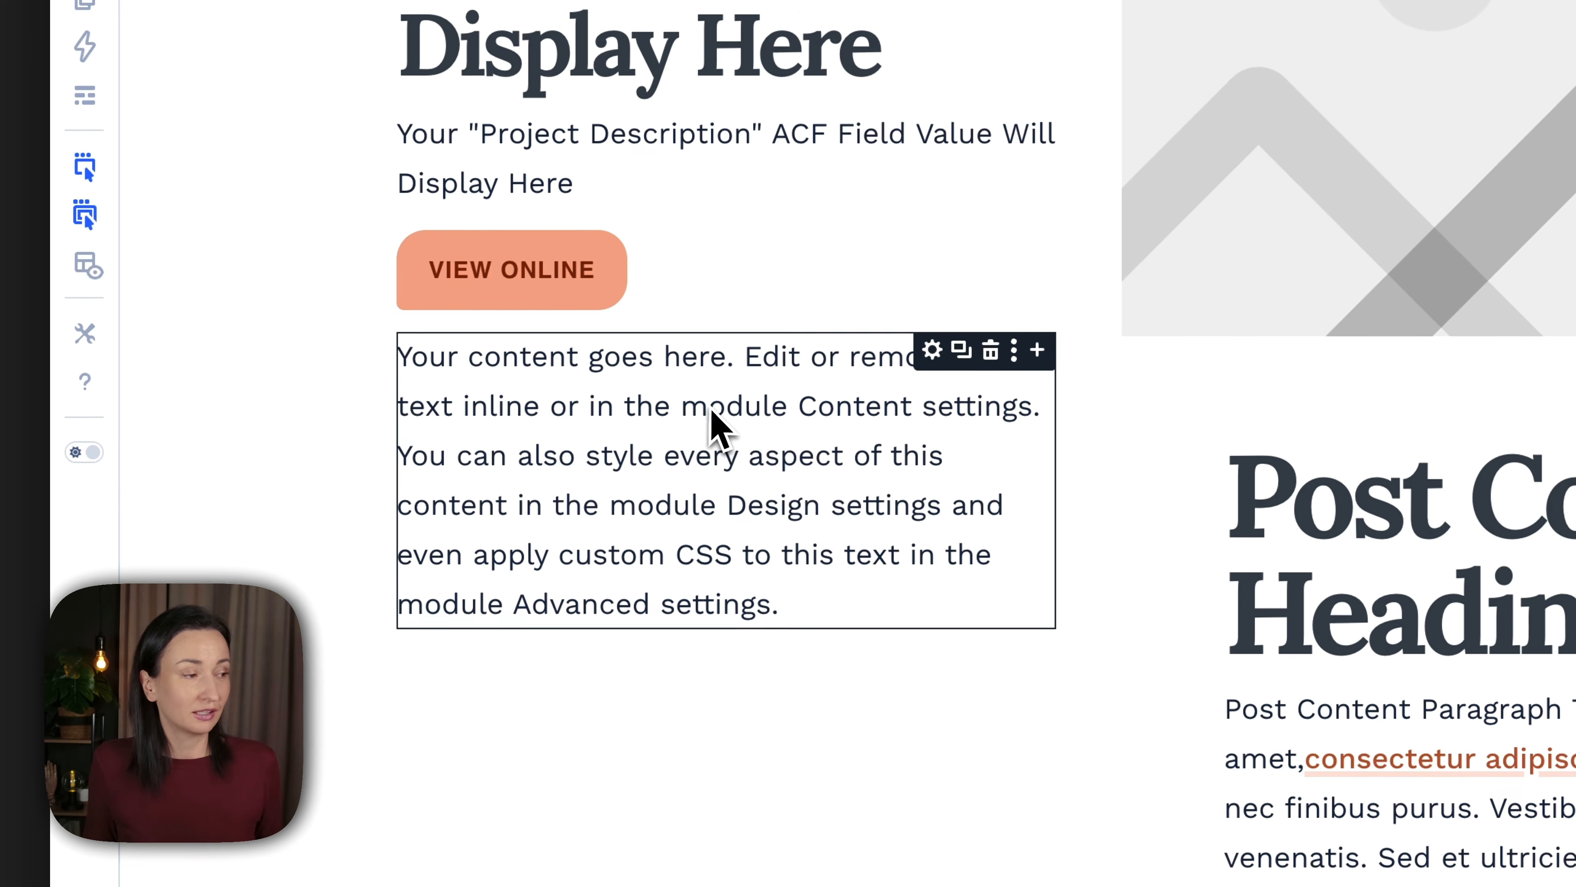
pyautogui.moveTo(714, 410); pyautogui.dragTo(796, 527)
pyautogui.click(839, 459)
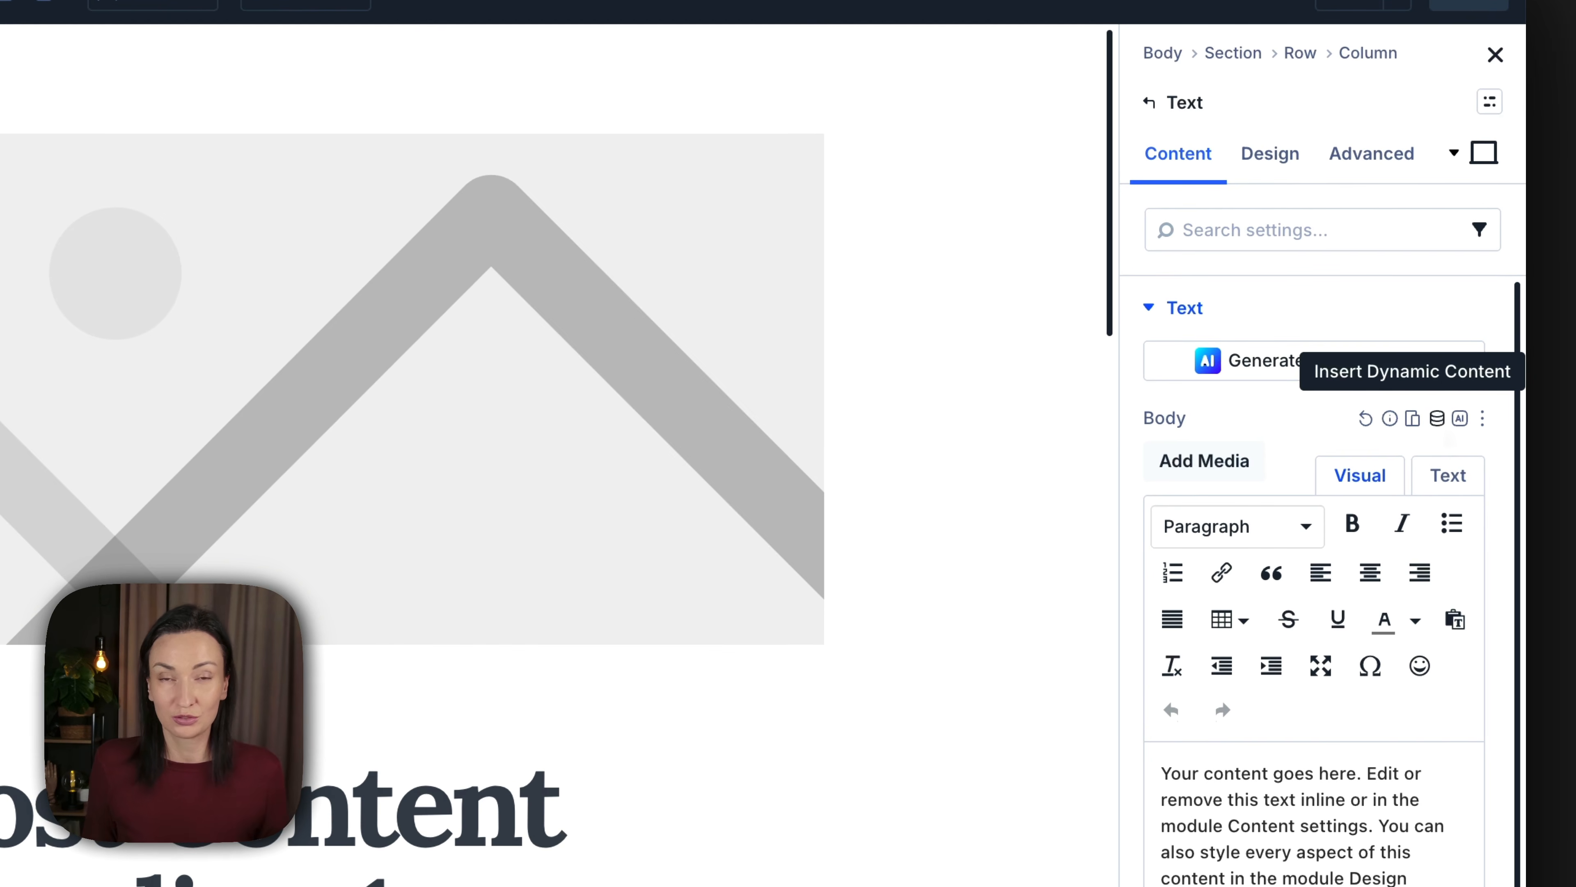
# Fill the Text module's body with dynamic content from the Website URL custom field and save the template.
pyautogui.click(1438, 422)
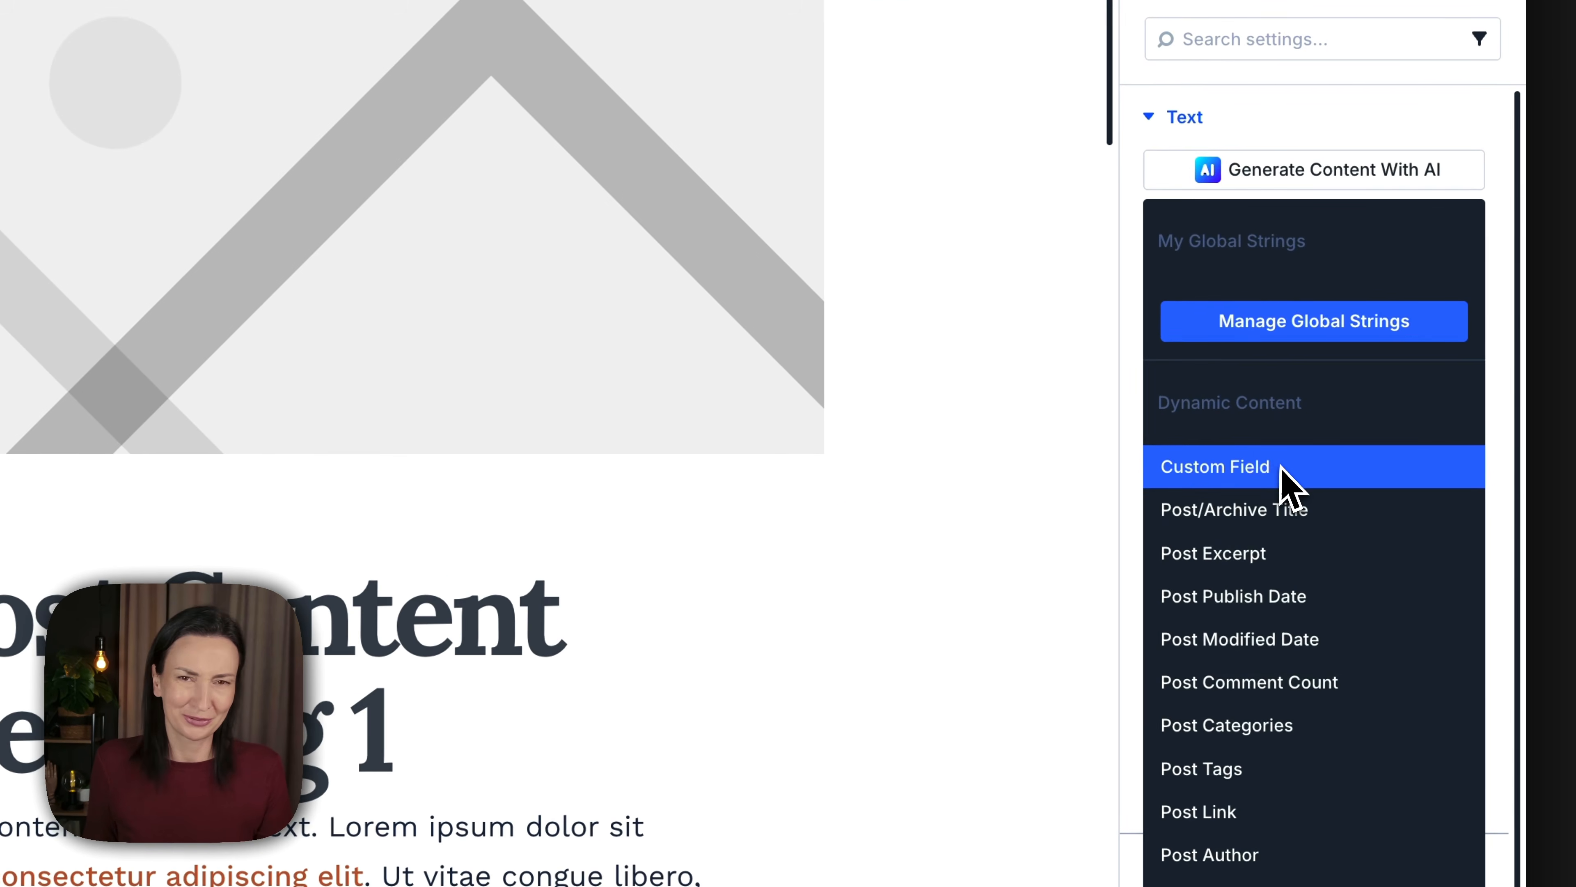
pyautogui.click(1283, 466)
pyautogui.click(1288, 287)
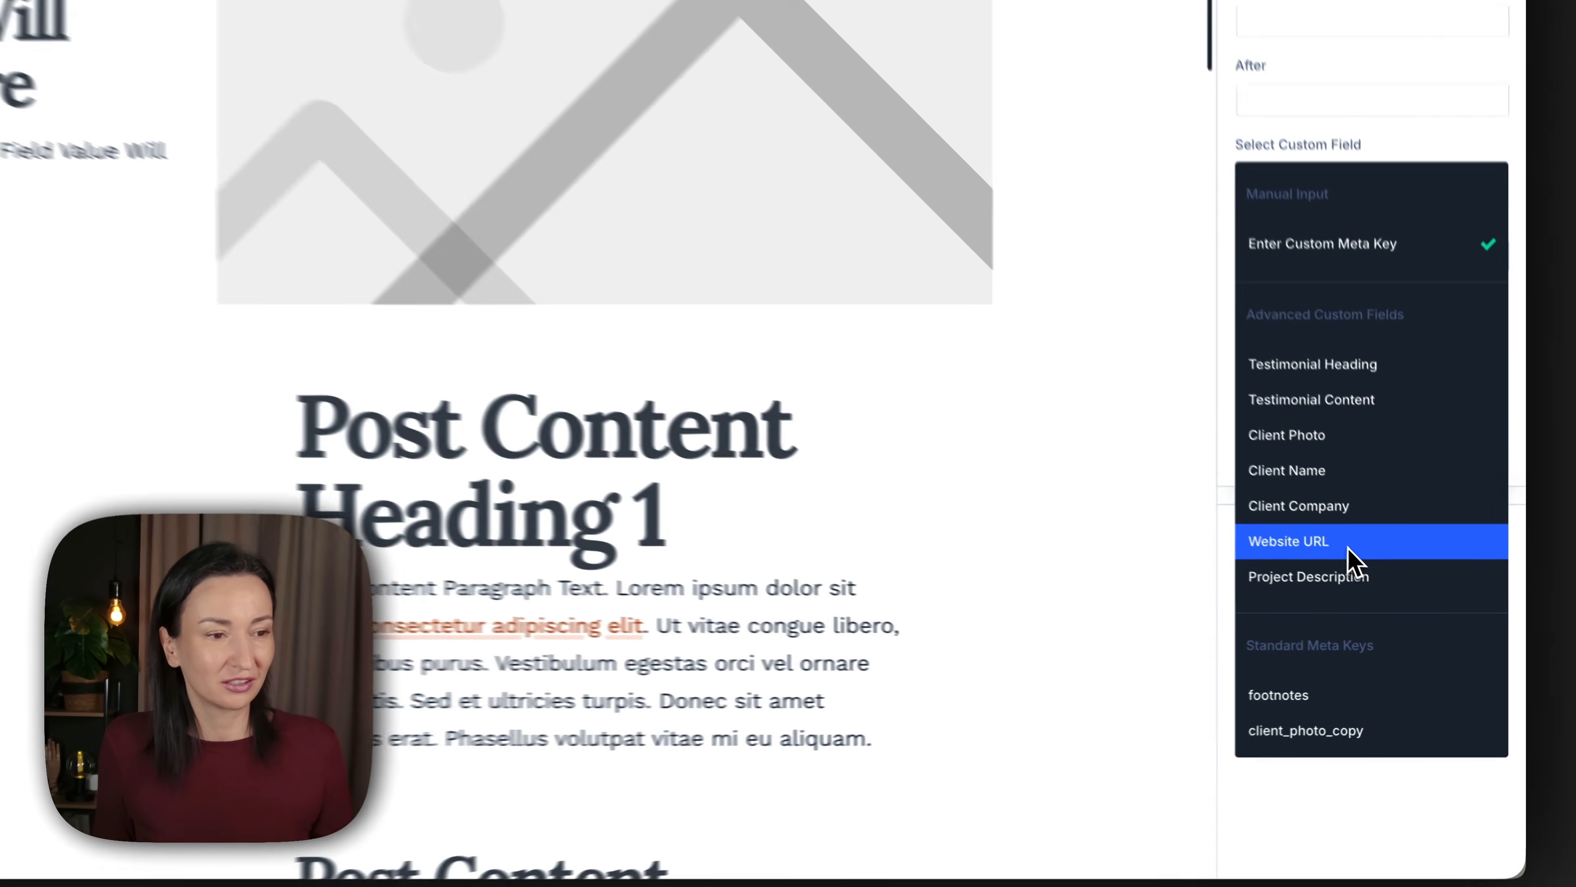
pyautogui.click(1403, 595)
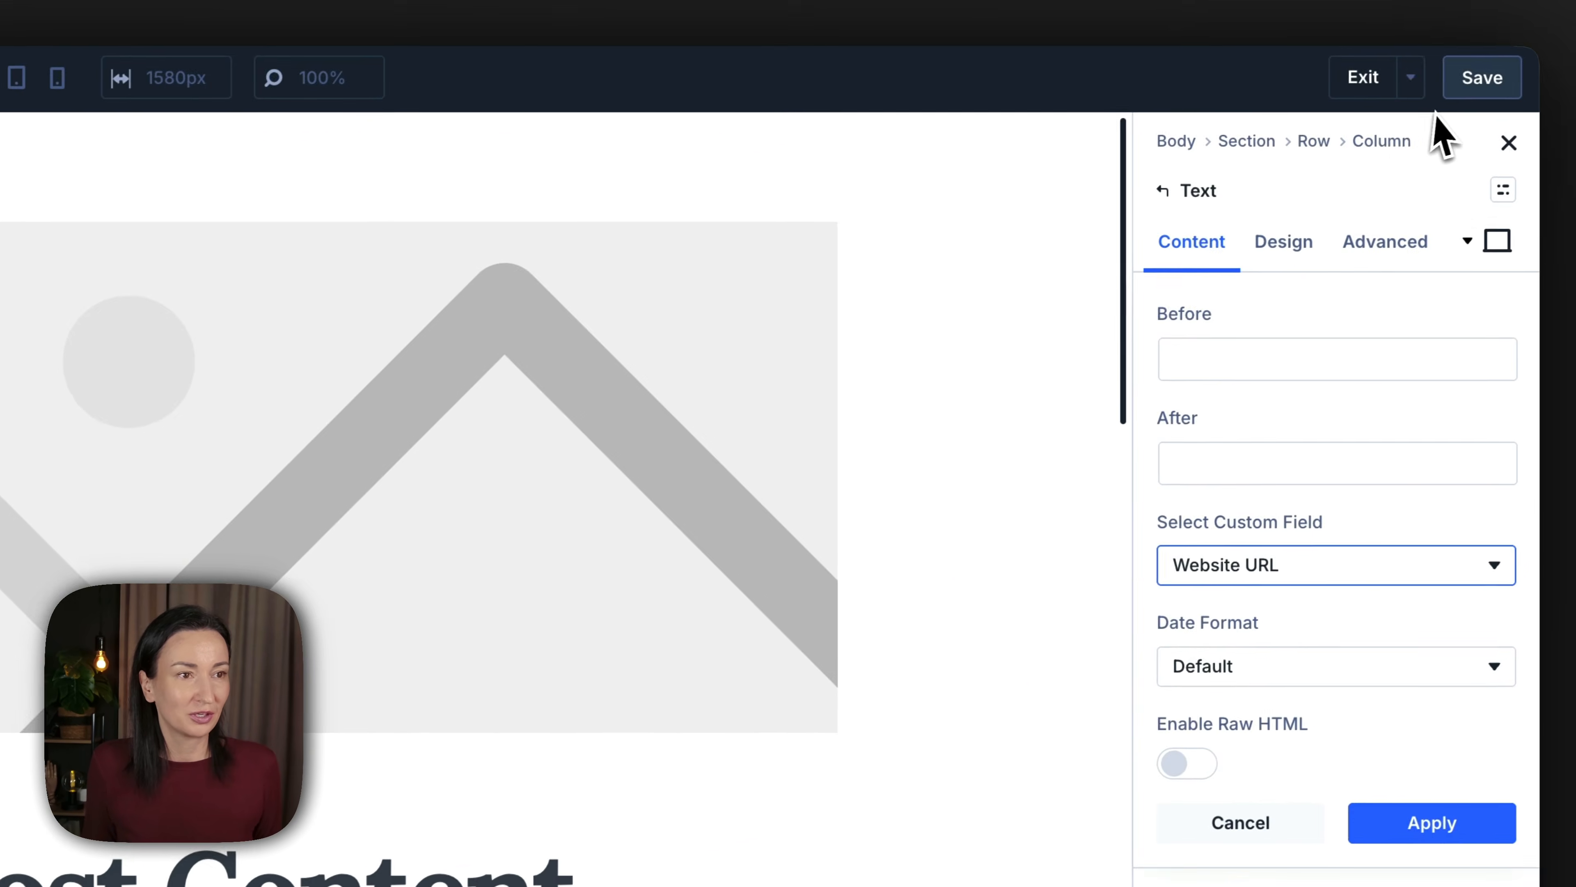
pyautogui.click(1483, 84)
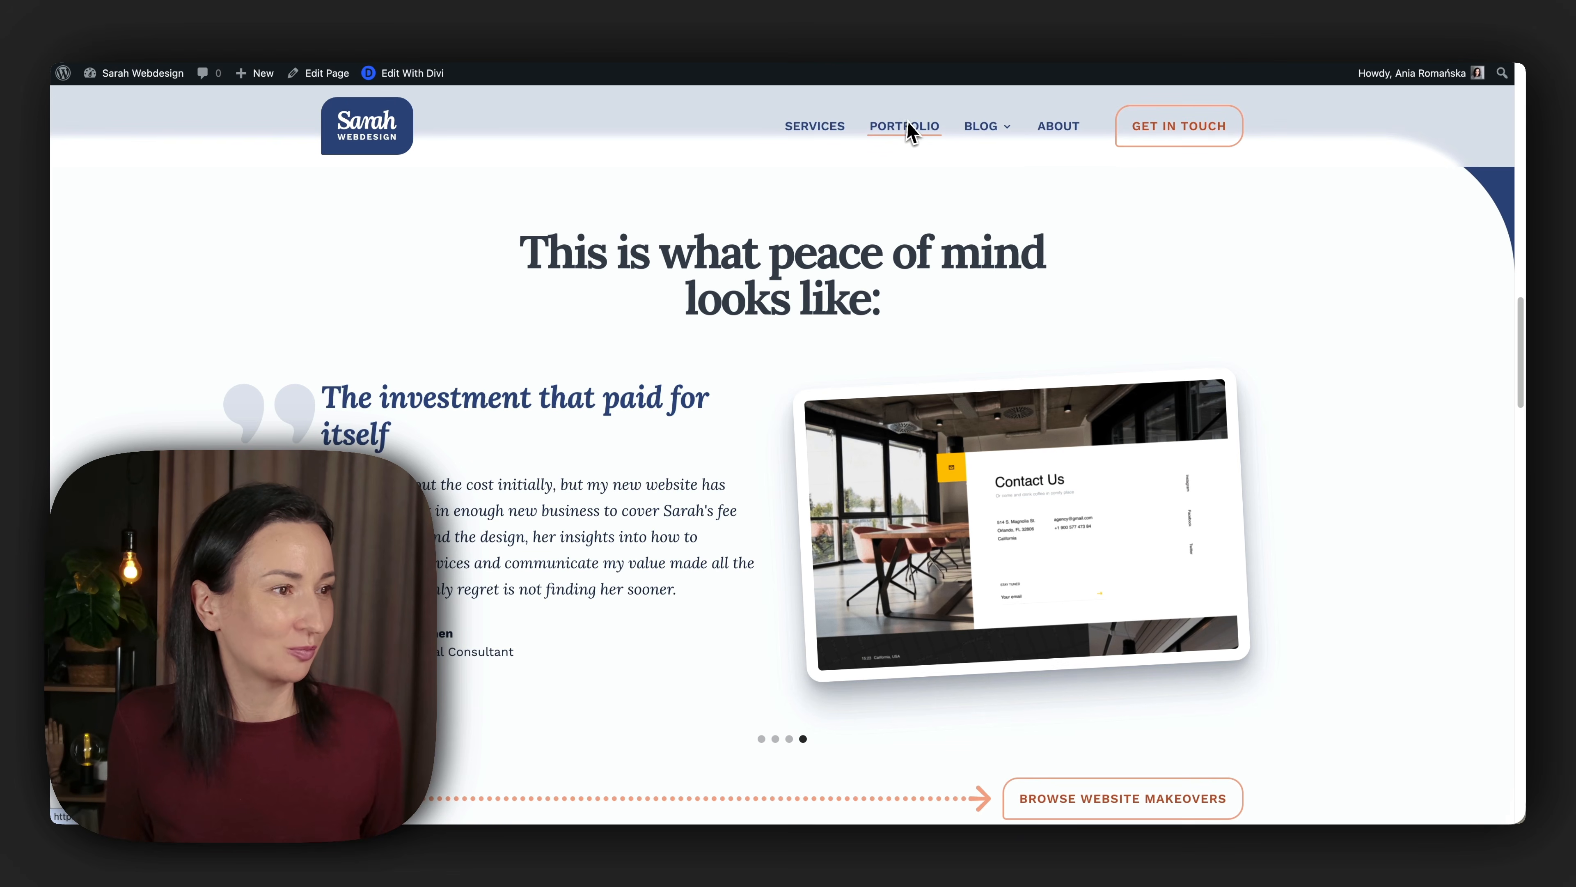
# On the live site, open the Boutique Retail Website project from the portfolio page and examine it.
pyautogui.click(916, 125)
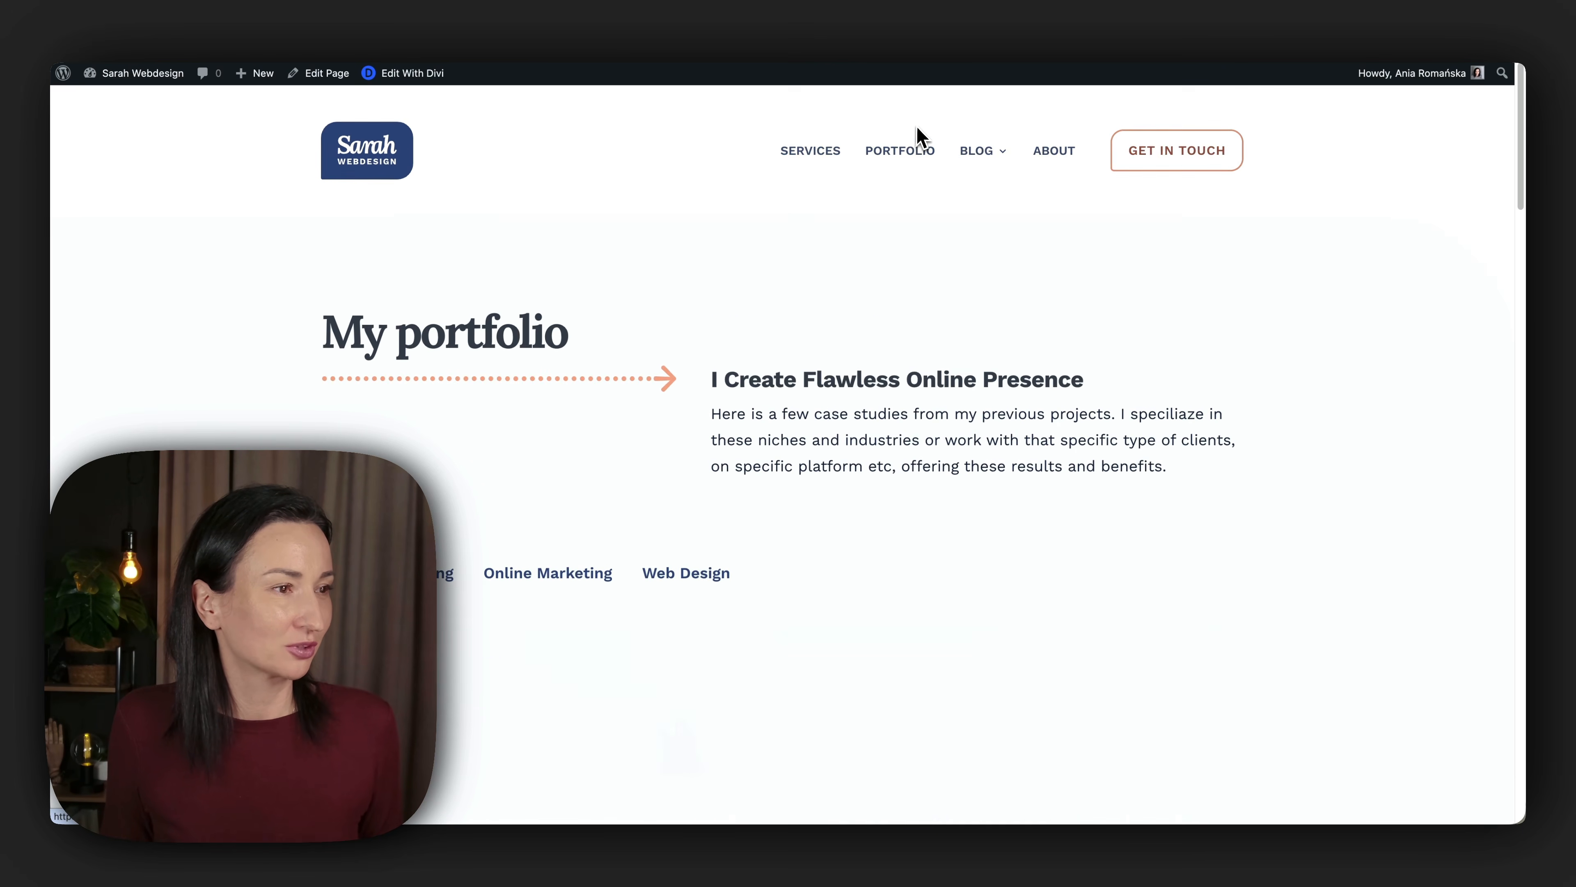
pyautogui.scroll(-3, 686, 426)
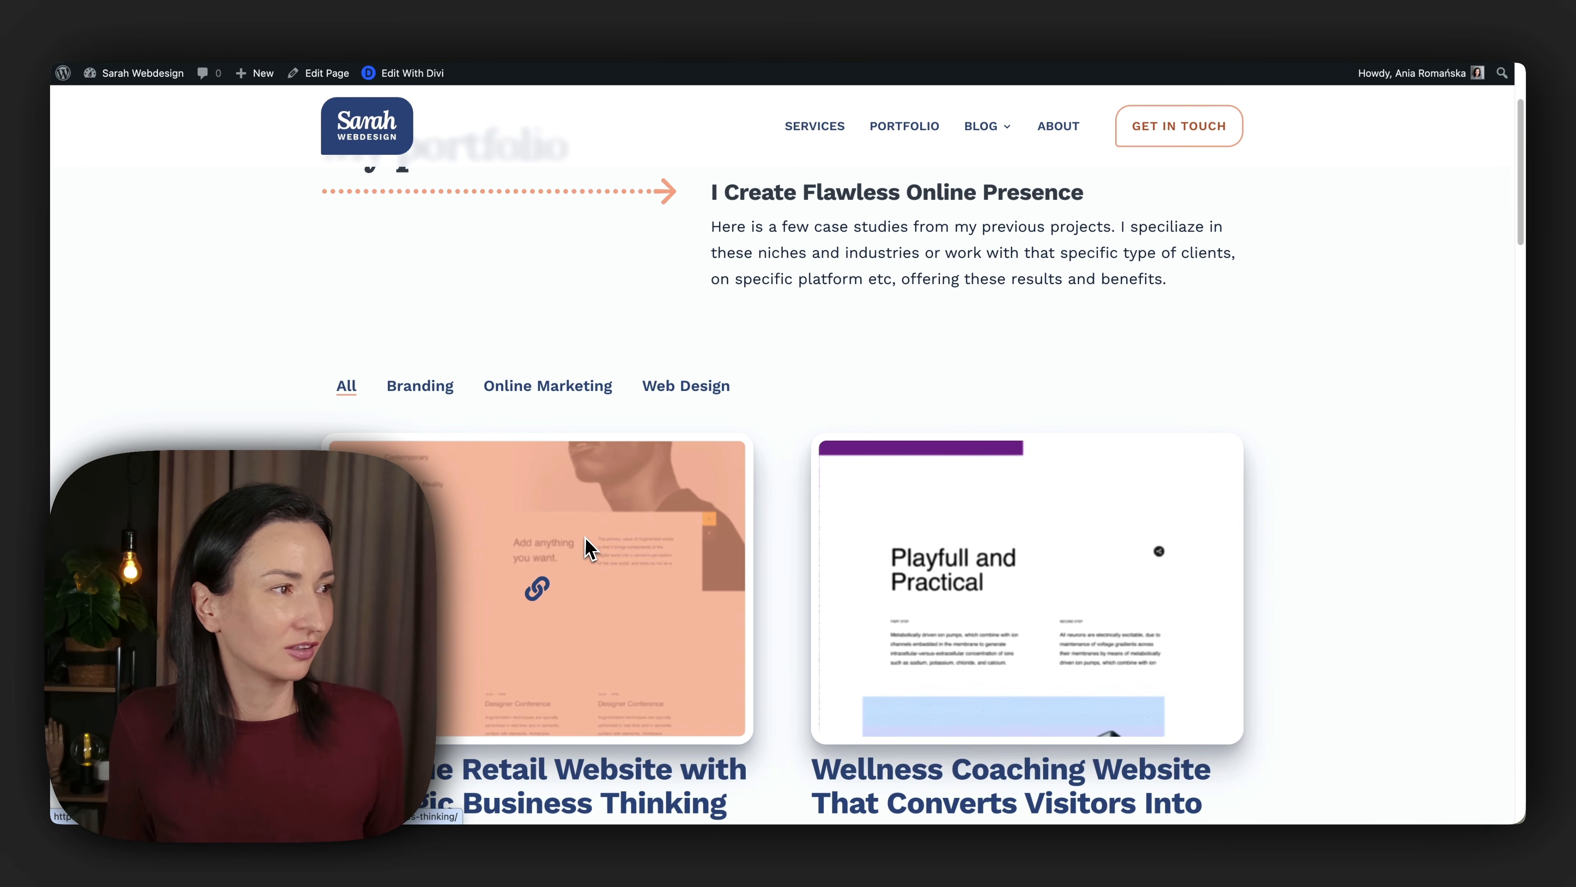
pyautogui.click(585, 538)
pyautogui.scroll(-2, 585, 537)
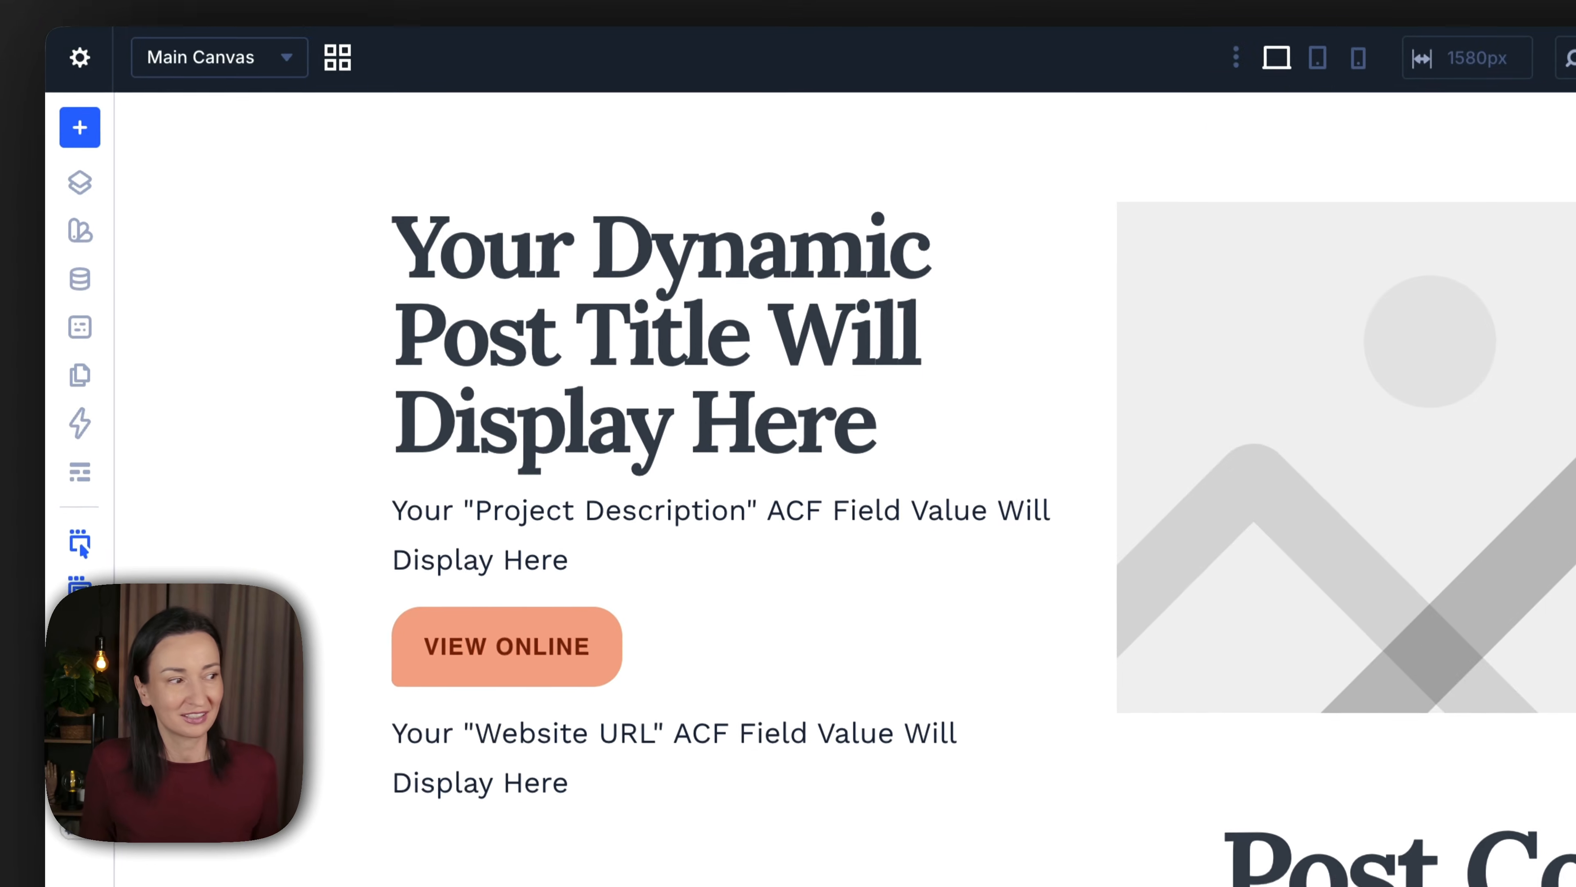
# Switch the added Text module's custom field to Project Description, then delete the module from the template.
pyautogui.click(447, 327)
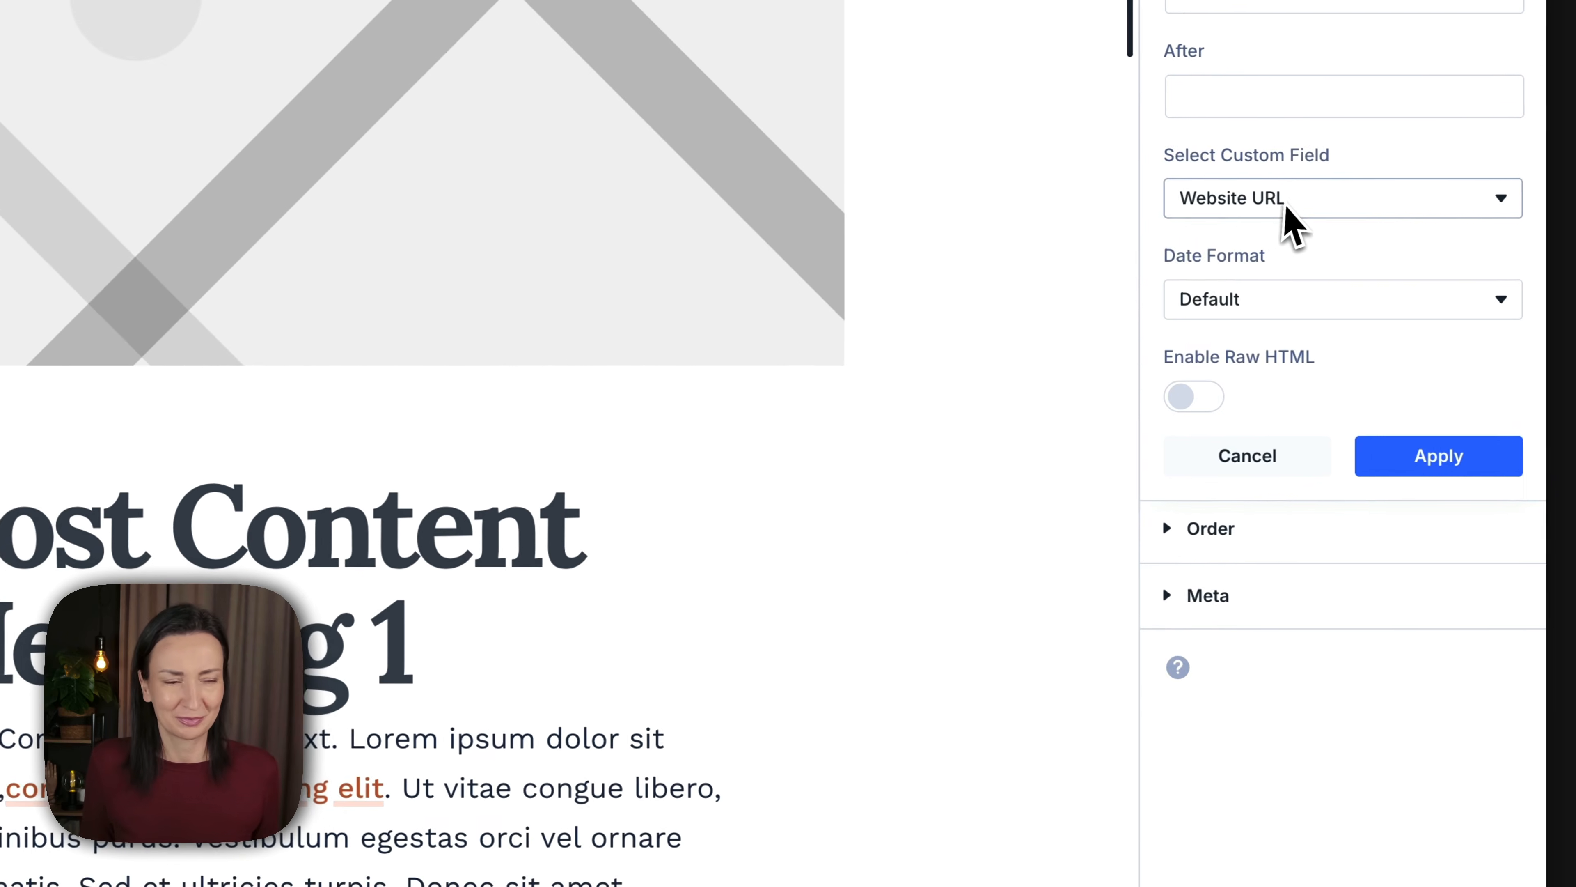
pyautogui.click(1297, 197)
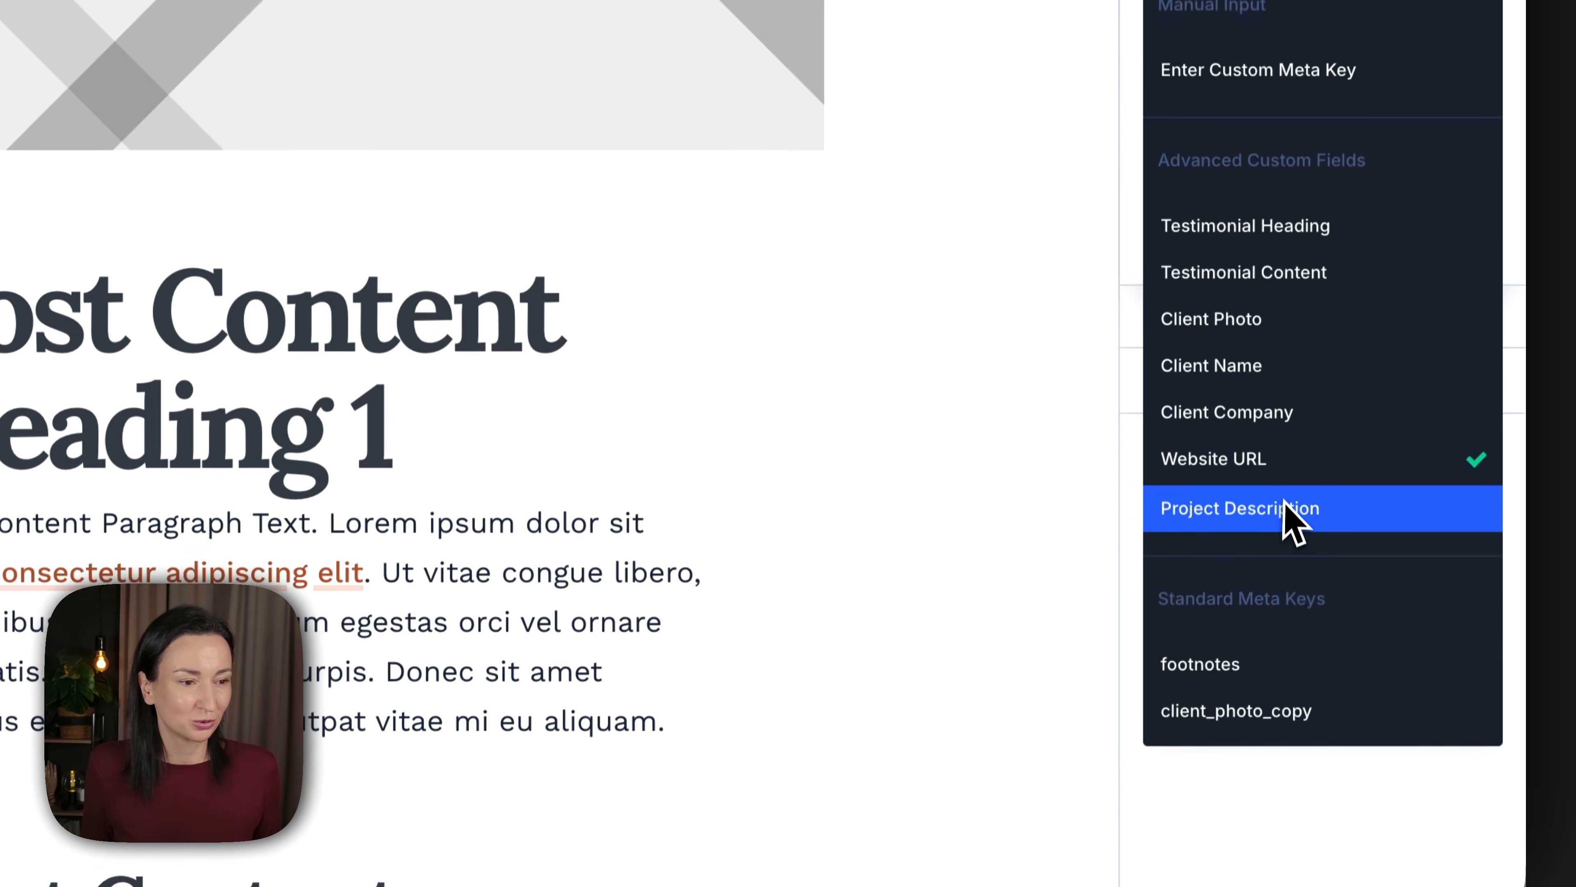
pyautogui.click(1284, 507)
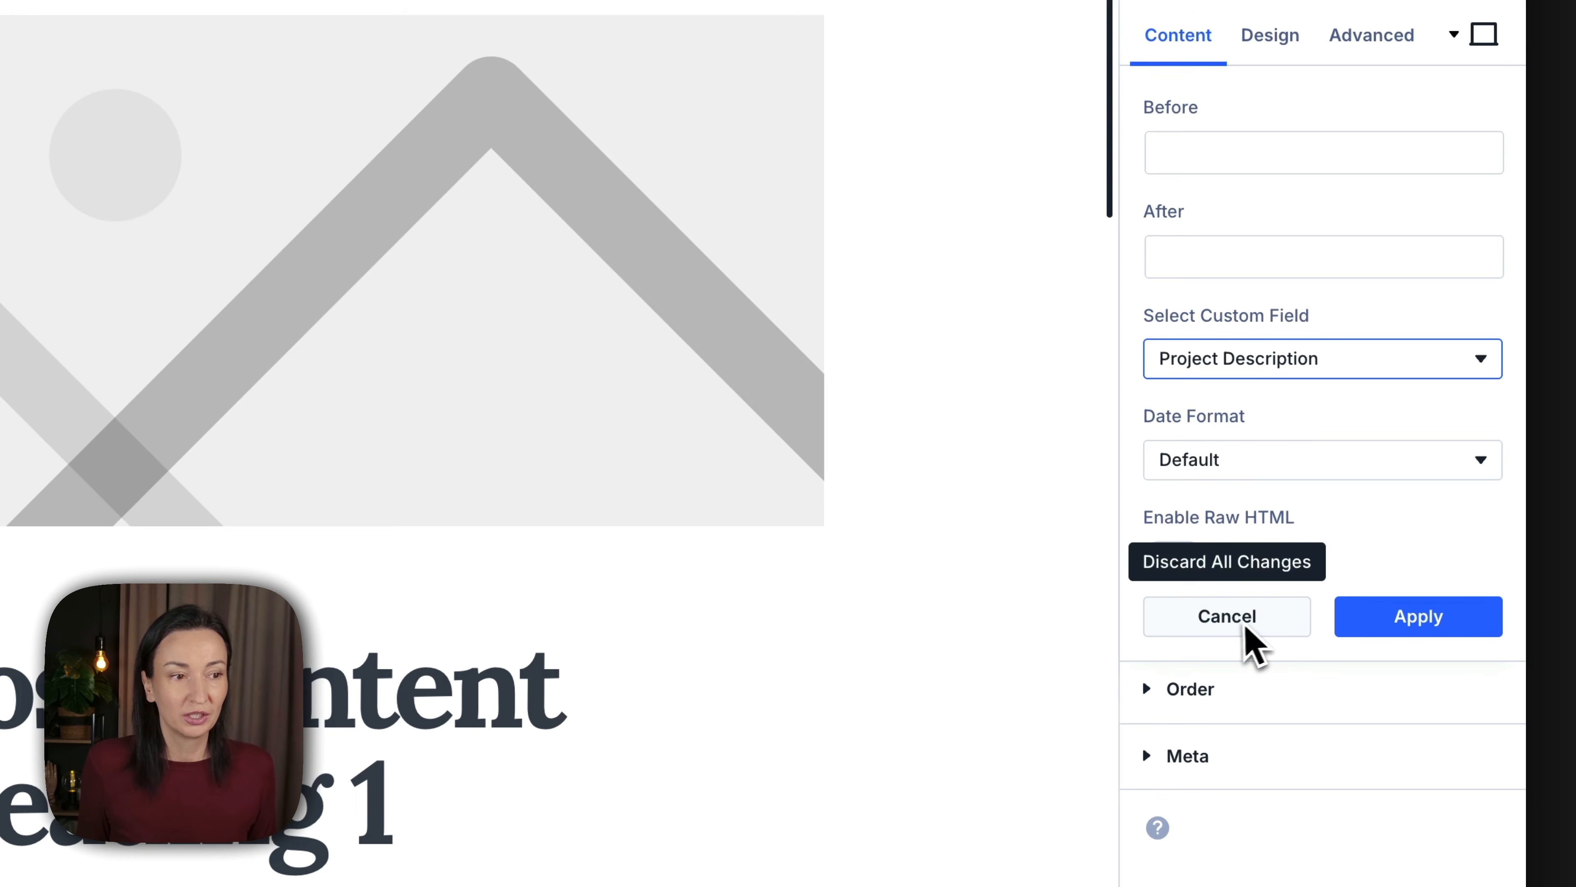
pyautogui.click(1272, 627)
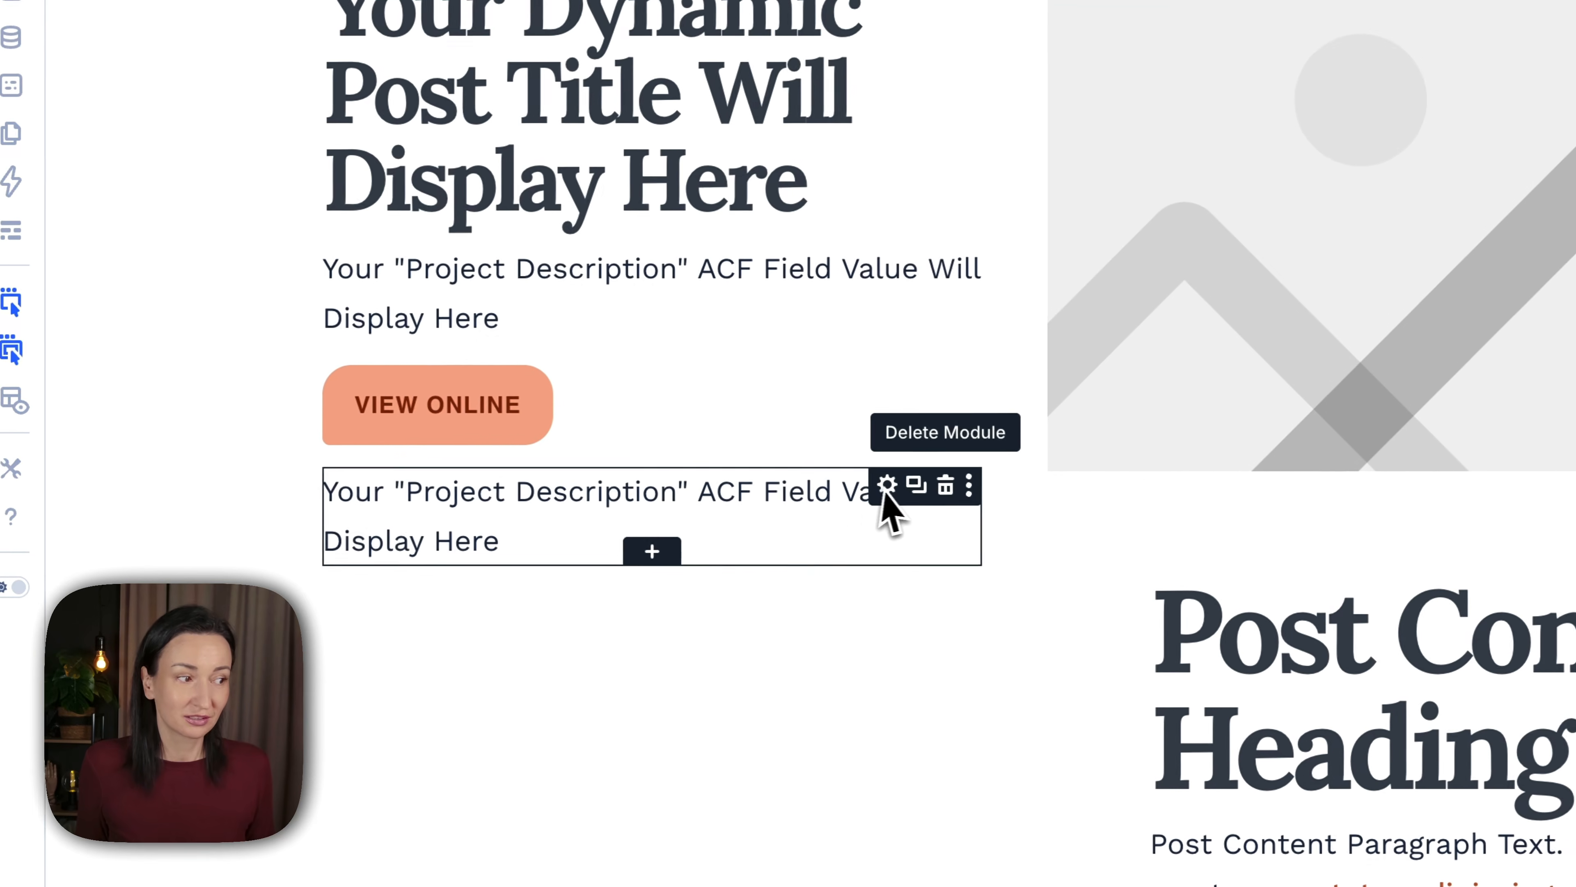
pyautogui.click(963, 486)
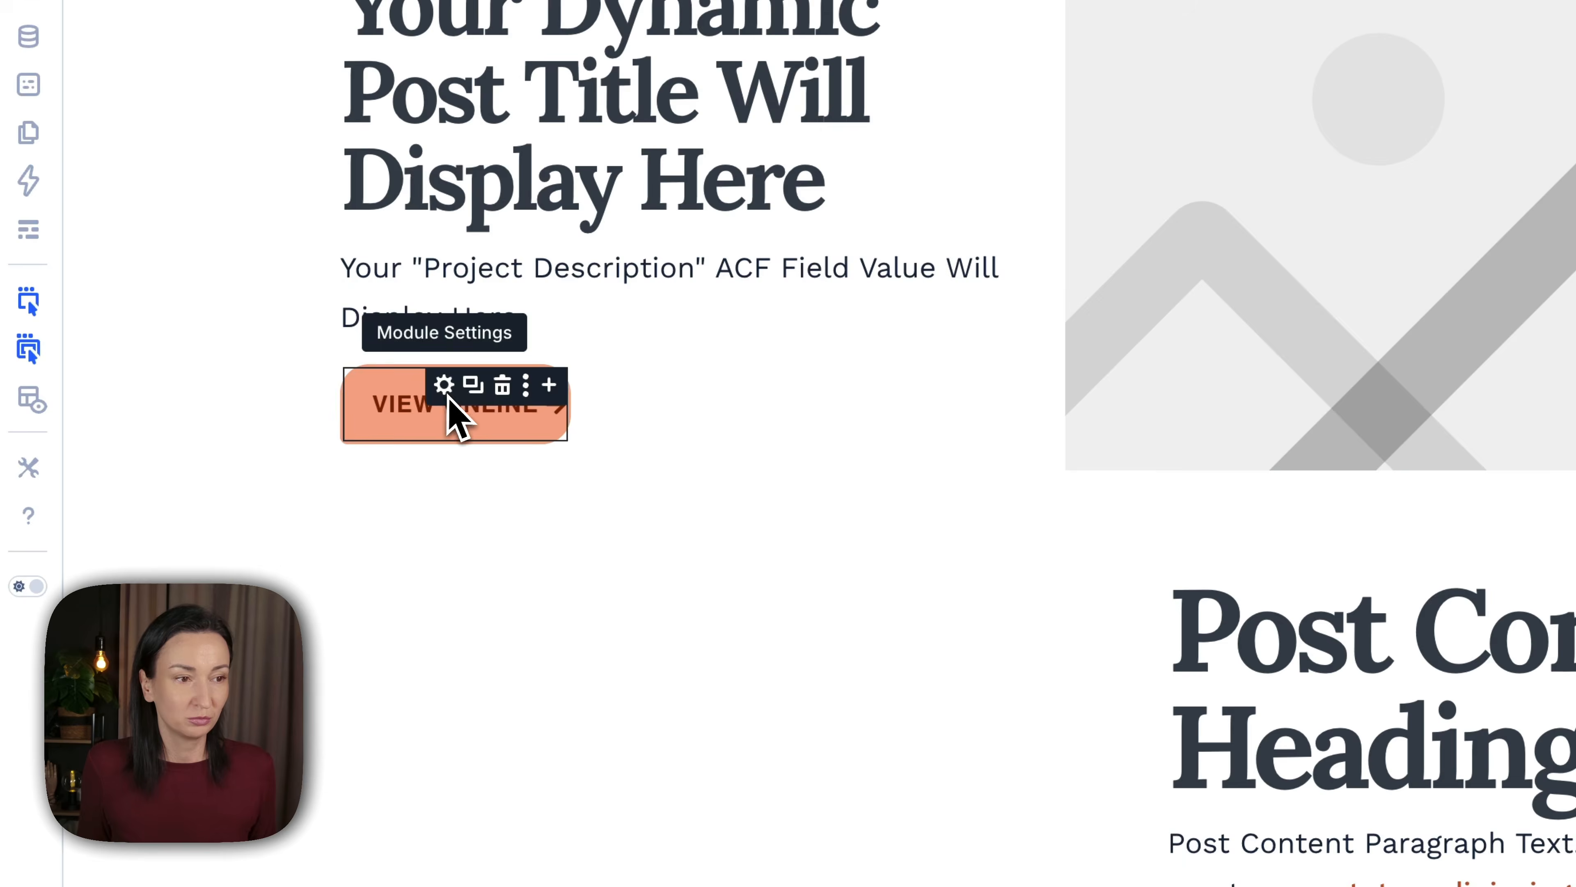
# Examine the View Online button's link settings and the project template's layout down to its dynamic testimonial section.
pyautogui.click(448, 396)
pyautogui.click(1206, 310)
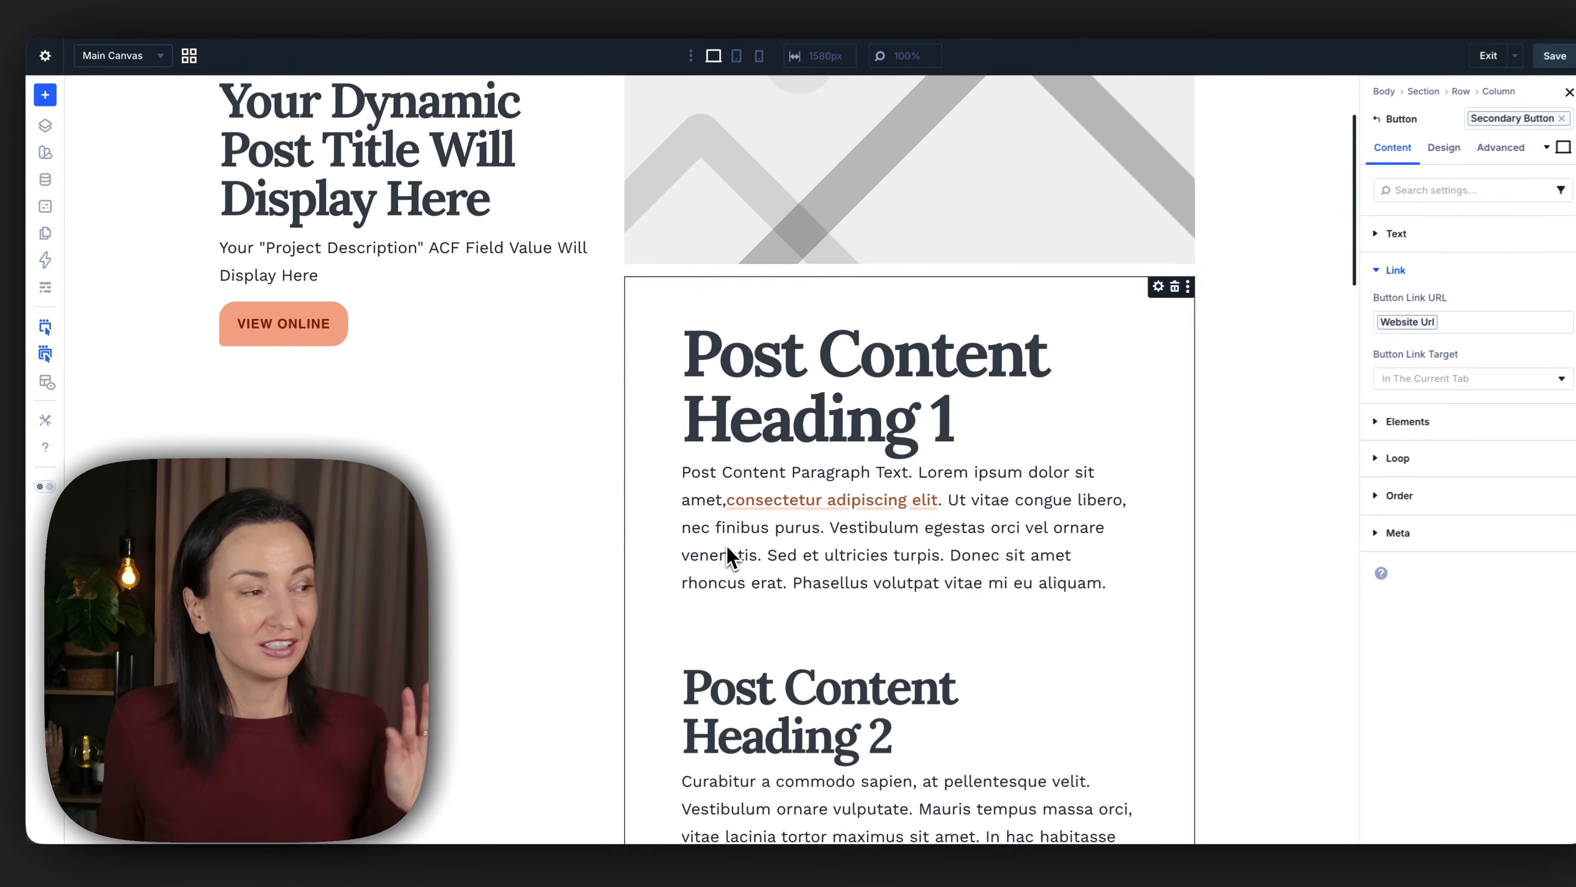
pyautogui.scroll(-8, 745, 621)
pyautogui.scroll(-6, 605, 562)
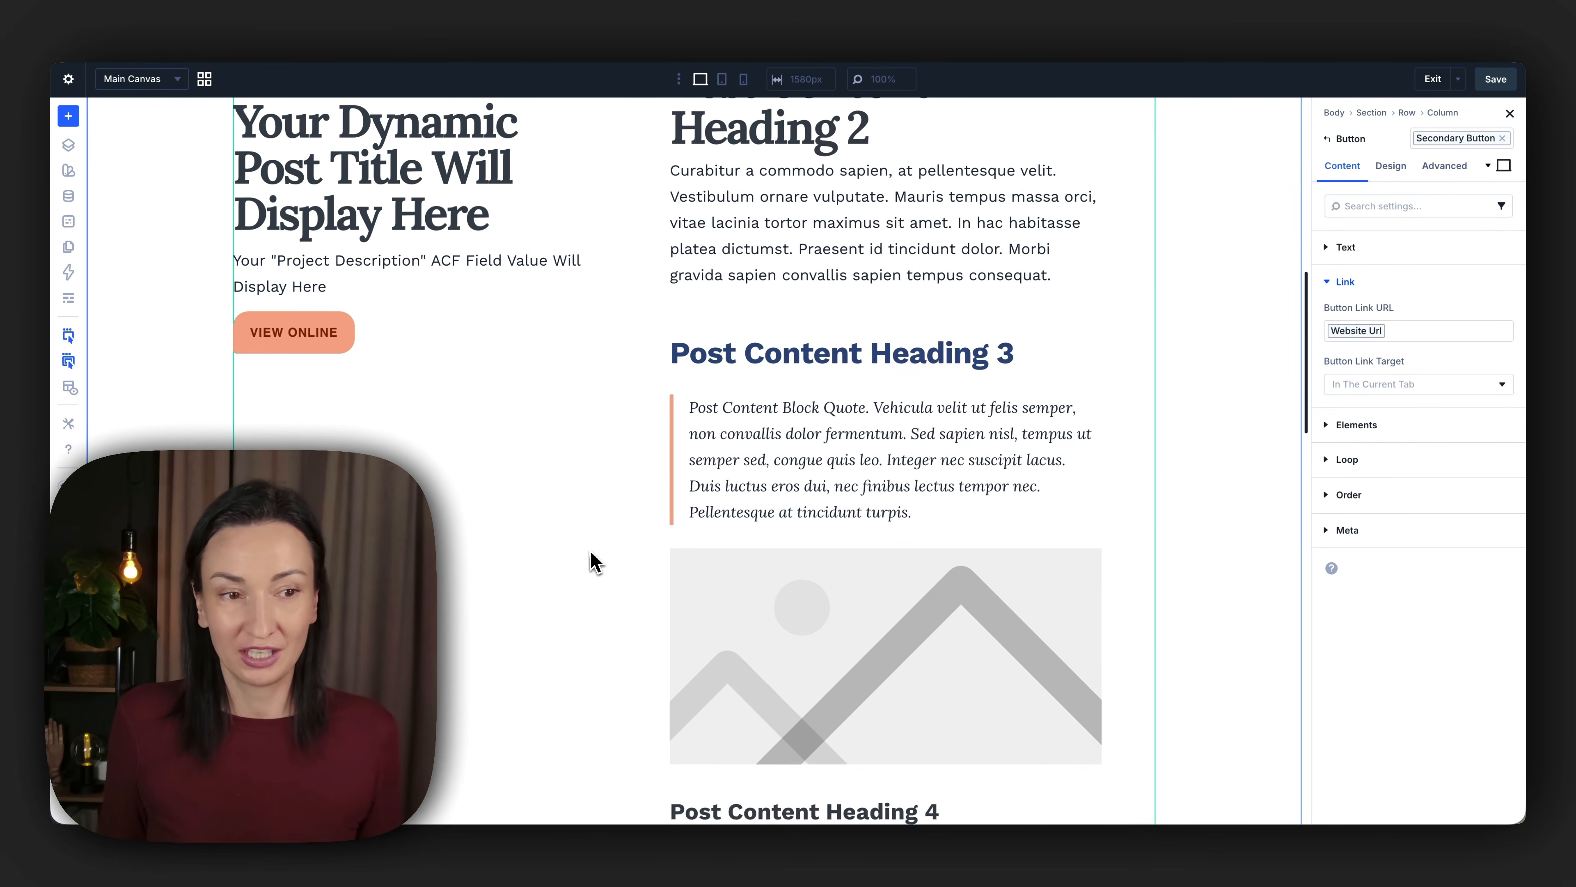
pyautogui.scroll(-6, 590, 558)
pyautogui.scroll(-6, 584, 552)
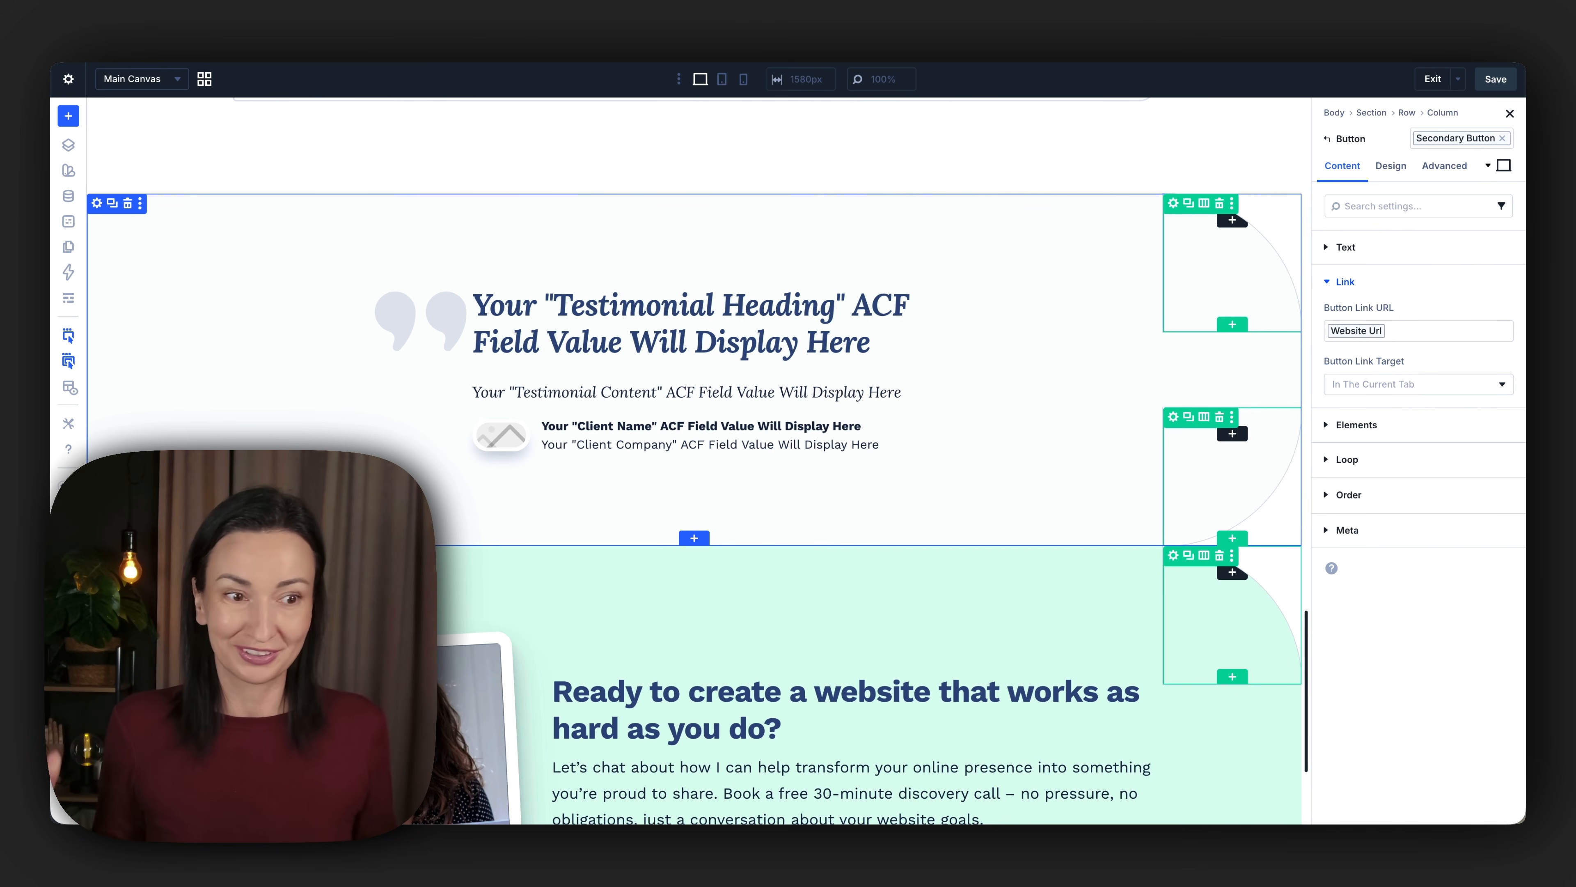
pyautogui.scroll(15, 828, 490)
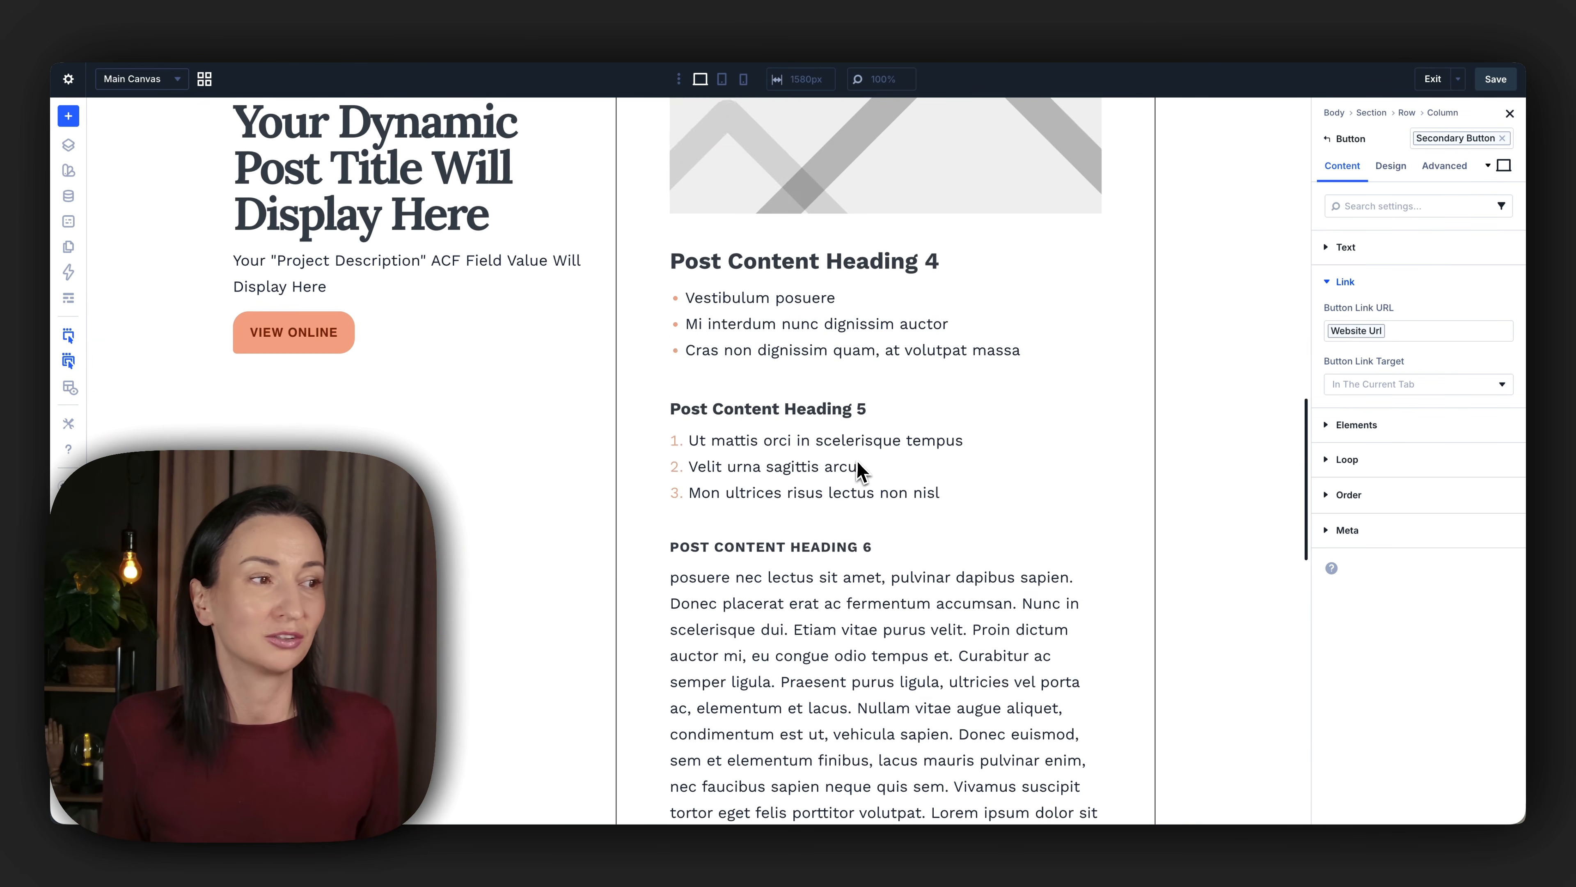
pyautogui.scroll(8, 925, 447)
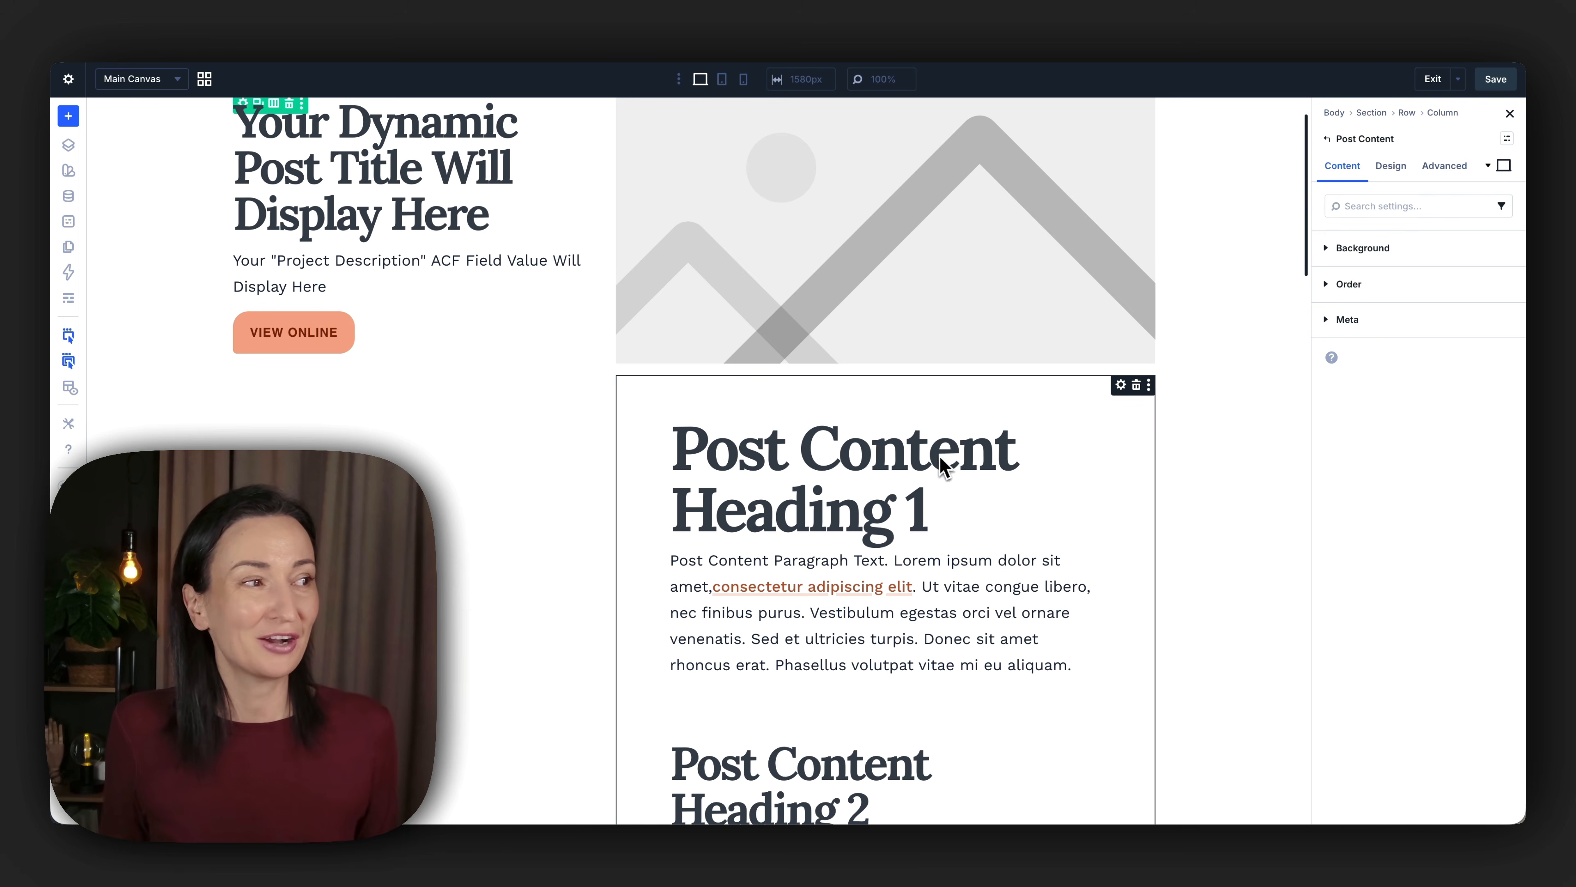
pyautogui.scroll(1, 931, 497)
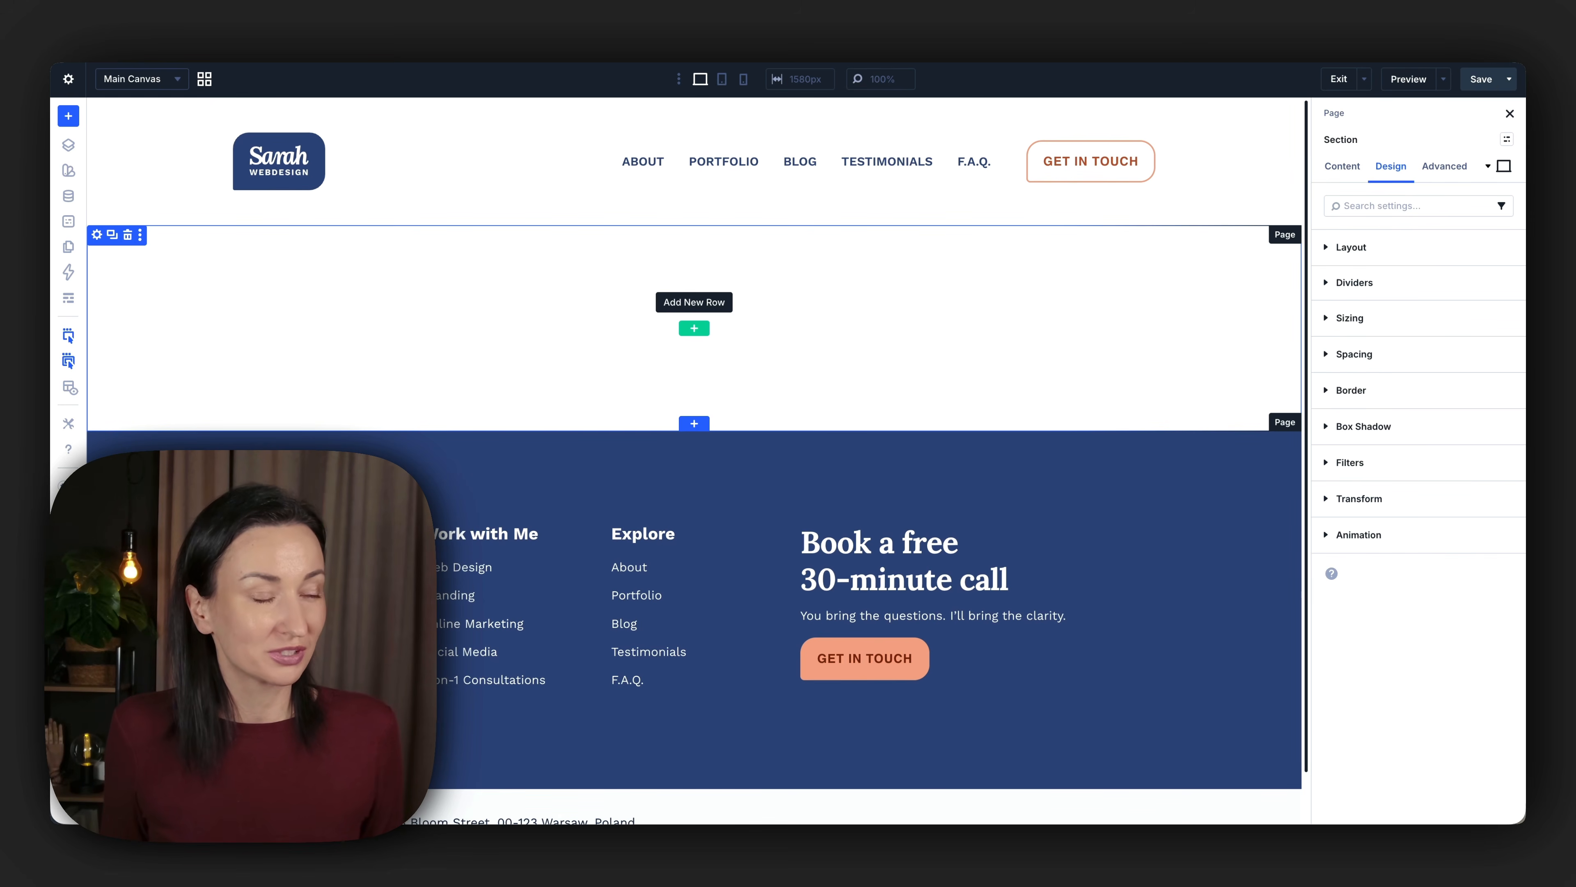
# Insert a single-column row in the page's empty section and add a Group Carousel module to it.
pyautogui.click(693, 328)
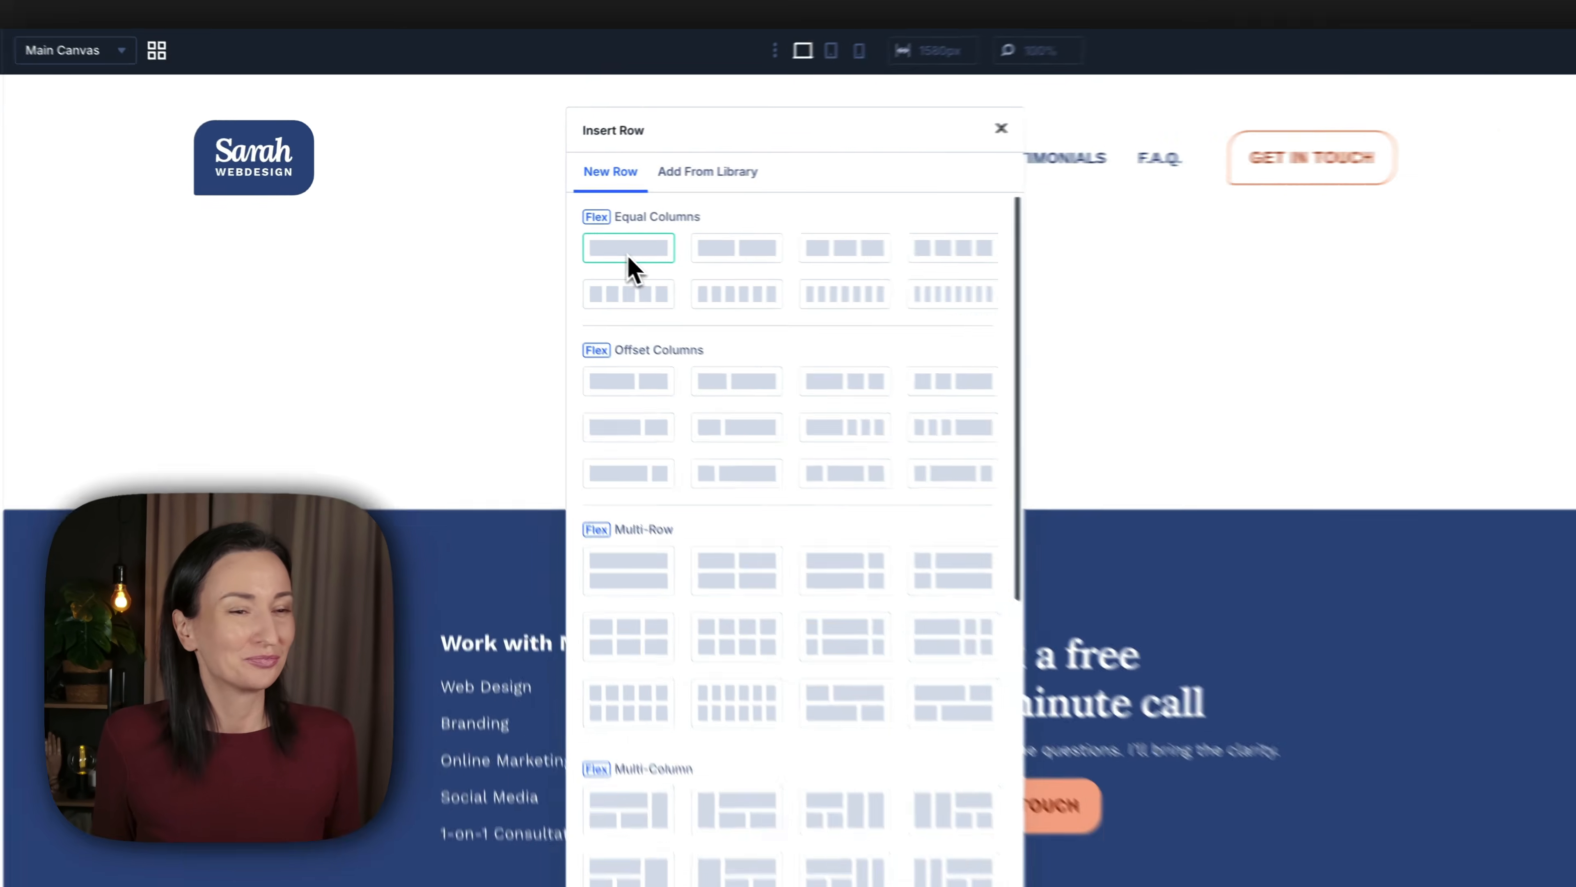
pyautogui.click(566, 232)
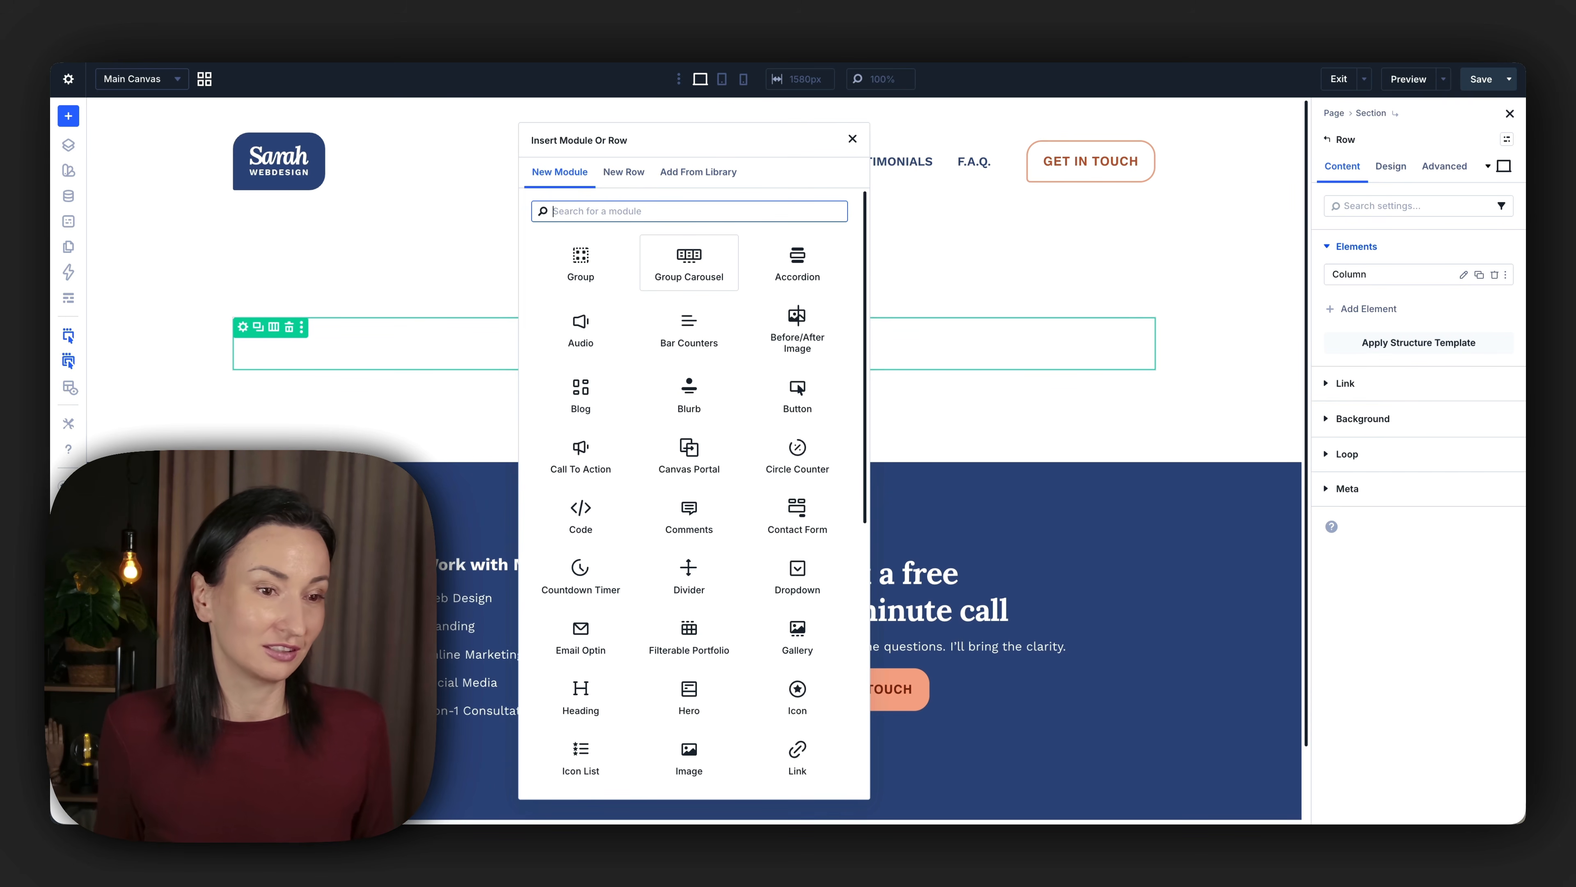
pyautogui.click(714, 267)
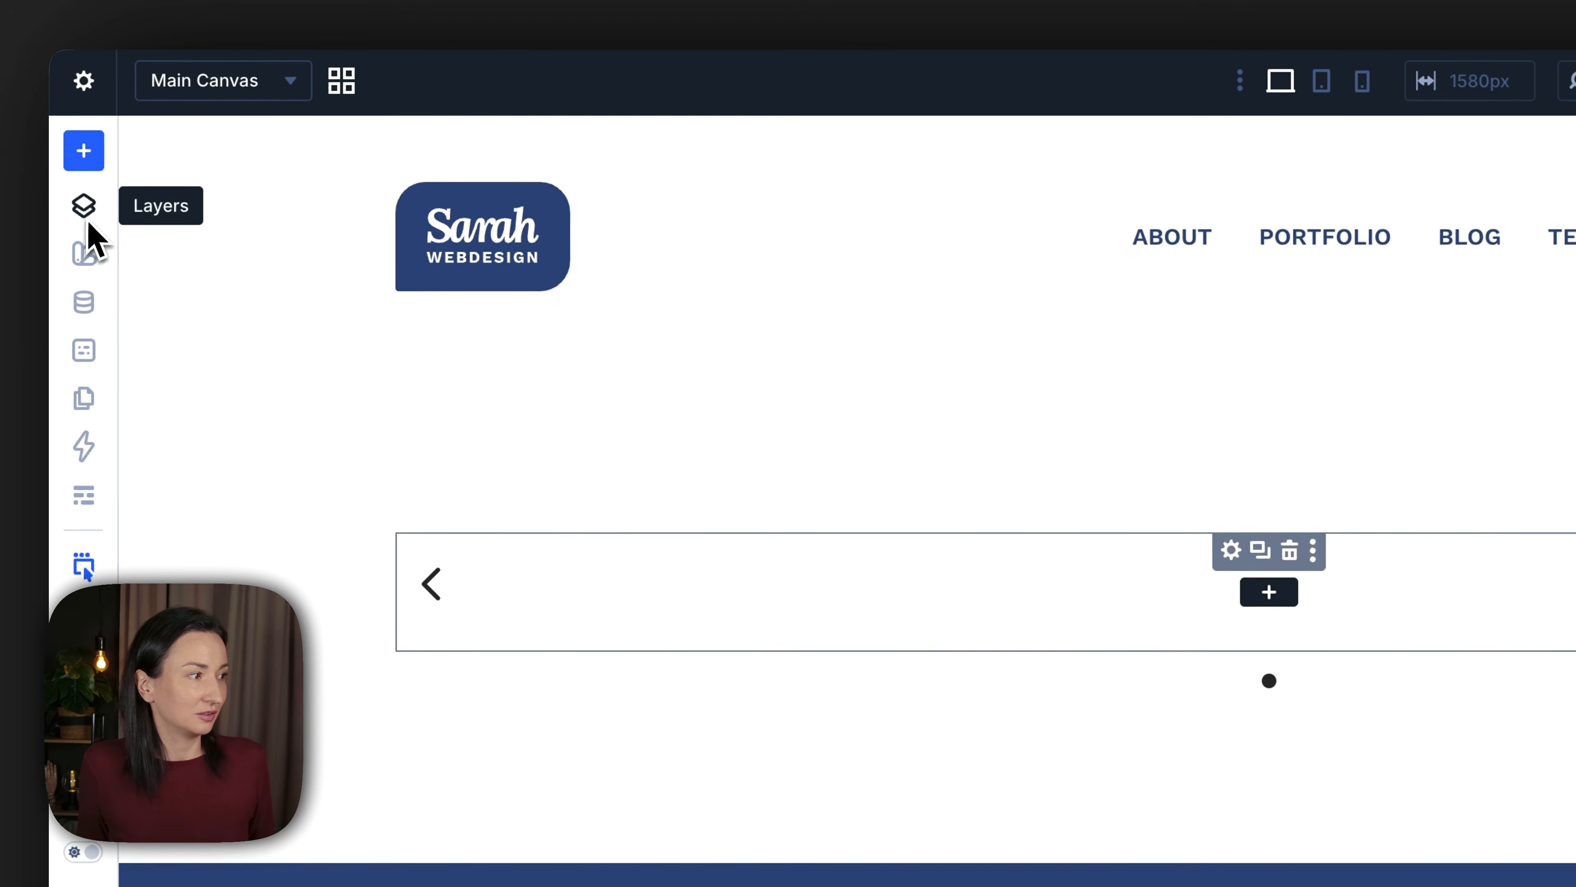
# Expand the Group Carousel in the layer structure, select its carousel slide and enable Loop Element for it.
pyautogui.click(88, 223)
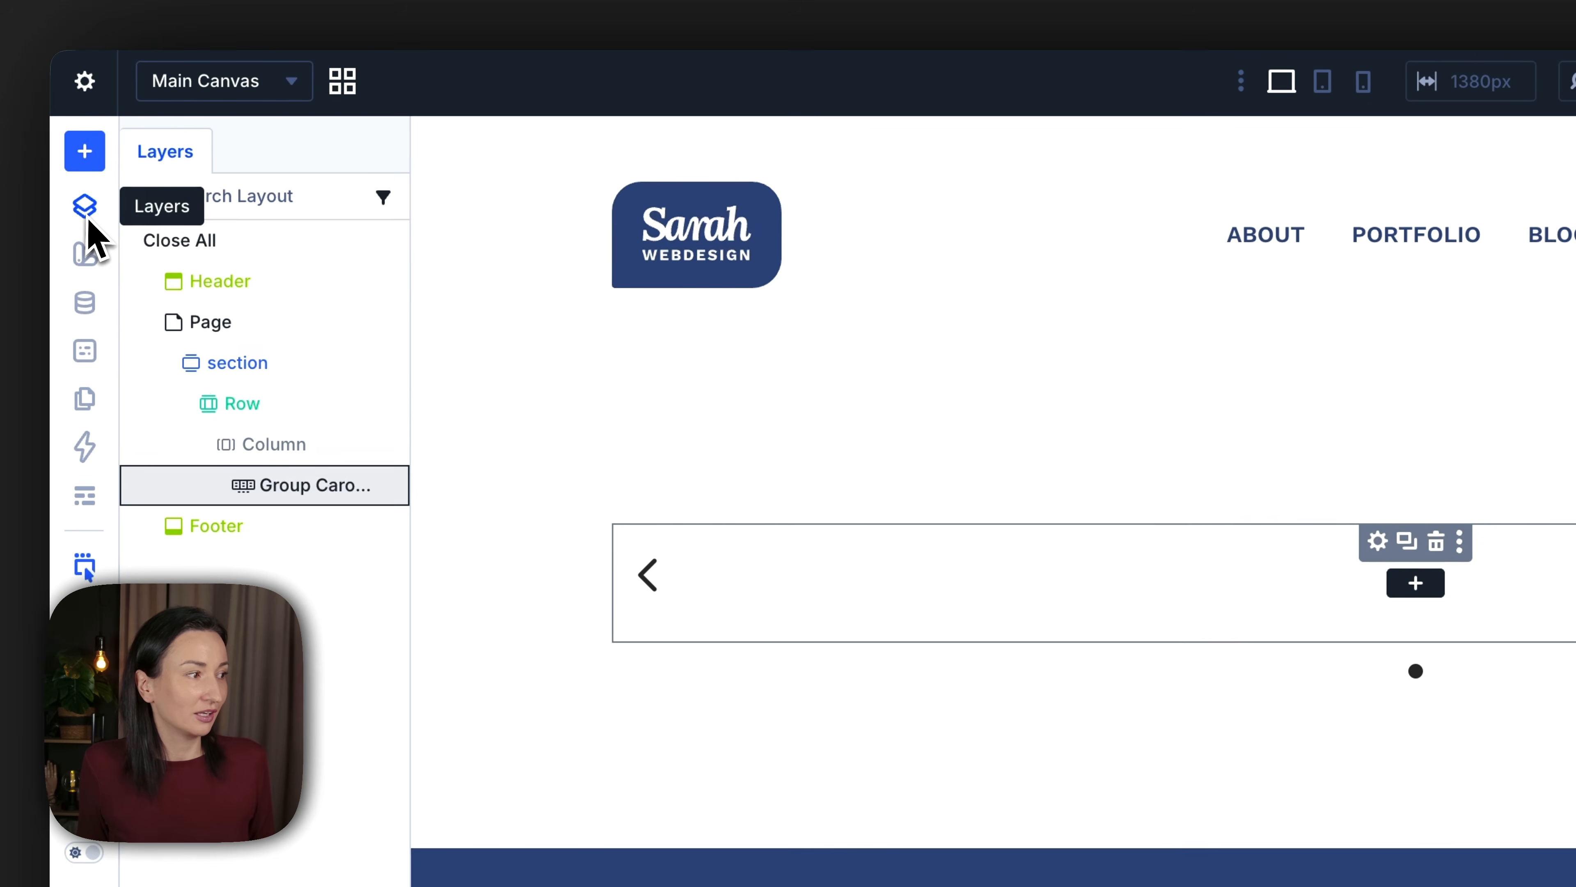
pyautogui.click(215, 486)
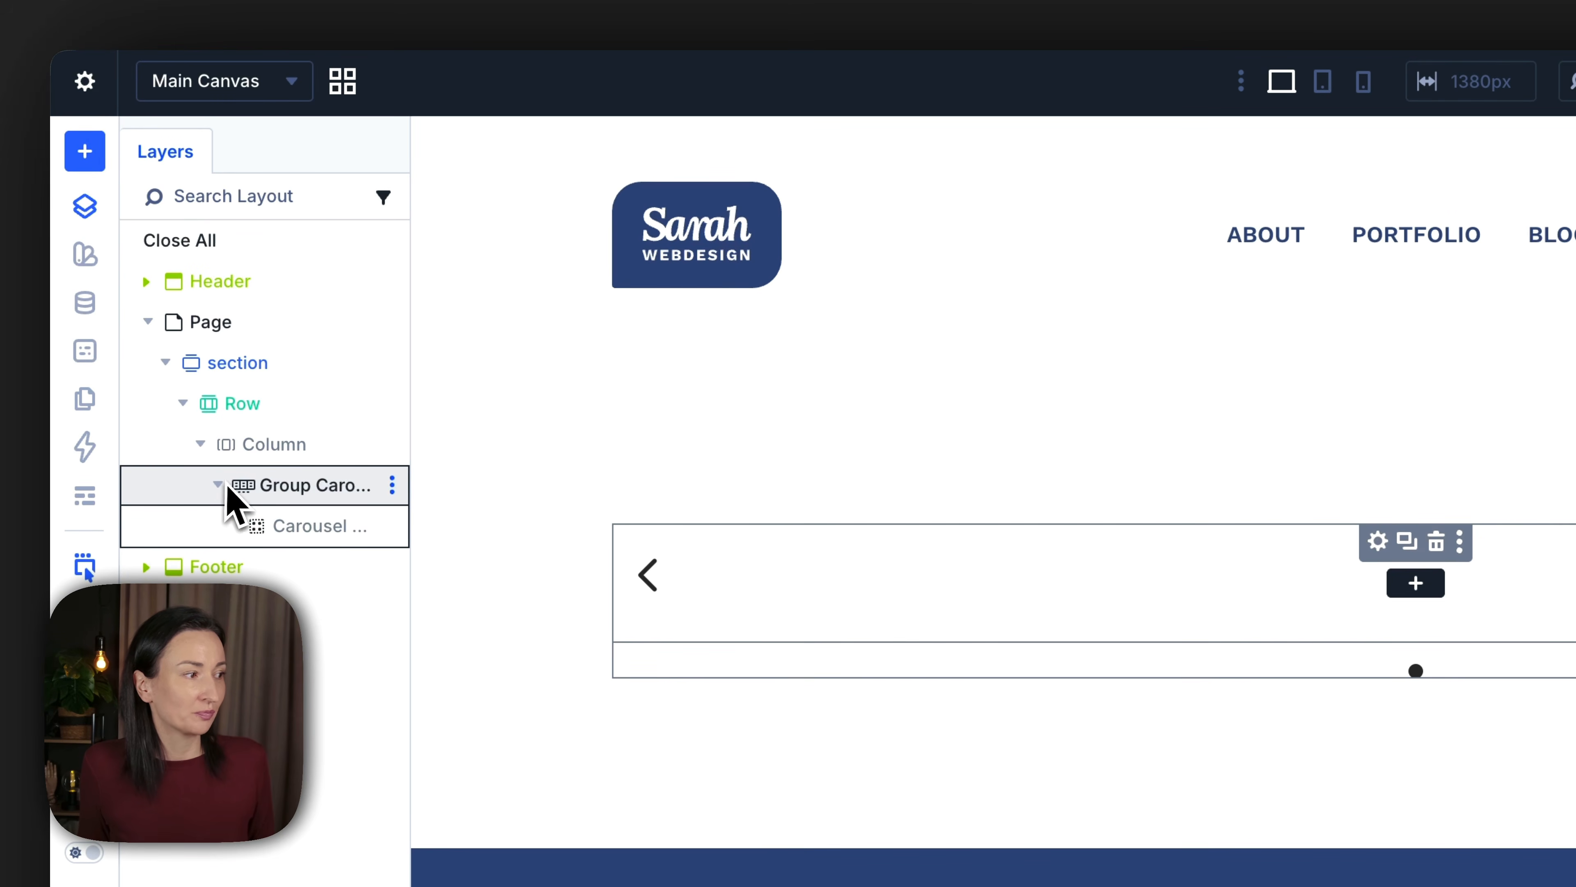
pyautogui.click(324, 529)
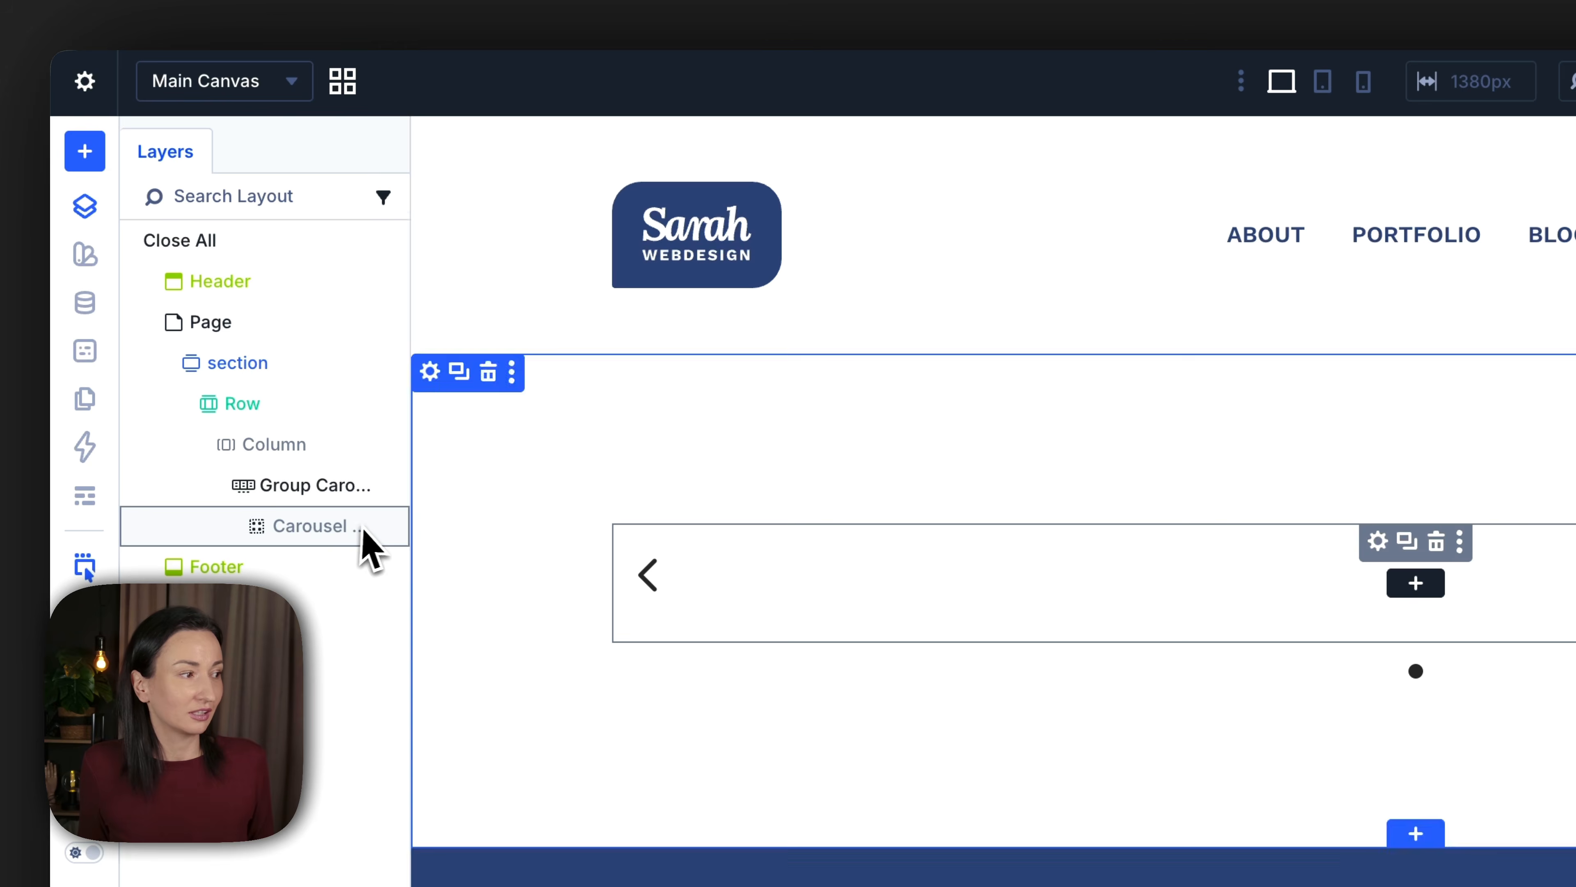
pyautogui.moveTo(409, 528); pyautogui.dragTo(488, 524)
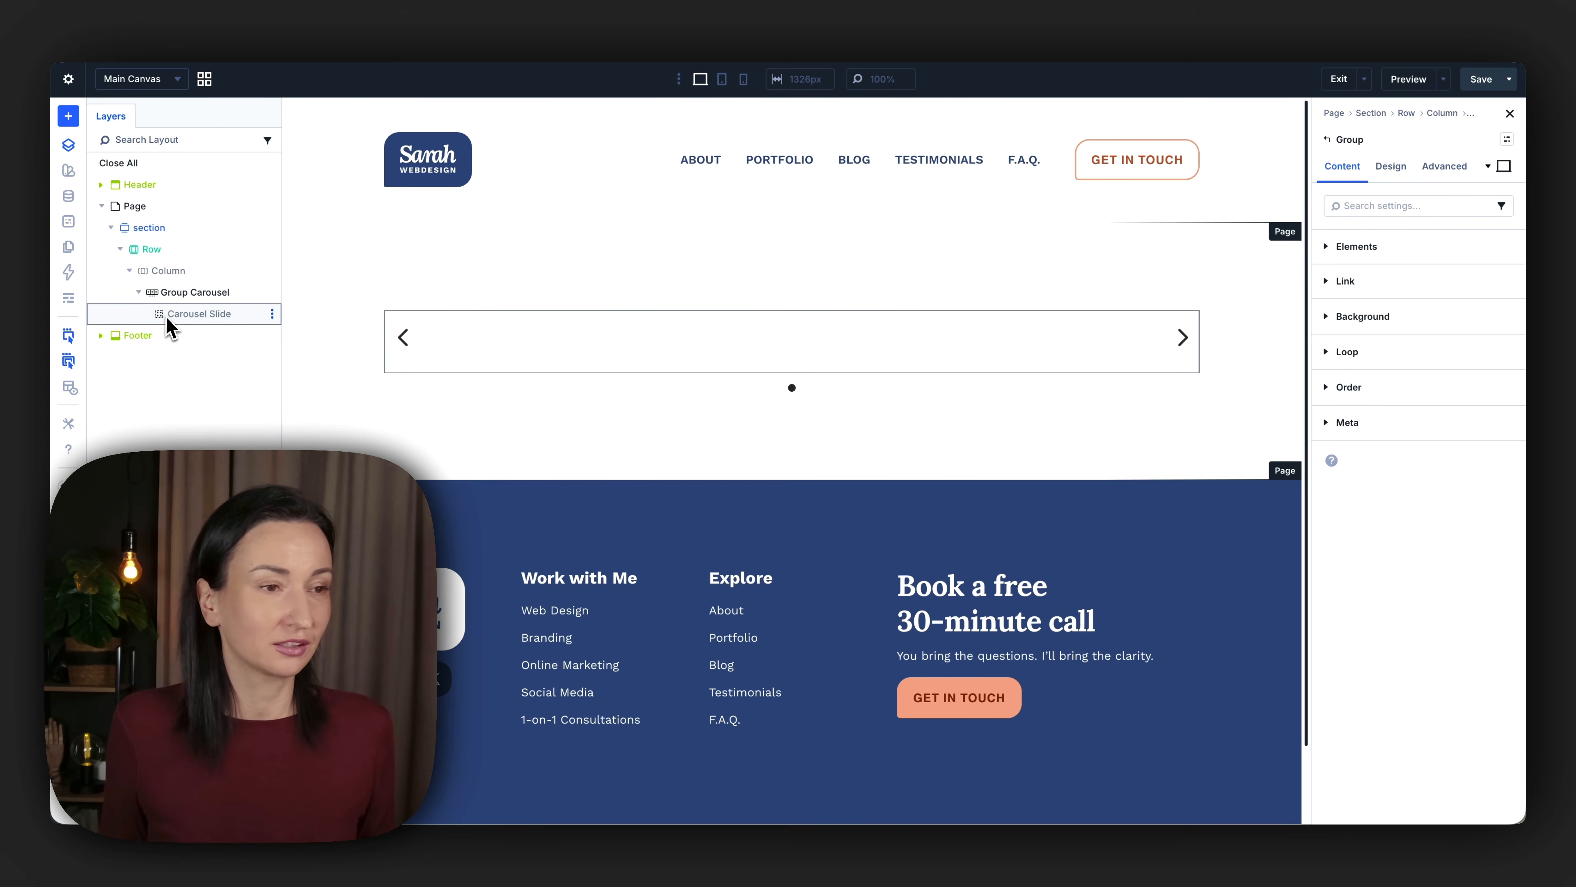
pyautogui.click(1344, 352)
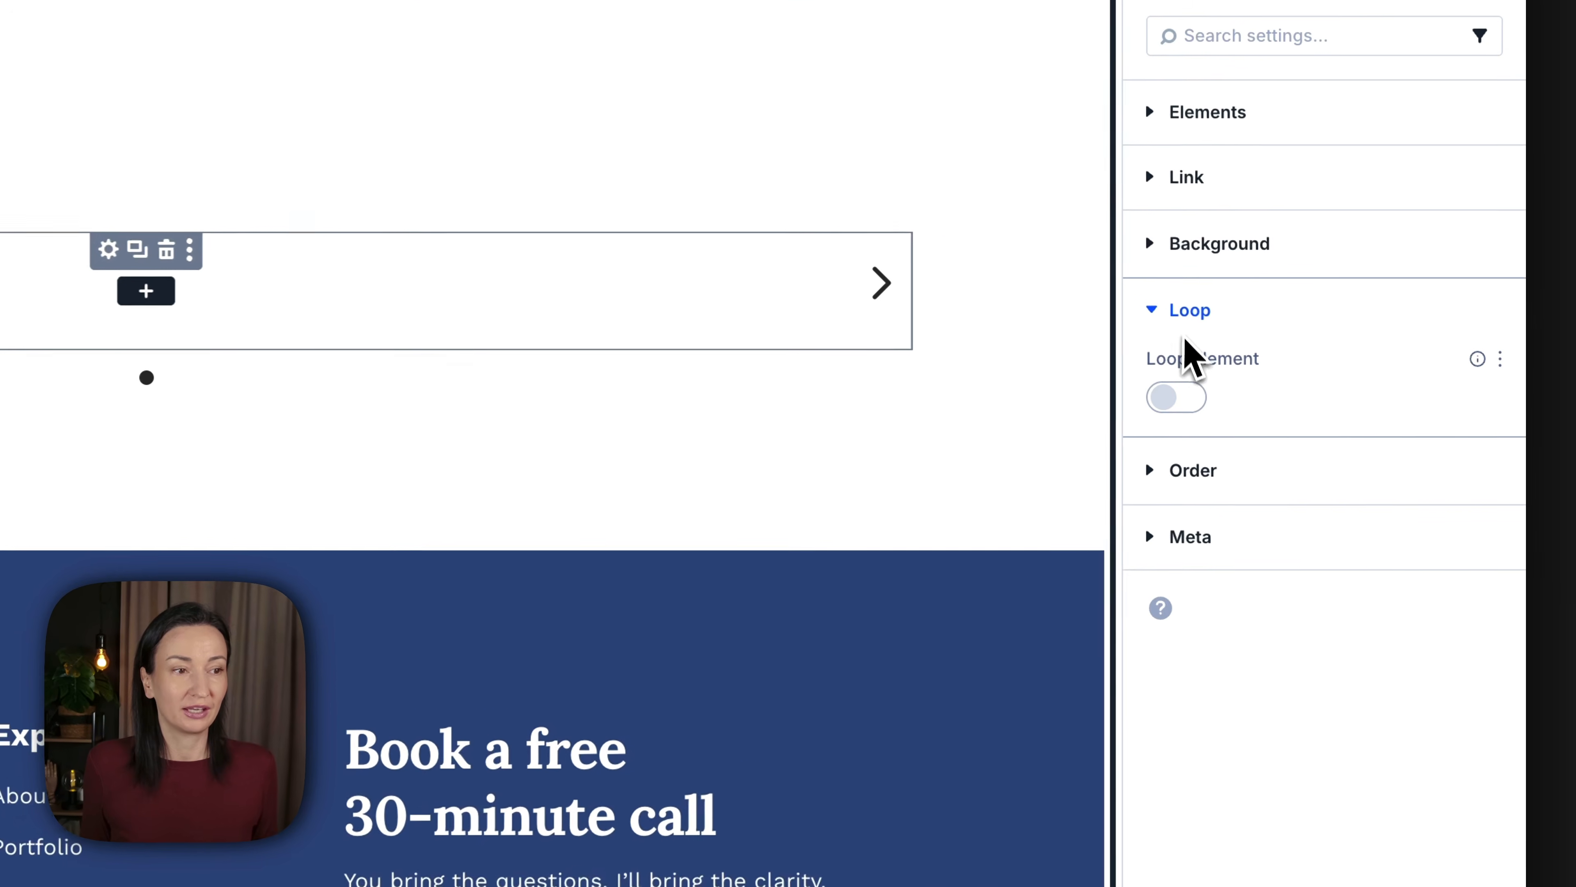
pyautogui.click(1205, 405)
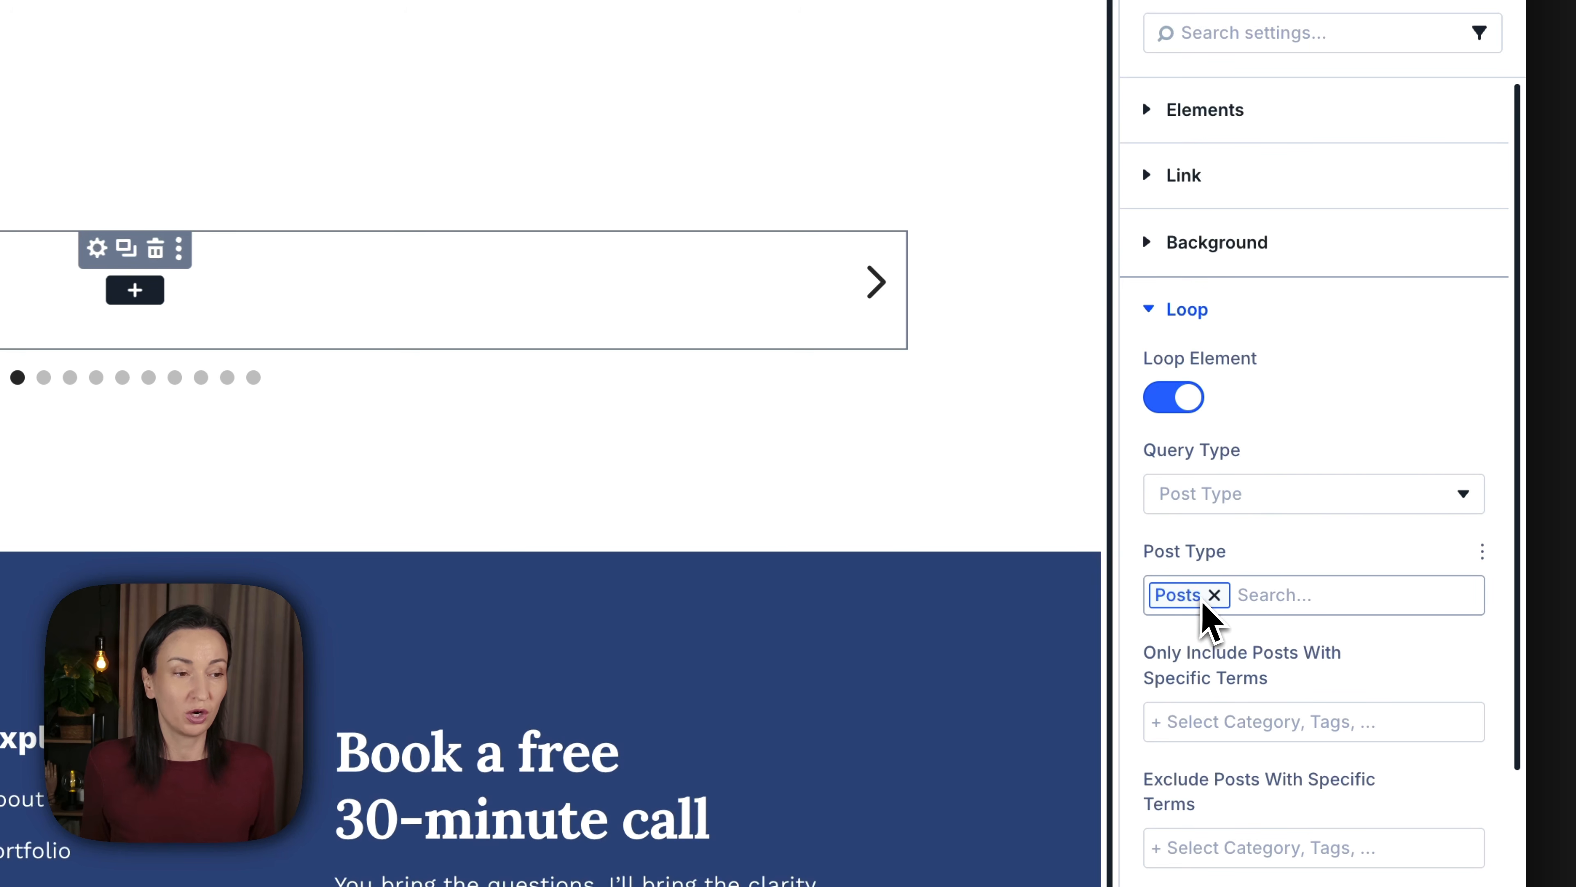
# Replace Posts with Projects as the post type that the looped carousel slide queries.
pyautogui.click(1214, 595)
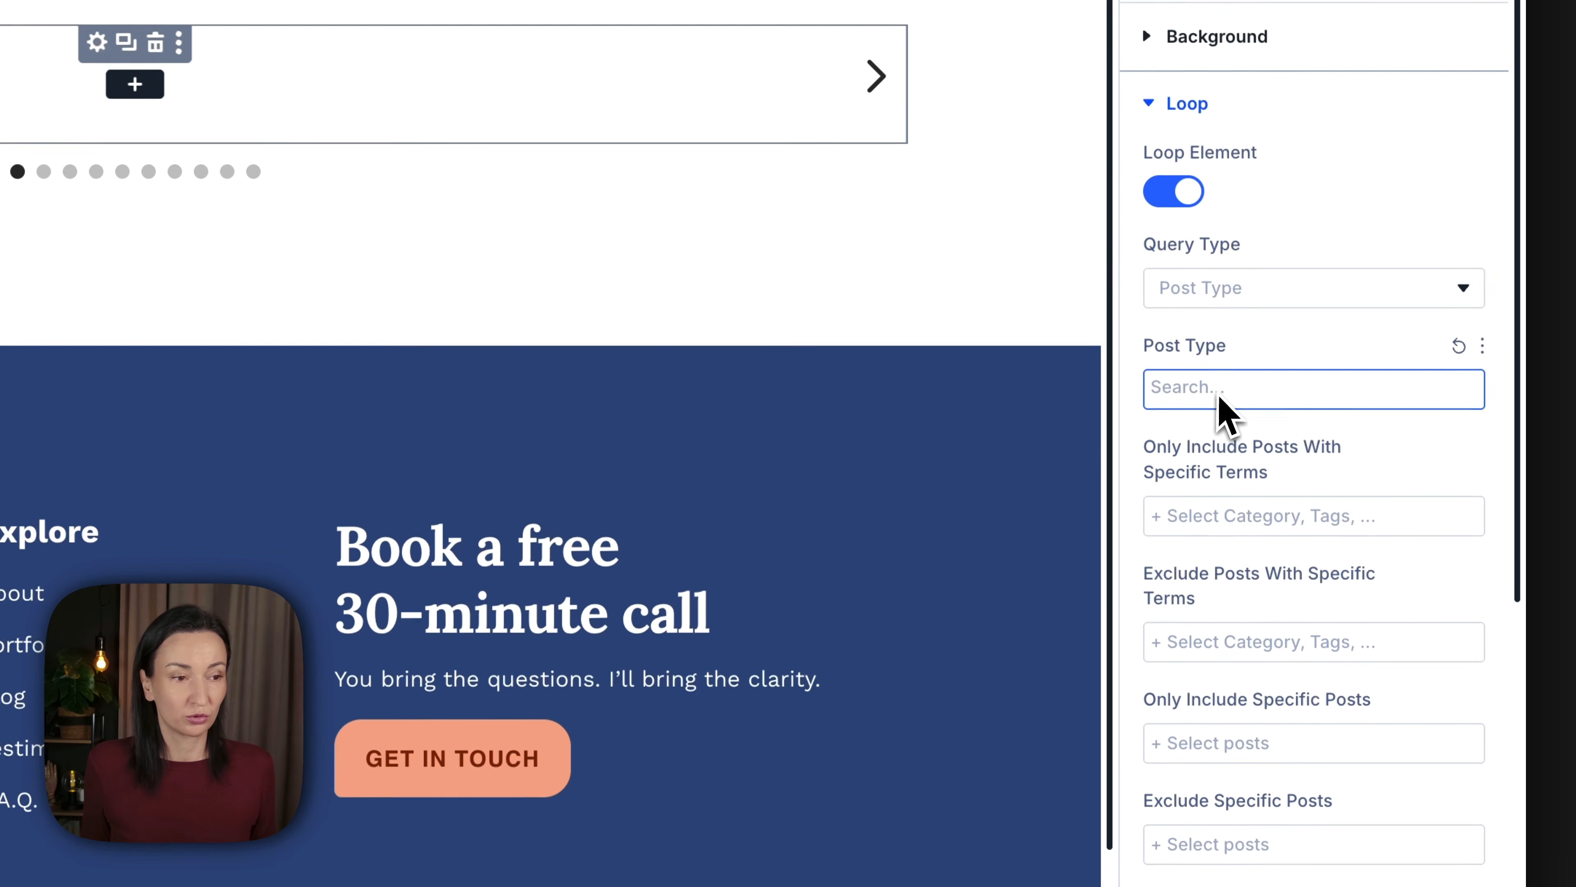
pyautogui.click(1330, 594)
pyautogui.scroll(-1, 1281, 430)
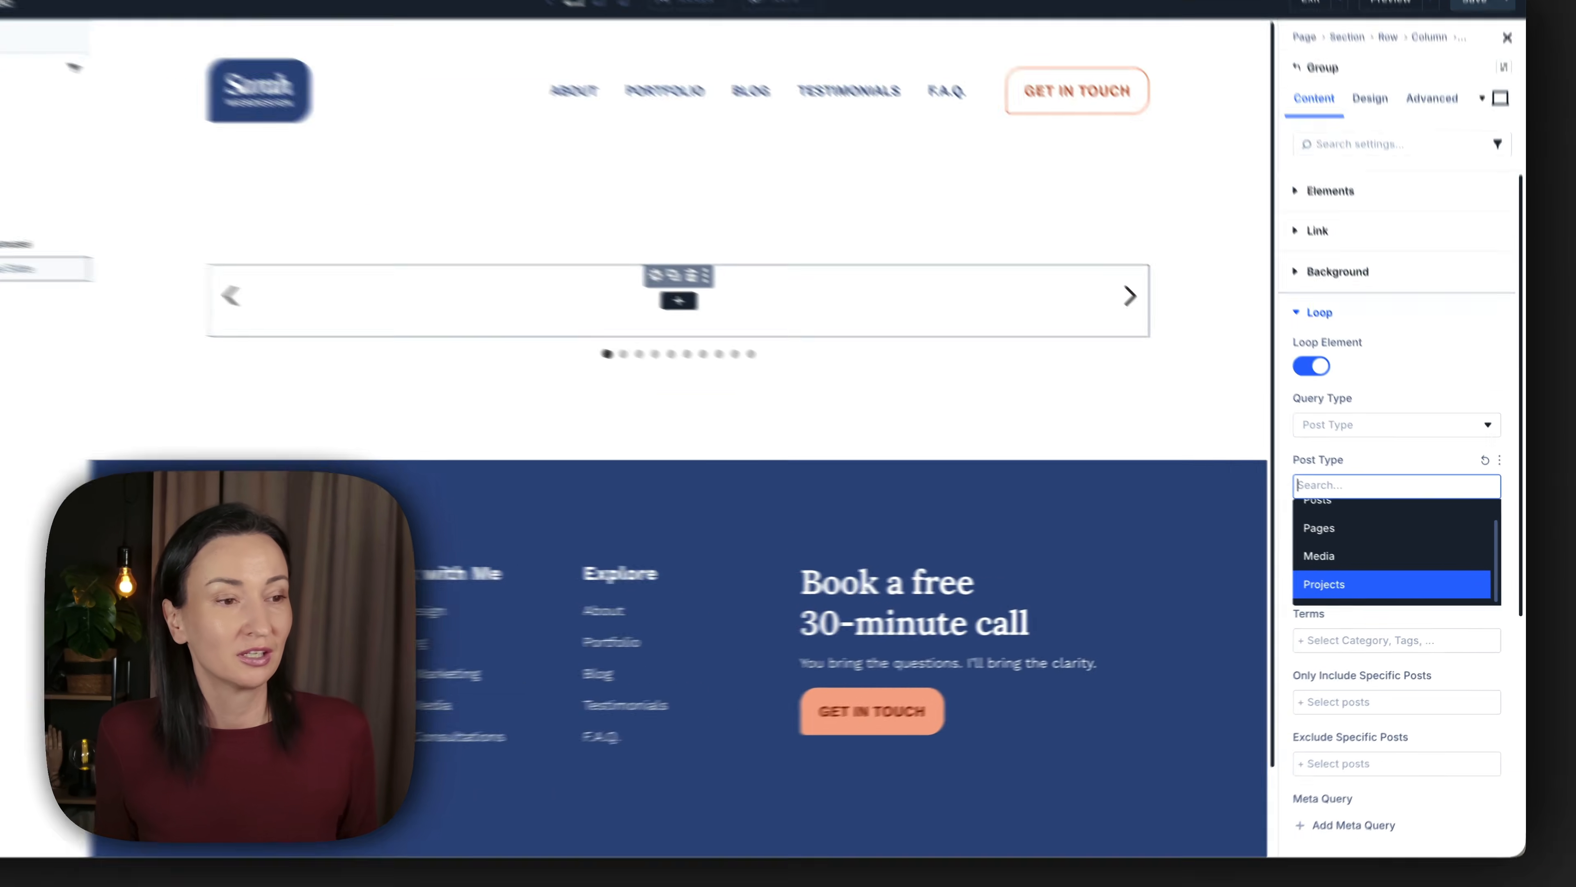
pyautogui.click(1334, 584)
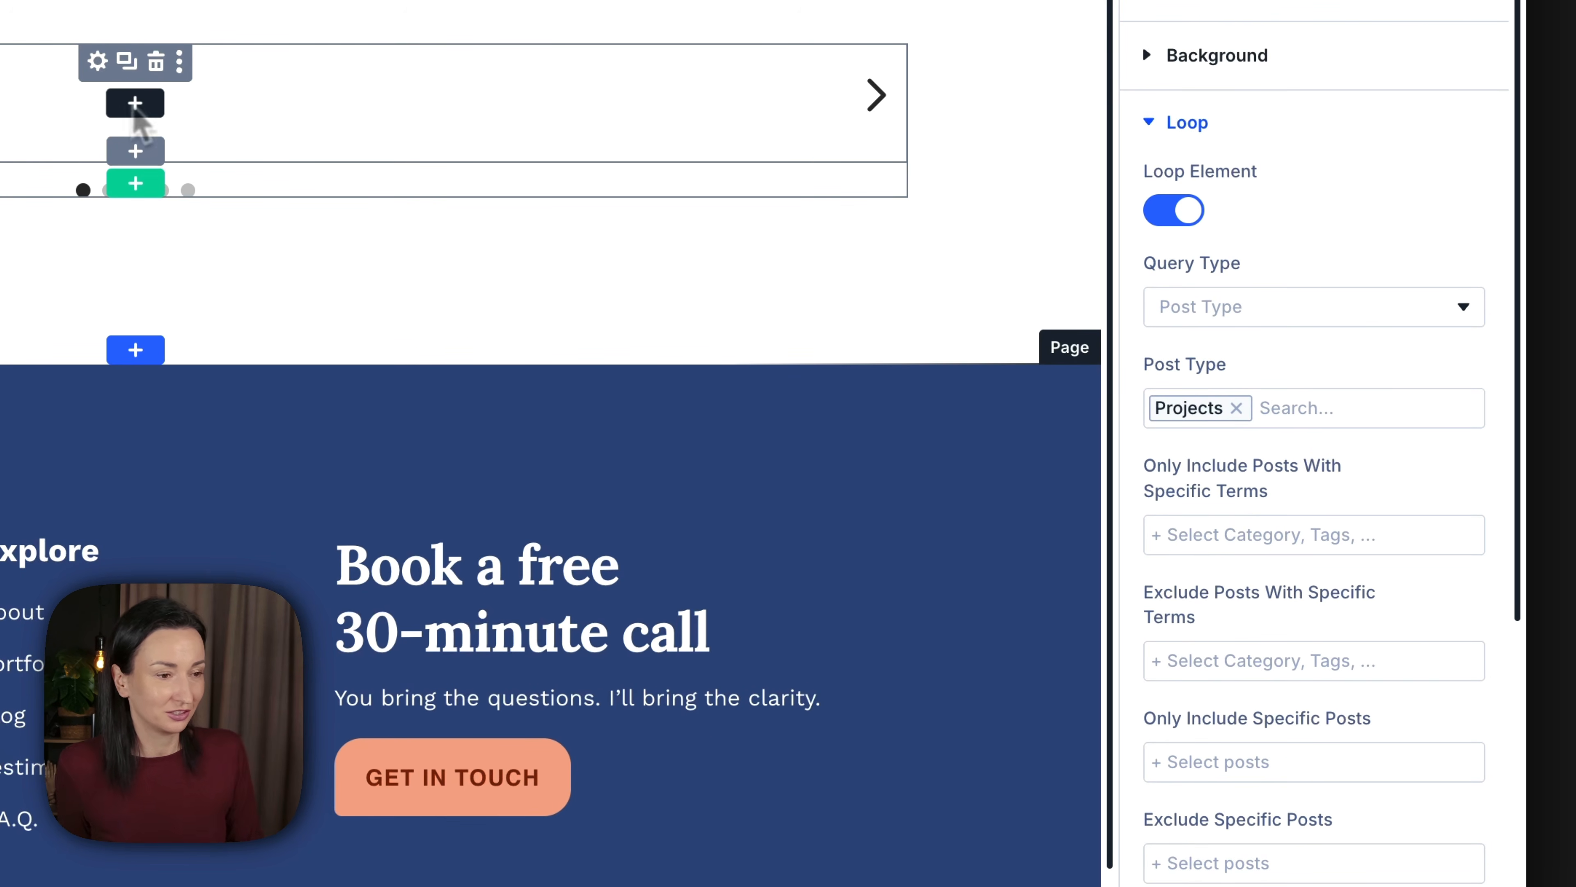
pyautogui.scroll(-5, 1228, 381)
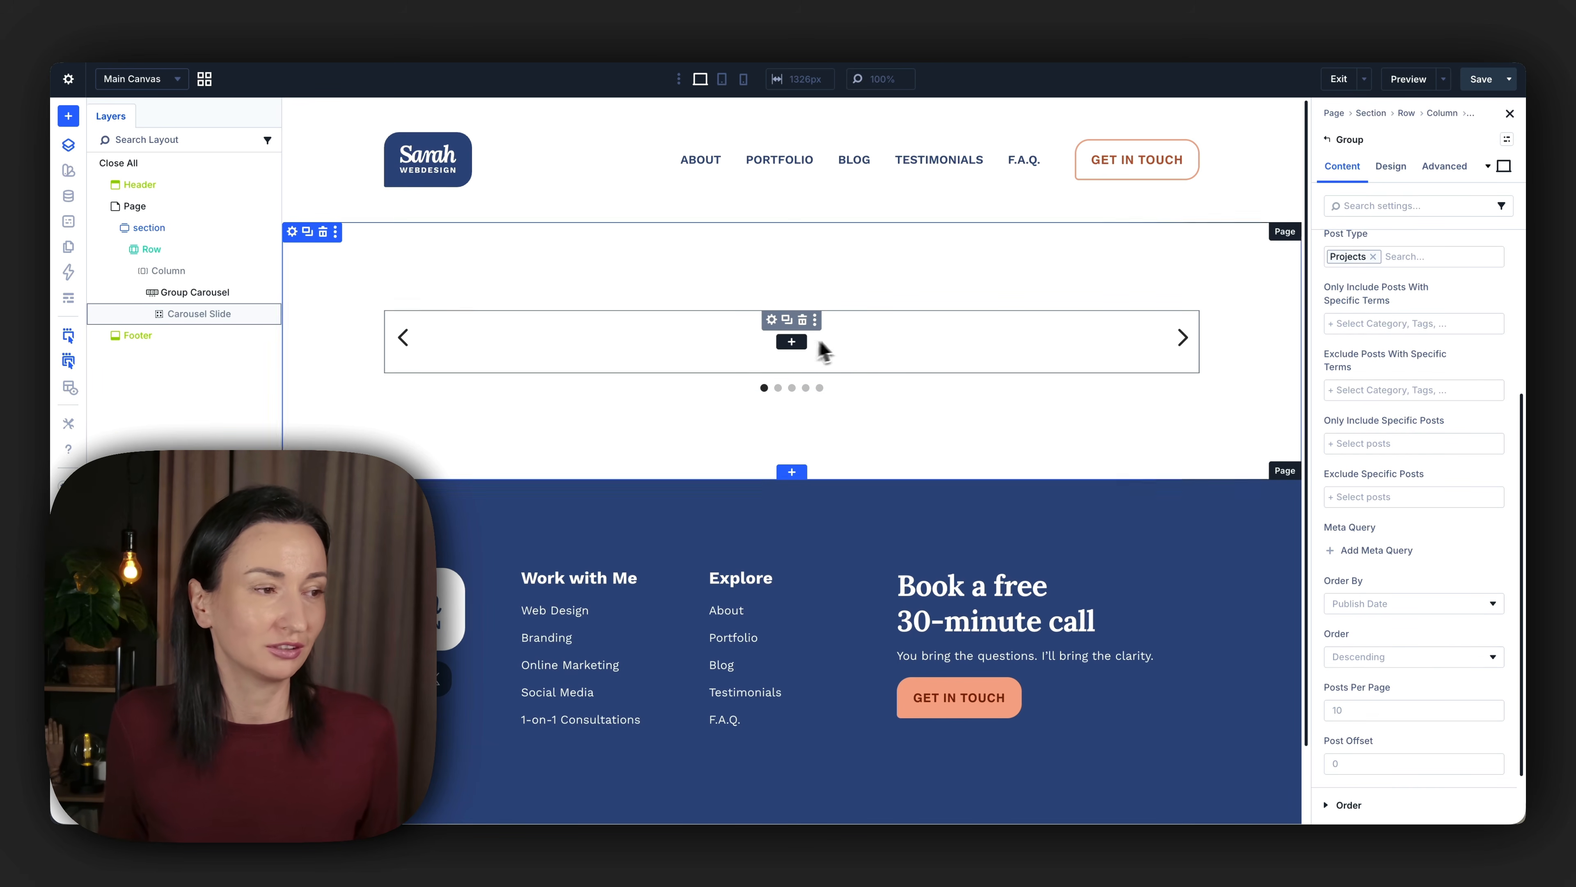
# Add a Heading module as the first element inside the carousel slide.
pyautogui.scroll(4, 1399, 317)
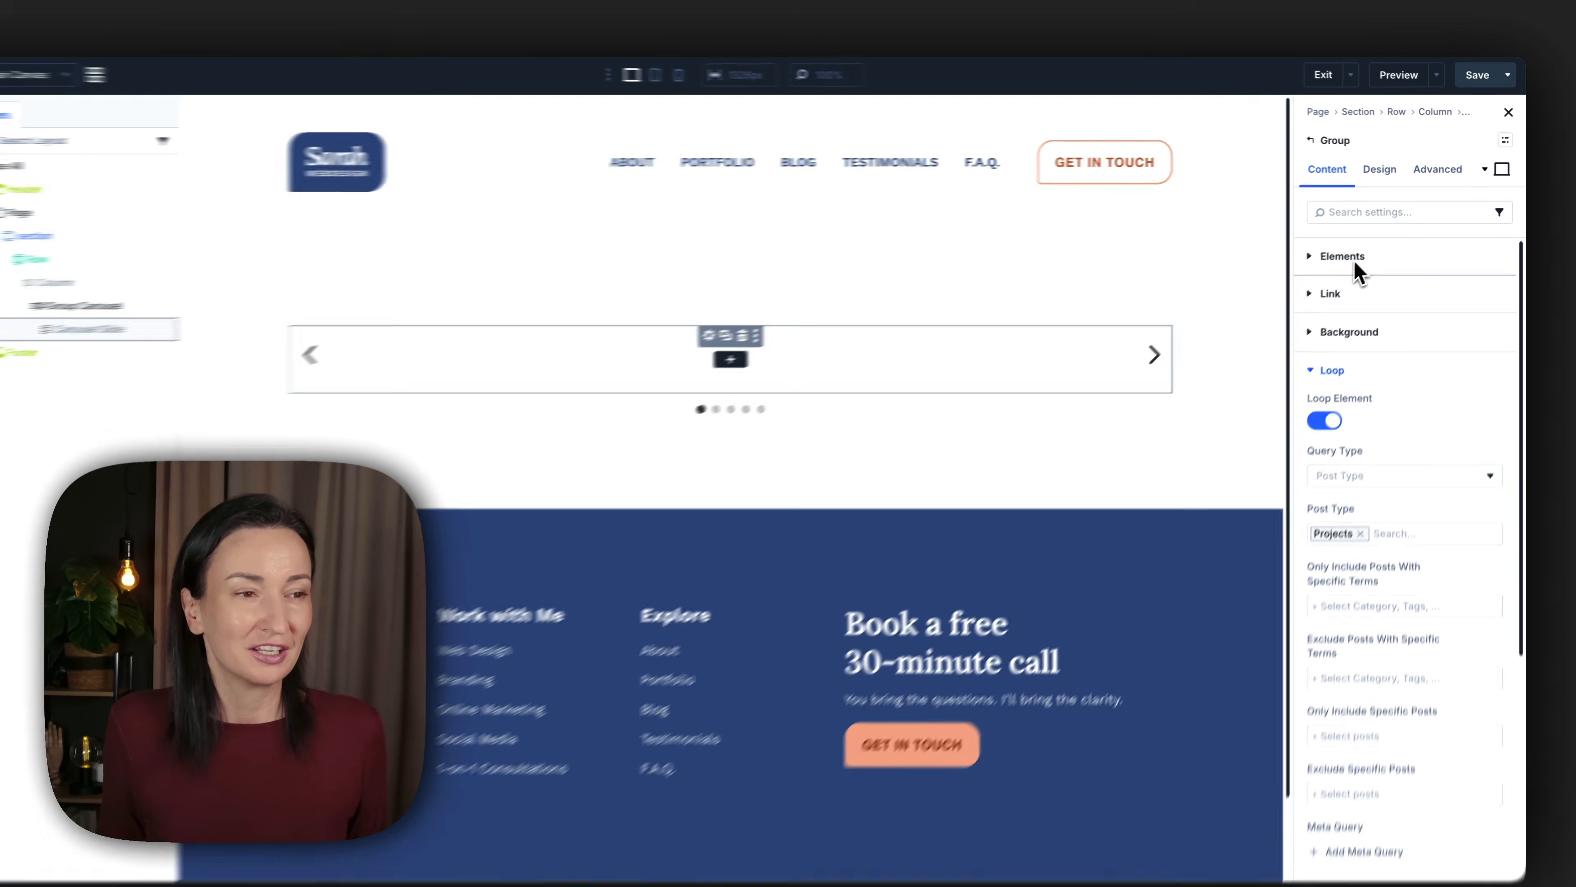
pyautogui.click(1364, 248)
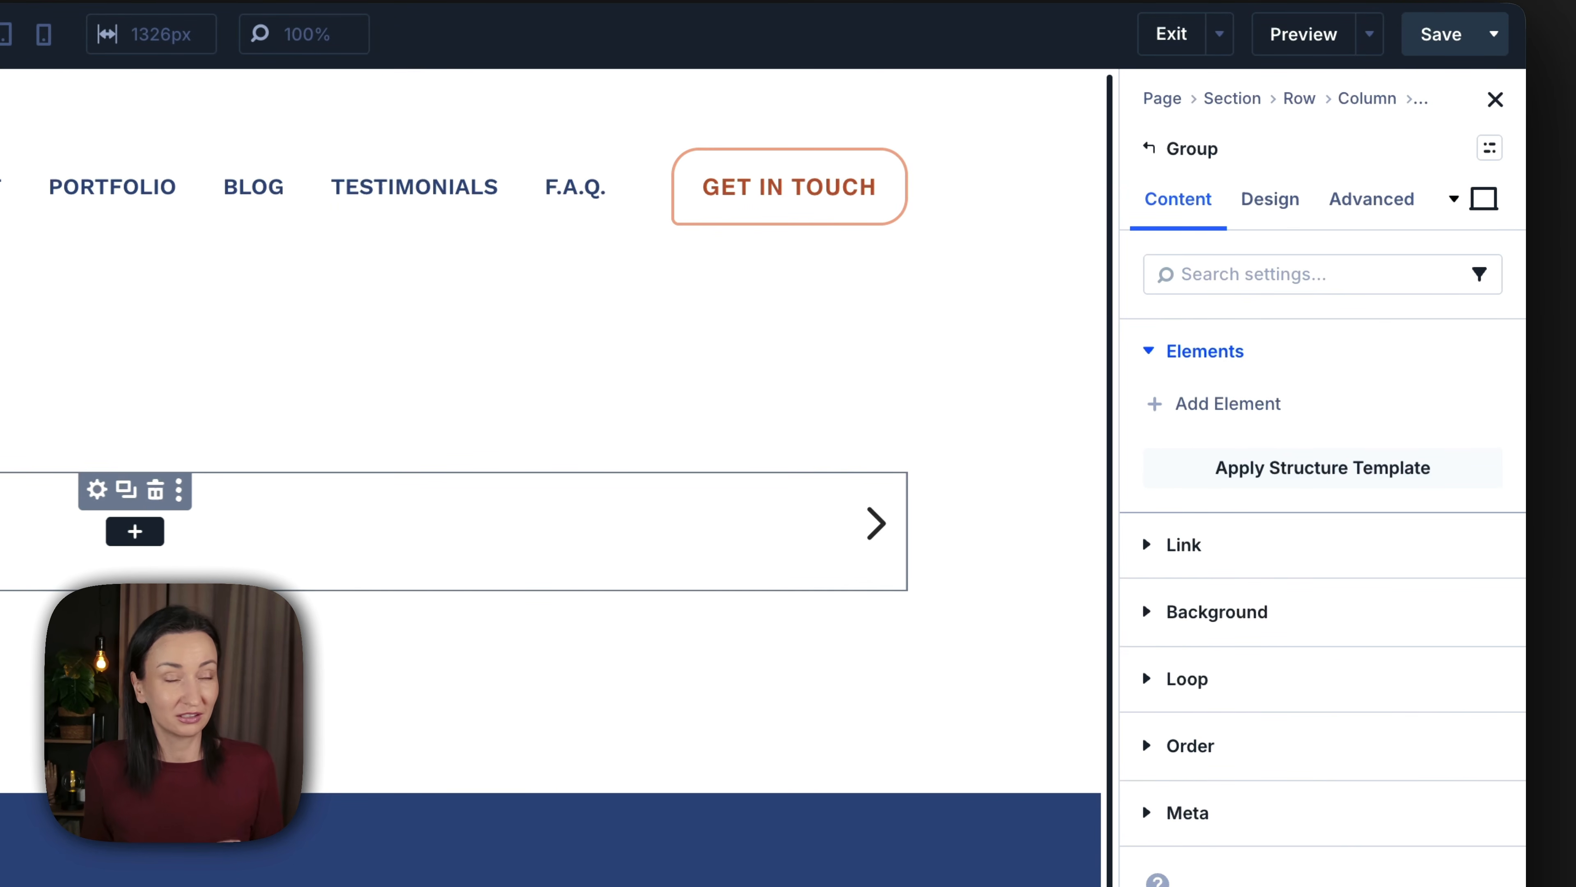
pyautogui.click(1238, 413)
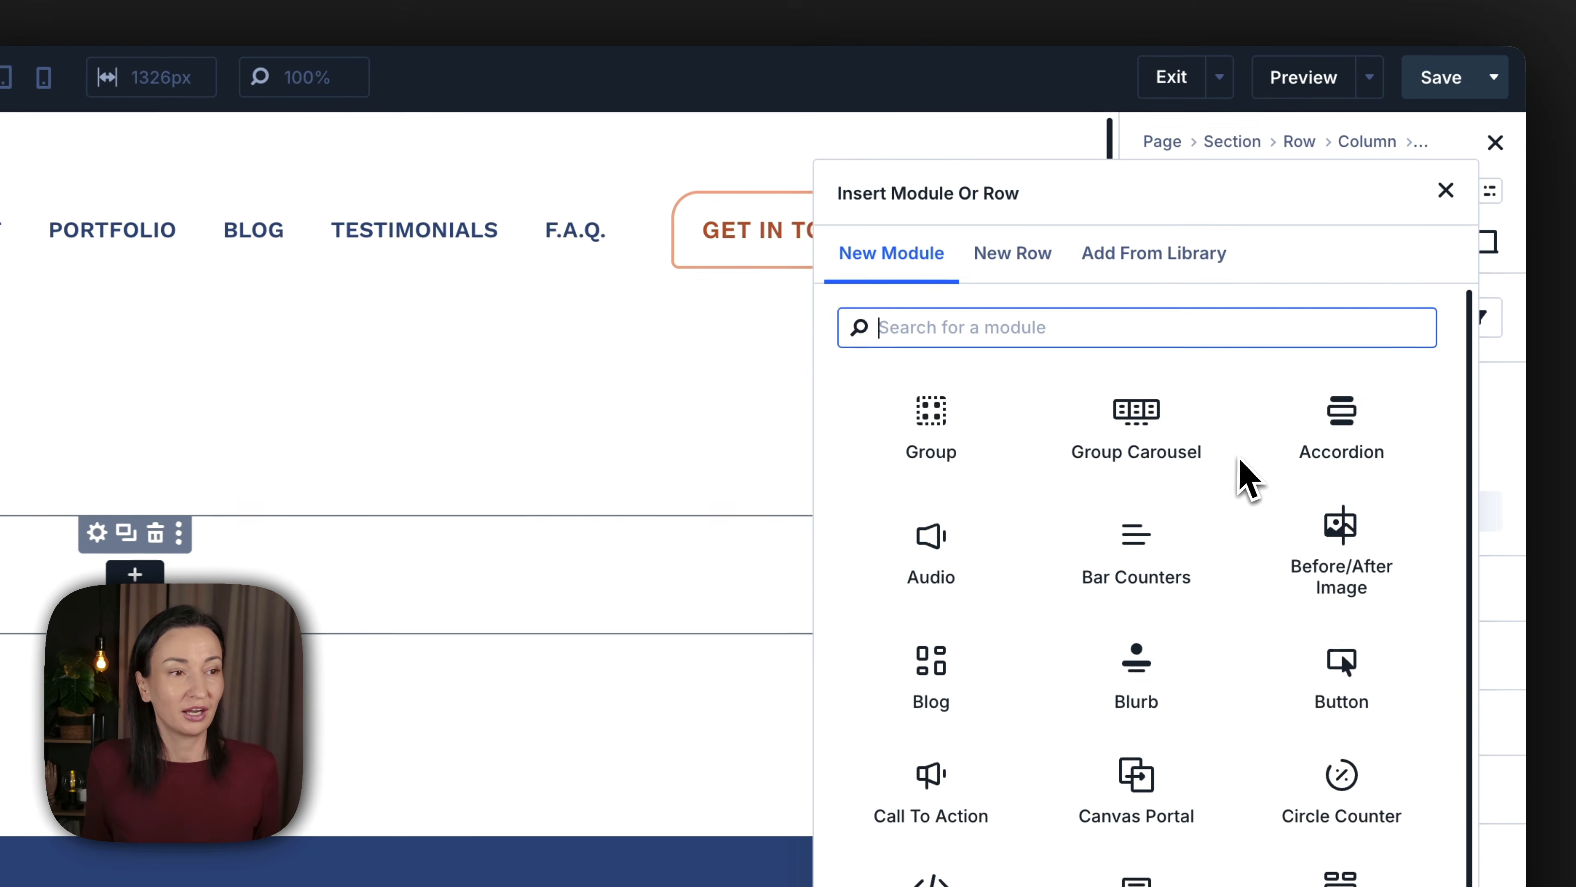
pyautogui.write('Hea')
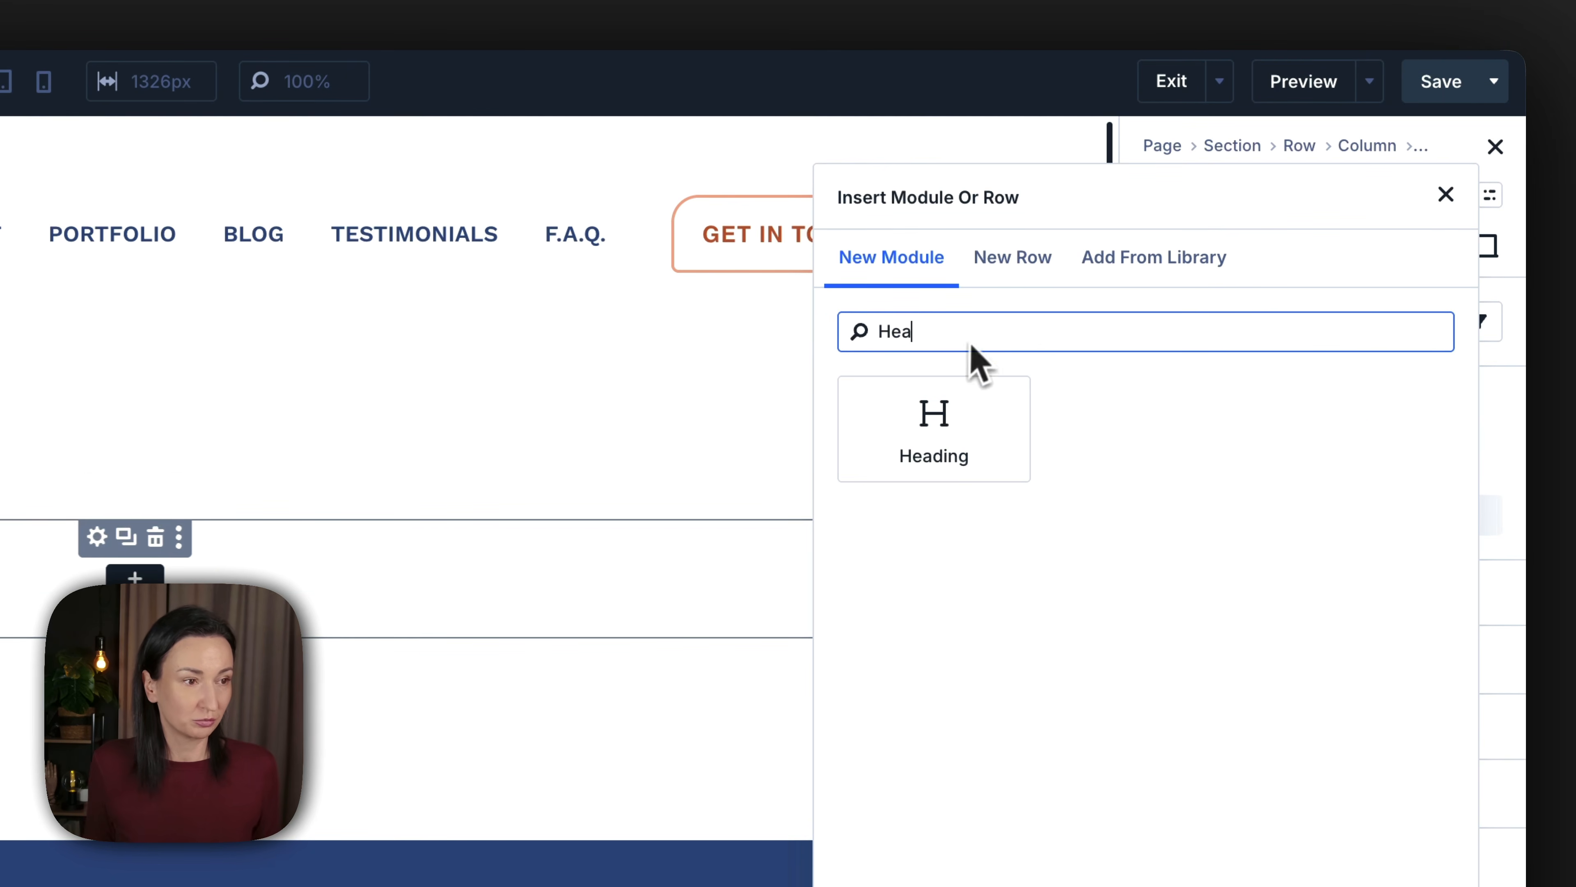
pyautogui.click(947, 434)
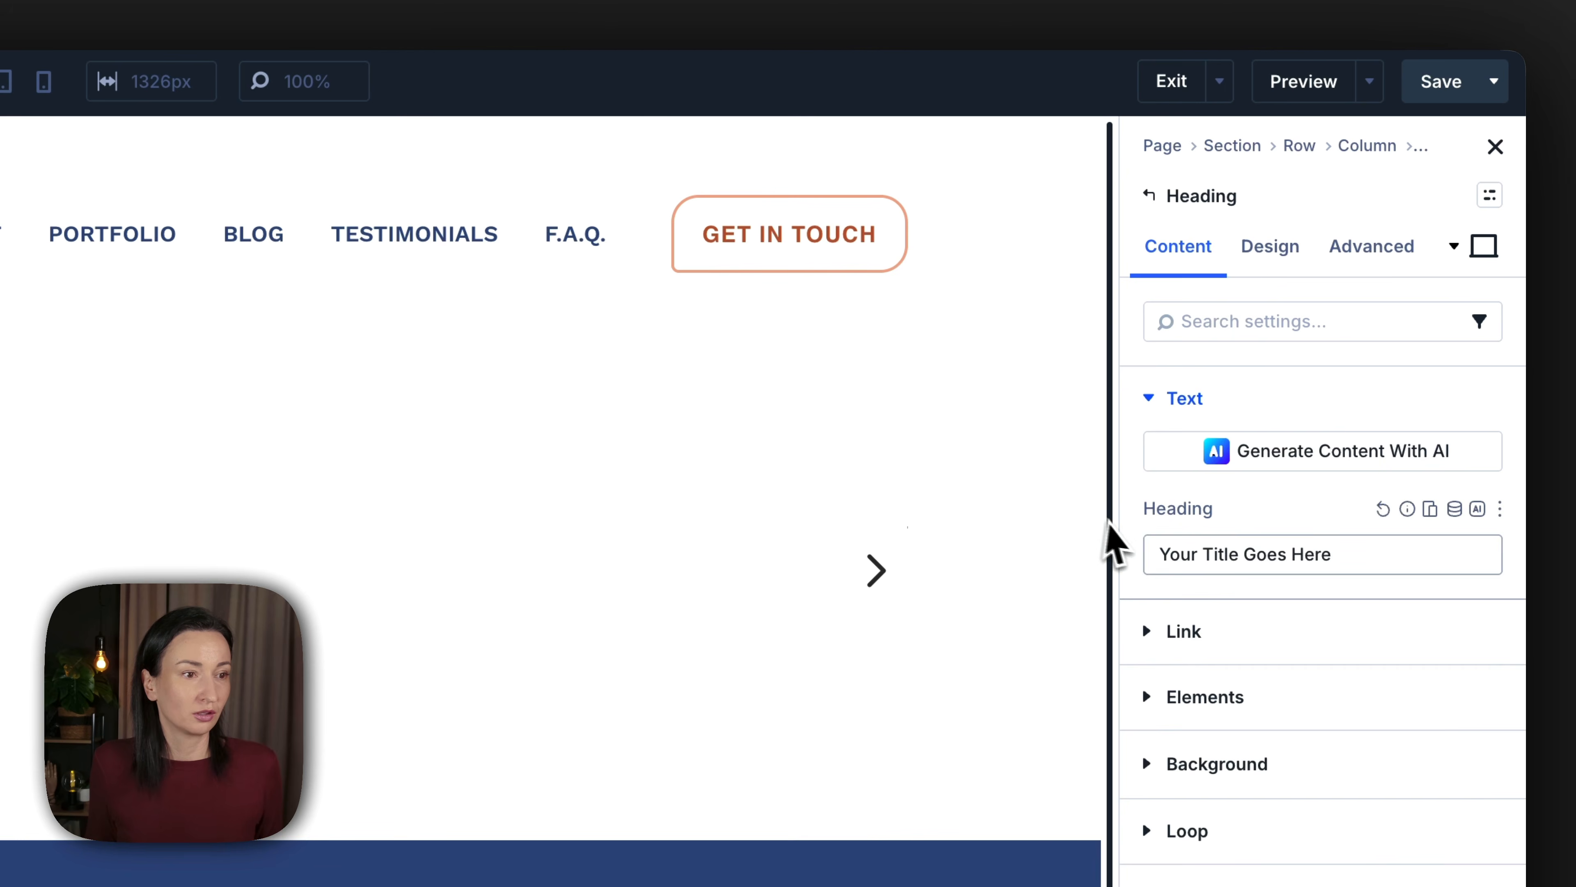
# Add a Text module below the Heading in the carousel slide.
pyautogui.click(1149, 196)
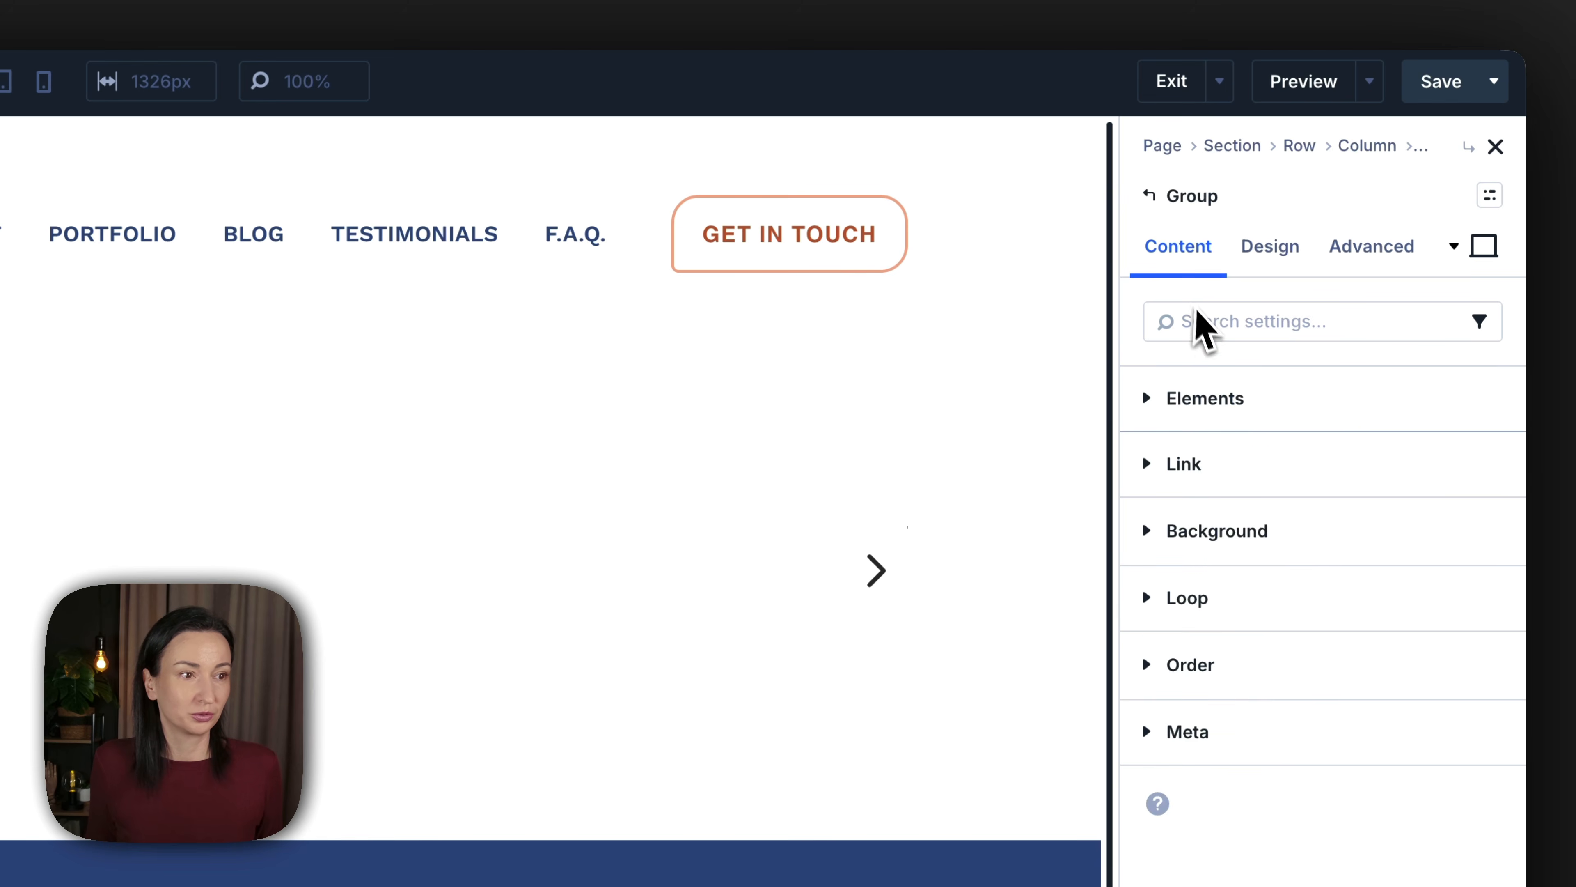
pyautogui.click(1236, 400)
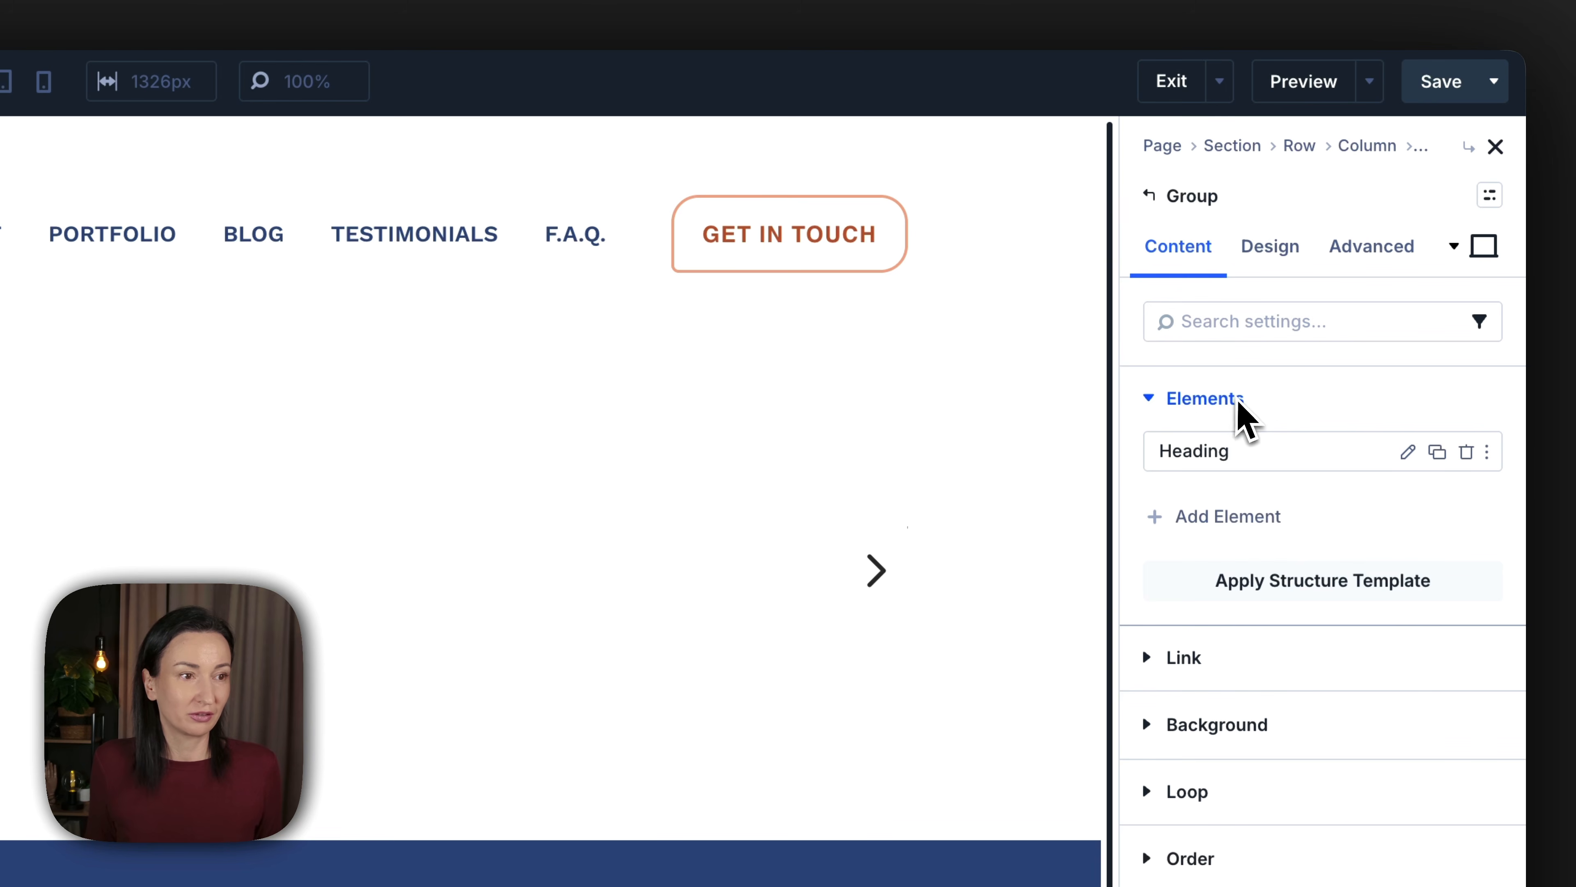
pyautogui.click(1249, 520)
pyautogui.write('tex')
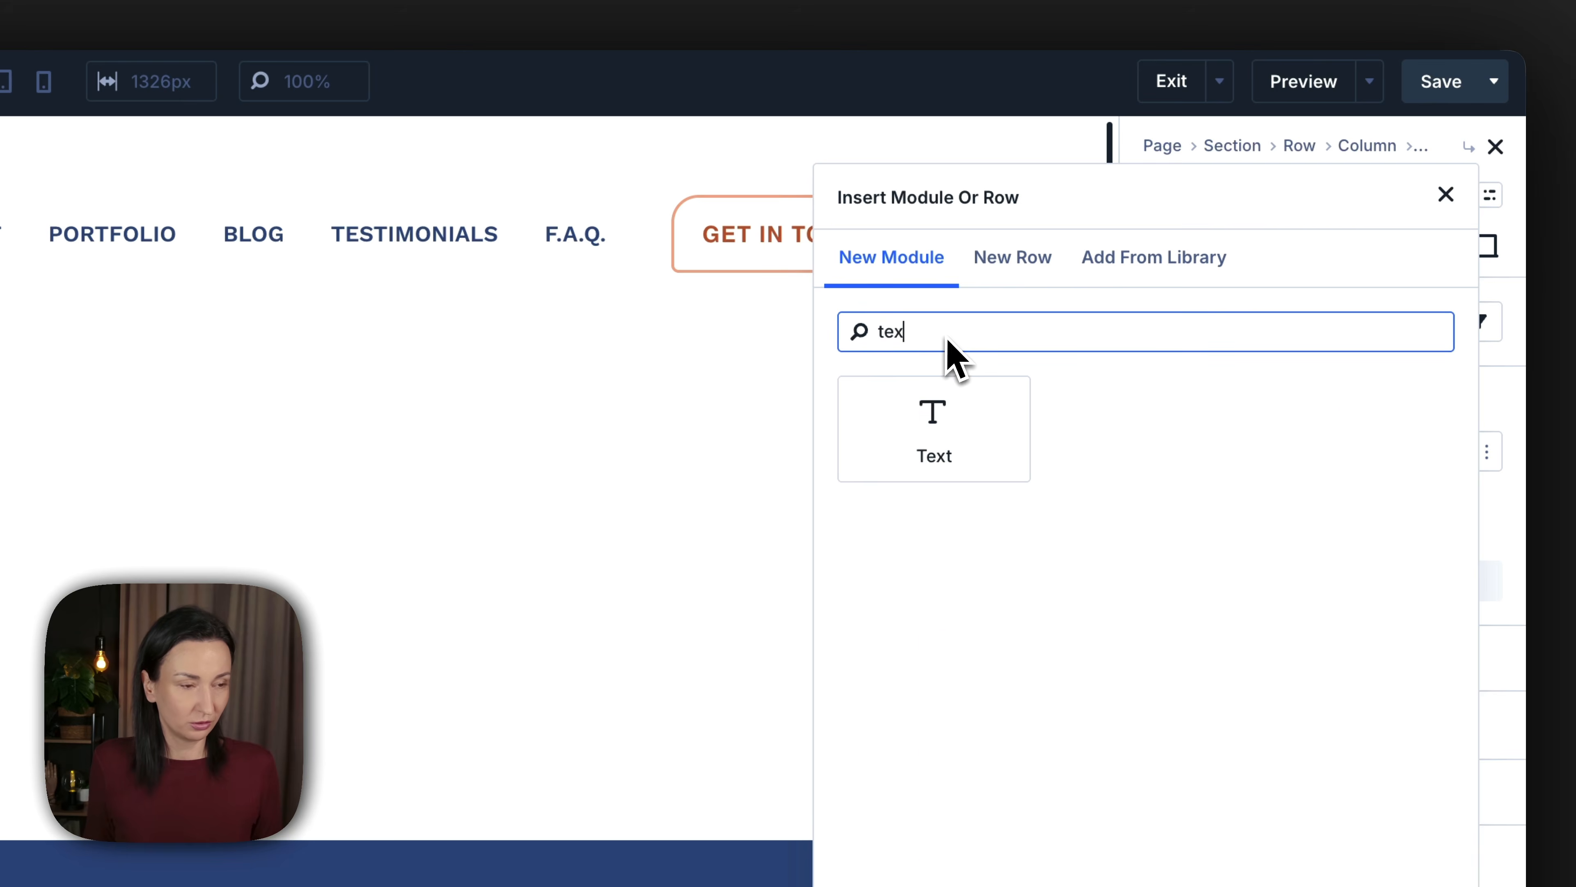
pyautogui.click(960, 424)
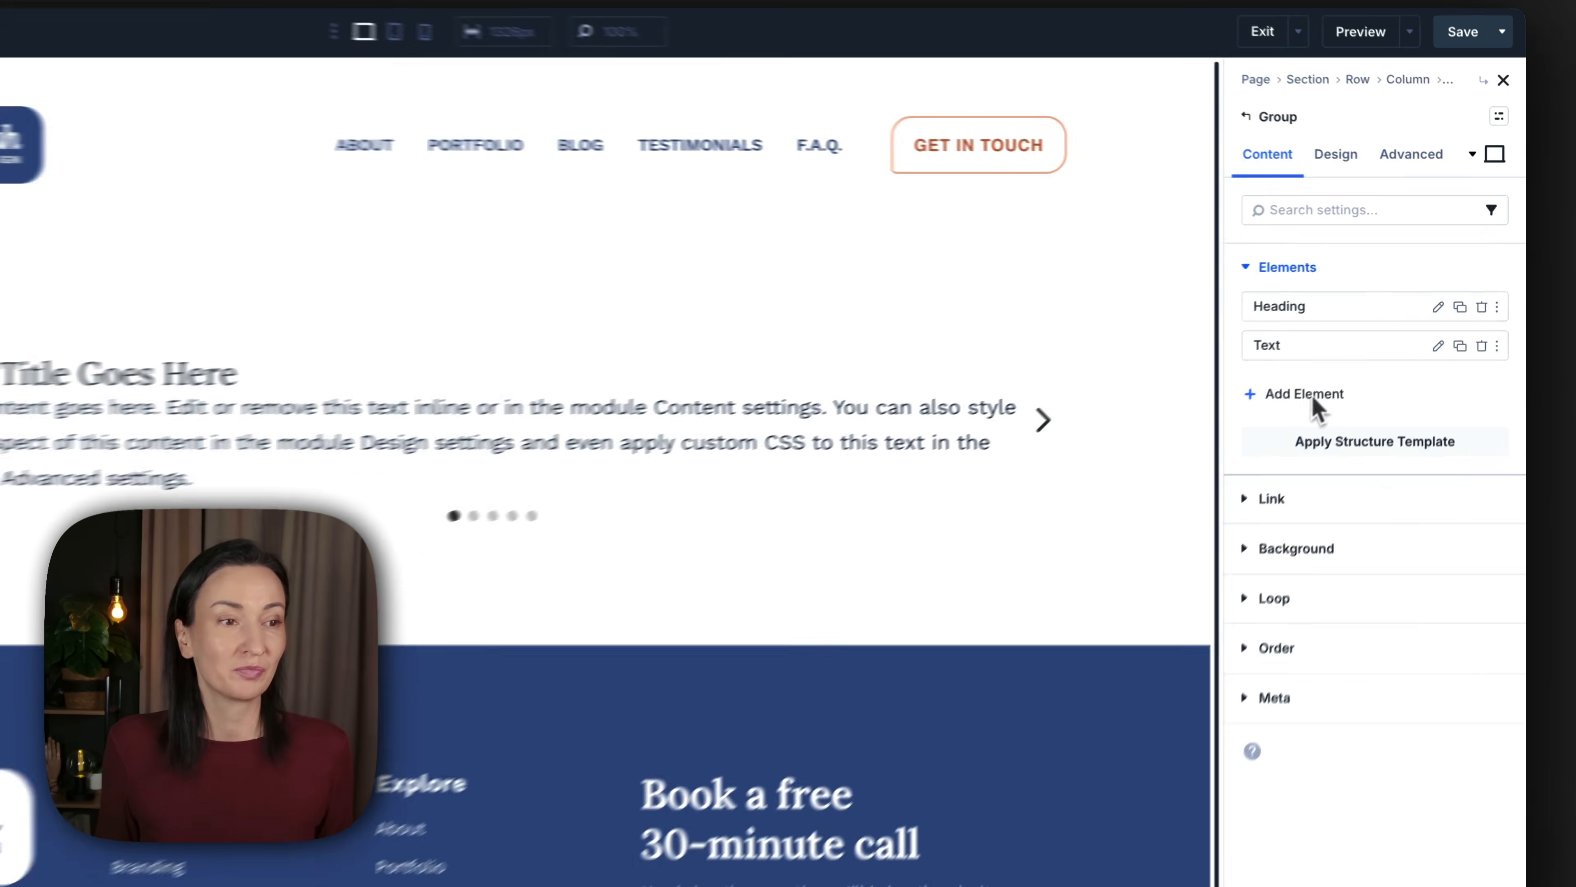
# Add a Group below the Text module in the carousel slide and insert an Image module into that group.
pyautogui.click(1352, 337)
pyautogui.click(1218, 283)
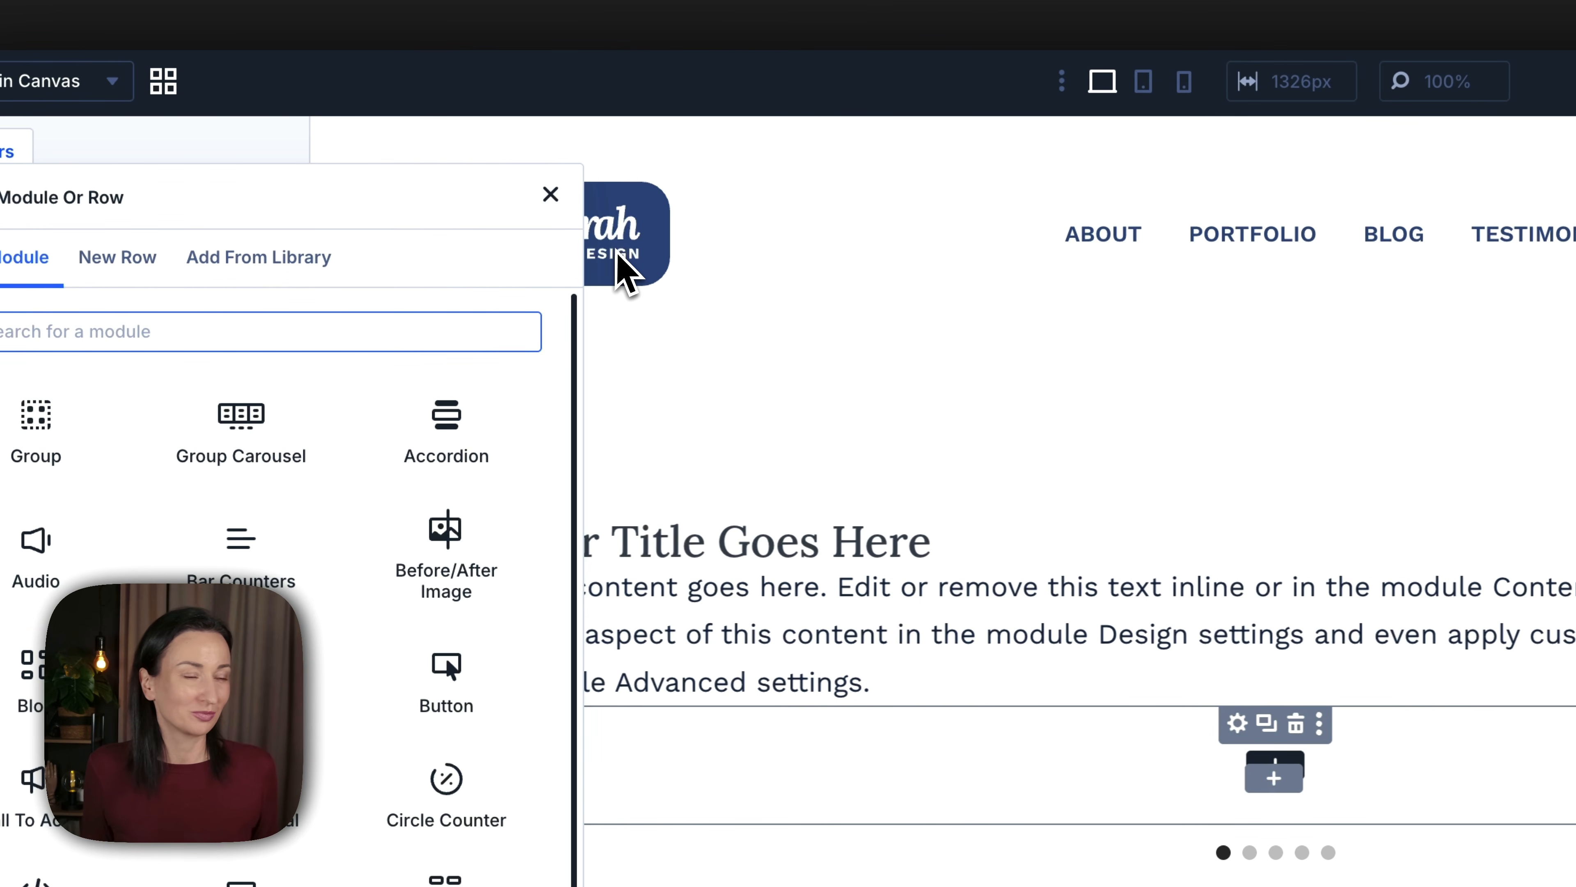
pyautogui.click(549, 194)
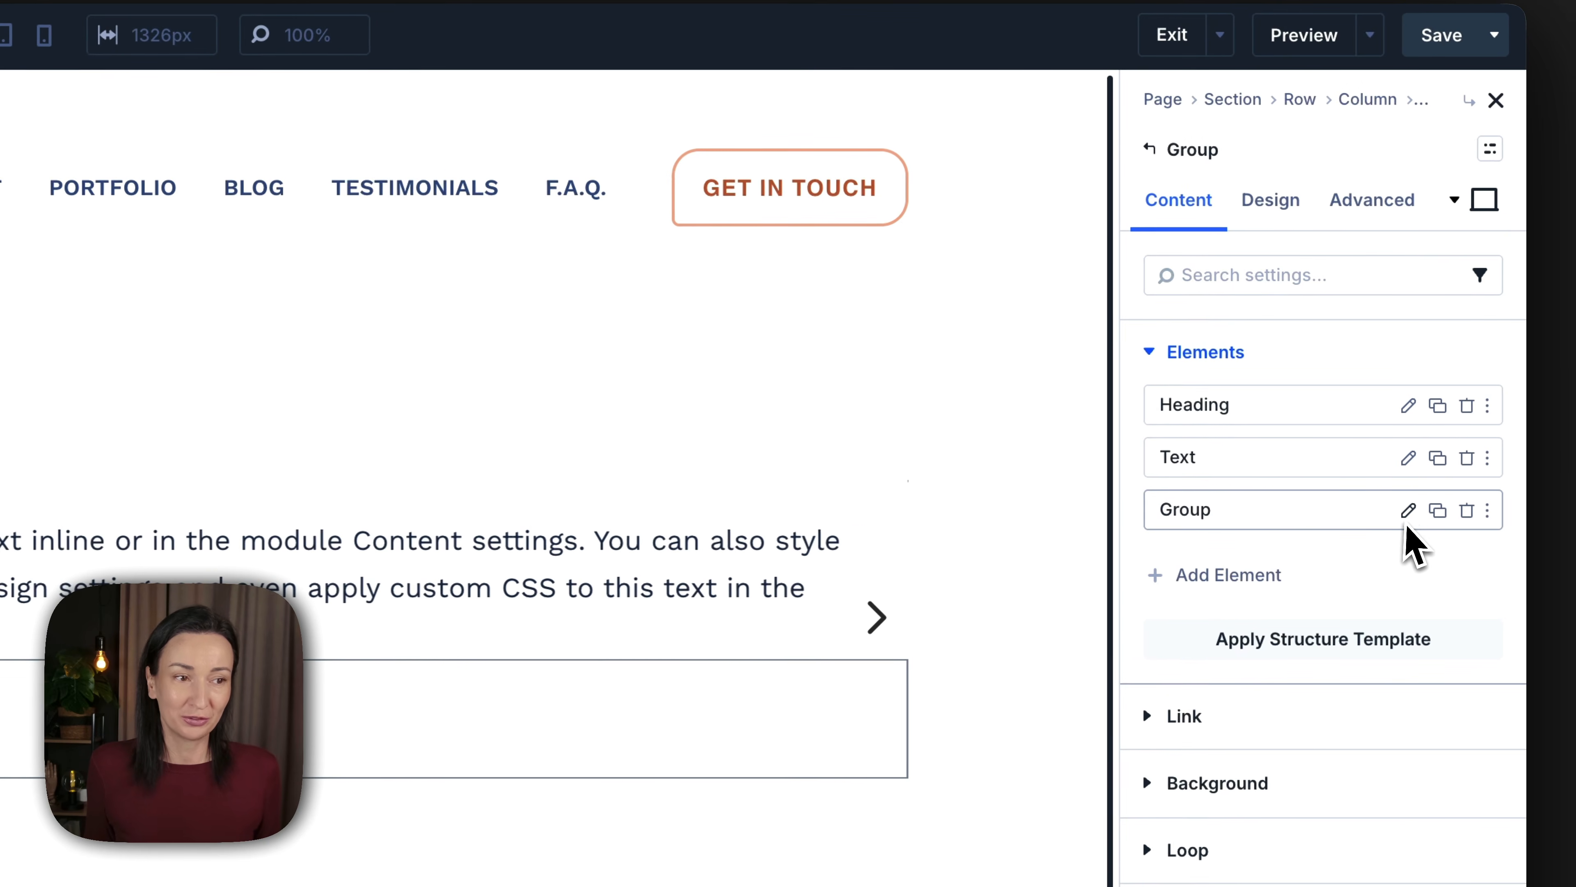
pyautogui.click(1412, 512)
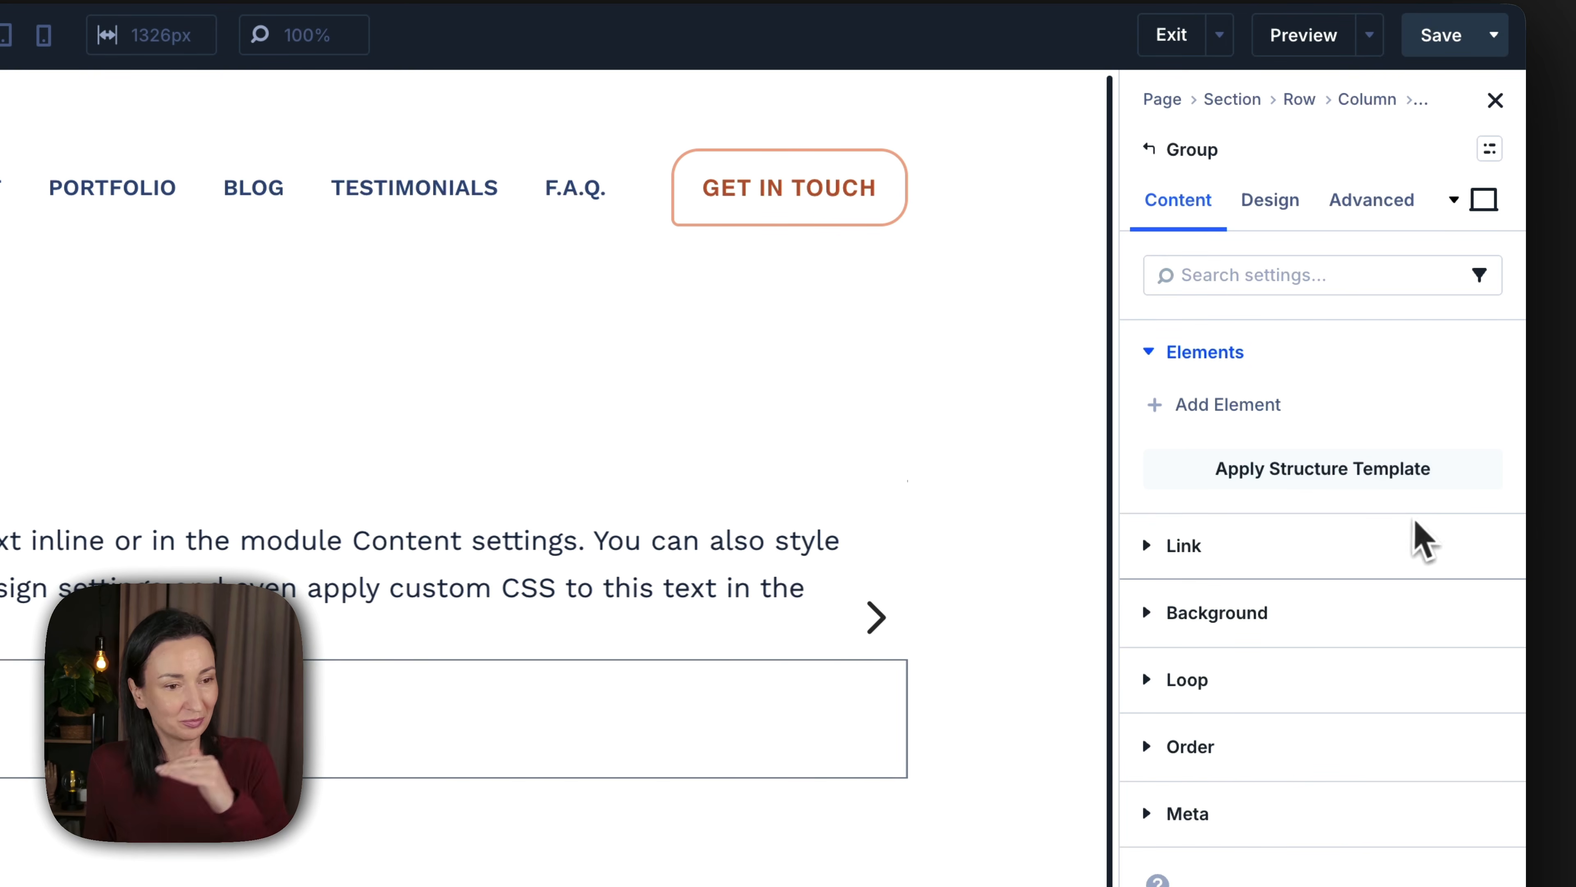
pyautogui.click(1254, 417)
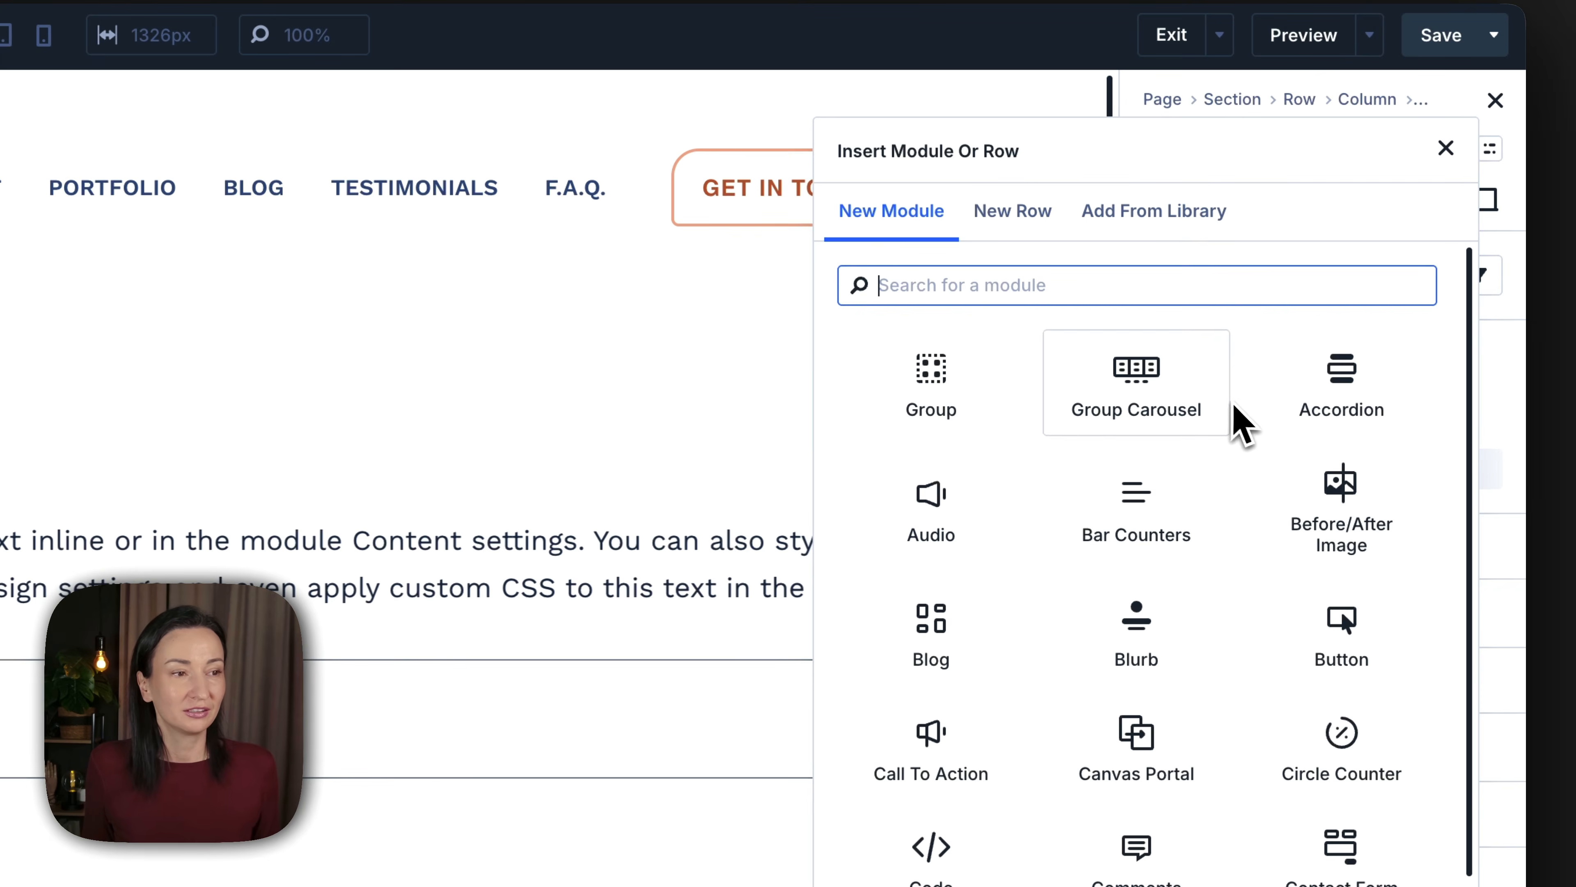
pyautogui.write('im')
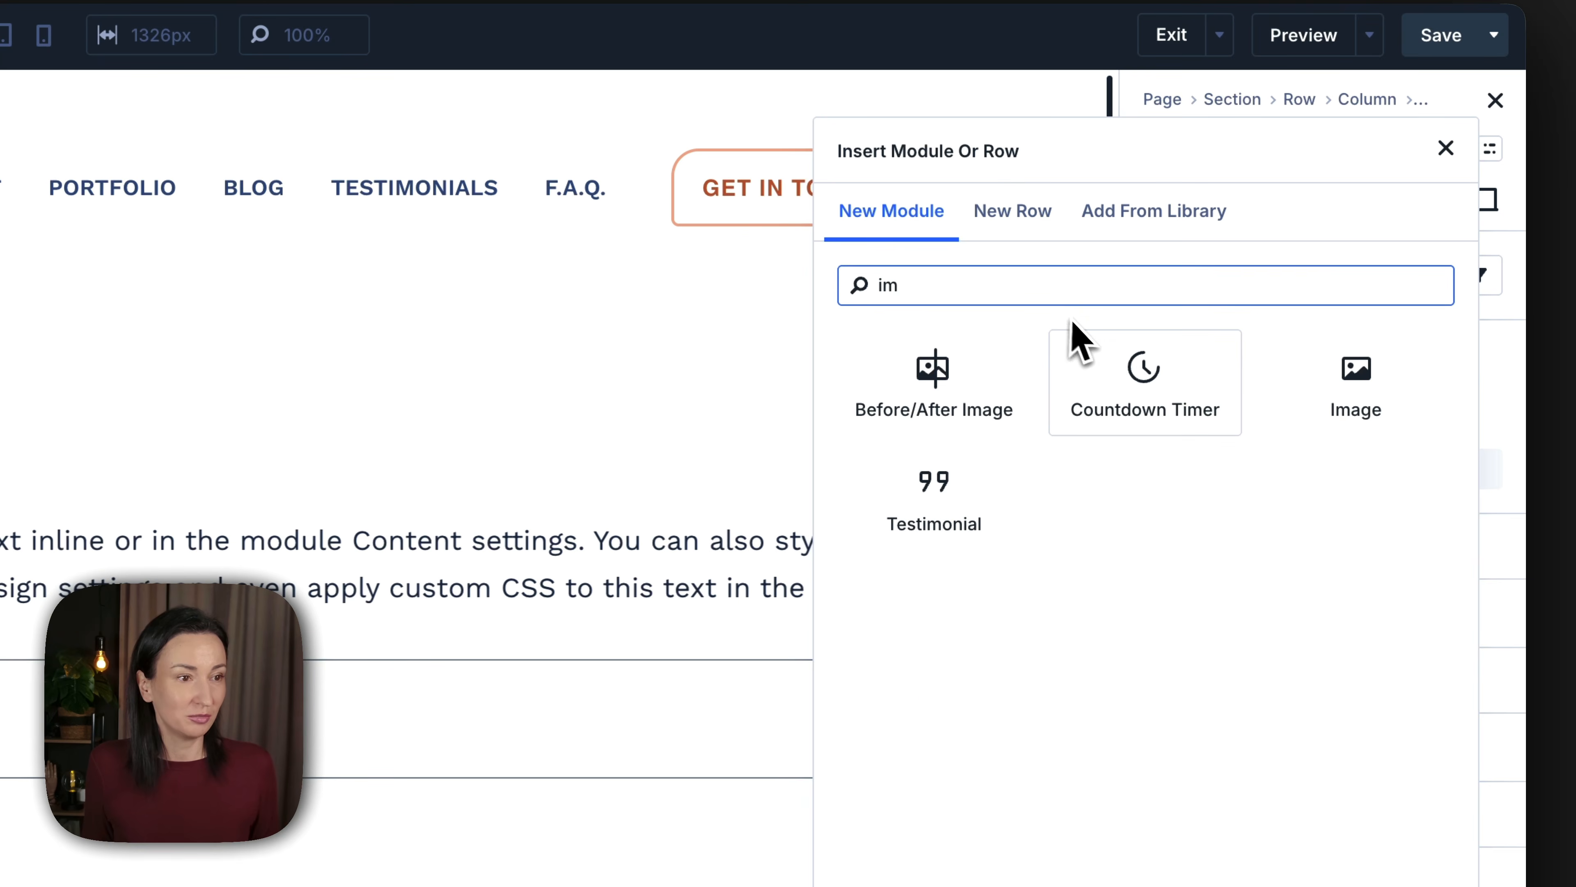
pyautogui.click(1276, 388)
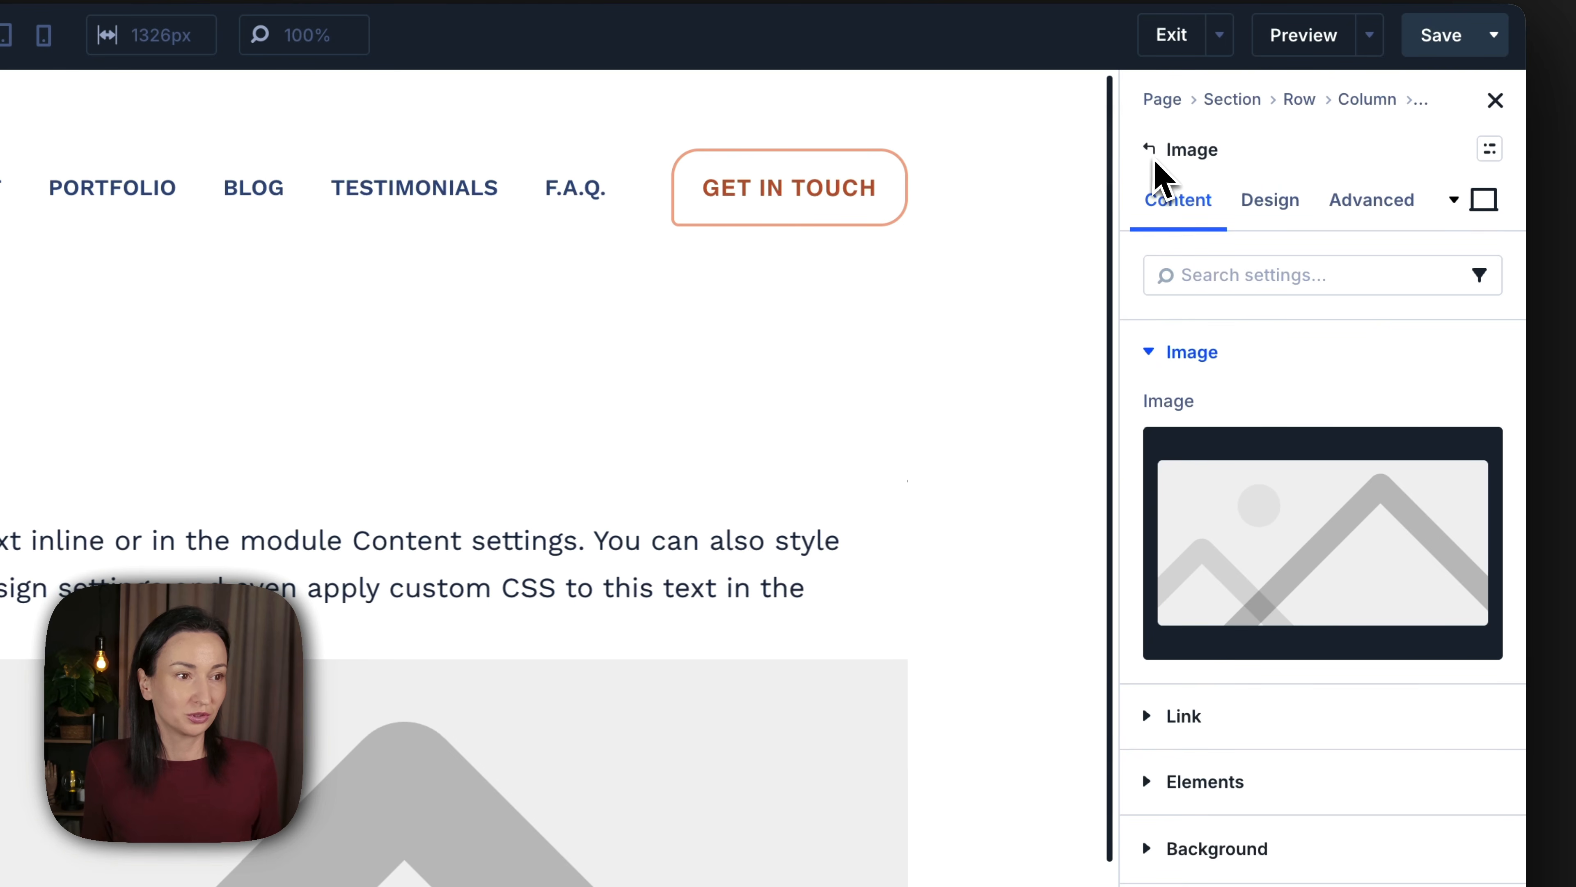
# Set a small fixed width for the Image module in its sizing options.
pyautogui.click(1270, 204)
pyautogui.click(1297, 494)
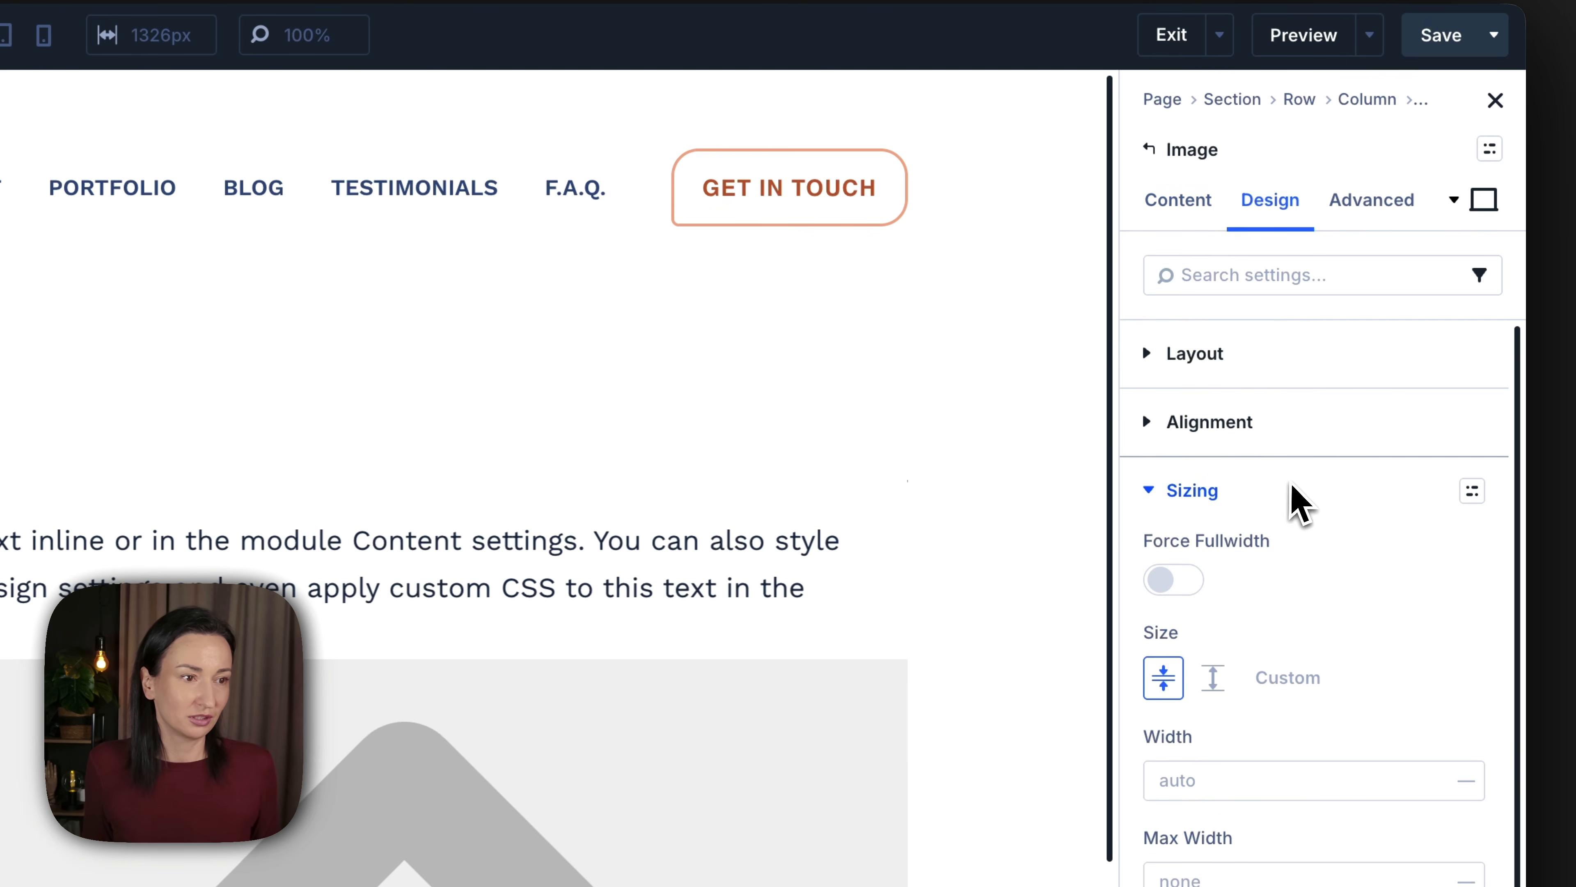
pyautogui.click(1250, 658)
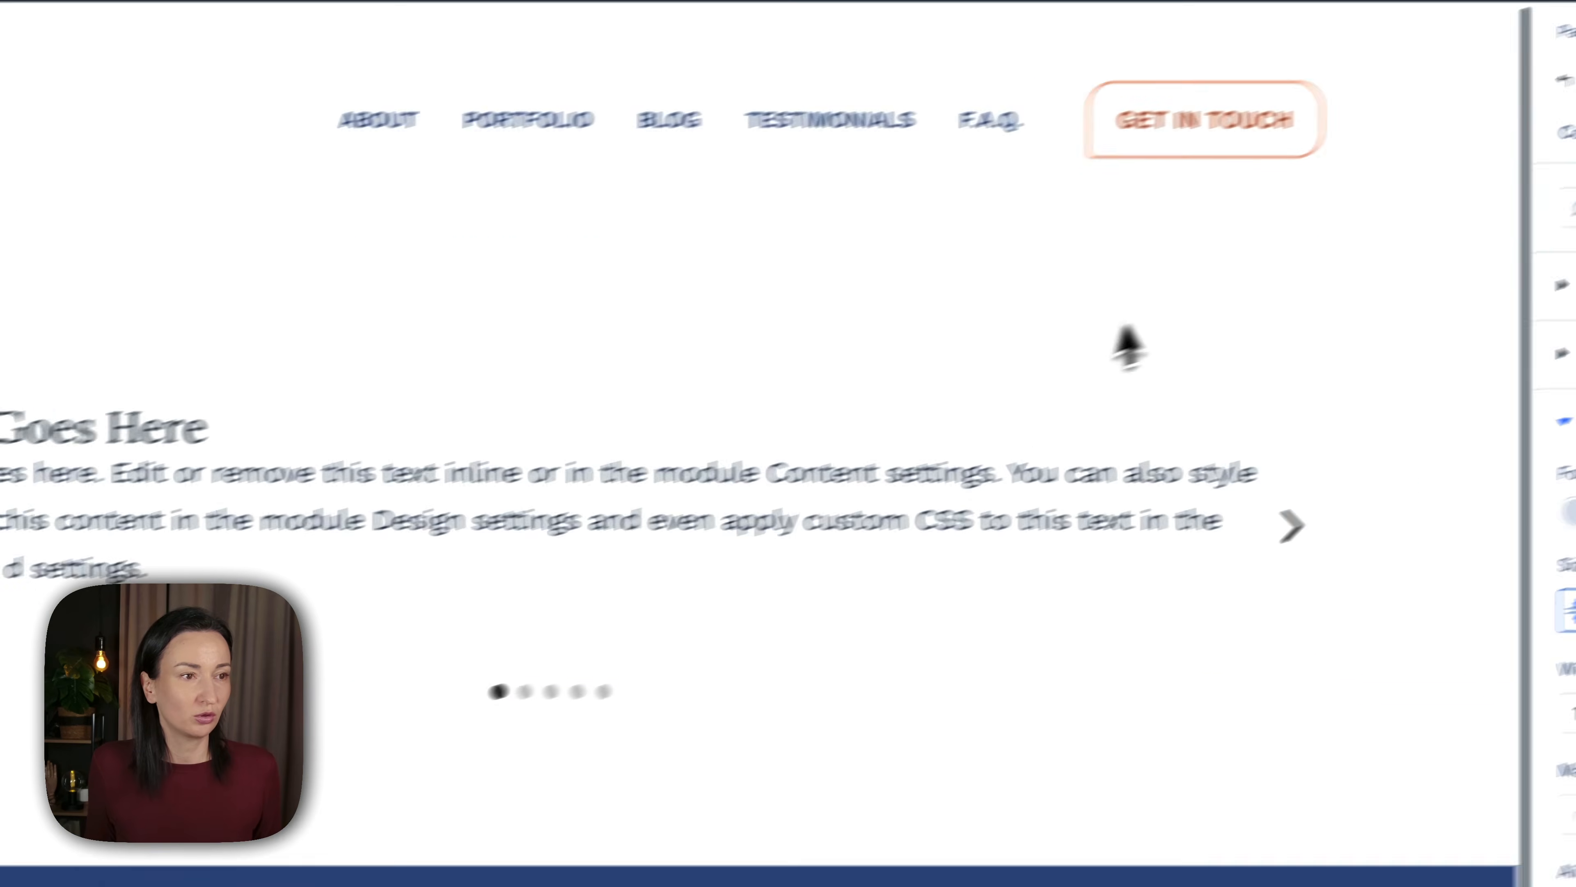
# Add a nested Group after the Image inside the slide's group.
pyautogui.click(1154, 197)
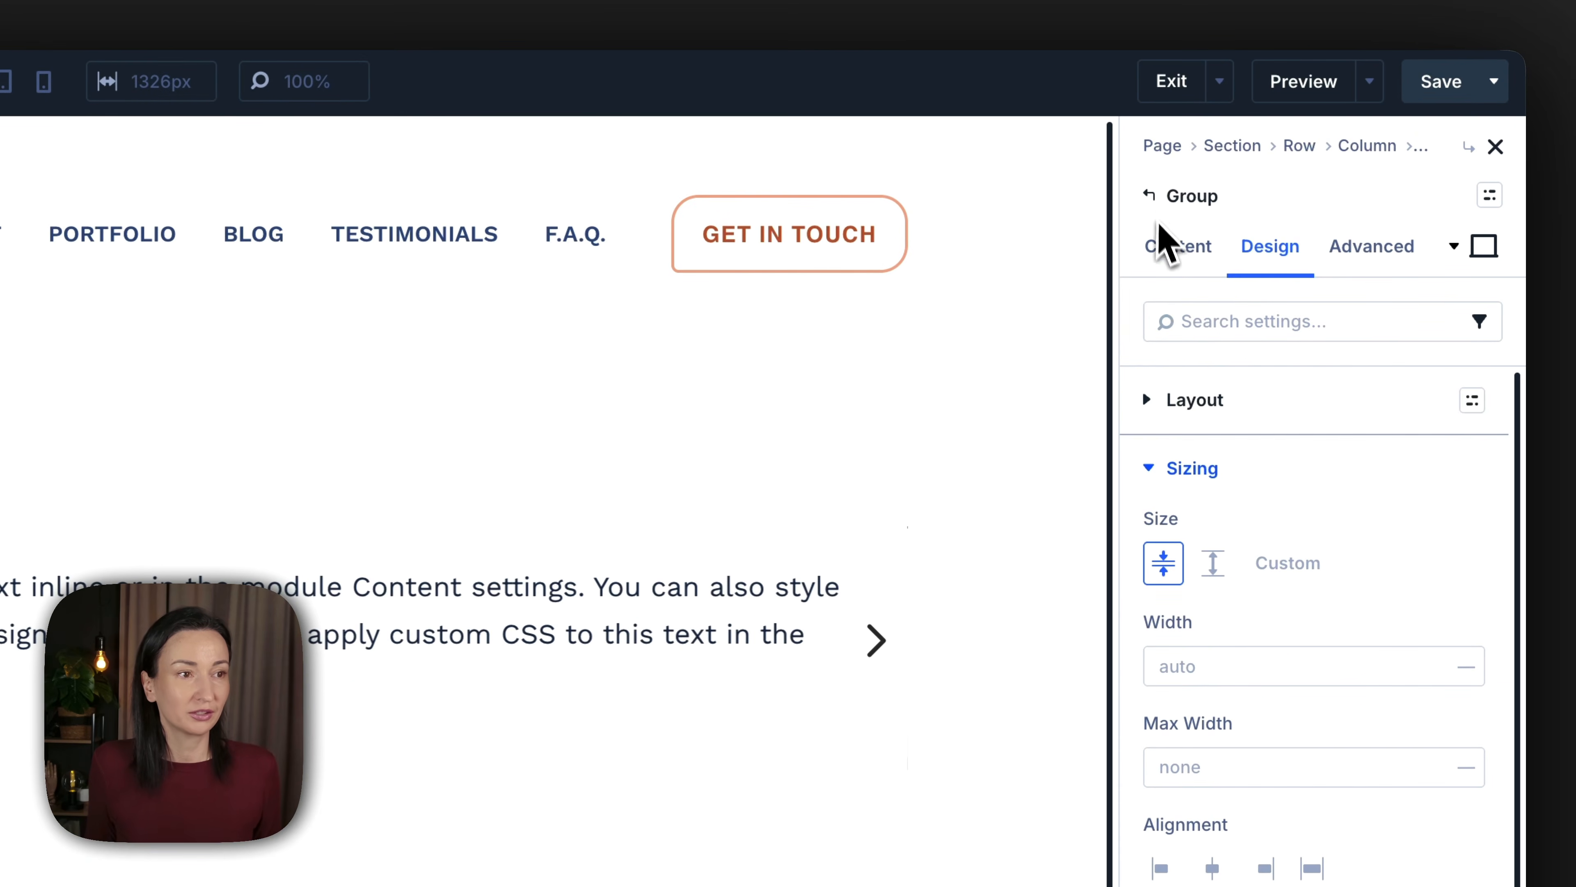
pyautogui.click(1178, 246)
pyautogui.click(1203, 399)
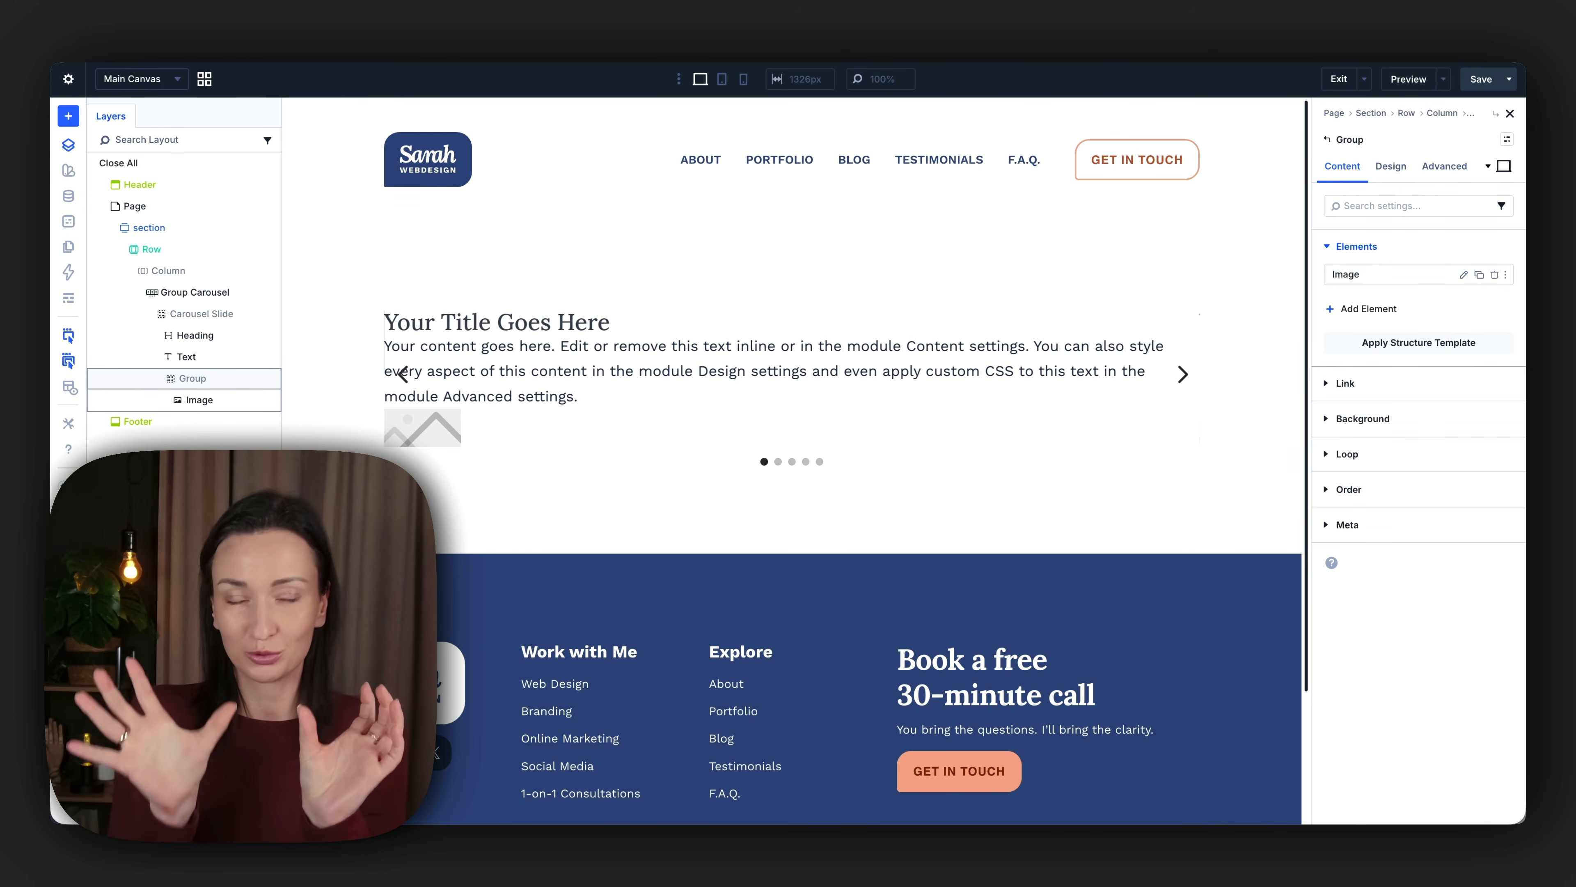
pyautogui.click(1369, 309)
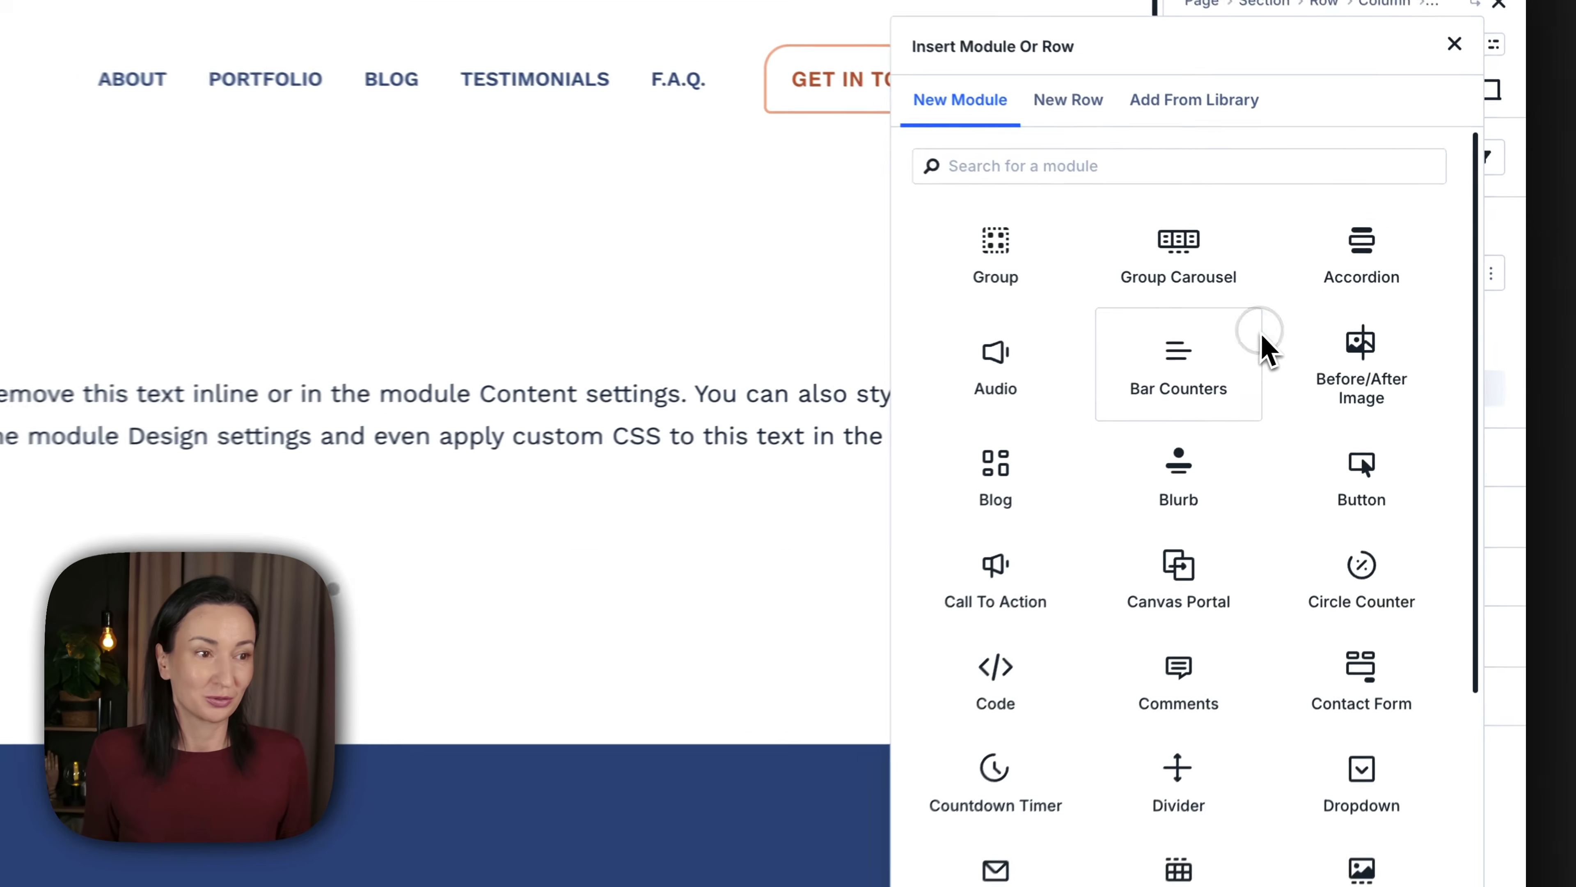
pyautogui.click(1225, 264)
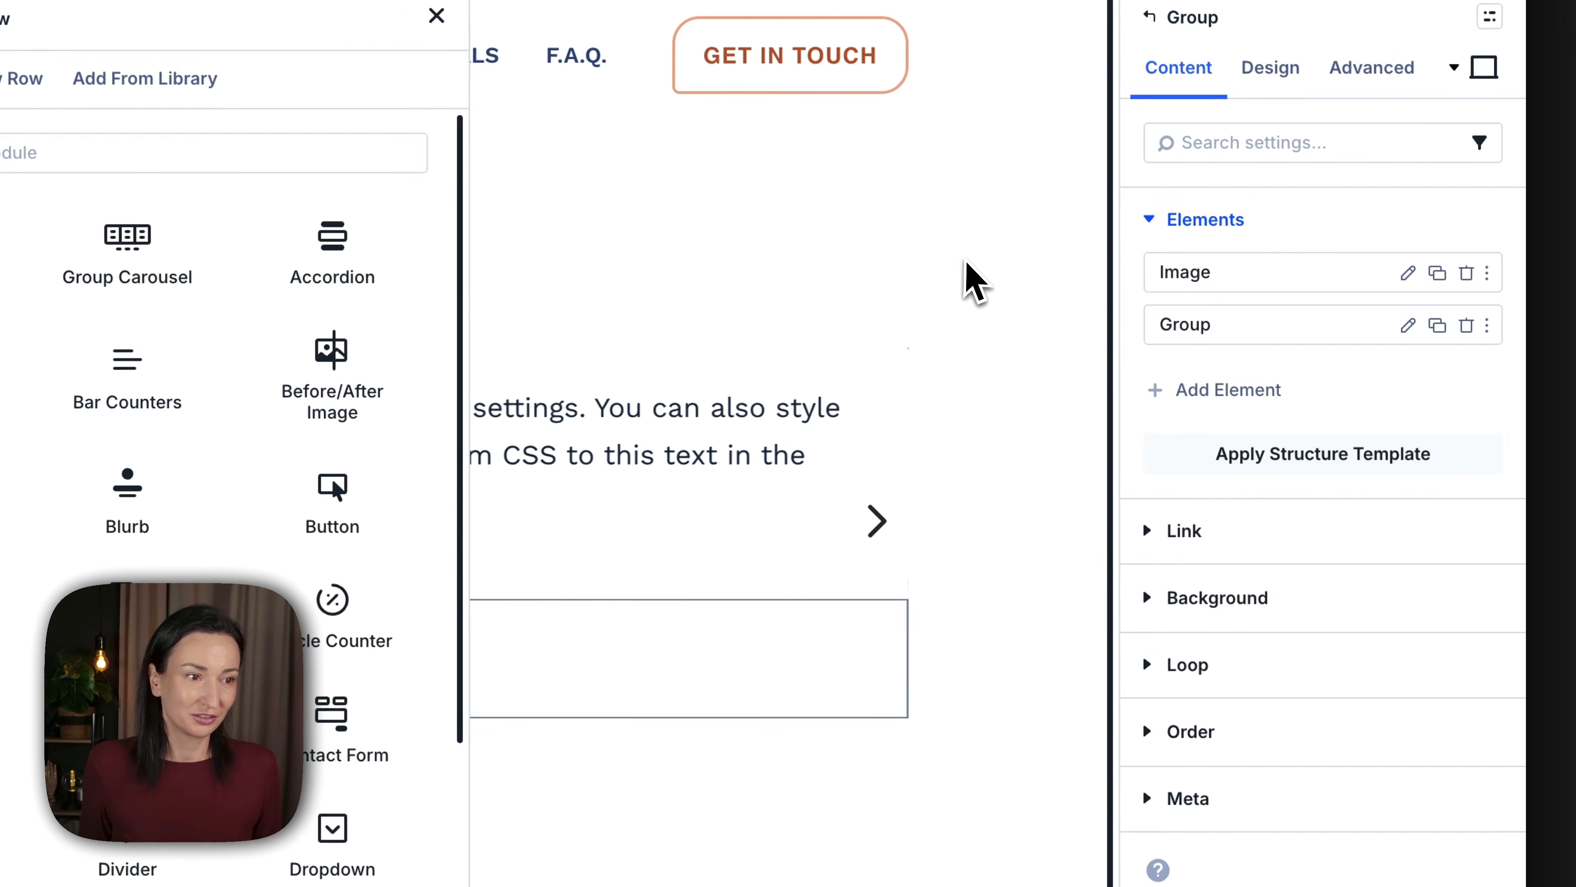
# Add a Text module inside the nested group and replace its body with "client name".
pyautogui.click(1408, 327)
pyautogui.click(1210, 276)
pyautogui.write('tex')
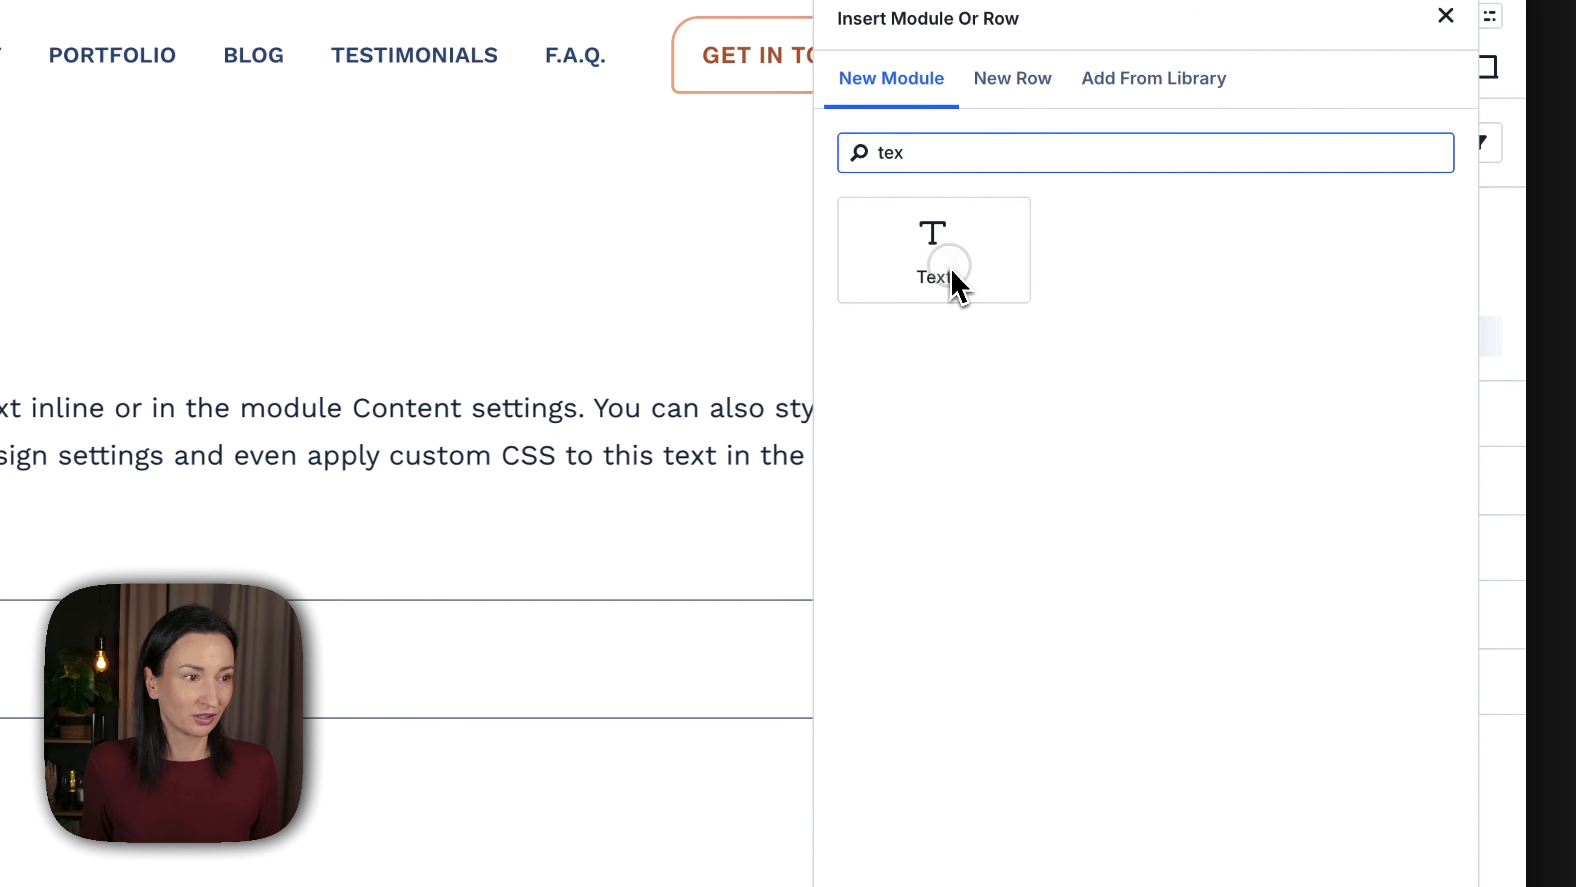
pyautogui.click(945, 273)
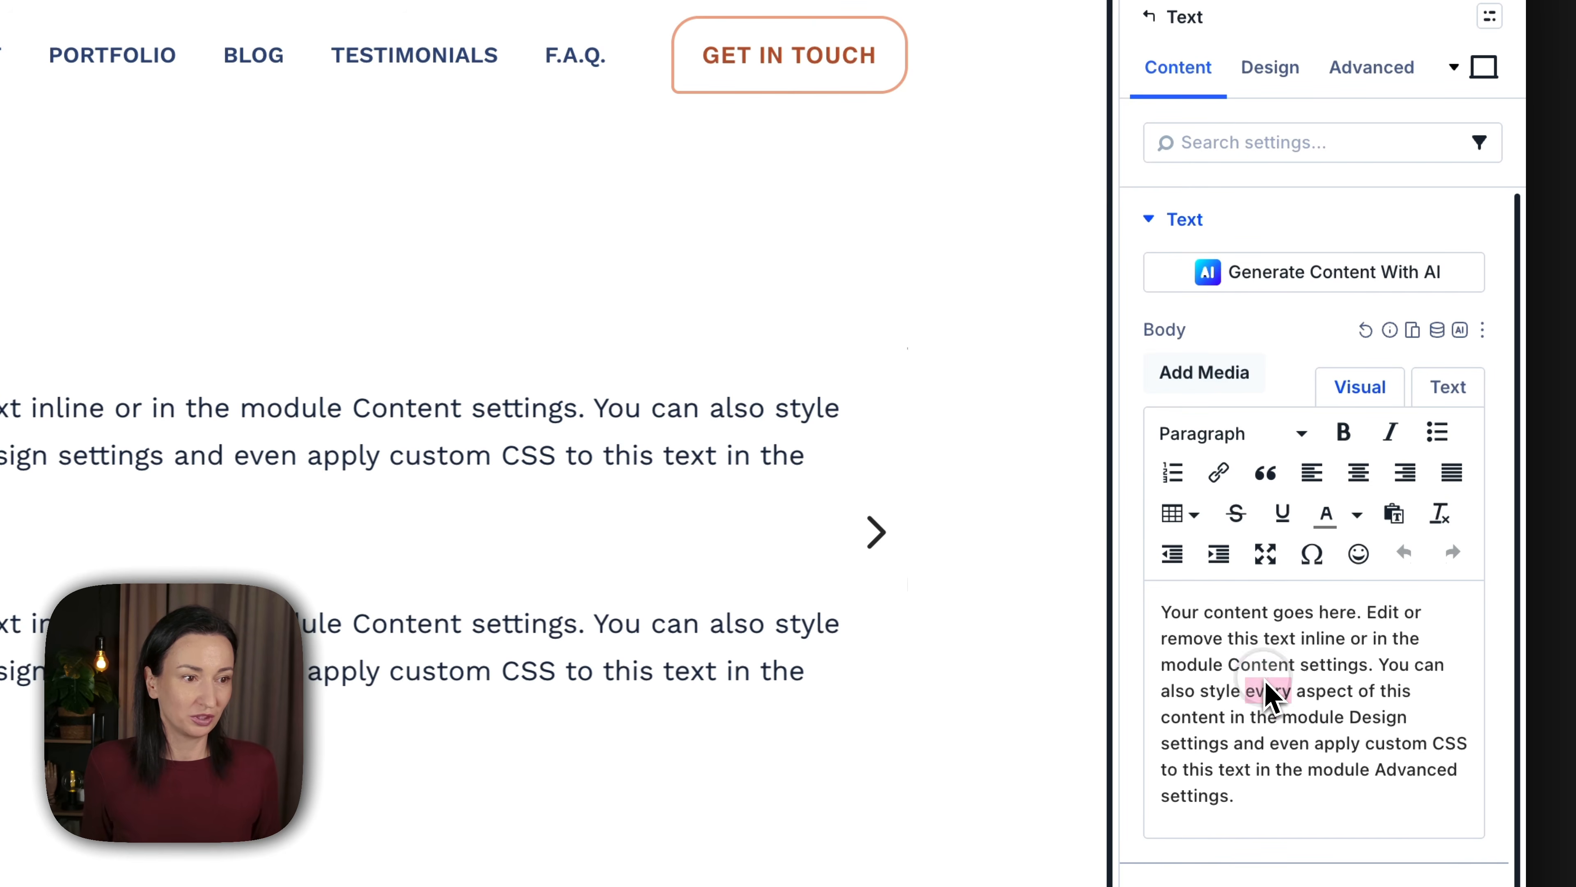
pyautogui.click(1267, 693)
pyautogui.hotkey('ctrl', 'a')
pyautogui.write('cli')
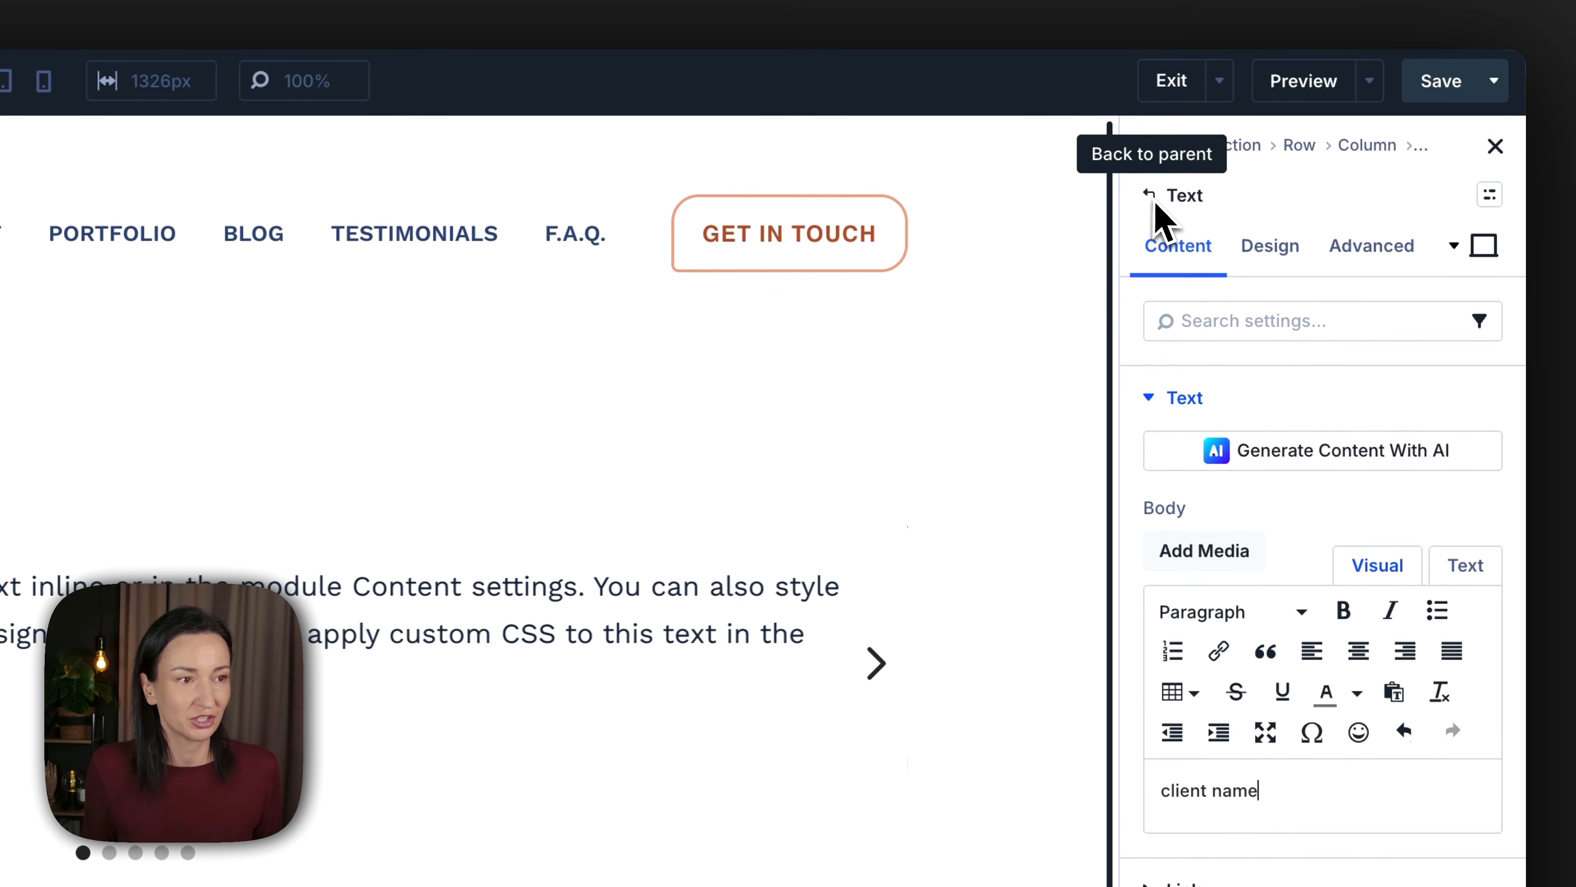
# Add a second Text module below the client name text in the nested group.
pyautogui.click(1151, 191)
pyautogui.click(1167, 388)
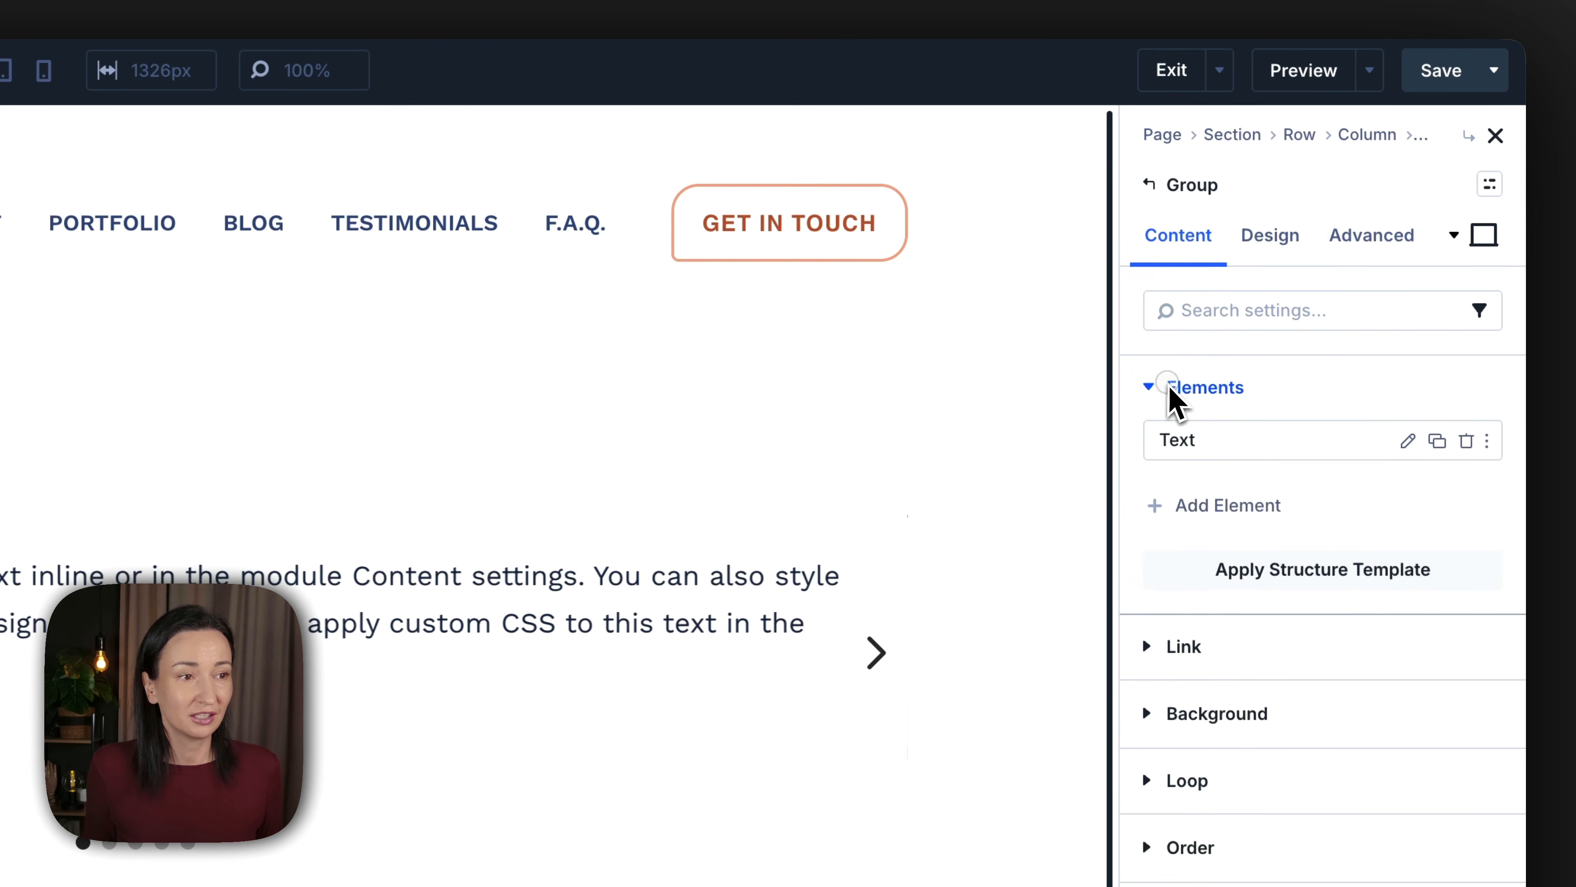
pyautogui.click(1151, 186)
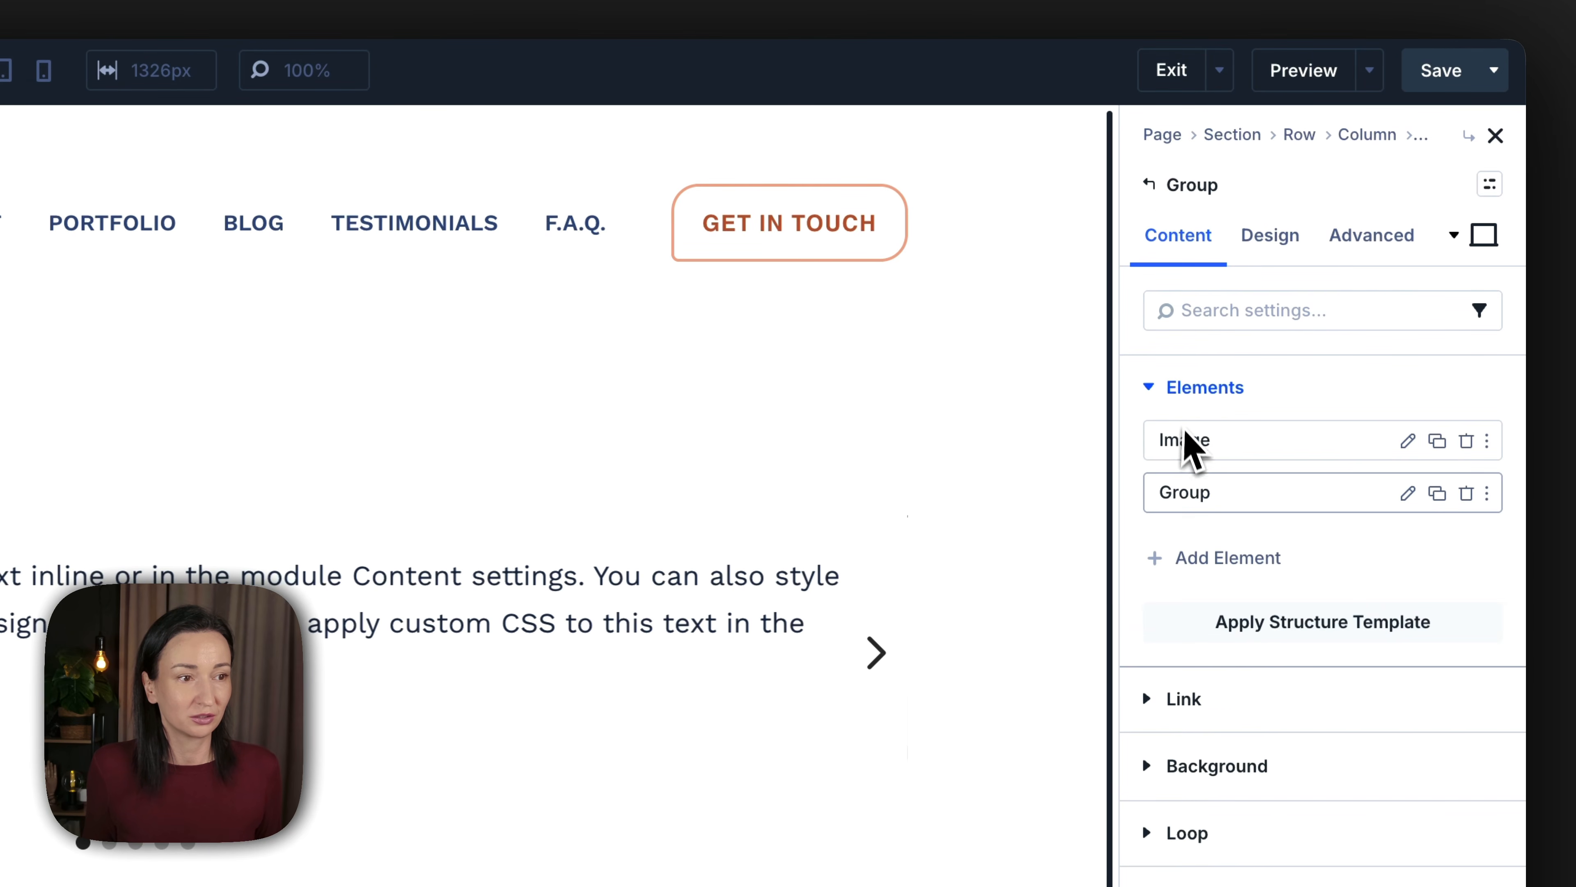
pyautogui.click(1407, 493)
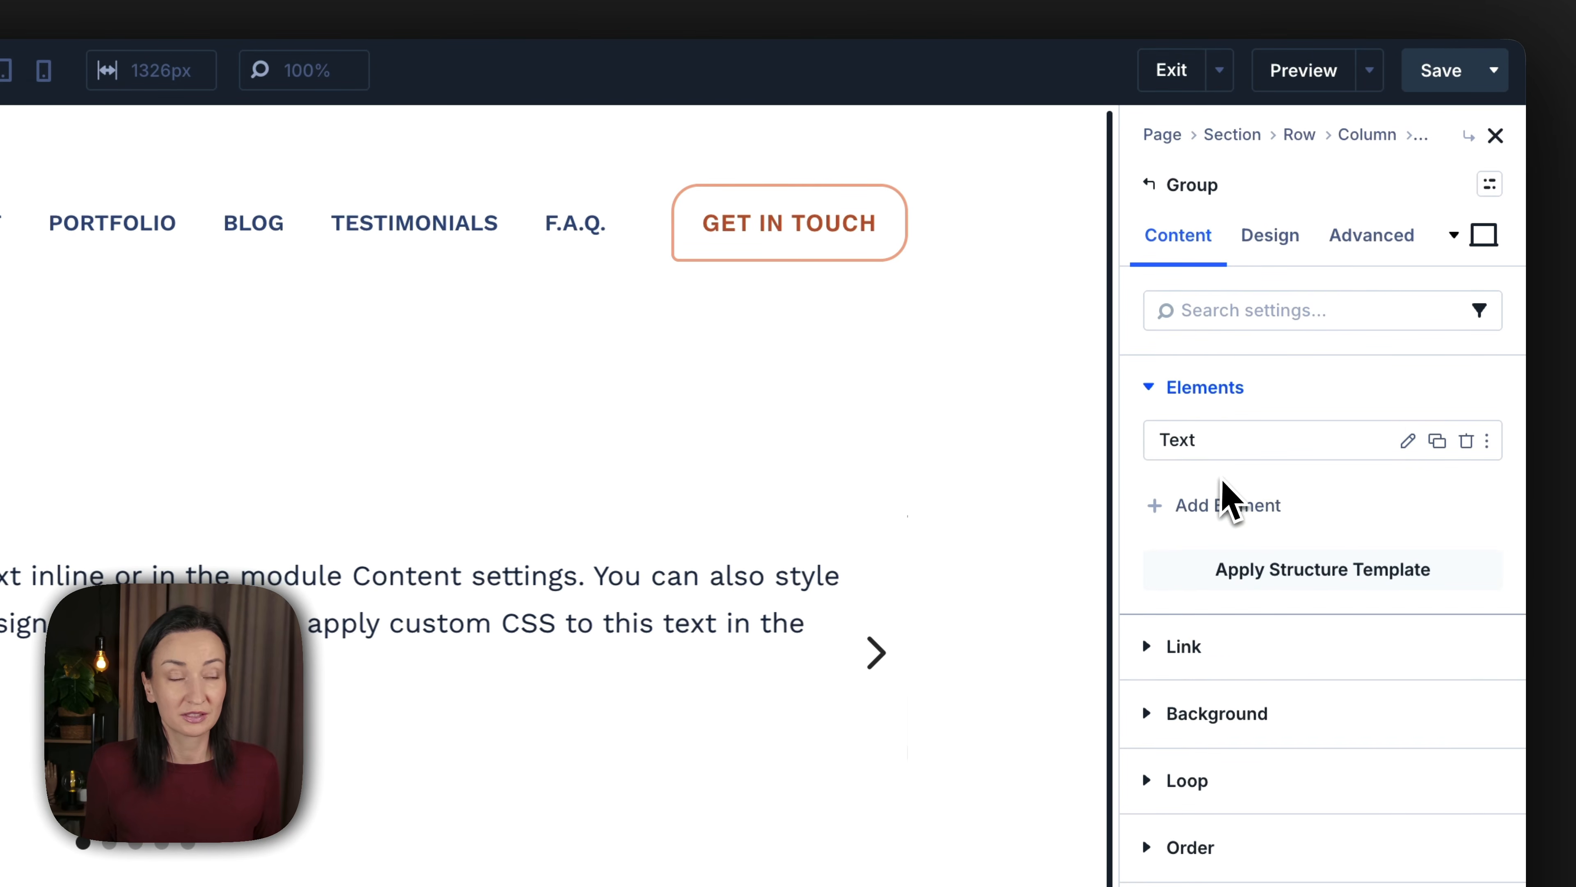
pyautogui.click(1229, 505)
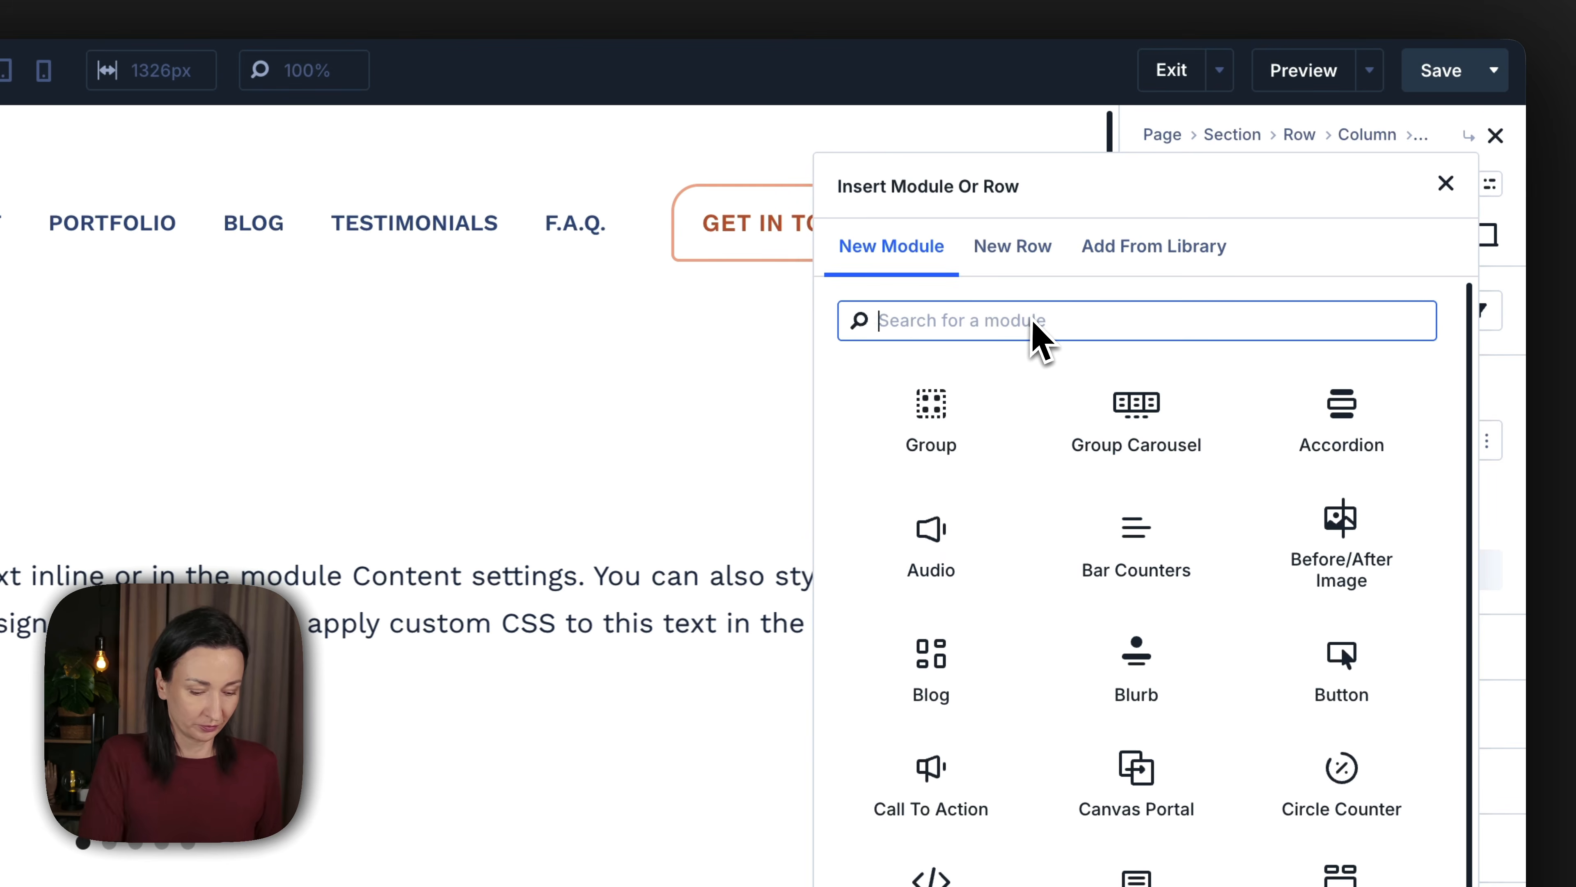
pyautogui.write('text')
pyautogui.click(1014, 379)
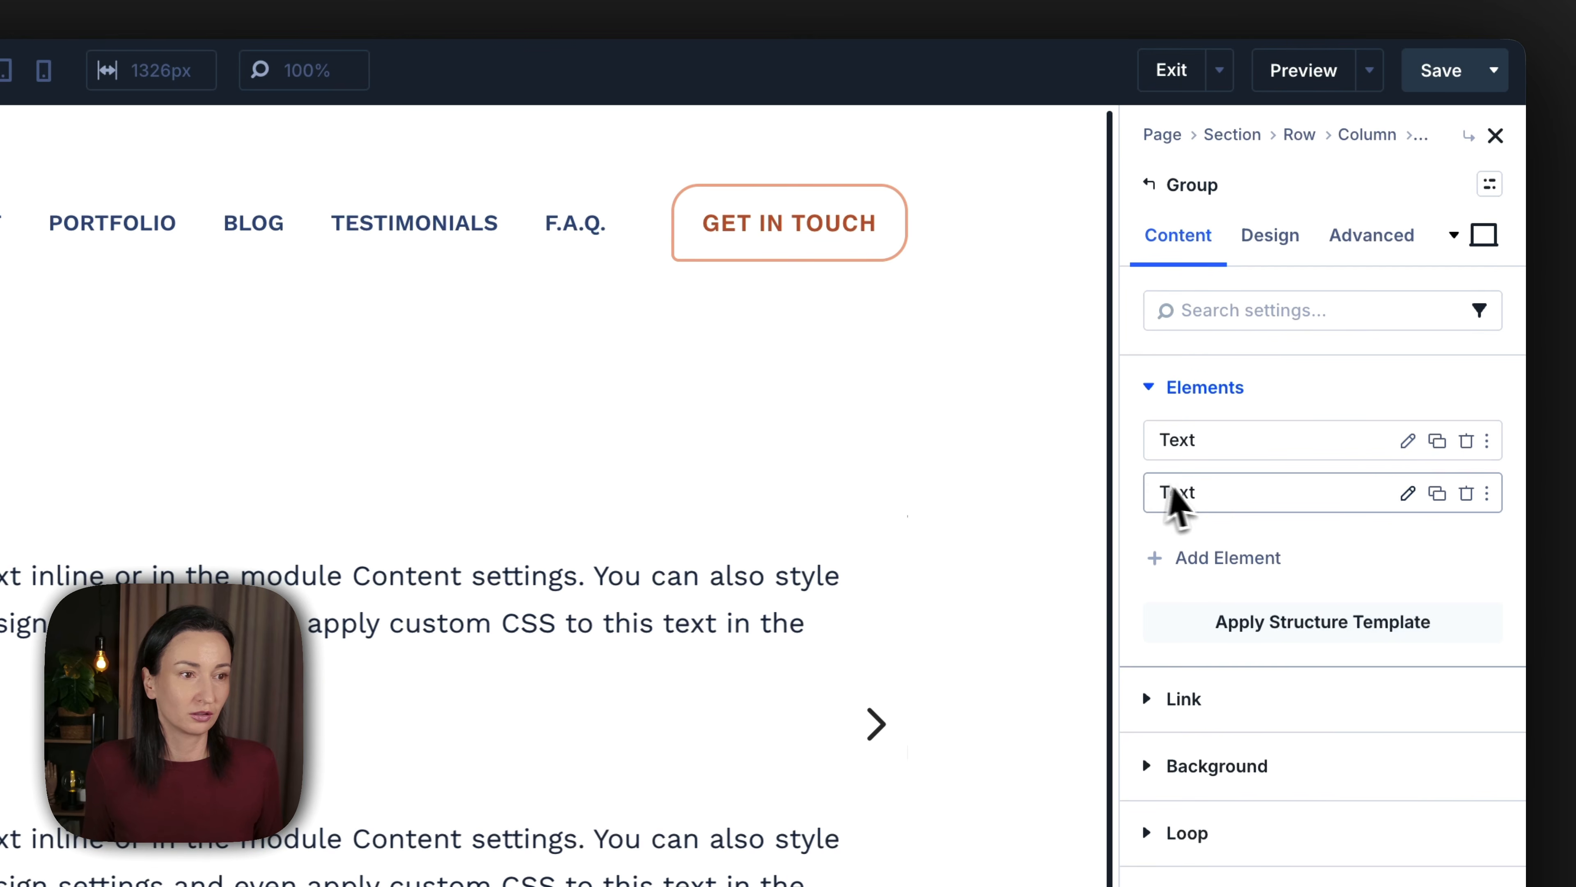
# Replace the body of the second Text module in the nested group with "client business".
pyautogui.click(1404, 495)
pyautogui.click(1273, 401)
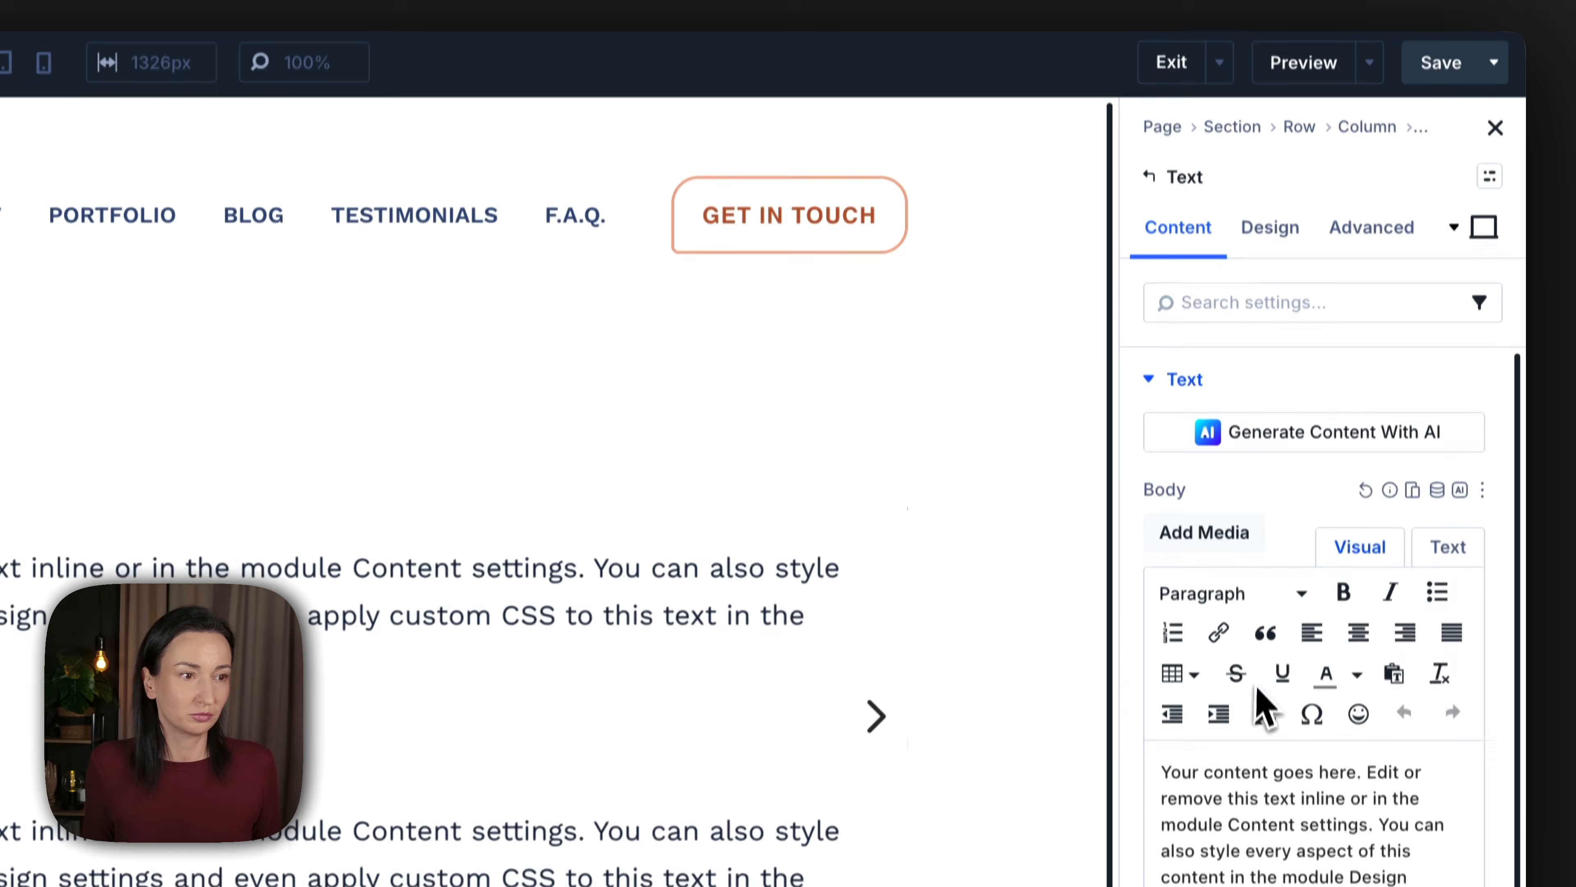
pyautogui.tripleClick(1263, 860)
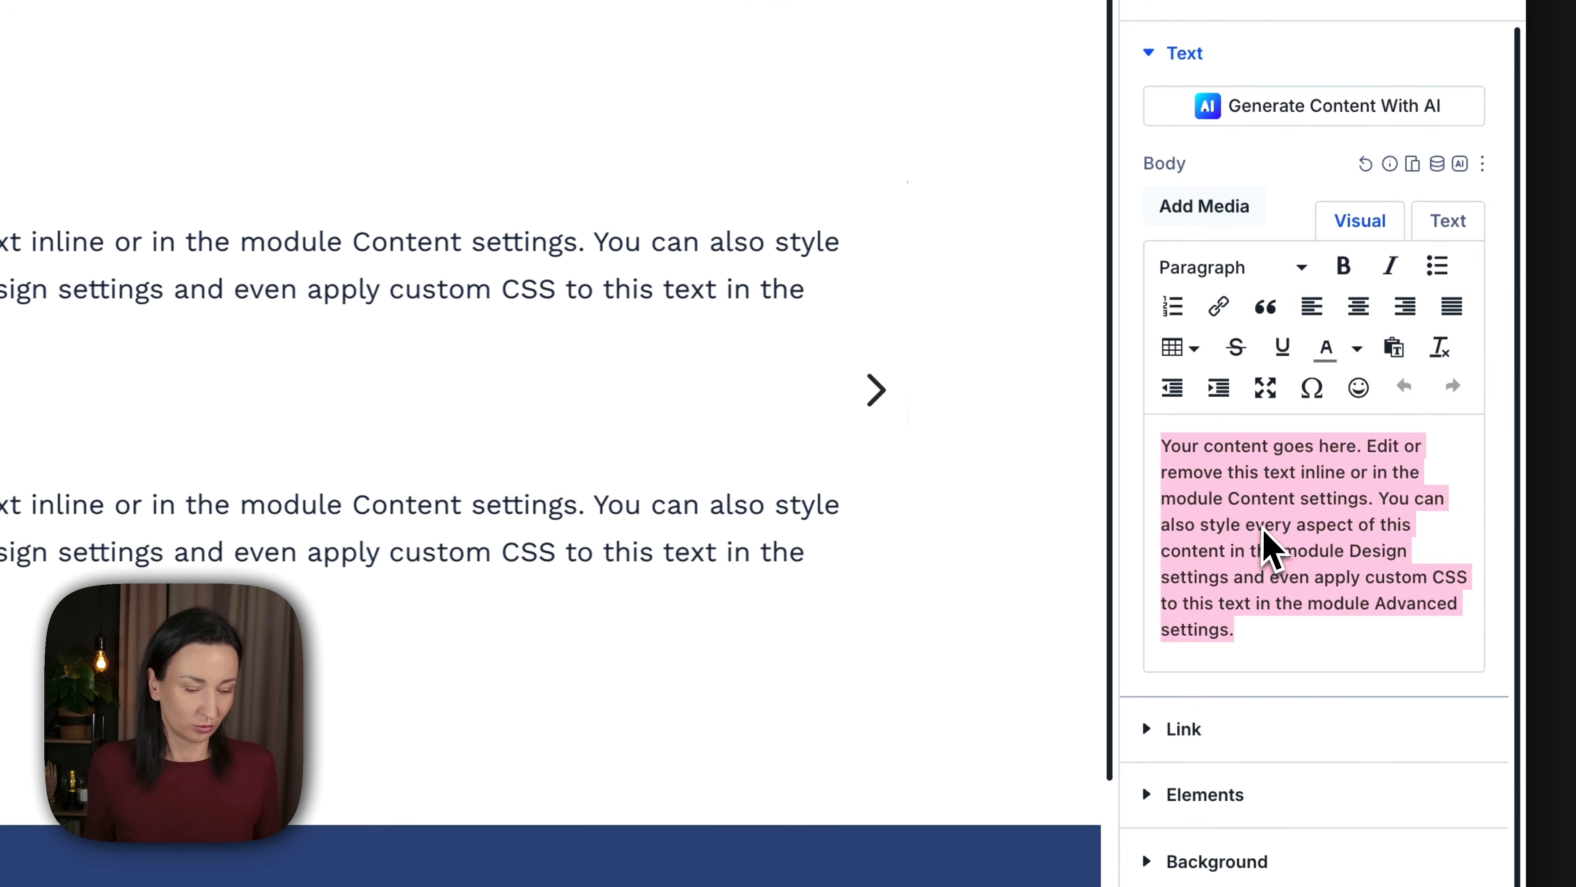
pyautogui.write('client')
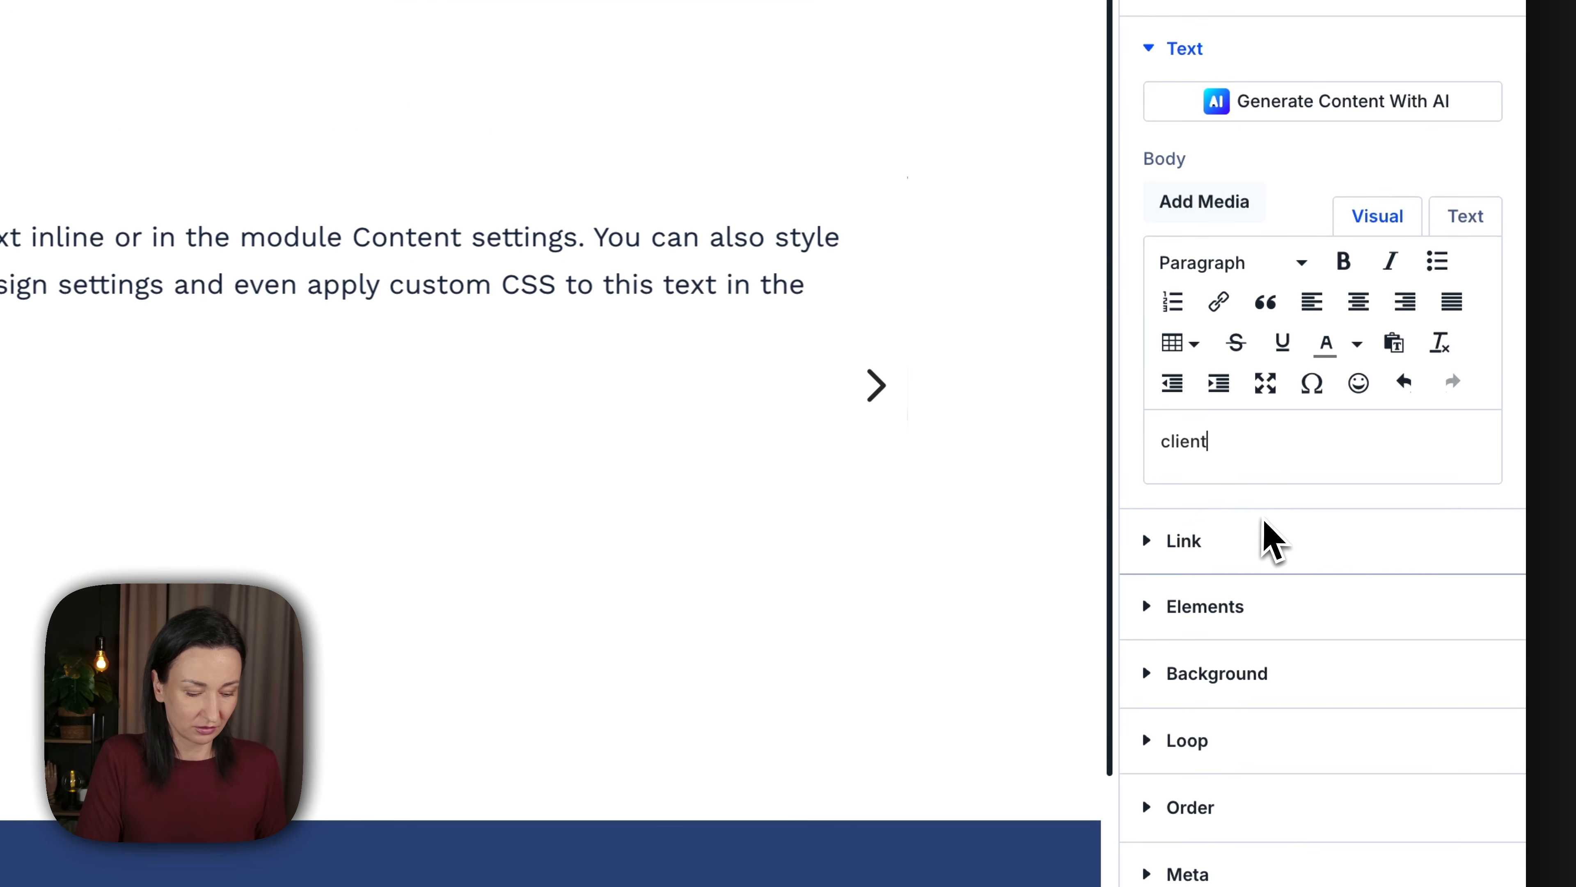
pyautogui.write(' business')
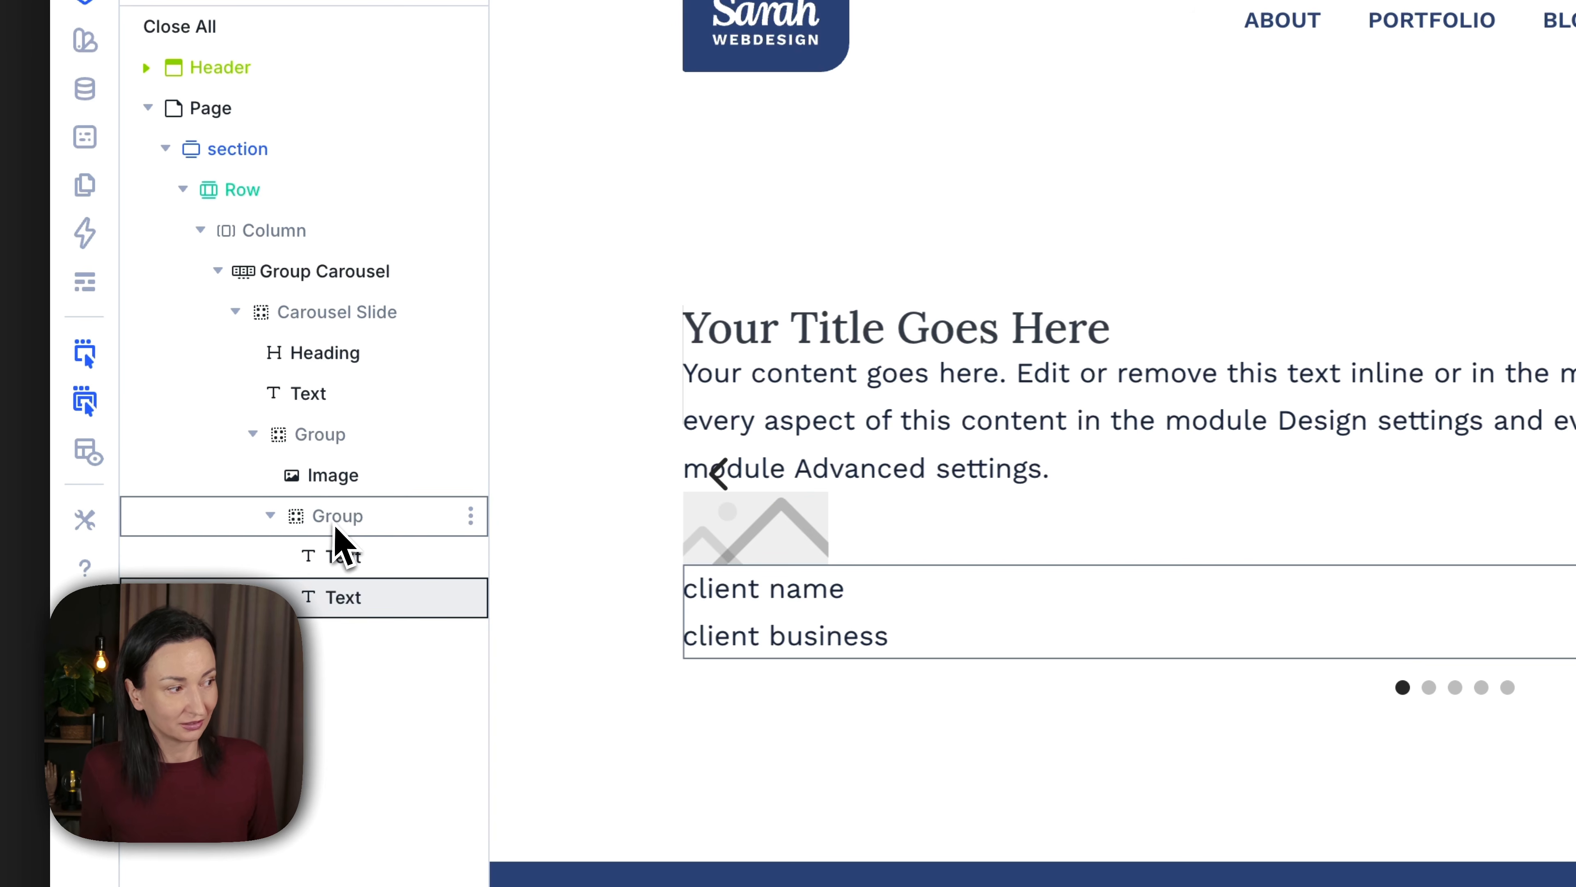
# Lay out the outer group holding the image and client texts as a horizontal row with a 20 px horizontal gap and vertically centred items.
pyautogui.click(337, 444)
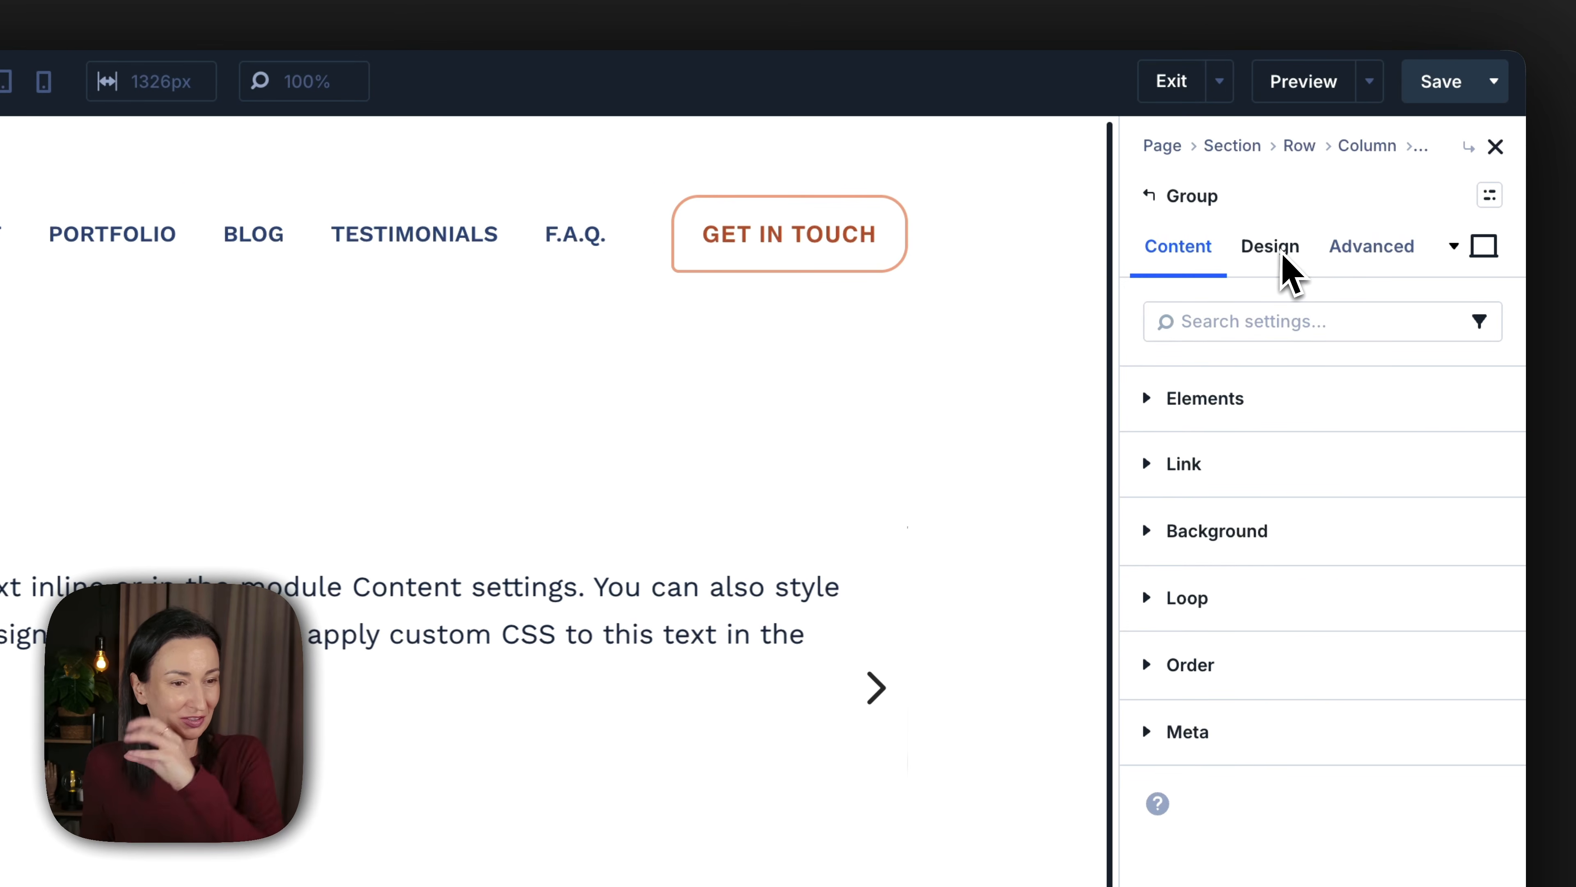
pyautogui.click(1283, 248)
pyautogui.click(1219, 335)
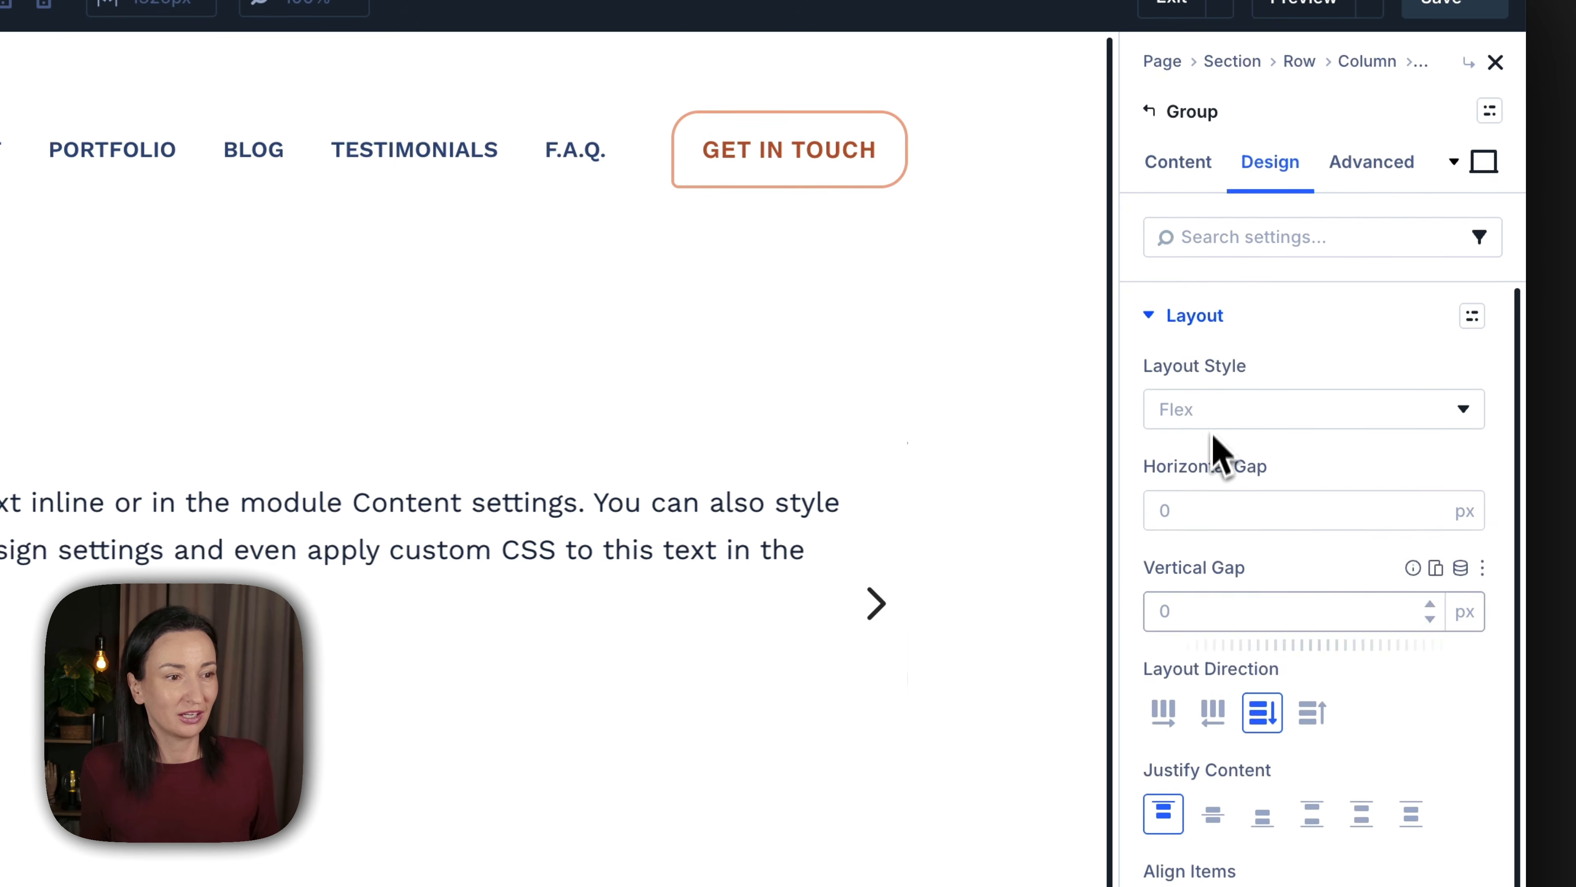
pyautogui.click(1167, 487)
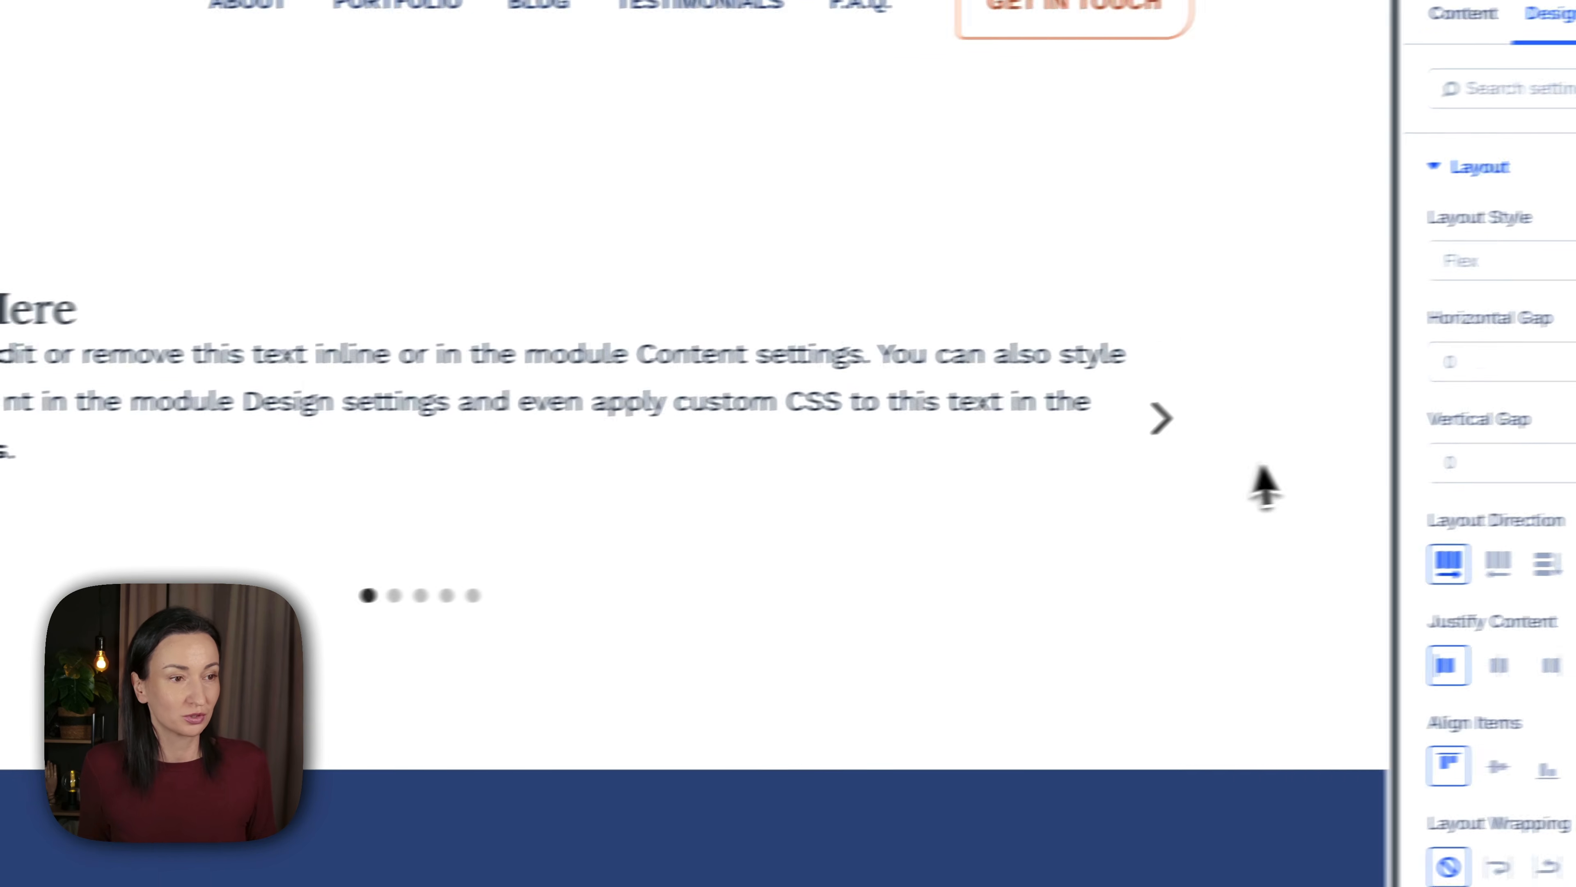
pyautogui.click(1206, 294)
pyautogui.write('20')
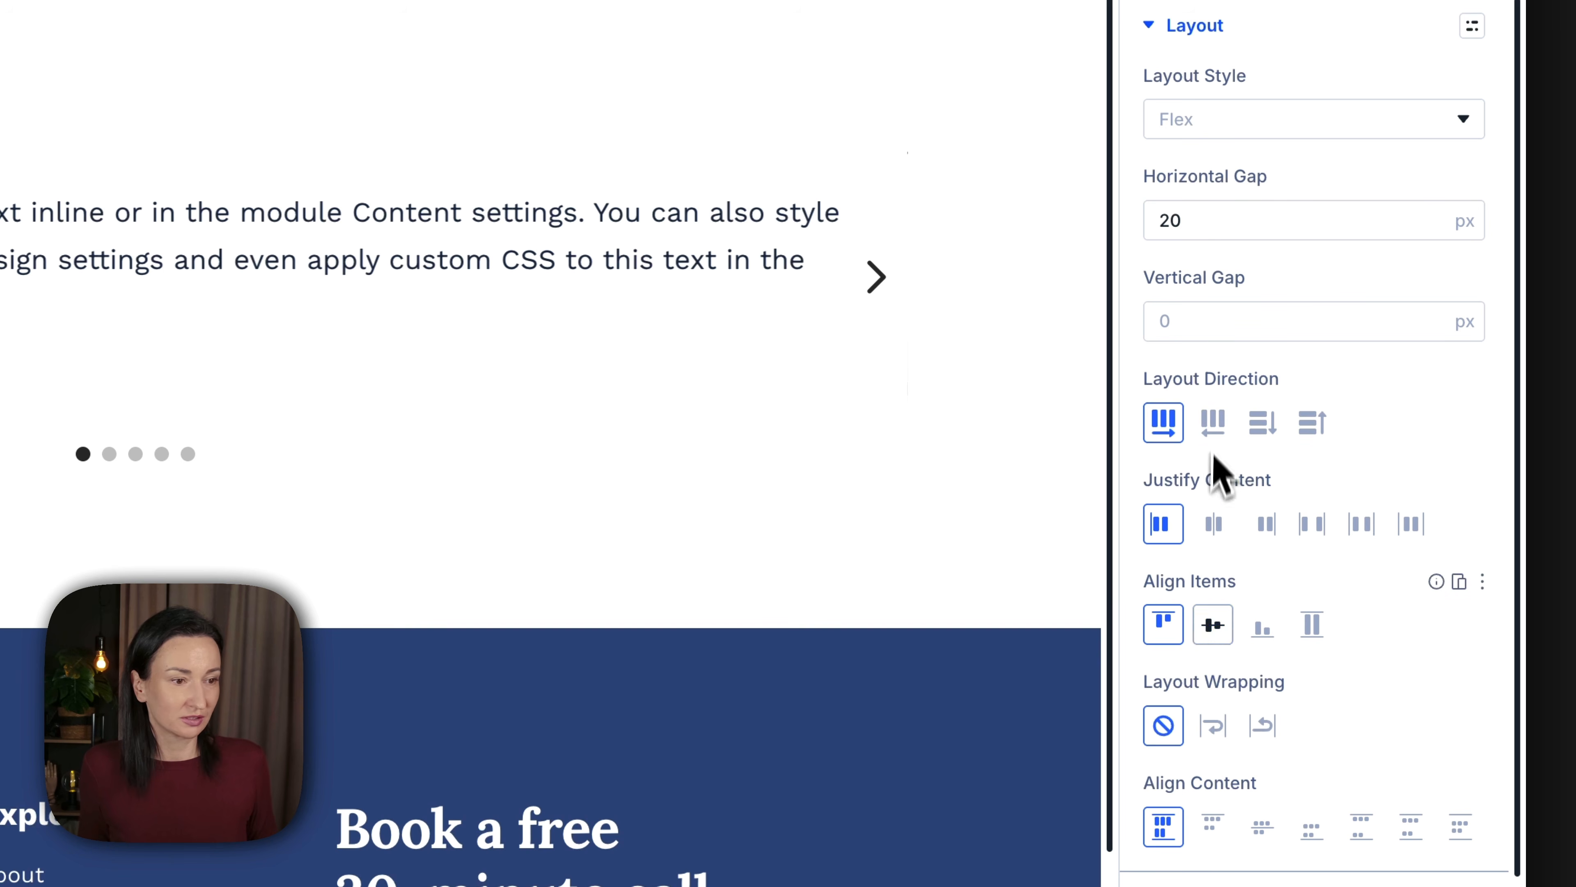
pyautogui.click(1213, 624)
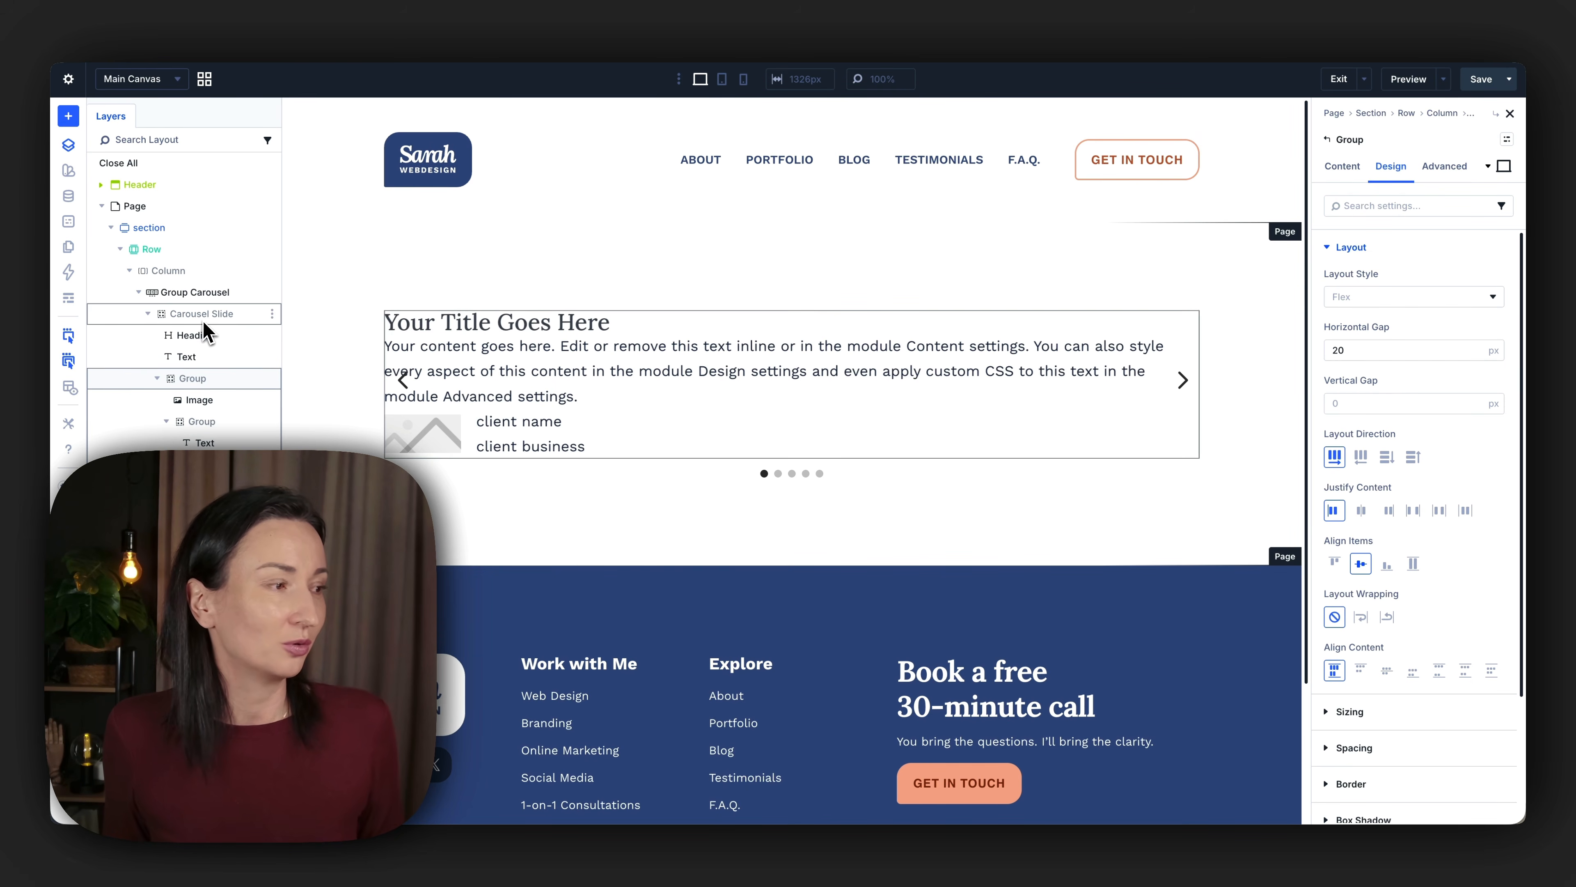
# Set the Group Carousel to show 3 slides at once.
pyautogui.click(198, 298)
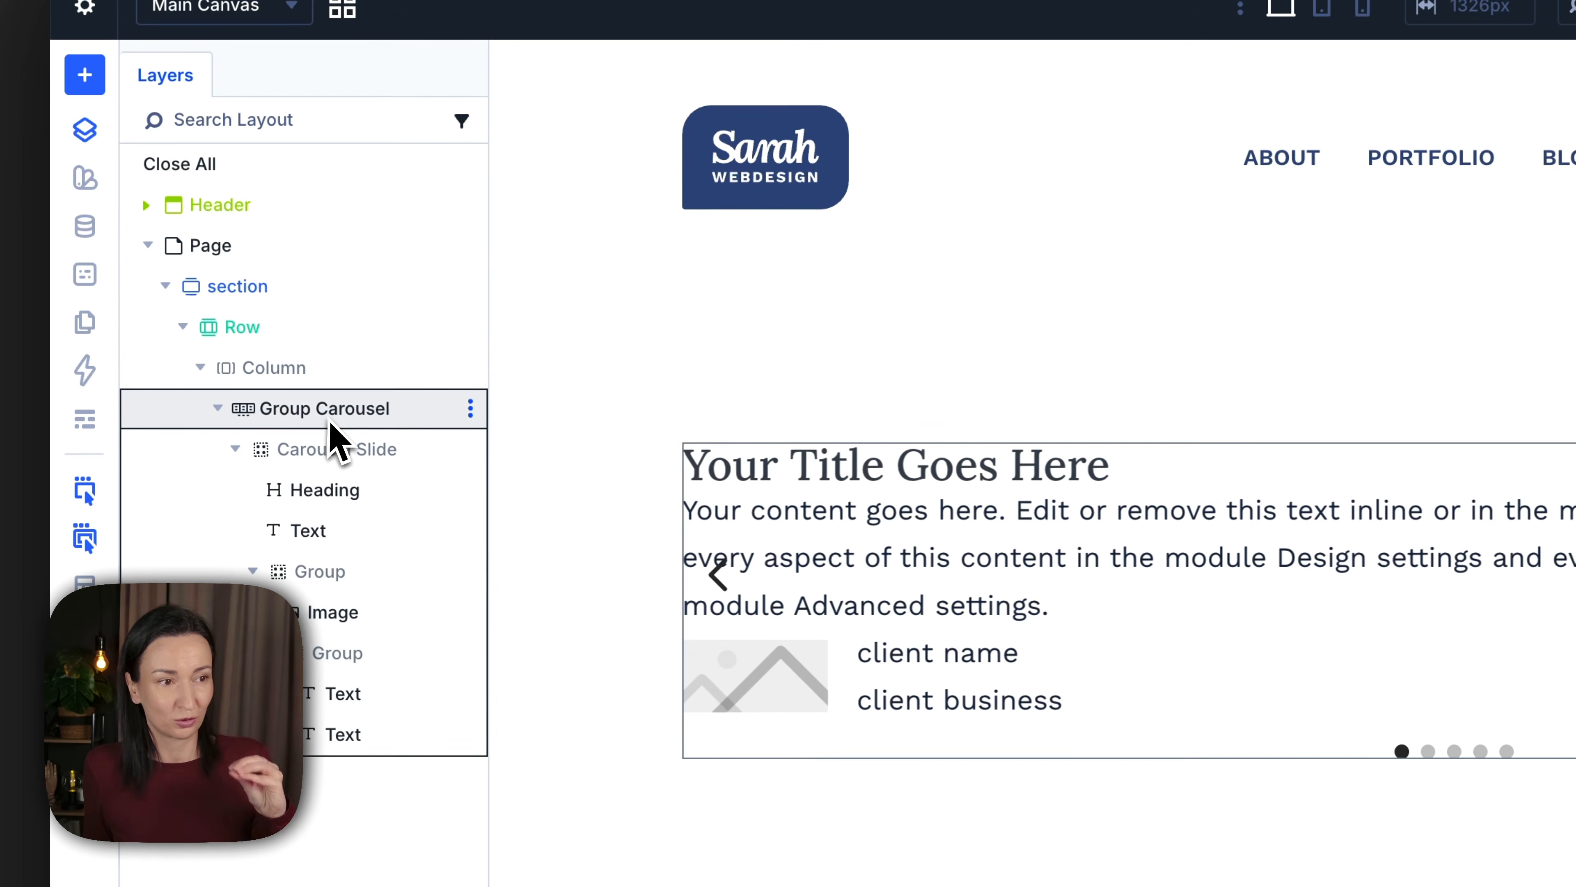
pyautogui.click(1312, 148)
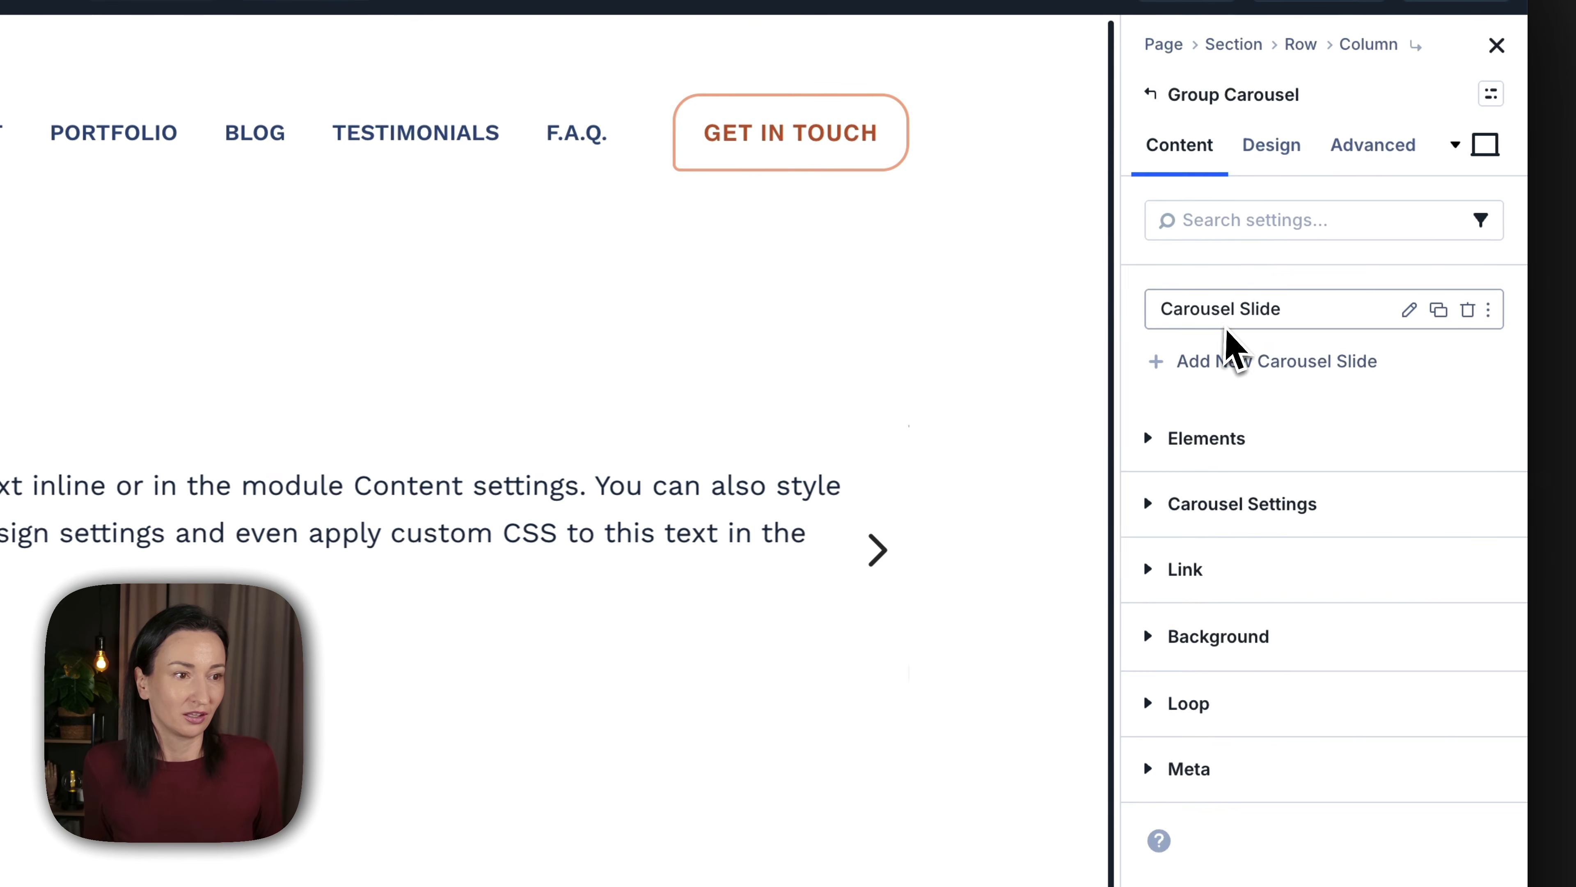
pyautogui.click(1242, 505)
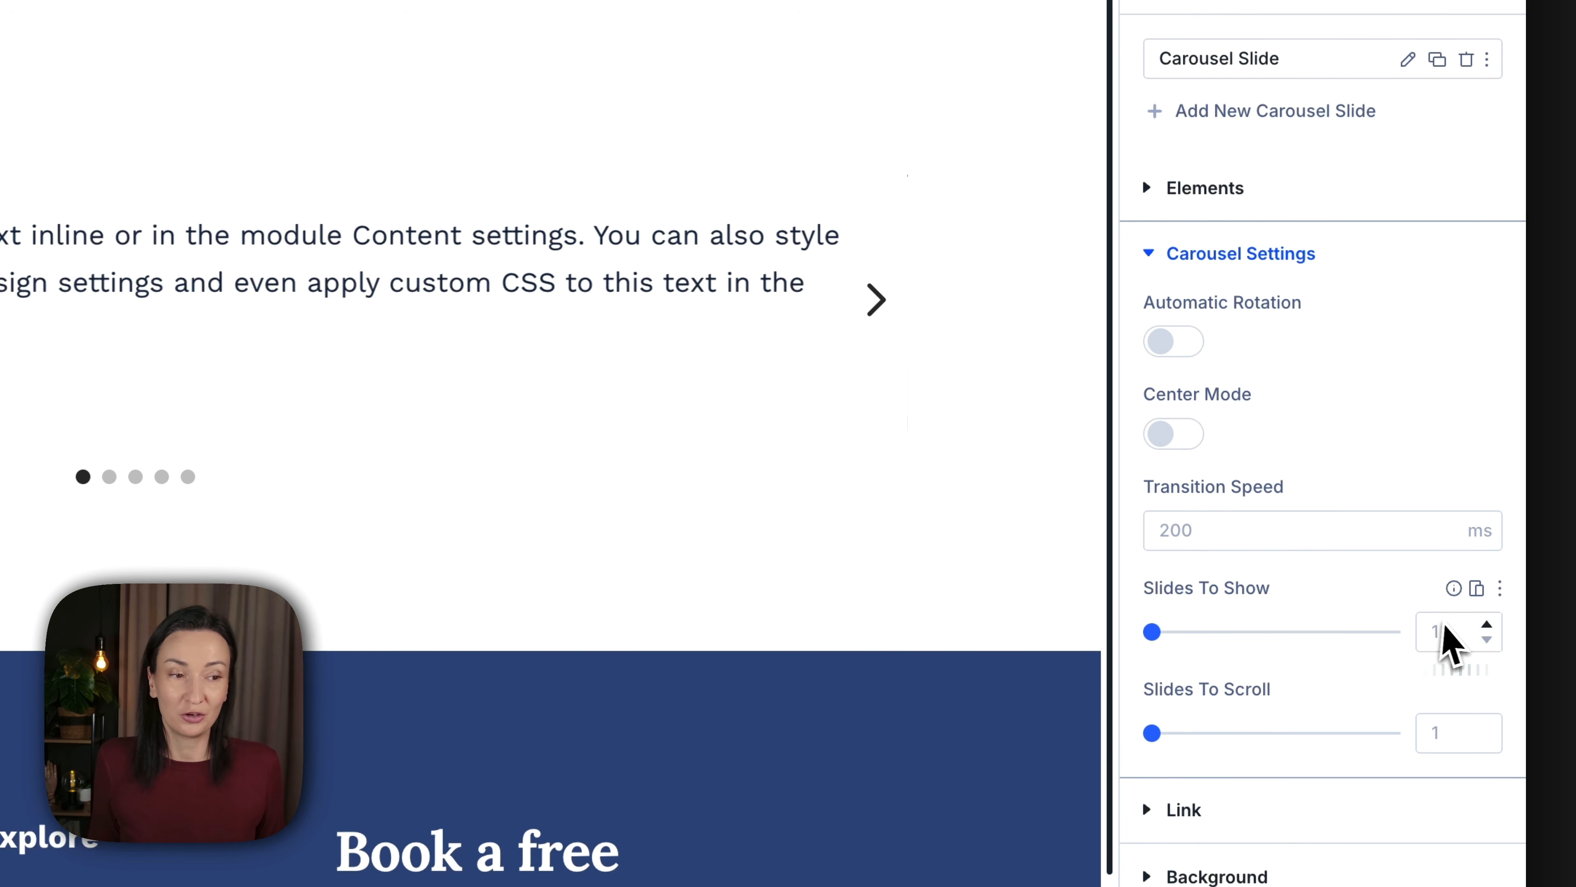
pyautogui.scroll(-1, 1443, 633)
pyautogui.click(1489, 595)
pyautogui.click(1489, 594)
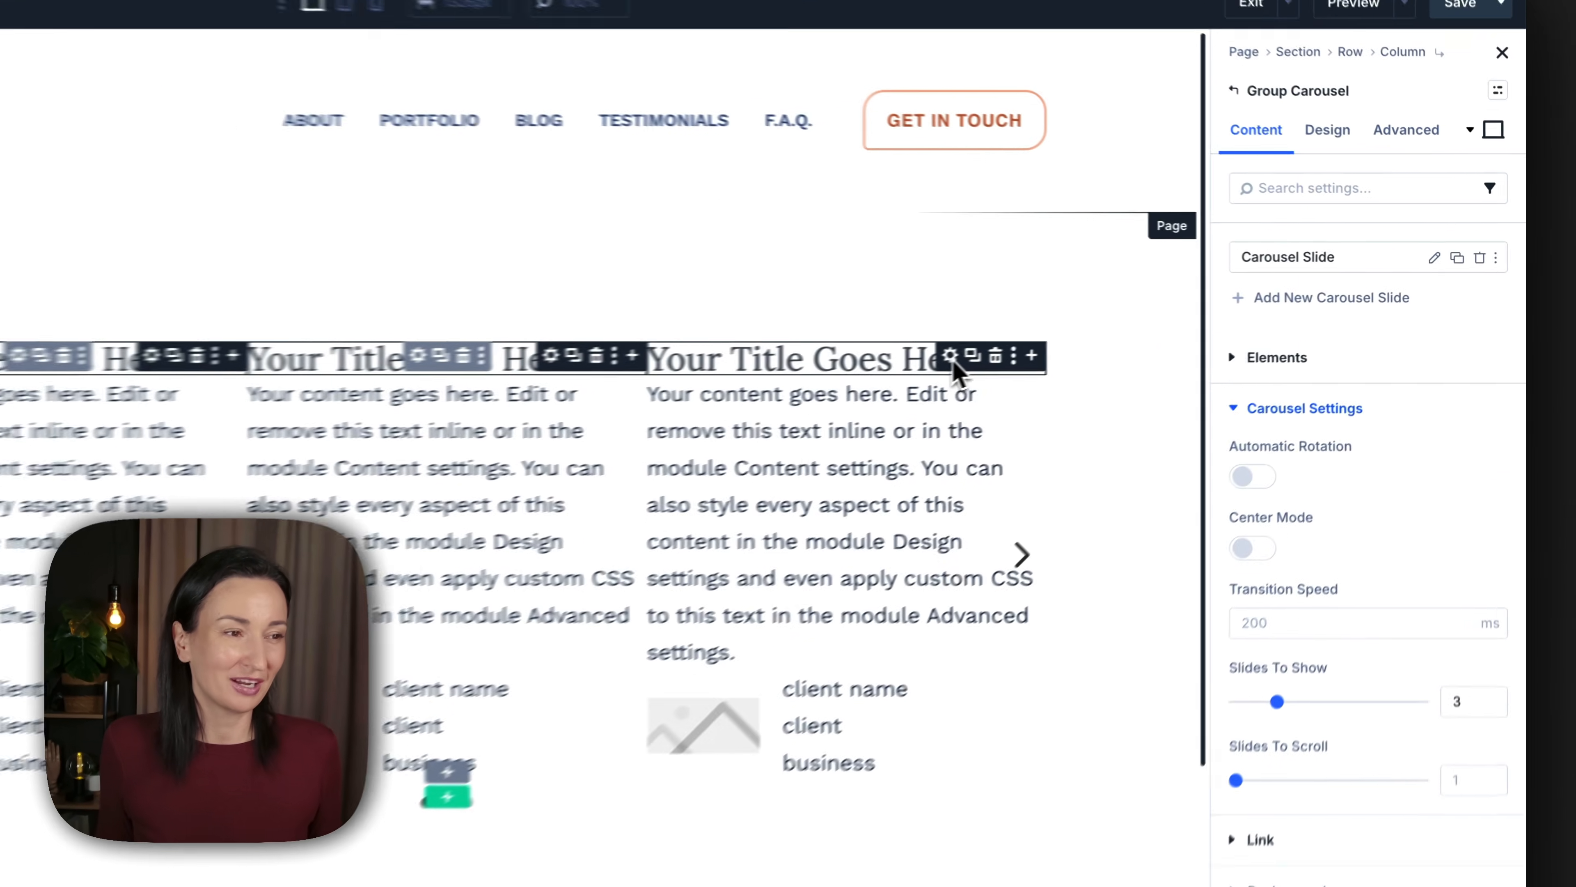
# Link the slide's Heading text to the Testimonial Heading field as a Loop Post Custom Field.
pyautogui.click(1134, 321)
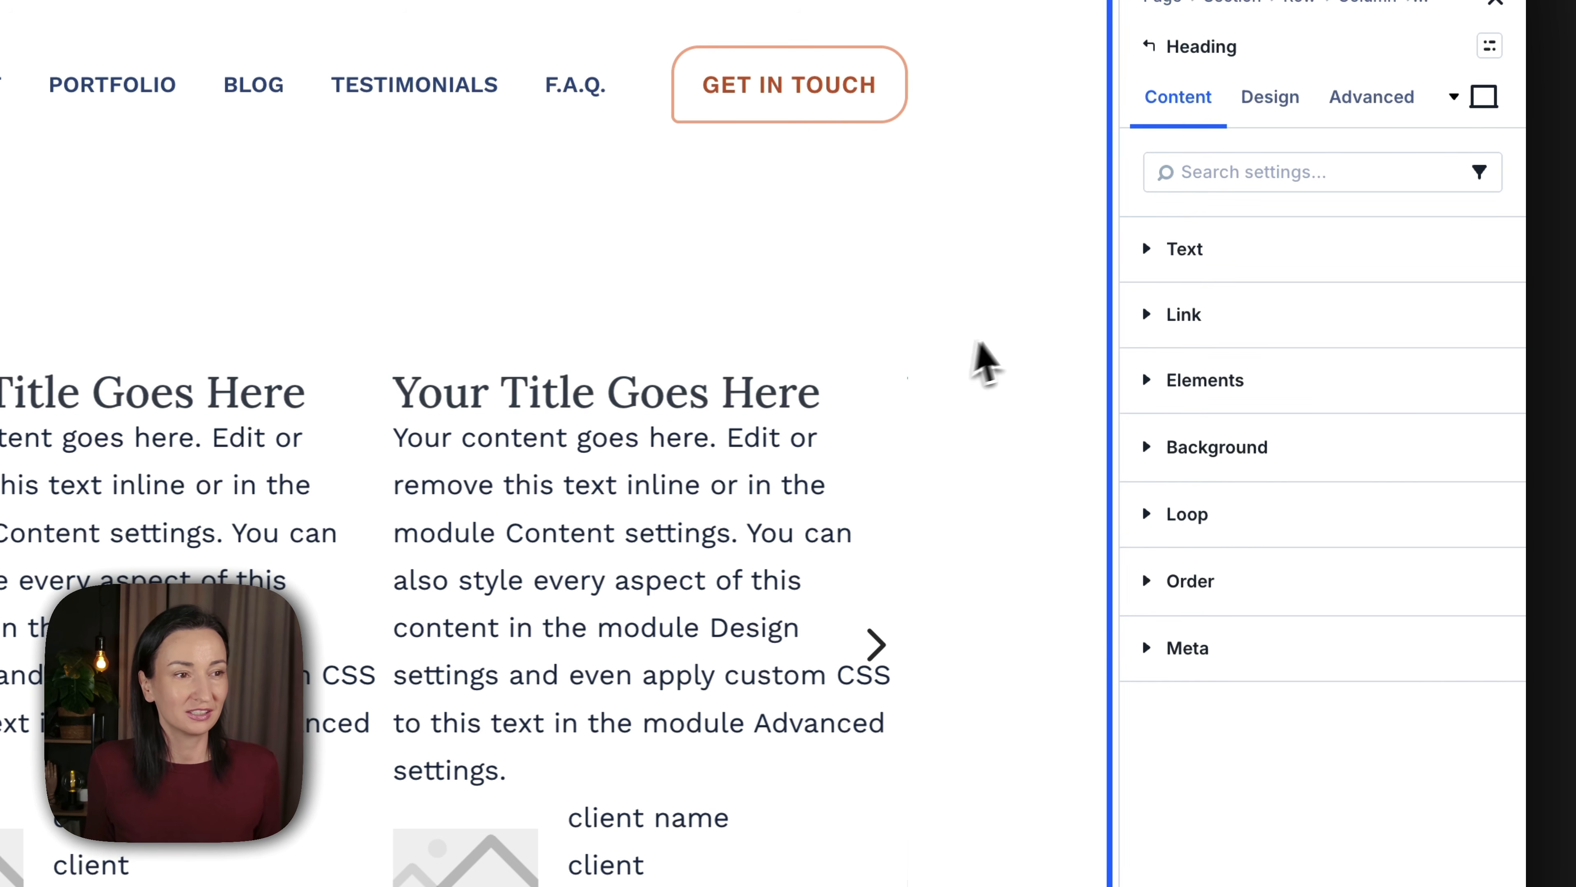
pyautogui.click(1214, 264)
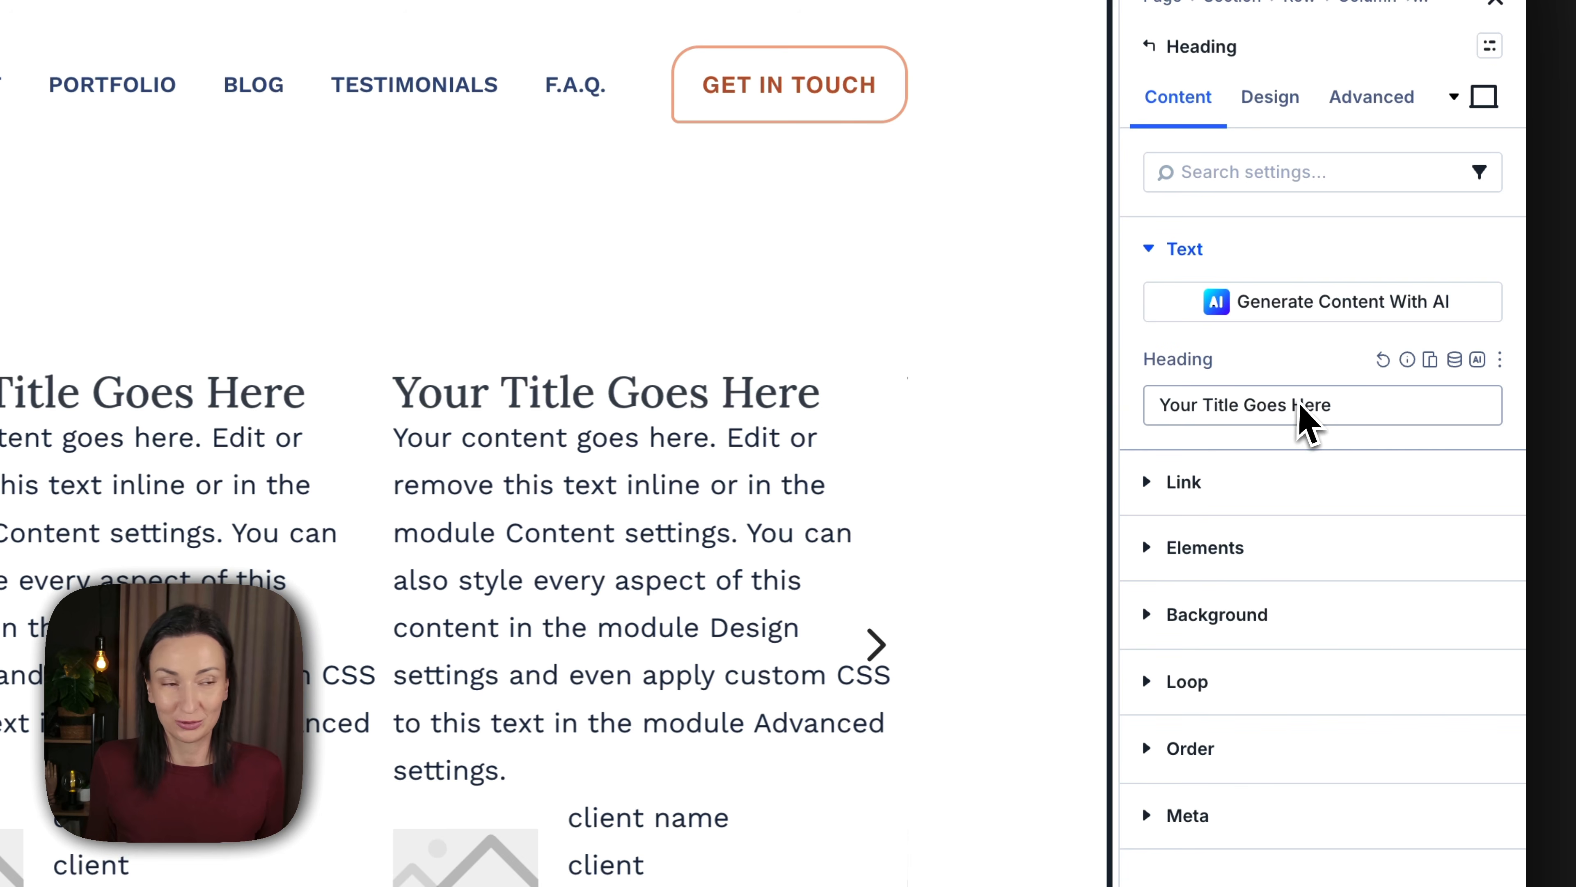
pyautogui.click(1455, 360)
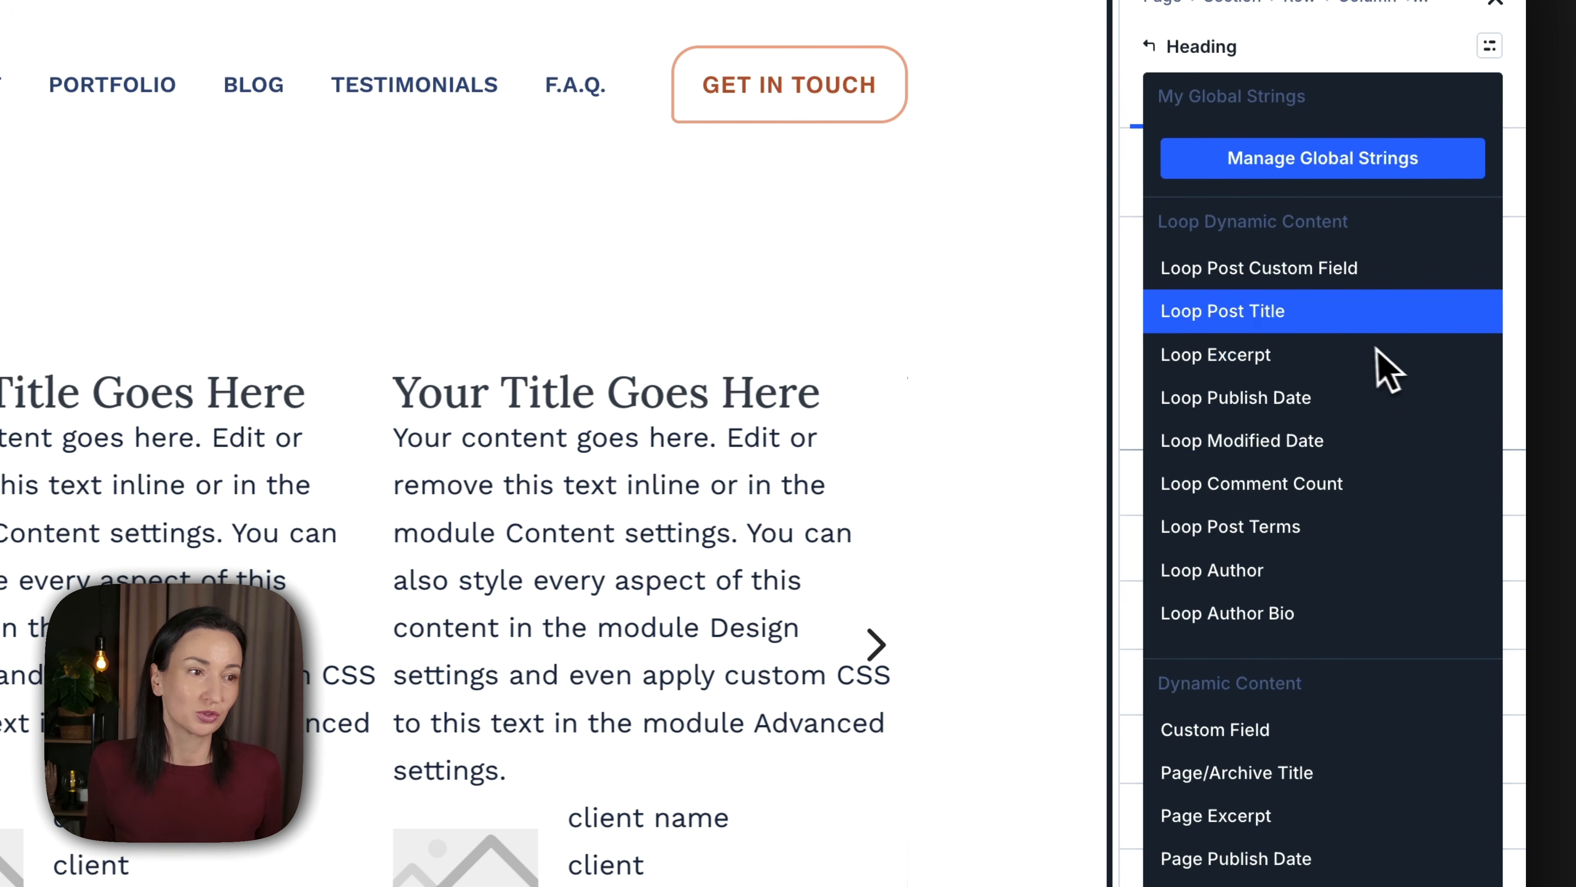
pyautogui.click(1280, 279)
pyautogui.click(1302, 428)
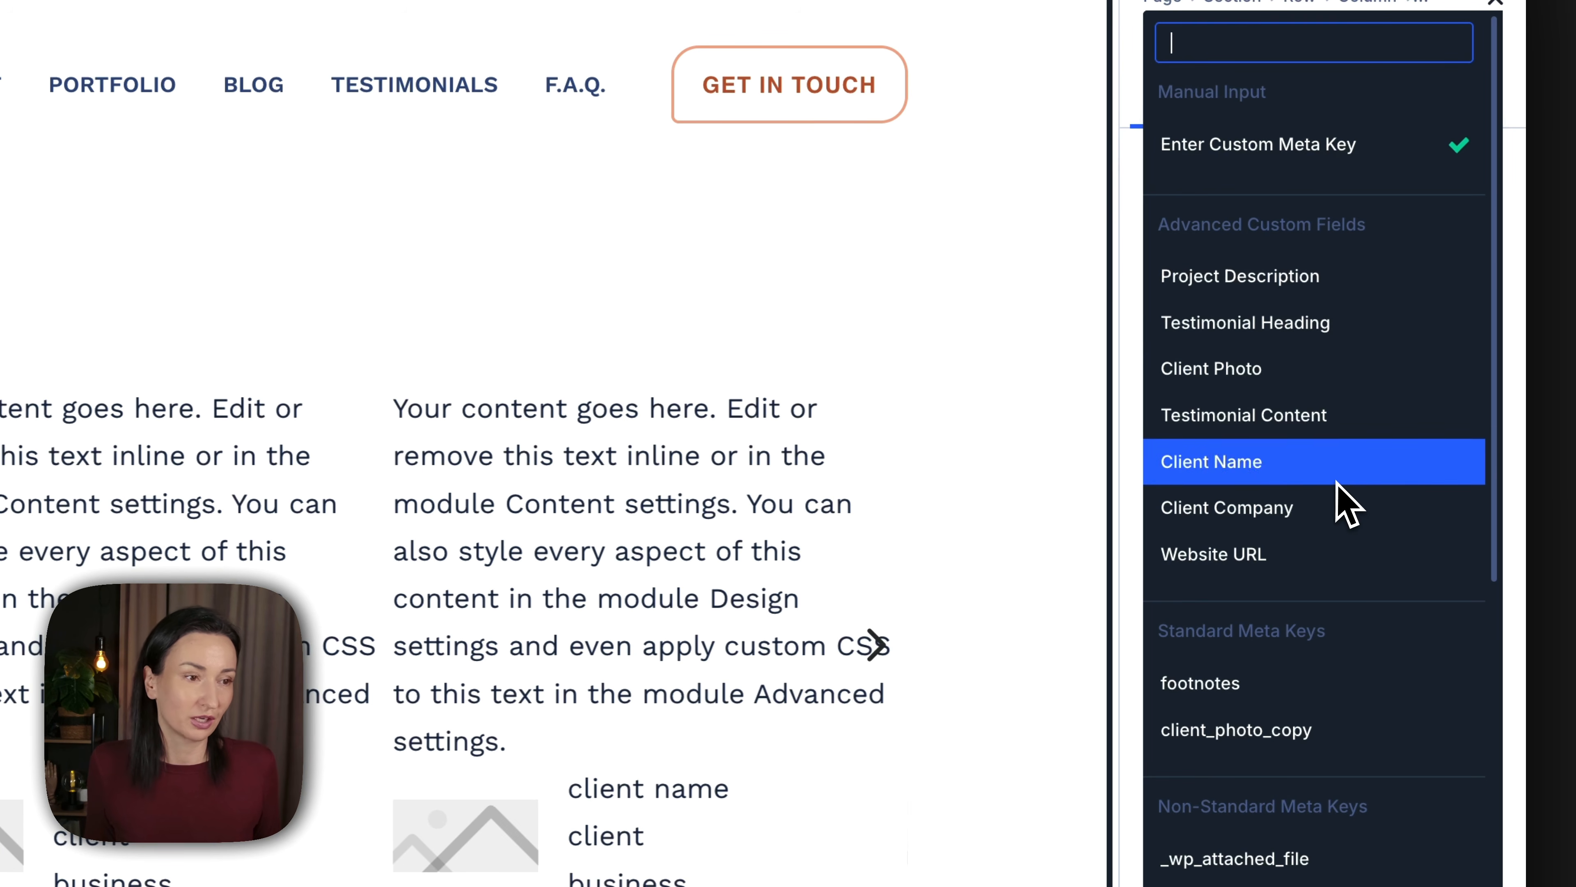
pyautogui.click(1278, 323)
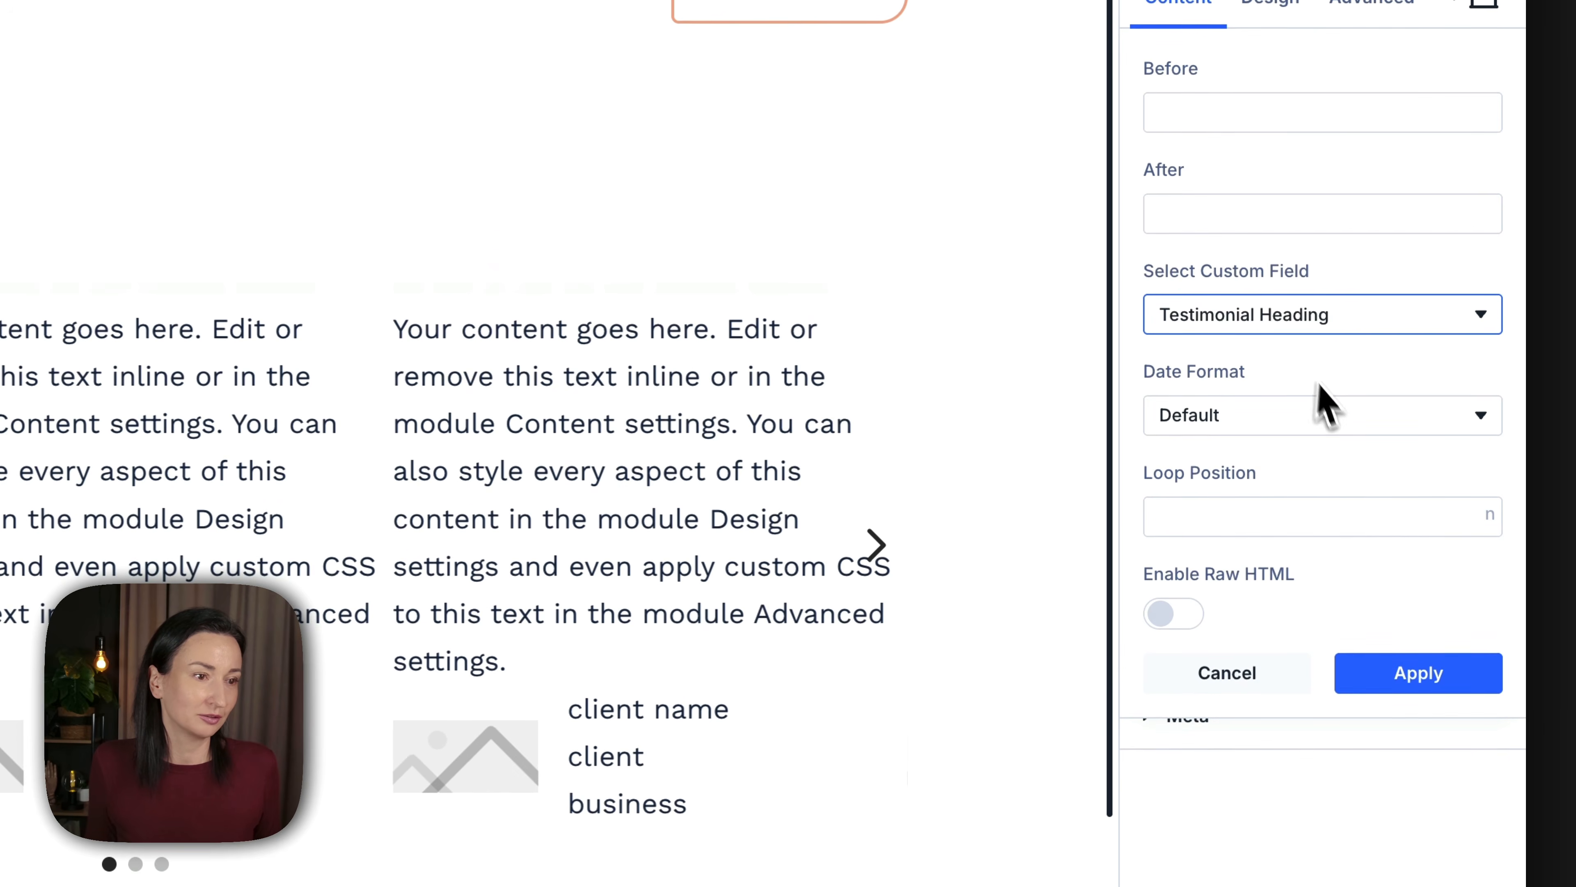
pyautogui.click(1428, 674)
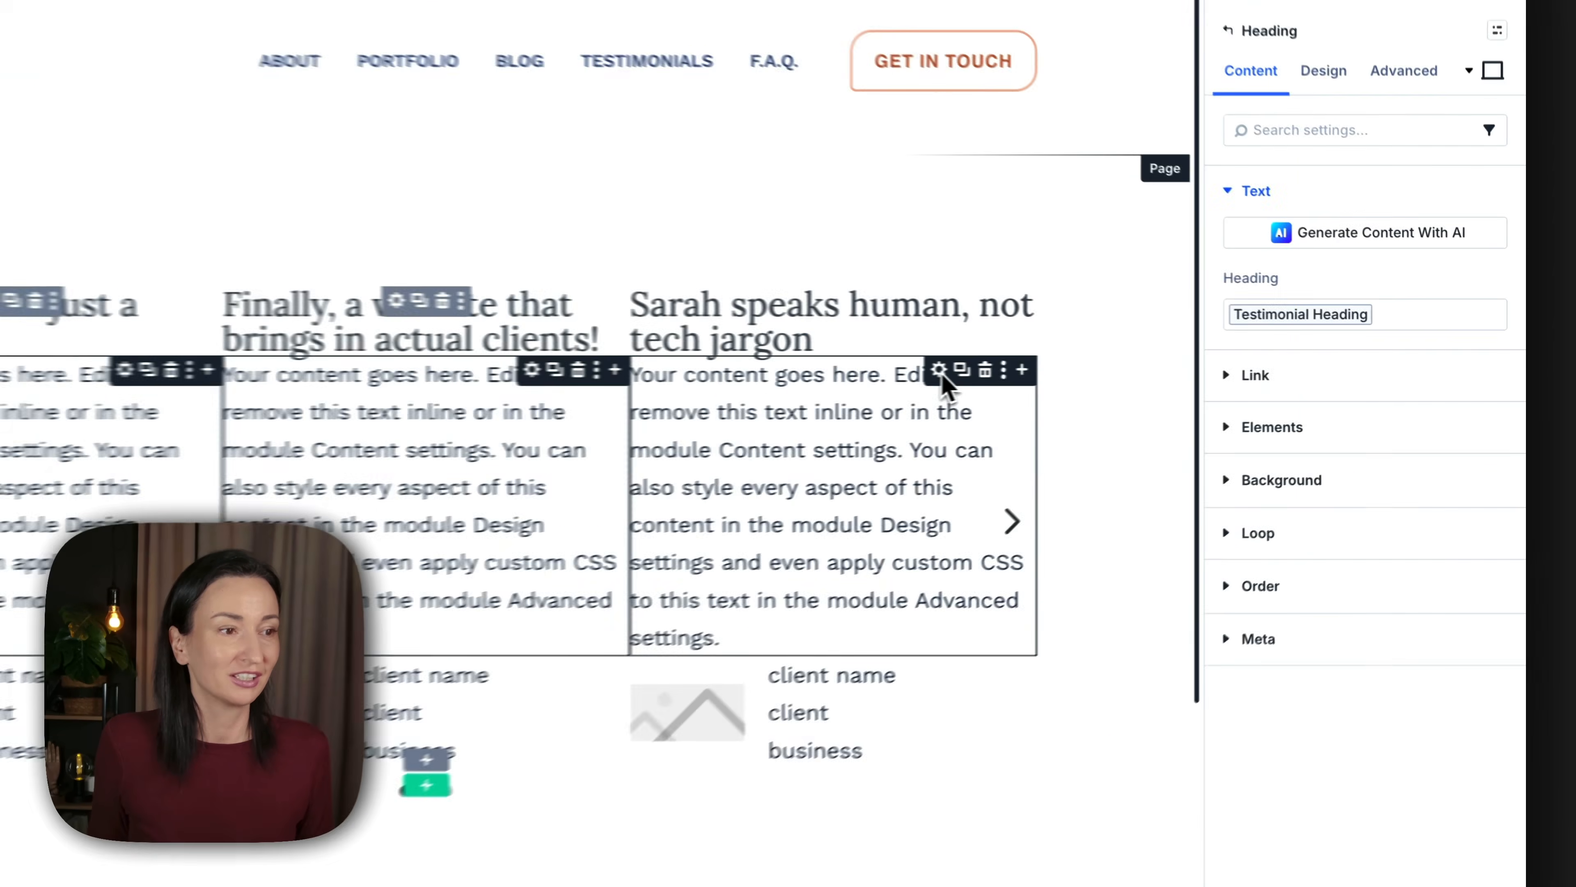
# Link the body of the Text module under the heading to the Testimonial Content loop post custom field.
pyautogui.click(1138, 372)
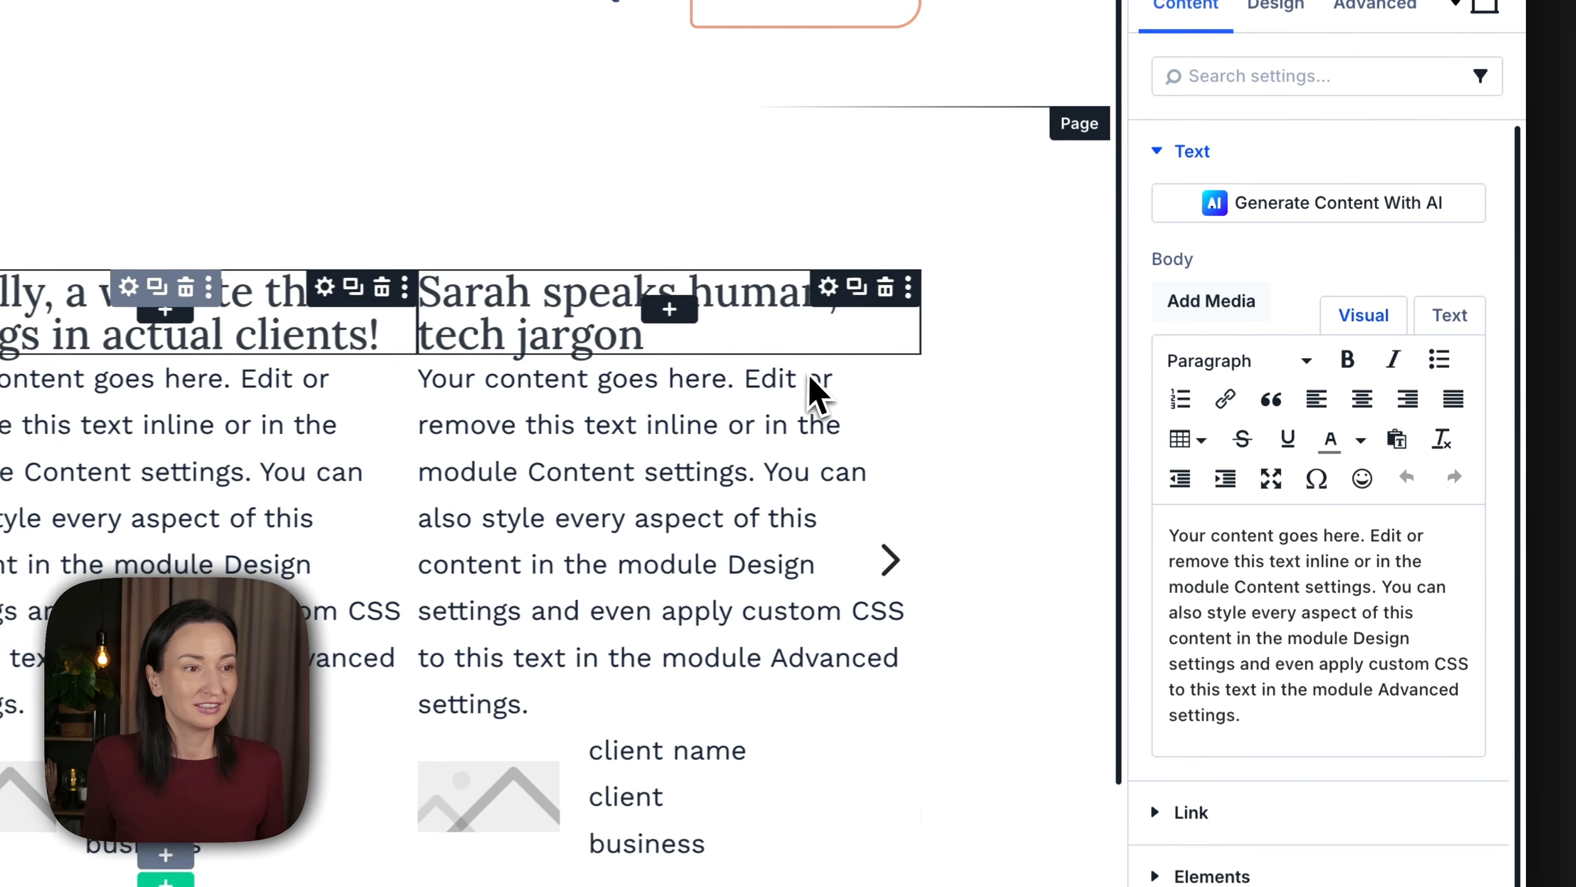
pyautogui.click(1437, 256)
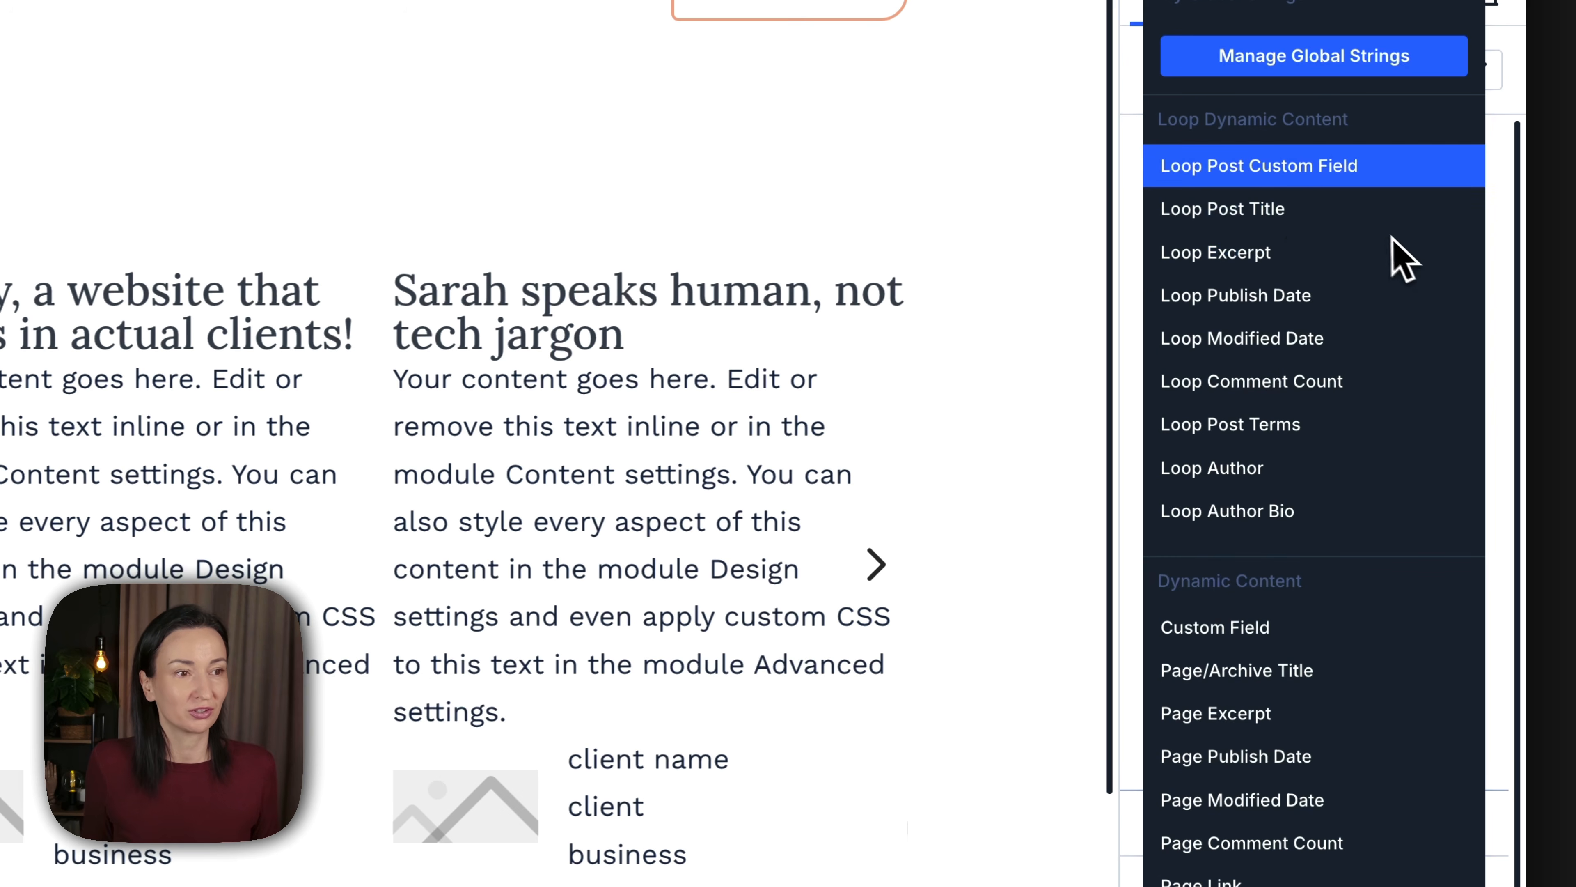
pyautogui.click(1286, 174)
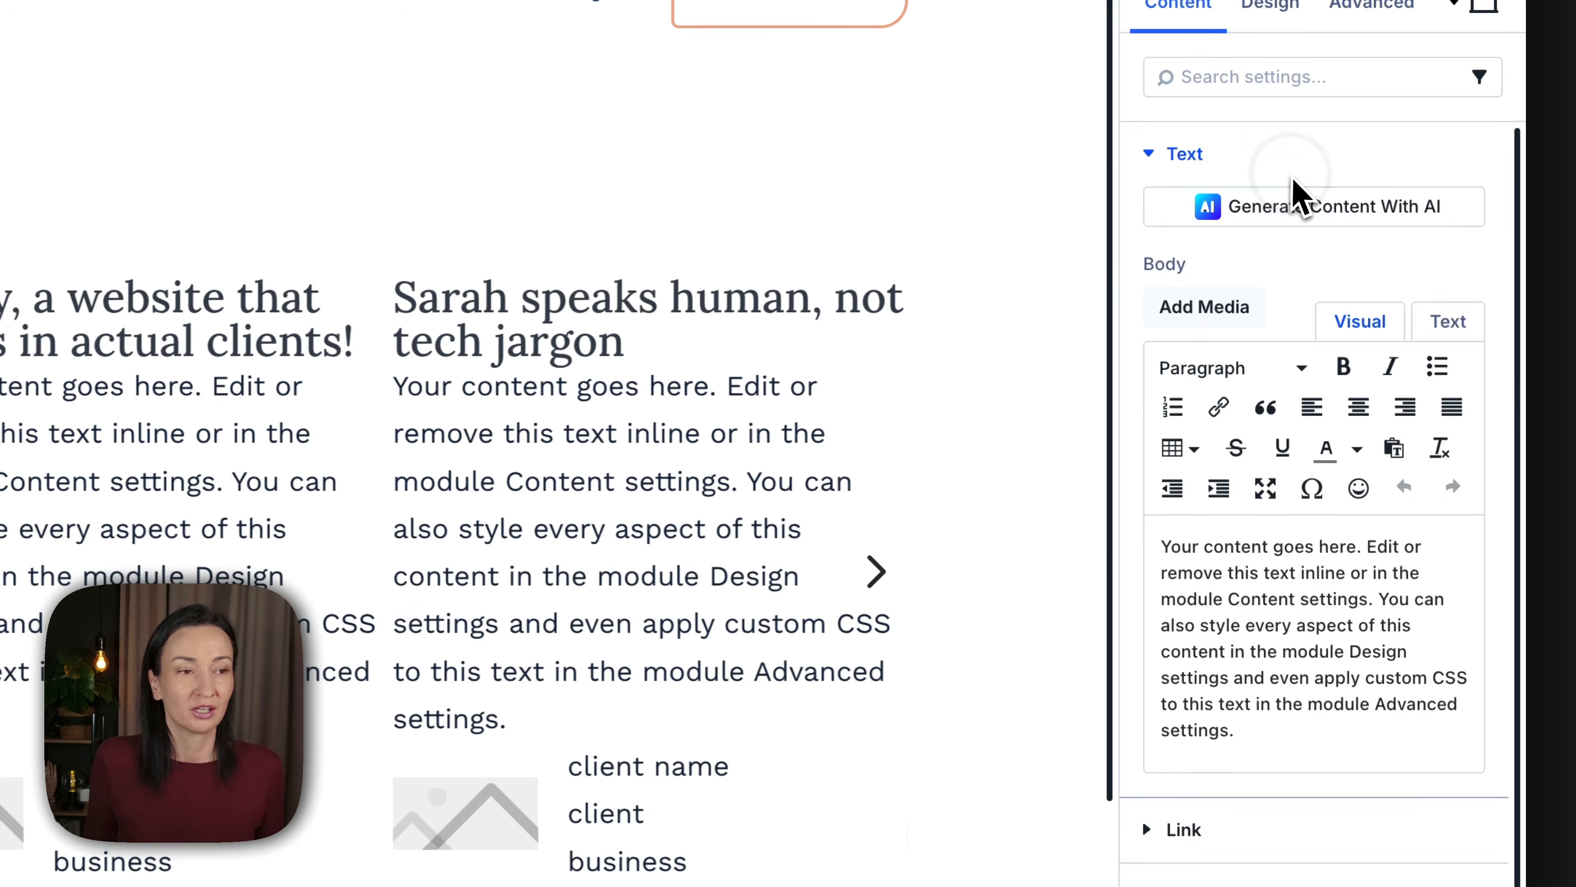
pyautogui.click(1299, 330)
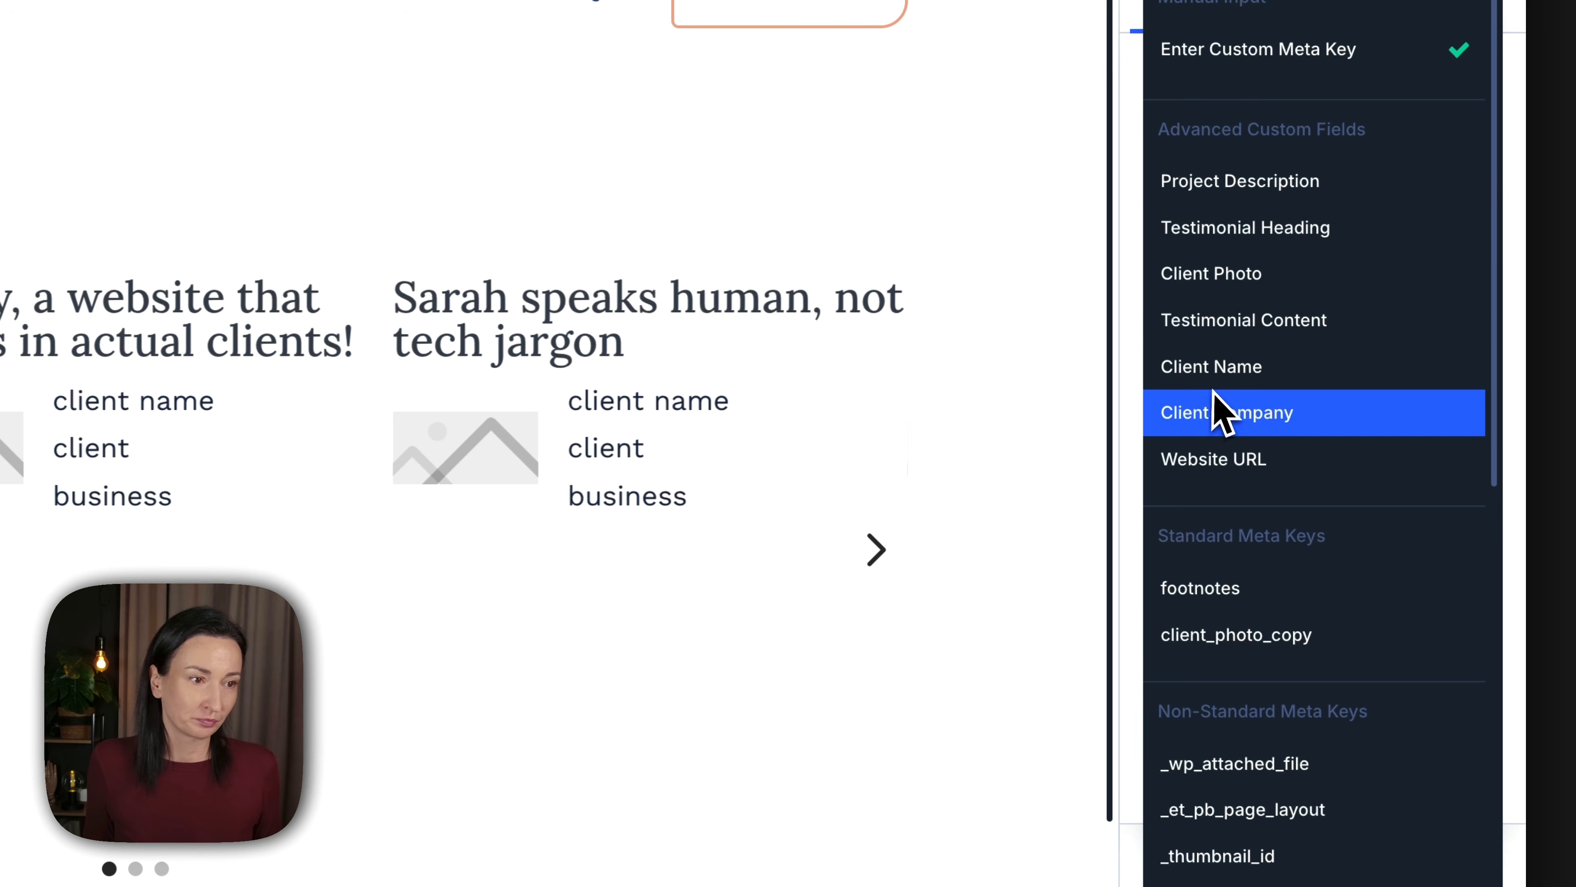
pyautogui.click(1311, 322)
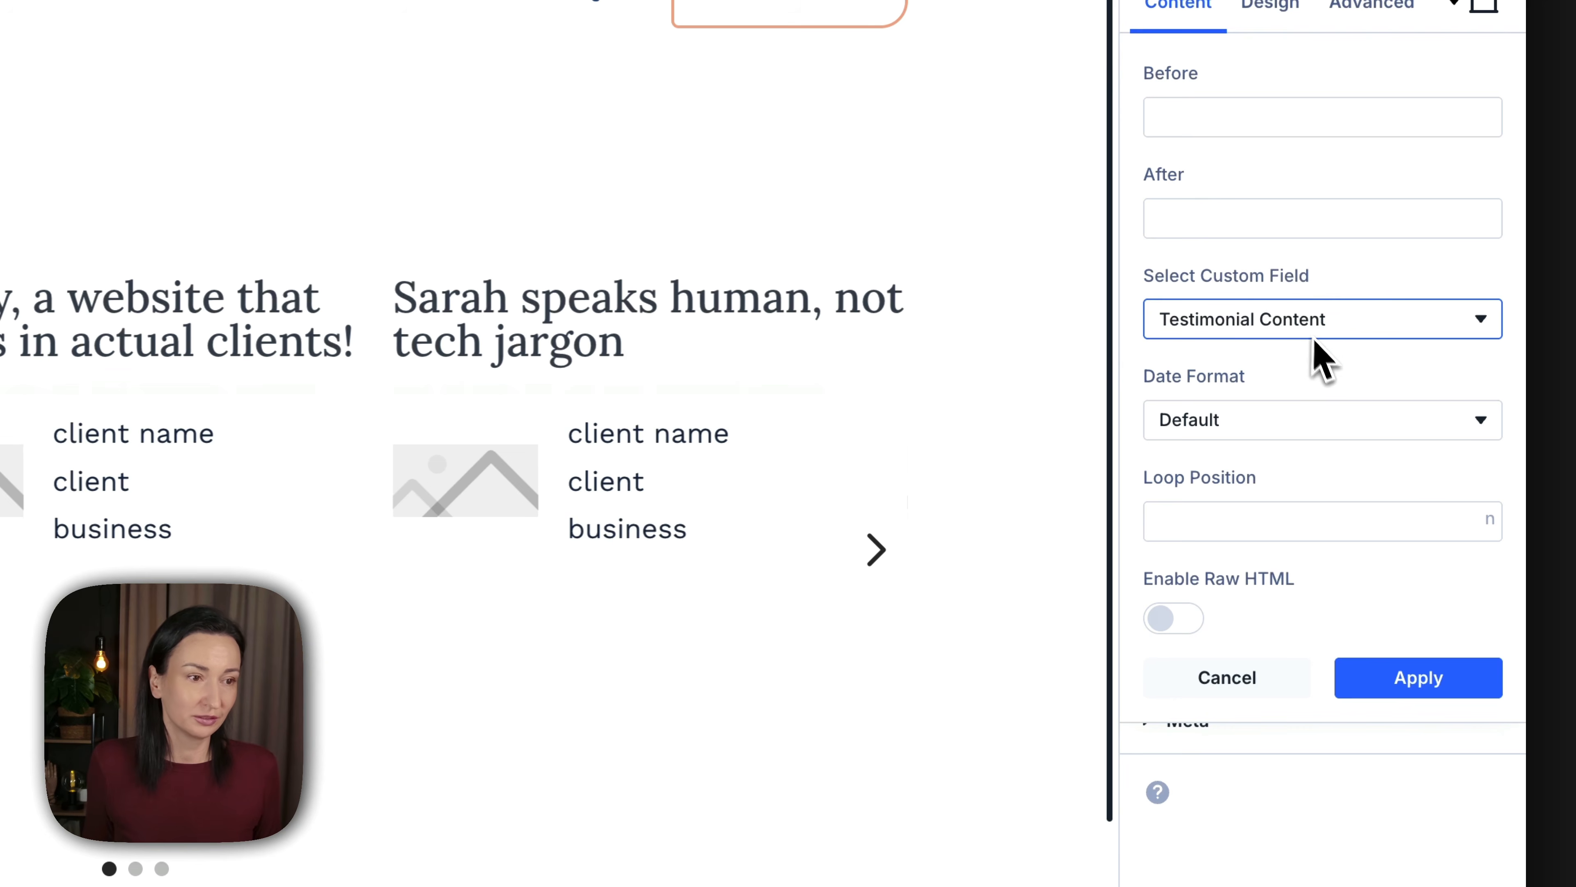
pyautogui.click(1430, 686)
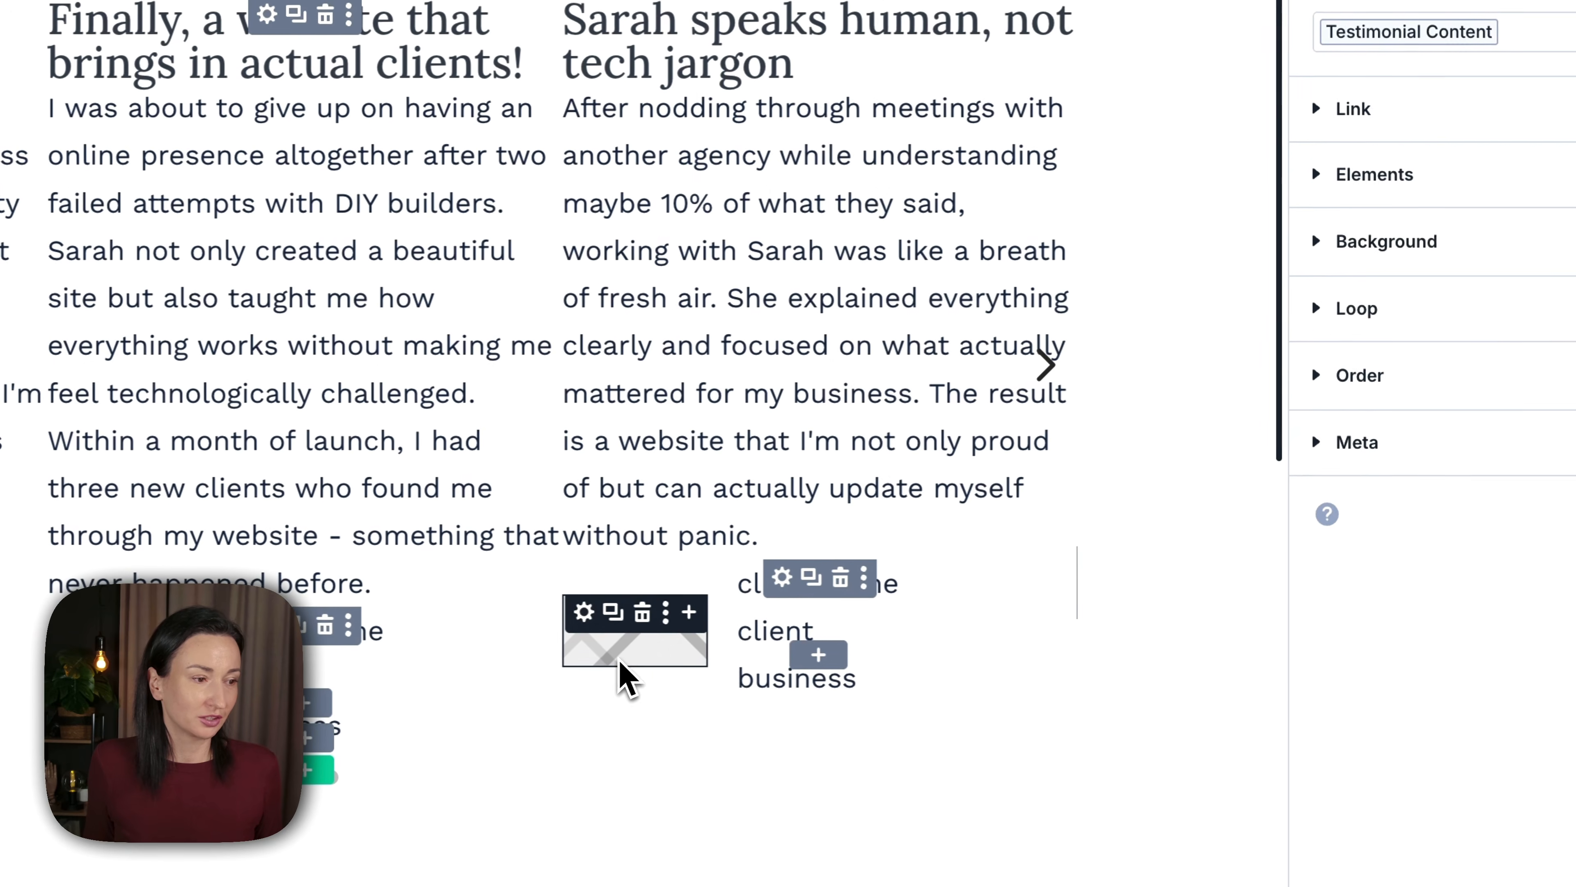
# Link the slide's Image module to the Client Photo loop post custom field.
pyautogui.click(627, 677)
pyautogui.click(1228, 221)
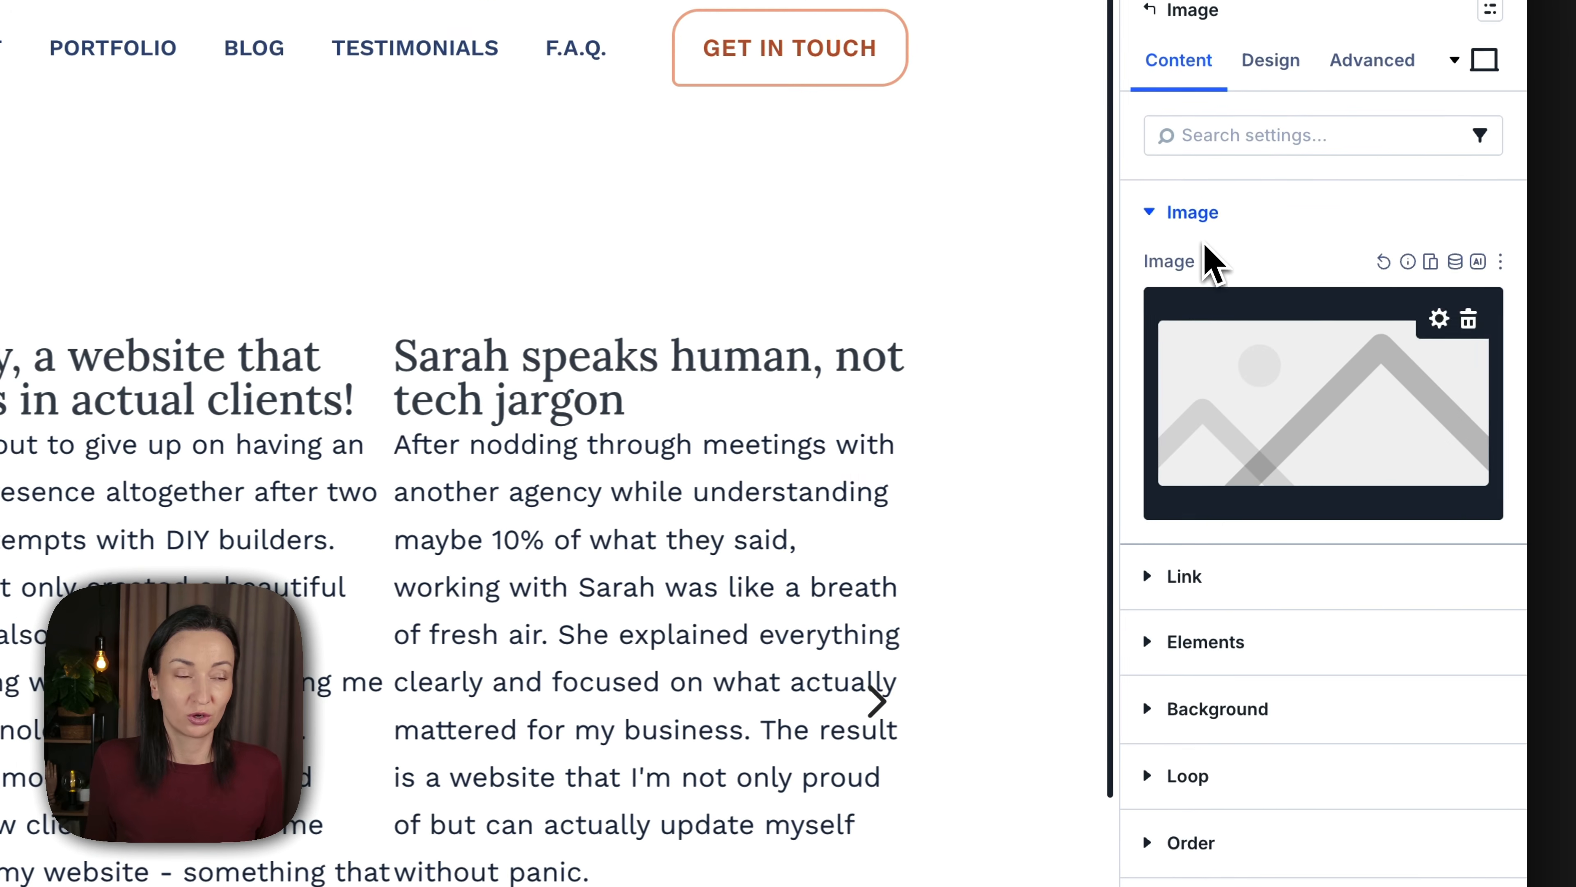
pyautogui.click(1455, 264)
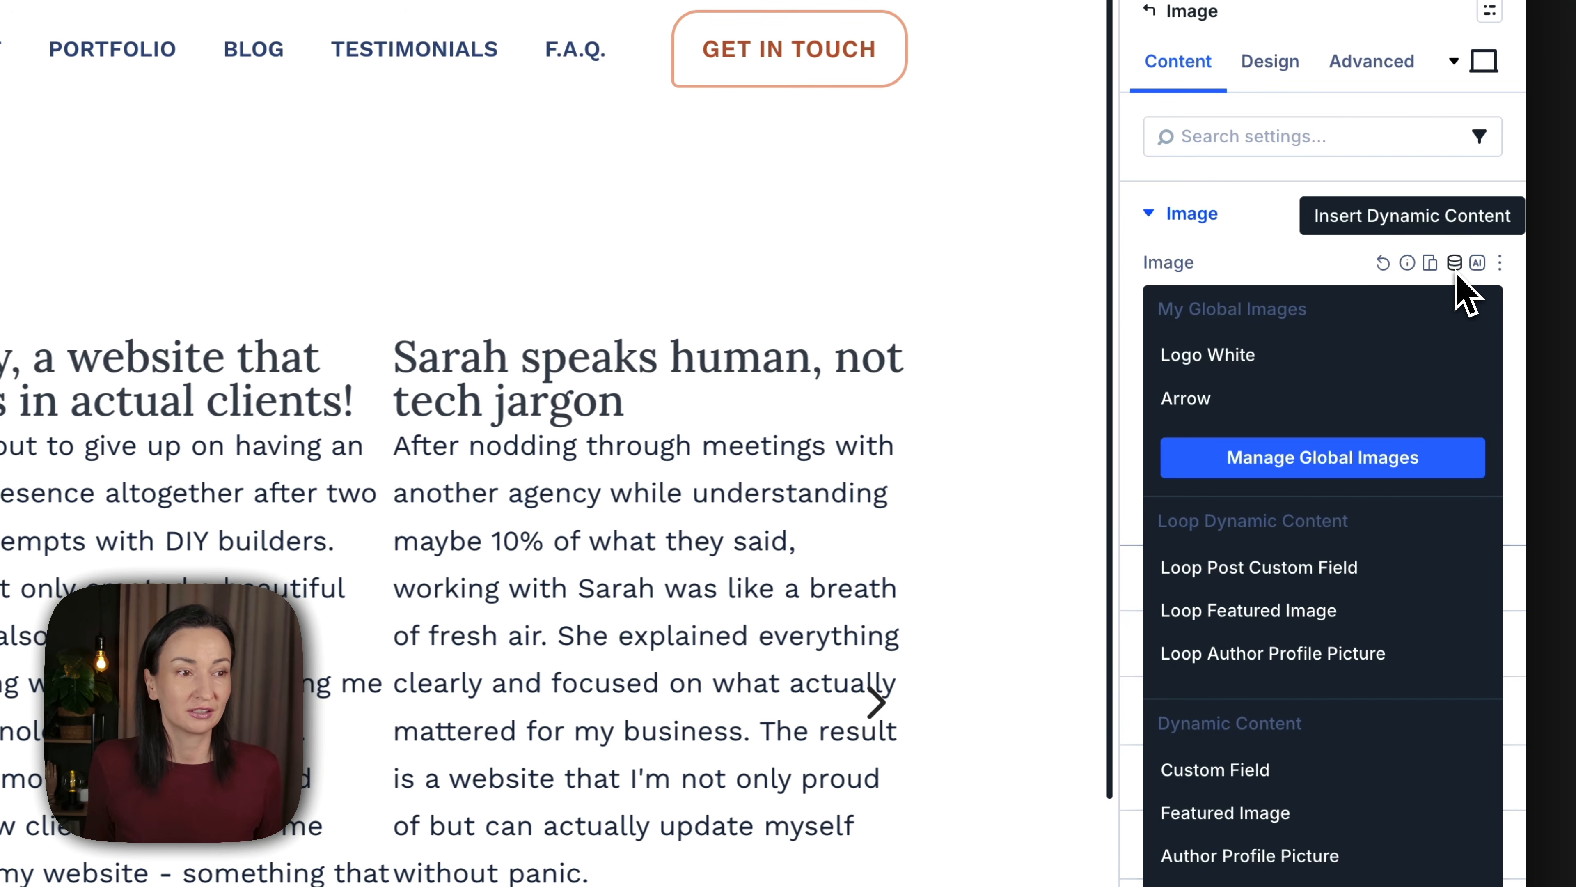
pyautogui.click(1283, 568)
pyautogui.click(1253, 374)
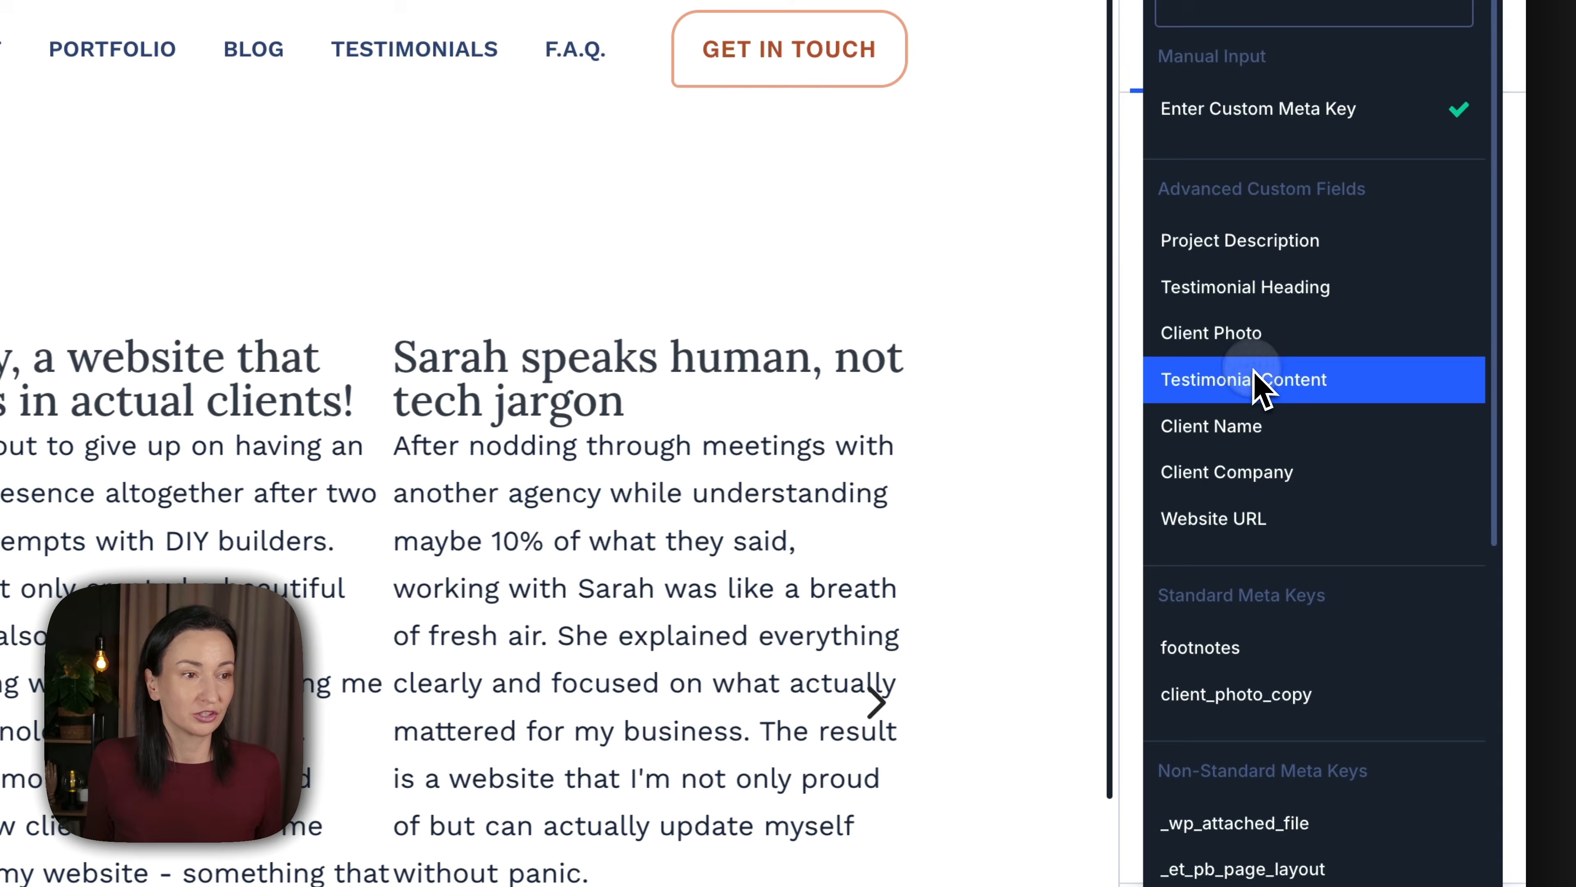
pyautogui.click(1242, 345)
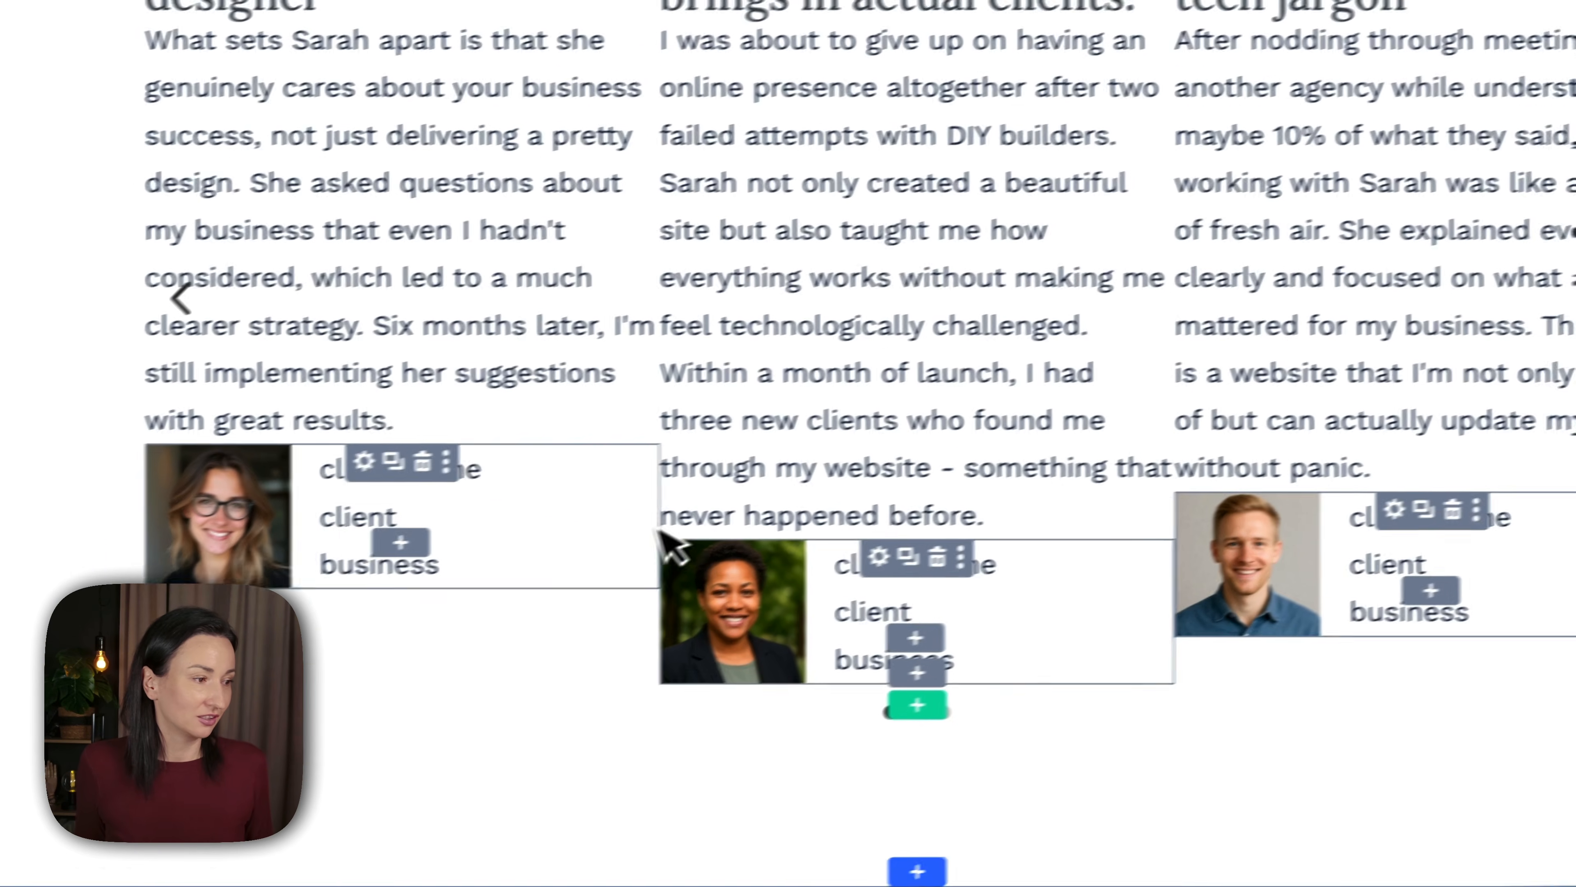
# Link the "client business" text body to the Client Company loop post custom field.
pyautogui.click(396, 507)
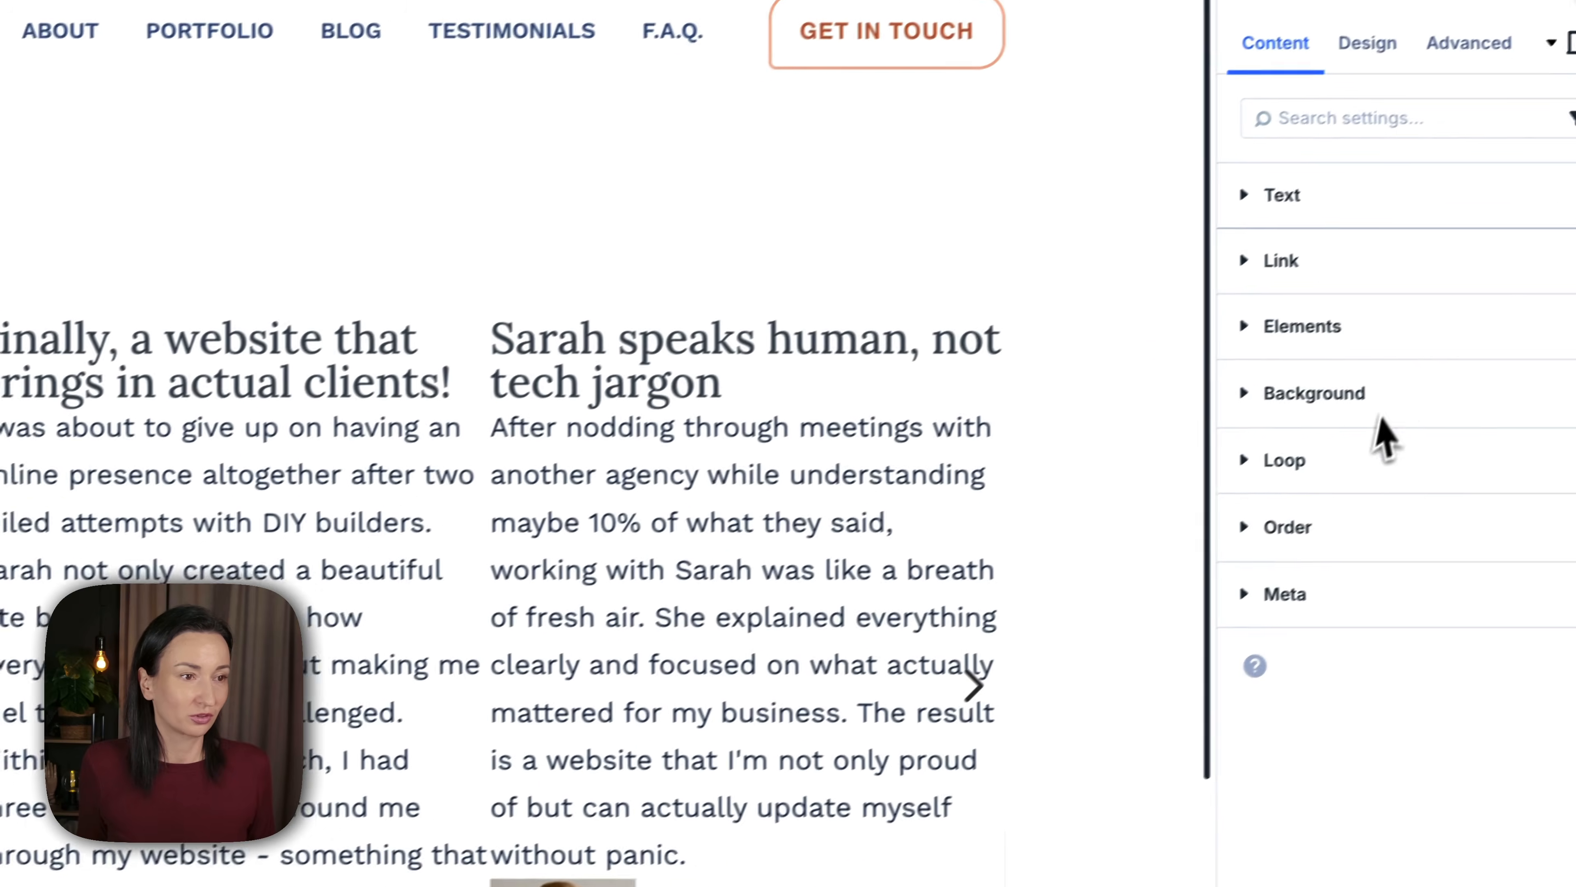
pyautogui.click(1409, 208)
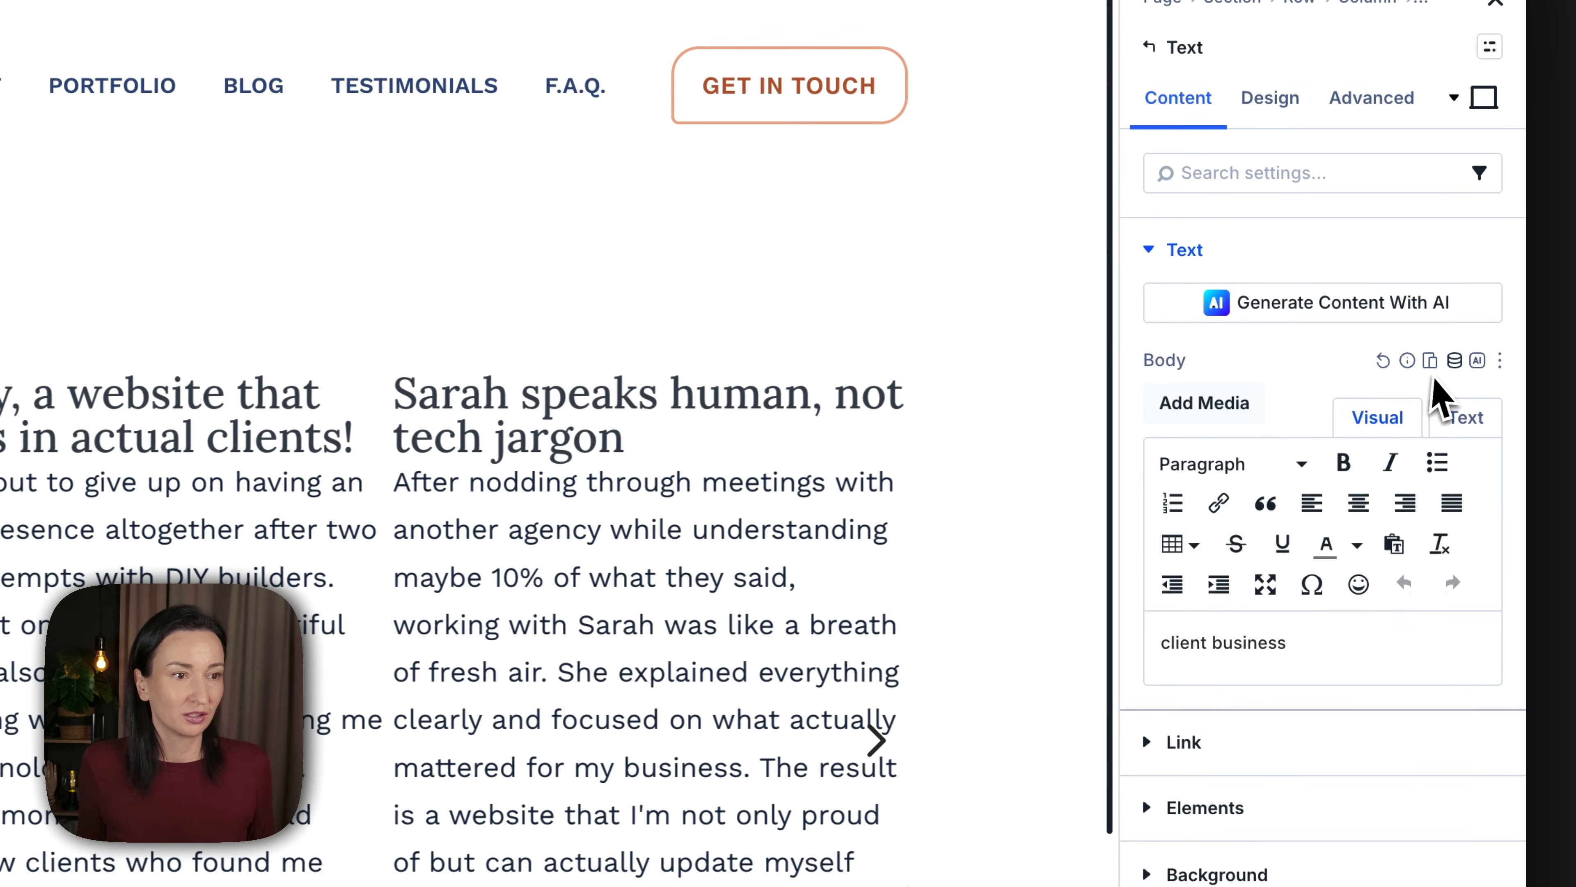
pyautogui.click(1453, 360)
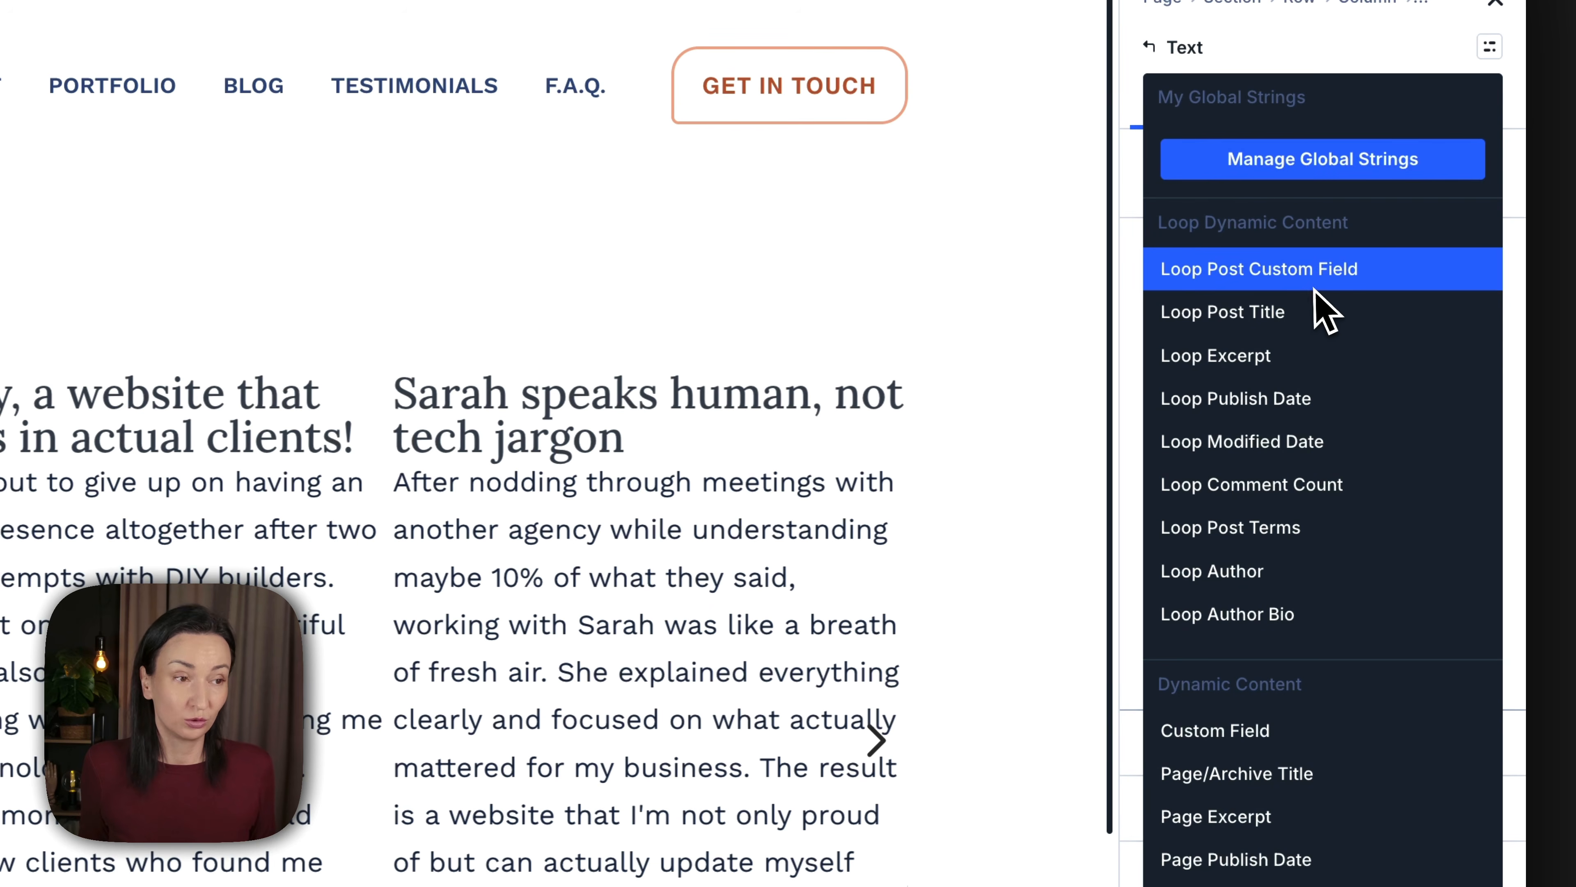
pyautogui.click(1314, 302)
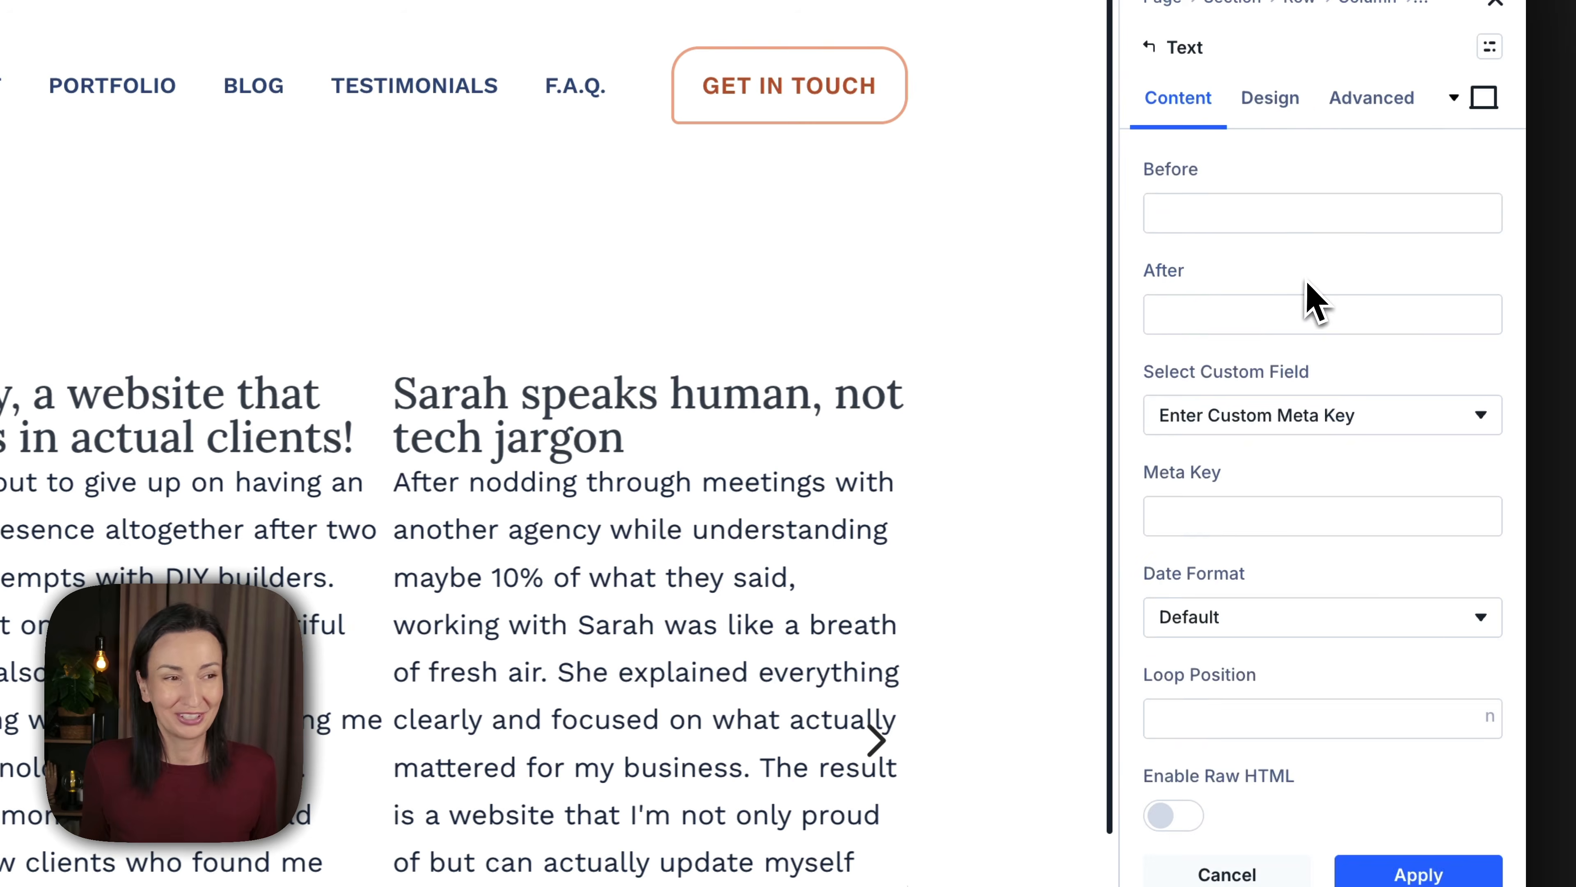
pyautogui.click(1326, 433)
pyautogui.click(1250, 516)
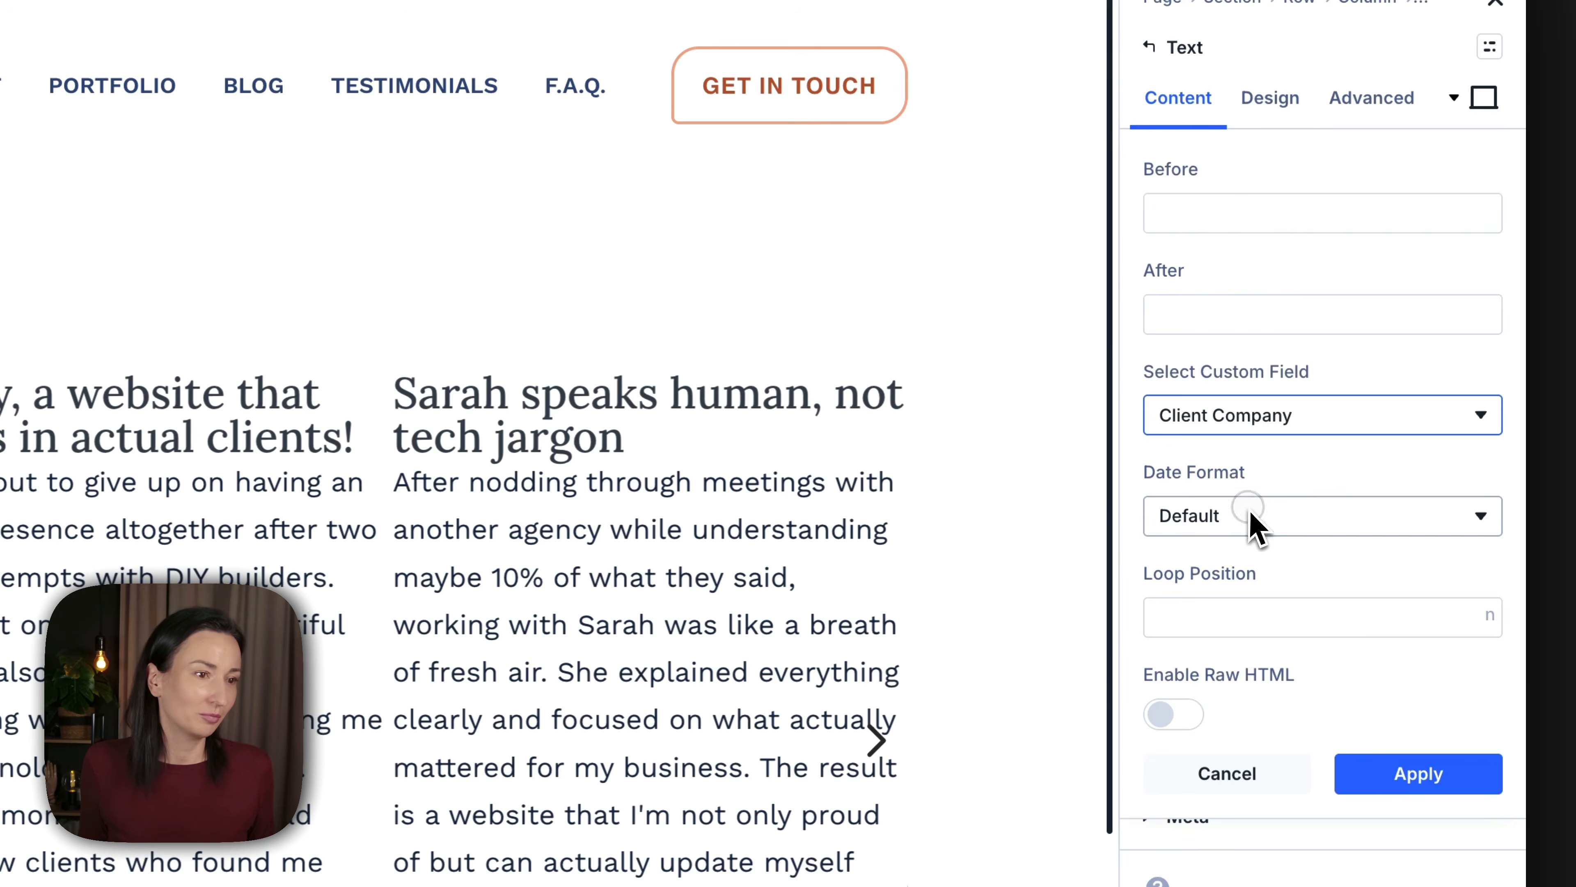
pyautogui.click(1415, 772)
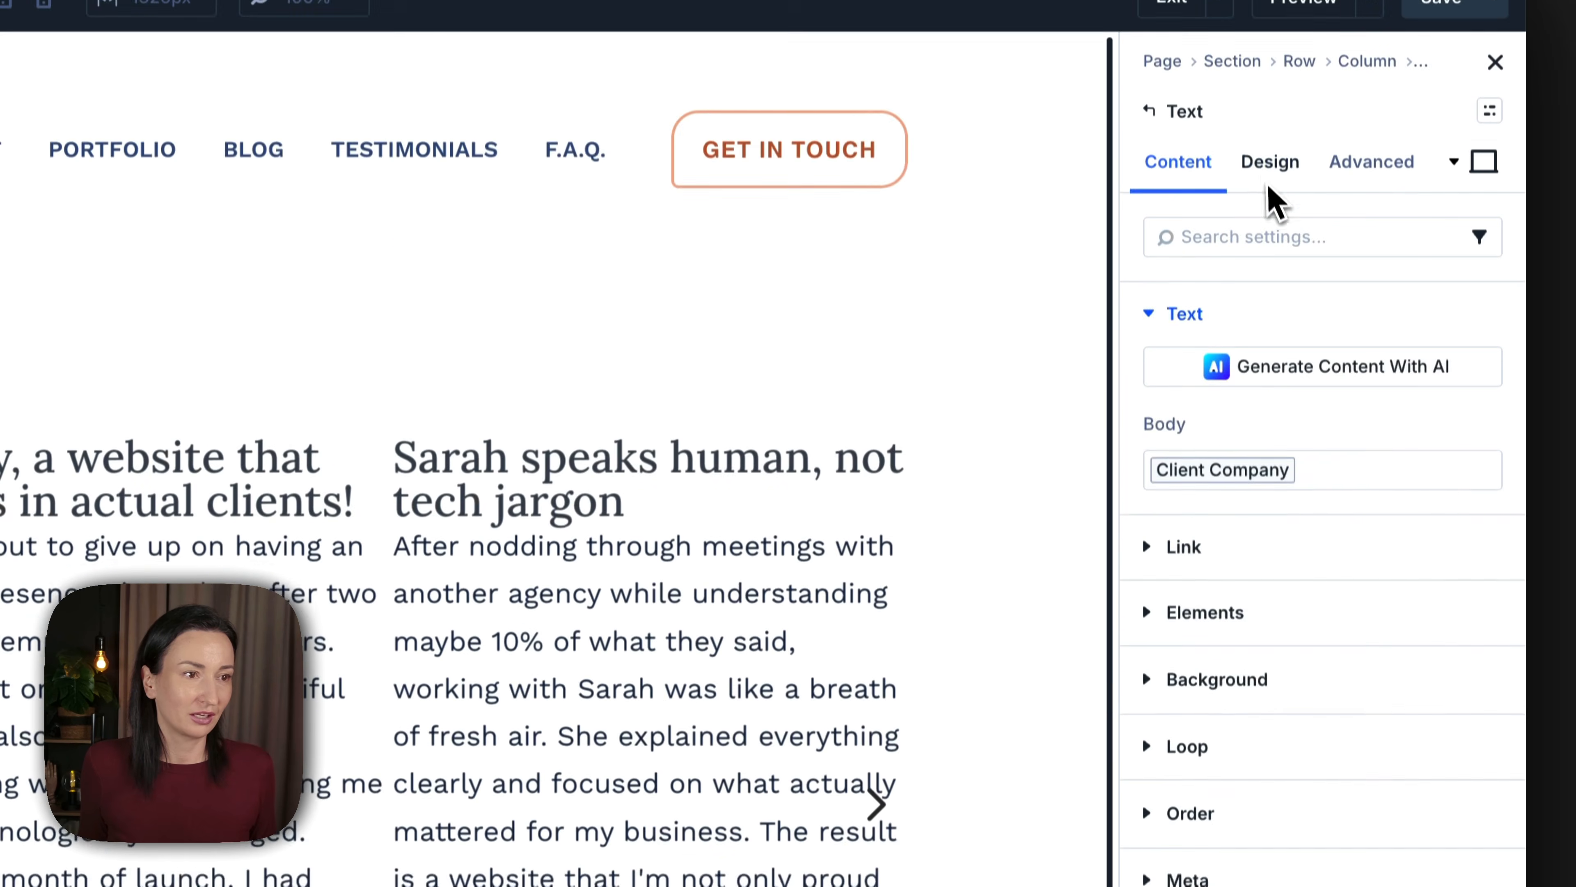
# Apply the Small Body Text preset to the text styling of the Client Company module.
pyautogui.click(1269, 165)
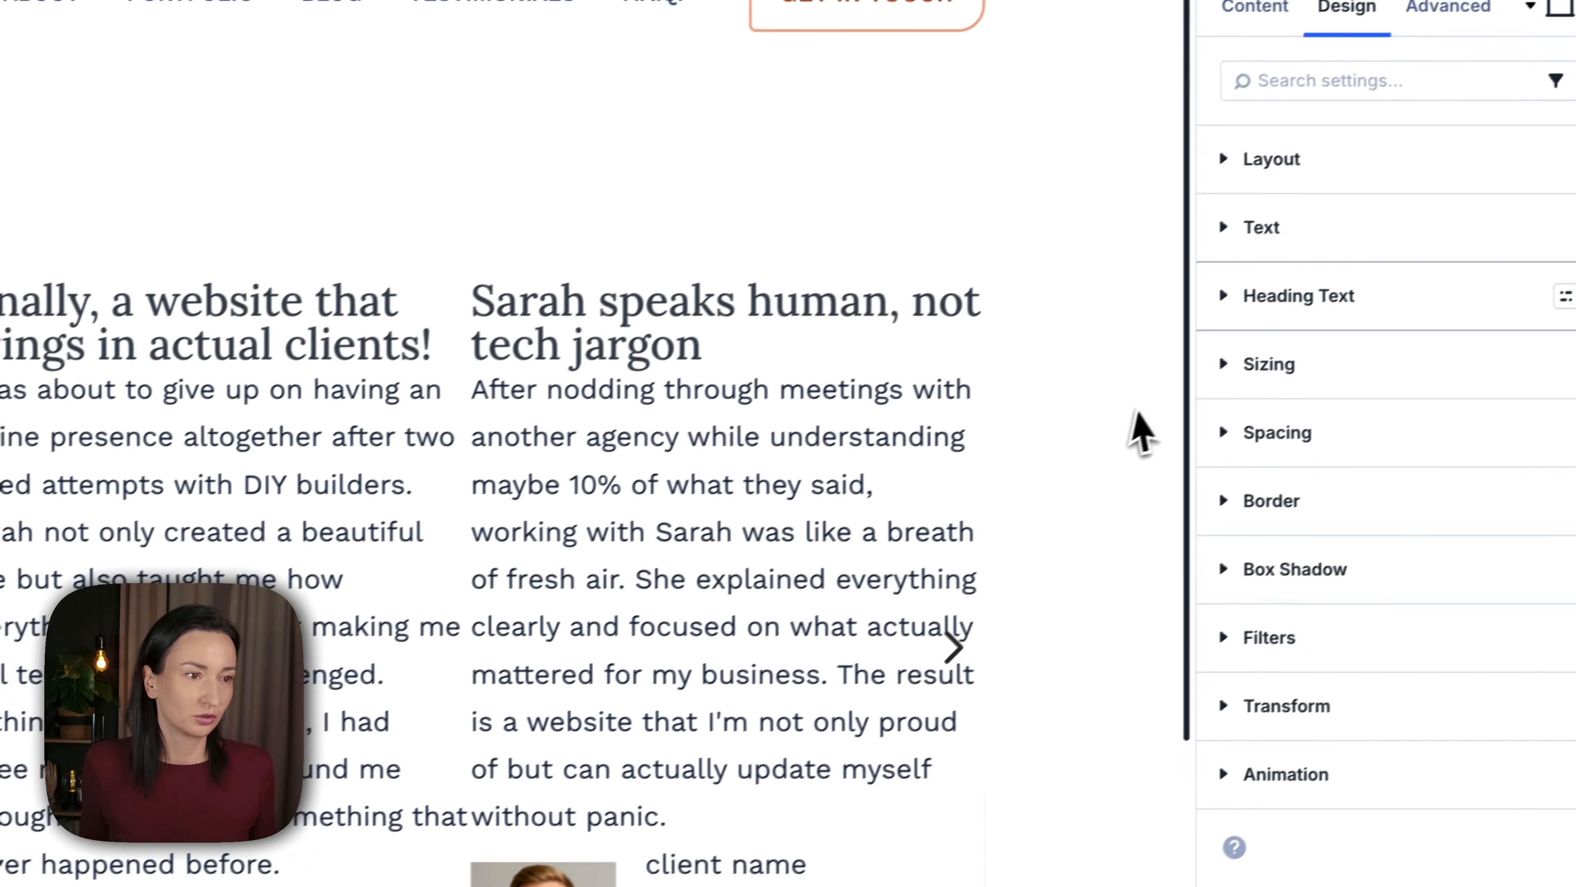
pyautogui.click(1559, 231)
pyautogui.click(1337, 389)
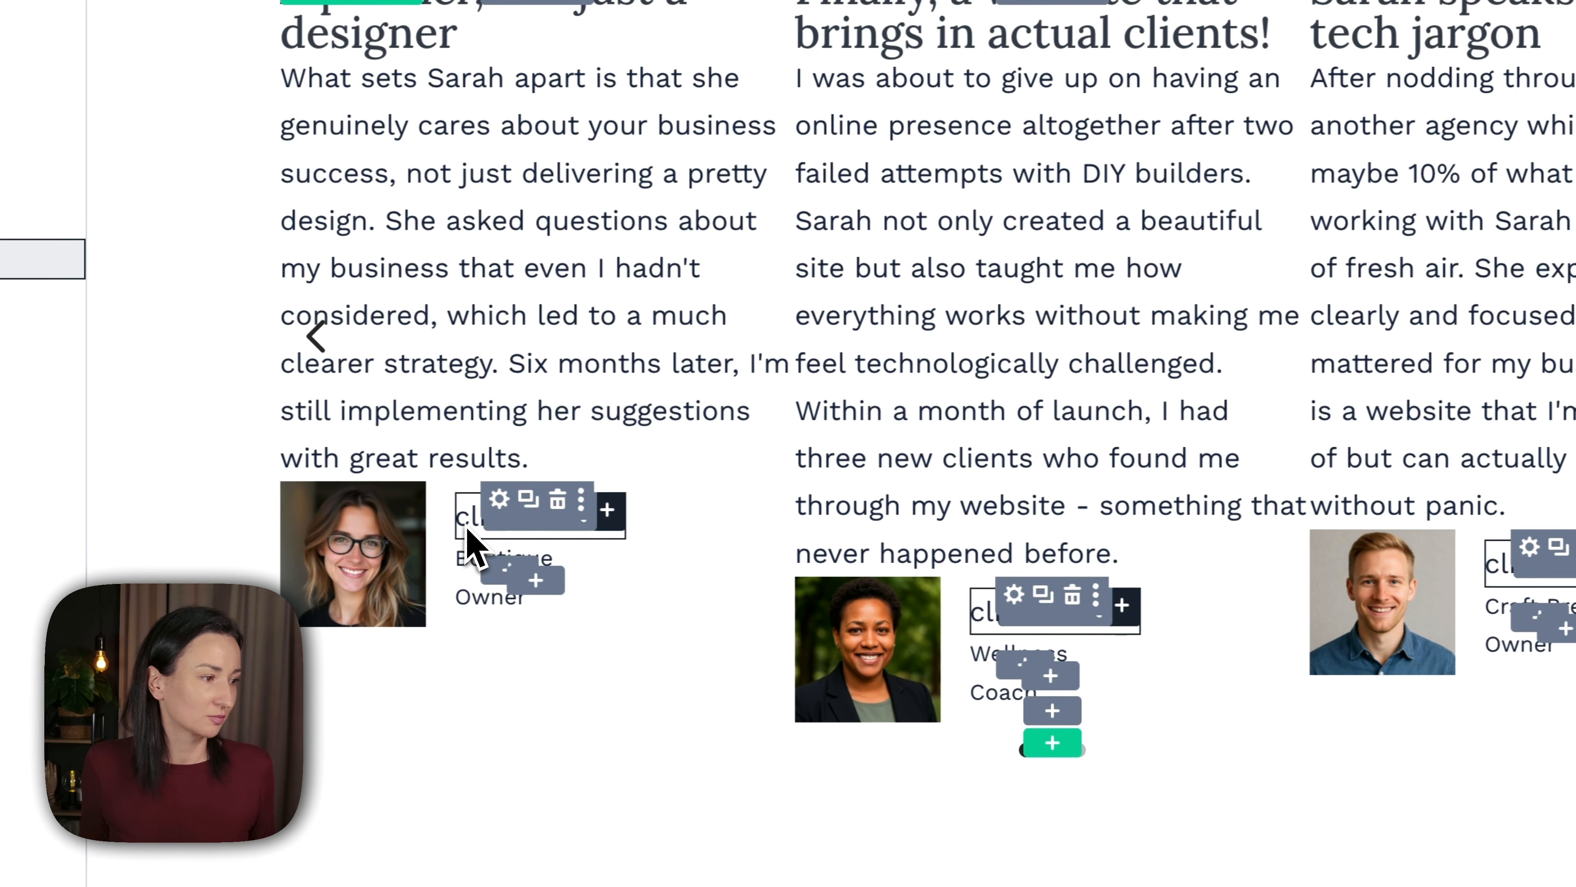
# Apply the Small Body Text preset to the text styling of the "client name" module.
pyautogui.click(467, 526)
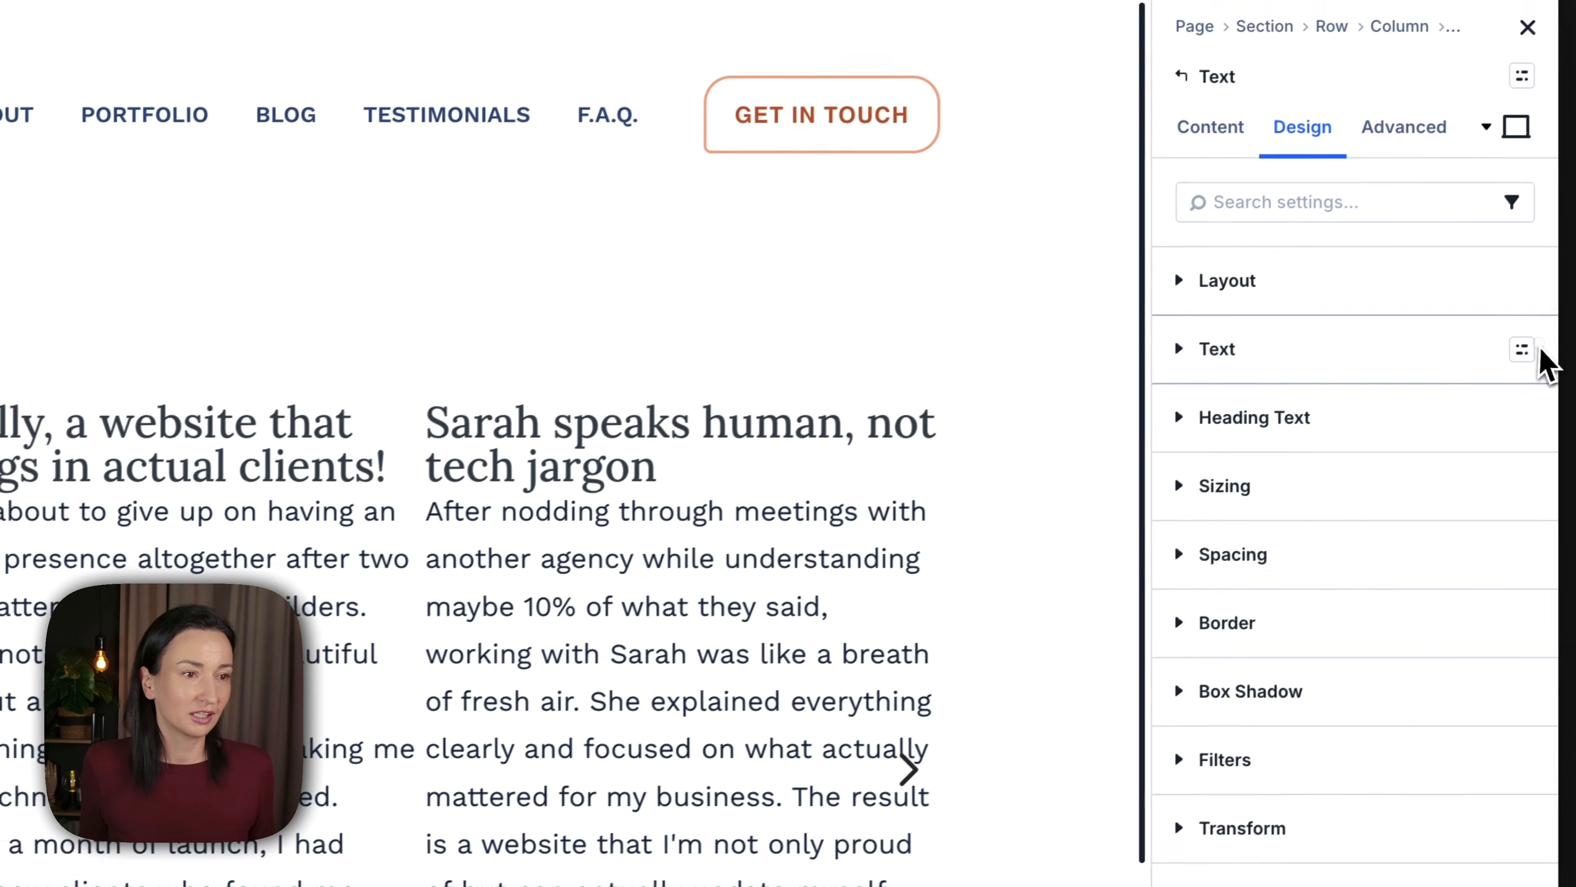
pyautogui.click(1537, 347)
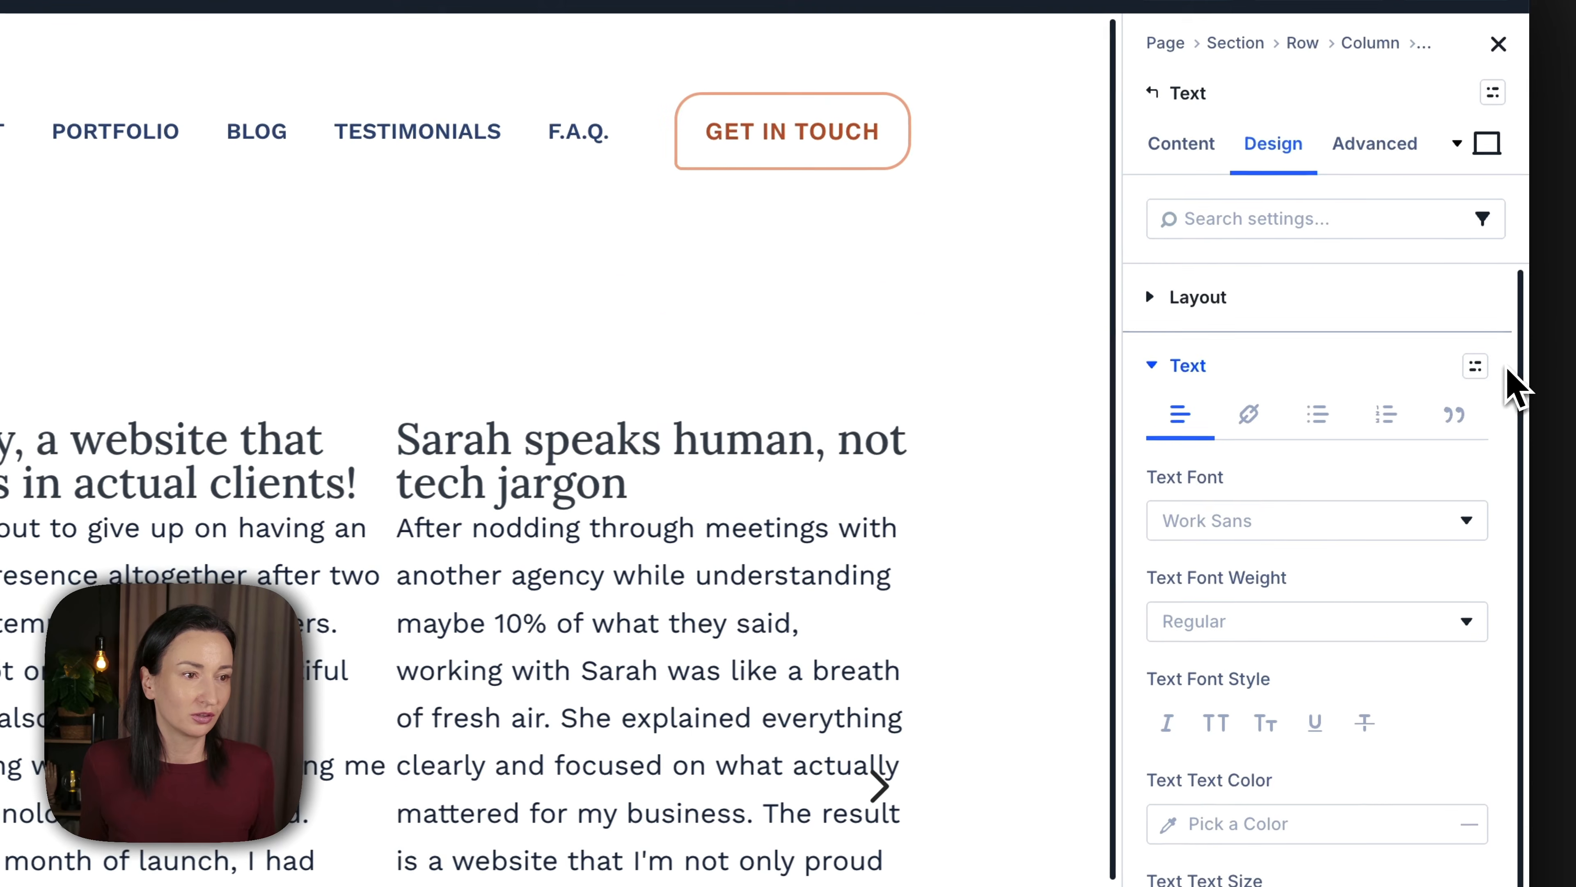
pyautogui.click(1475, 368)
pyautogui.click(1272, 525)
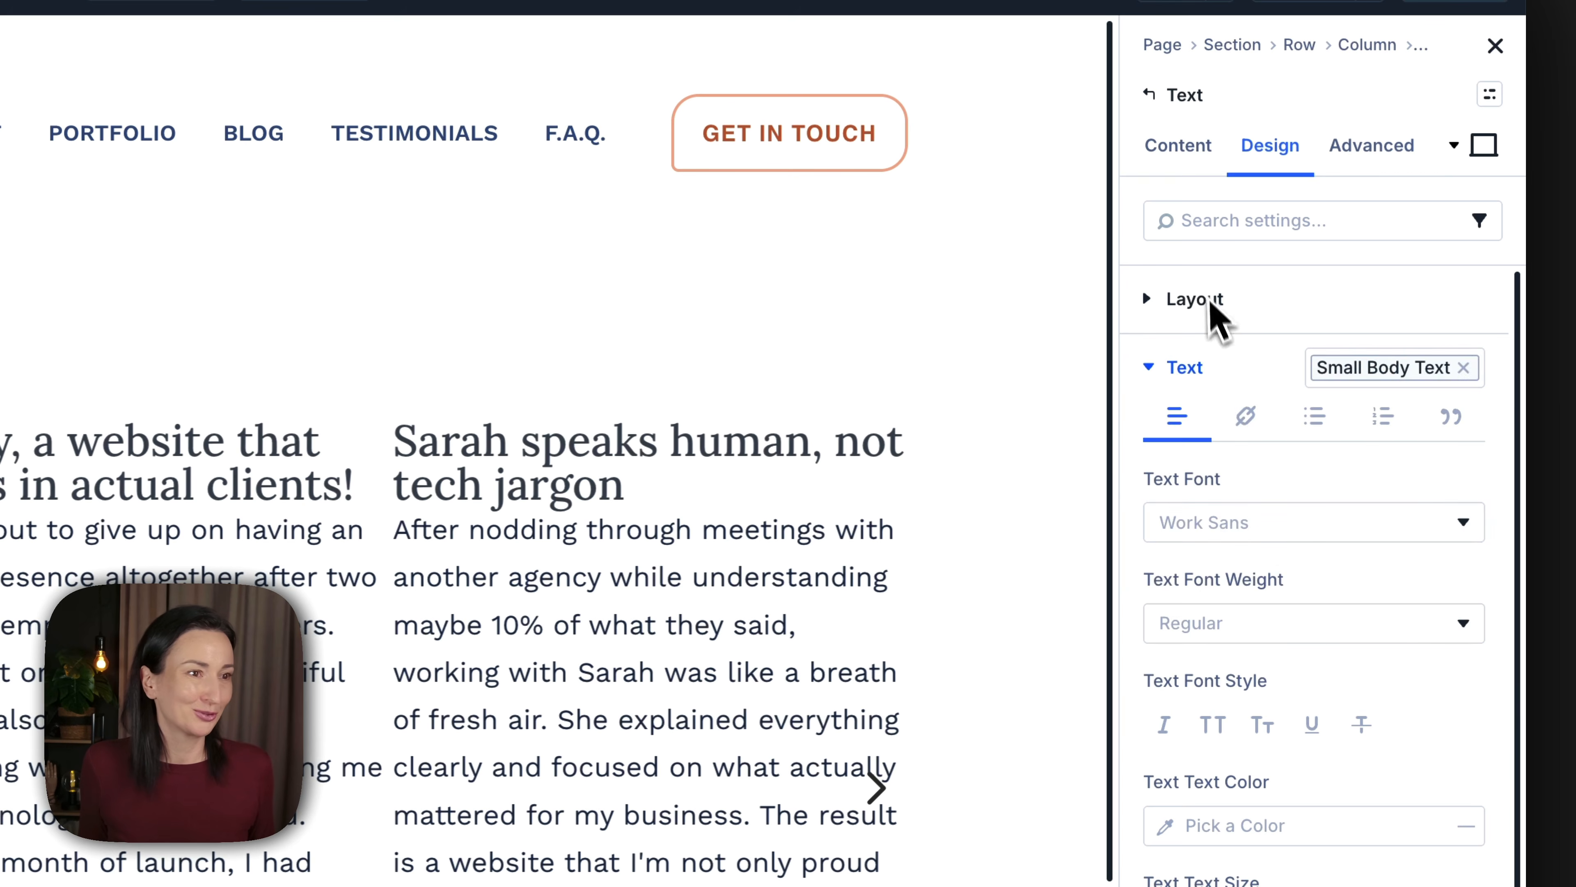
# Link the "client name" text body to the Client Name loop post custom field.
pyautogui.click(1175, 152)
pyautogui.click(1243, 310)
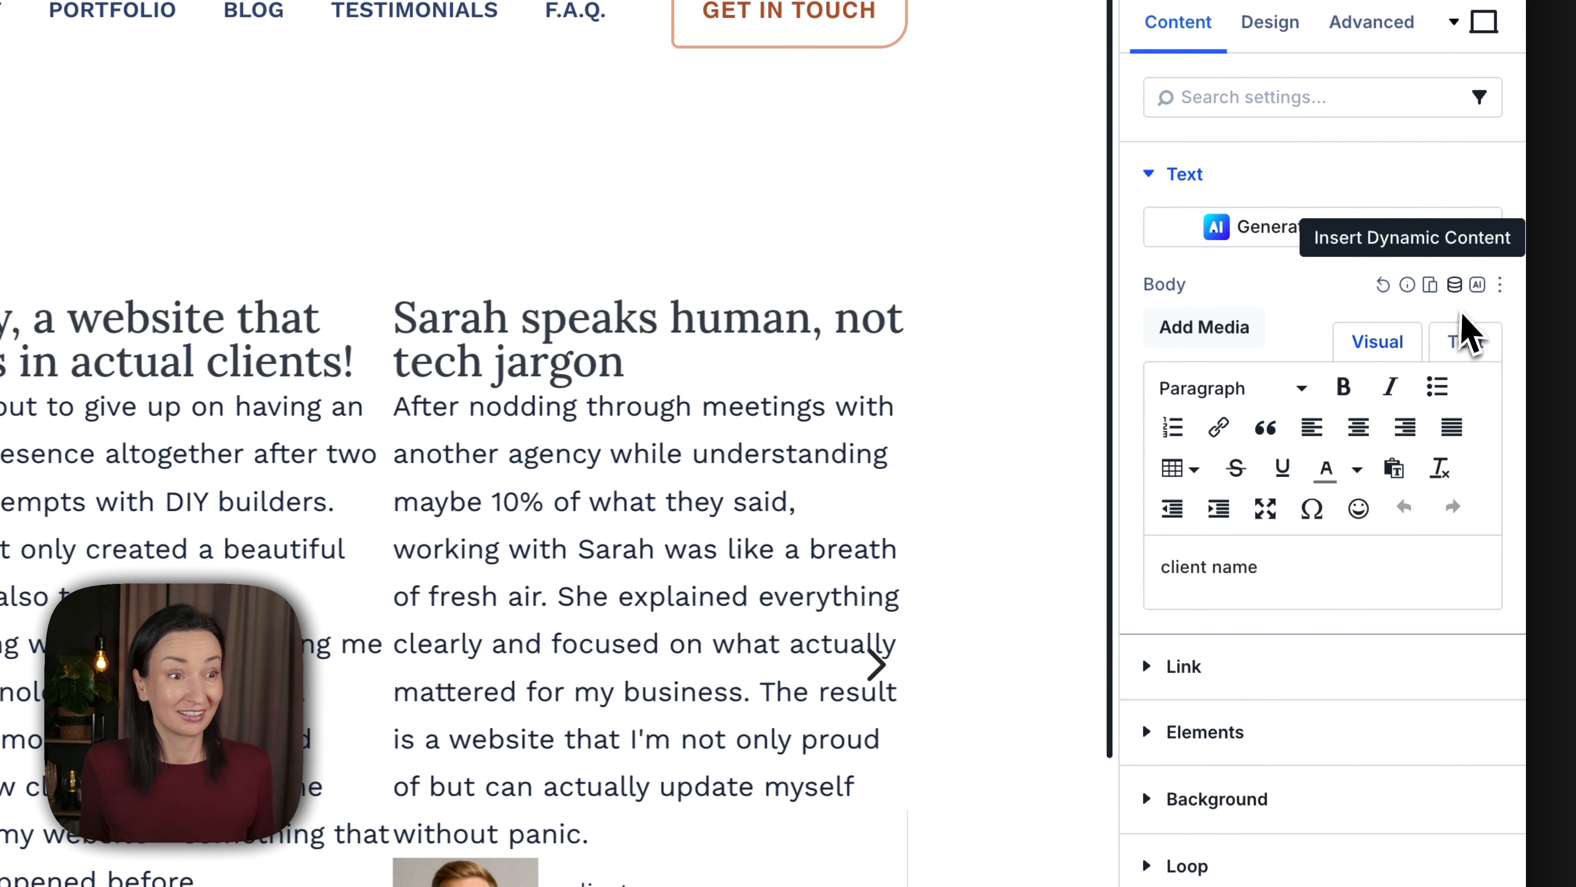
pyautogui.click(1455, 287)
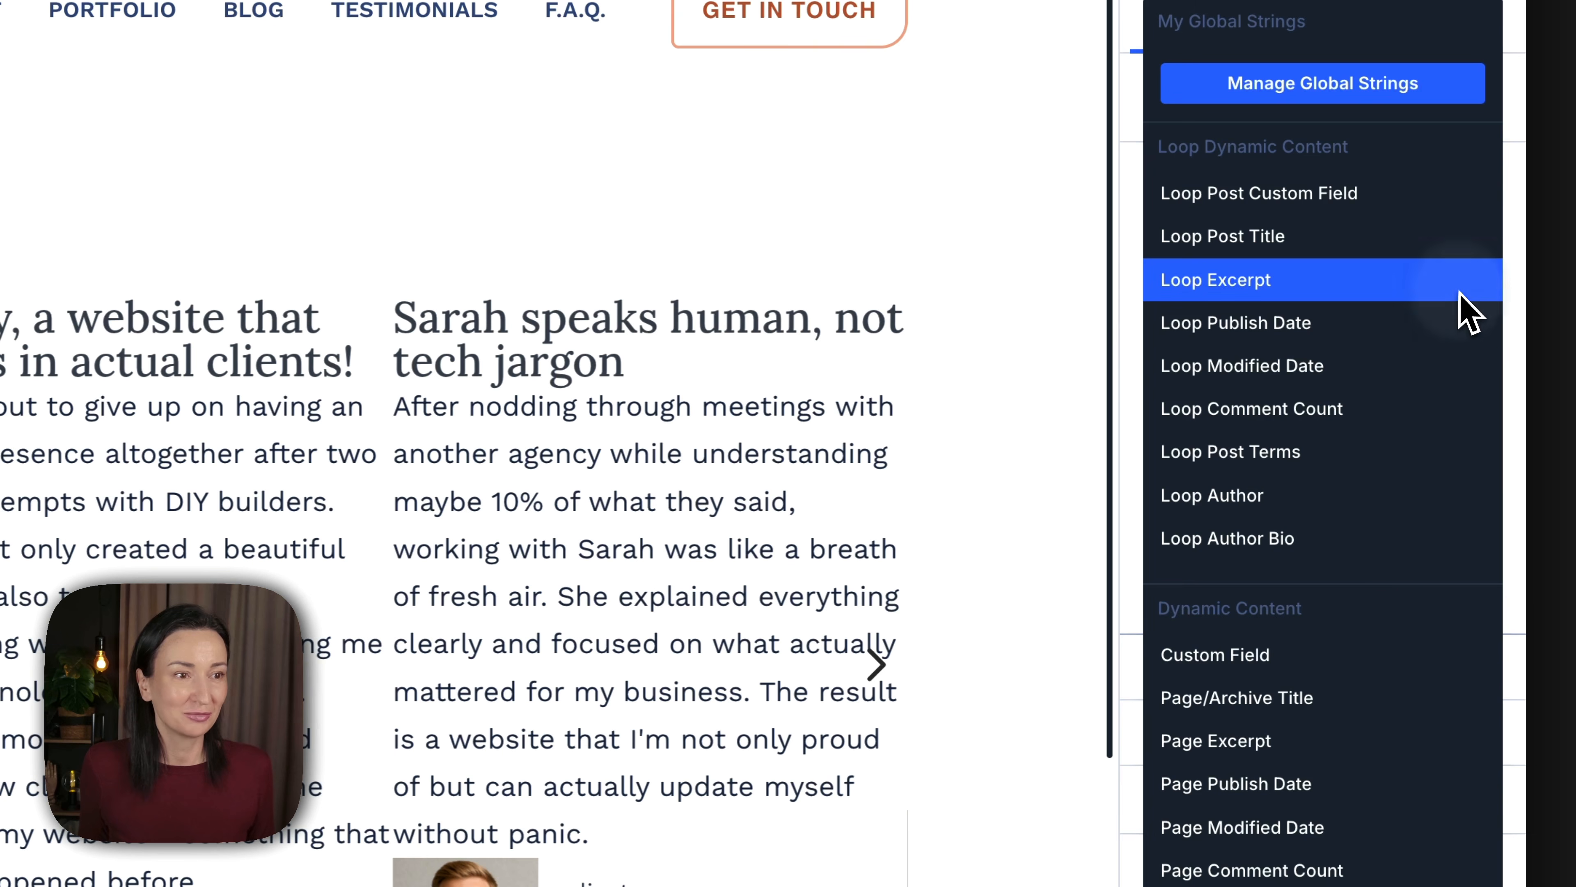
pyautogui.click(1241, 205)
pyautogui.click(1266, 336)
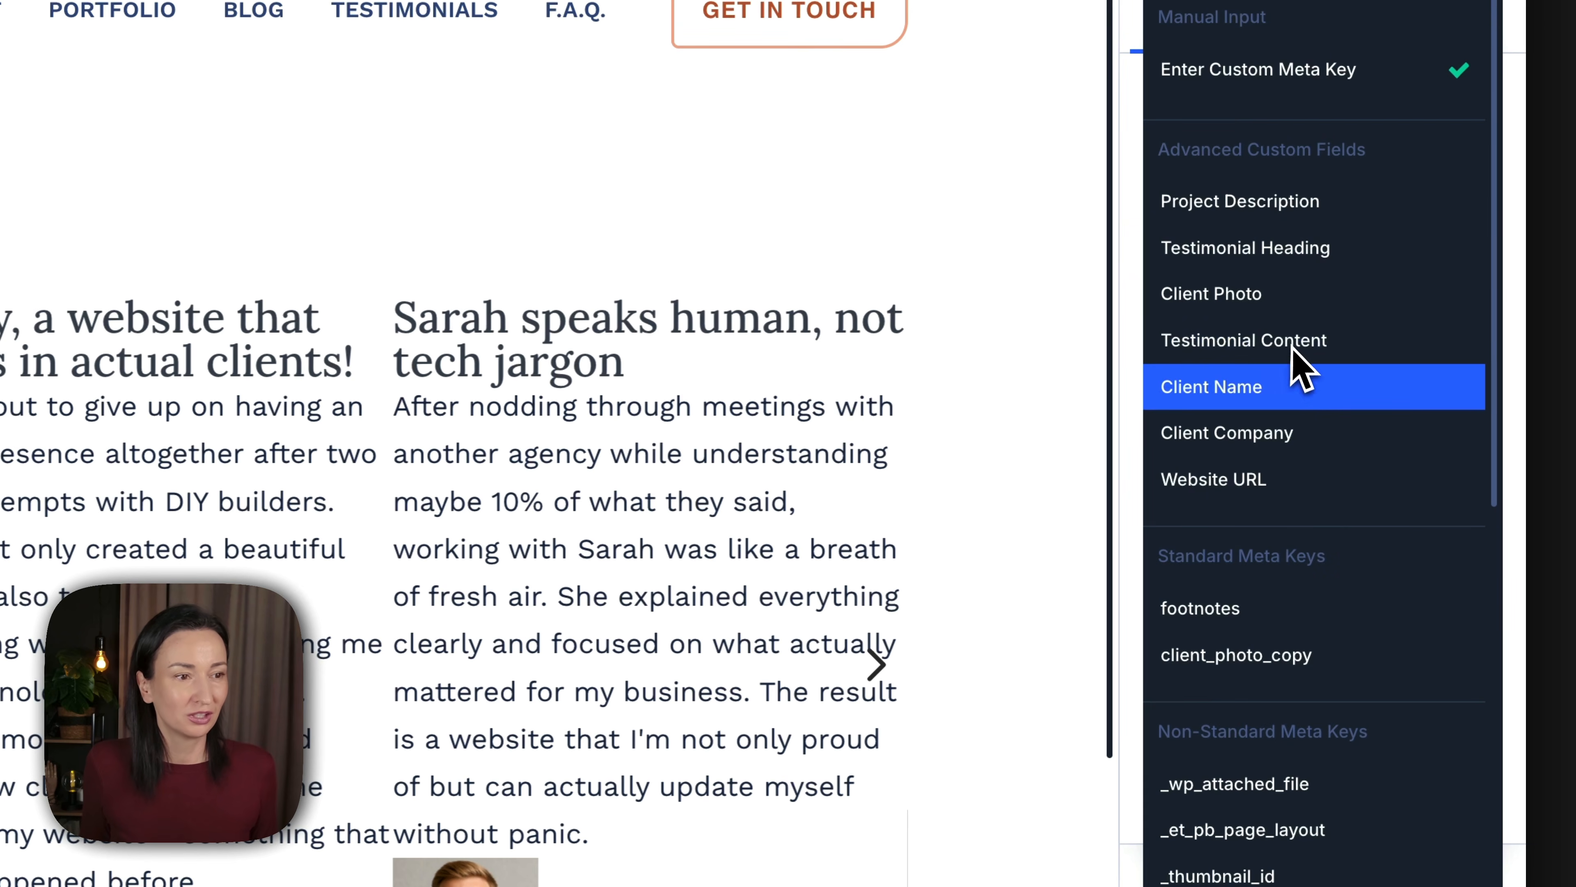
pyautogui.click(1313, 398)
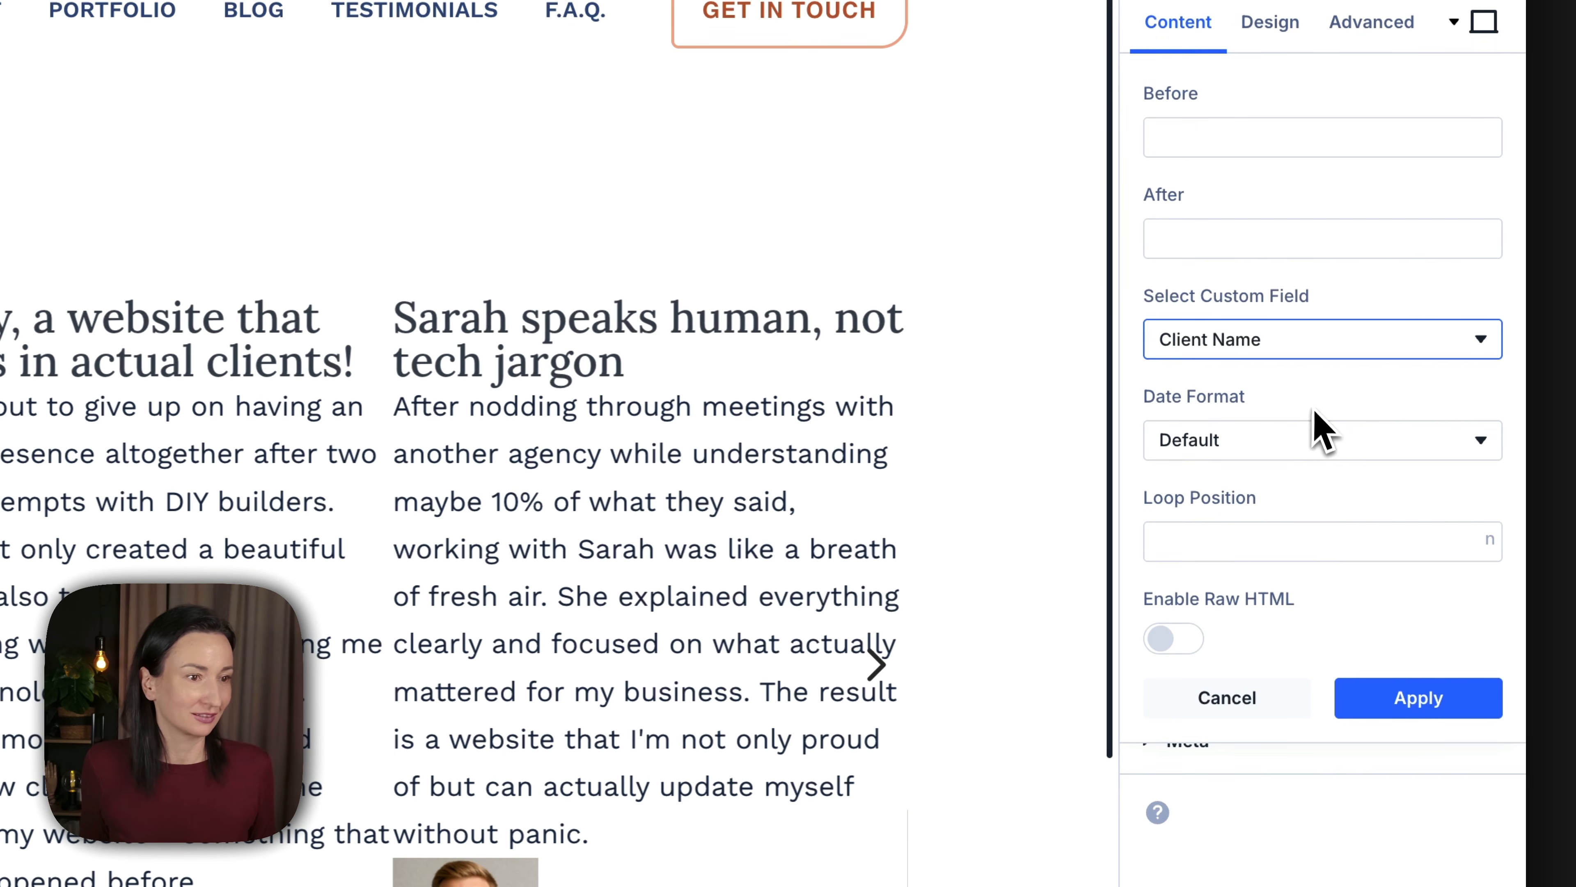
pyautogui.click(1421, 701)
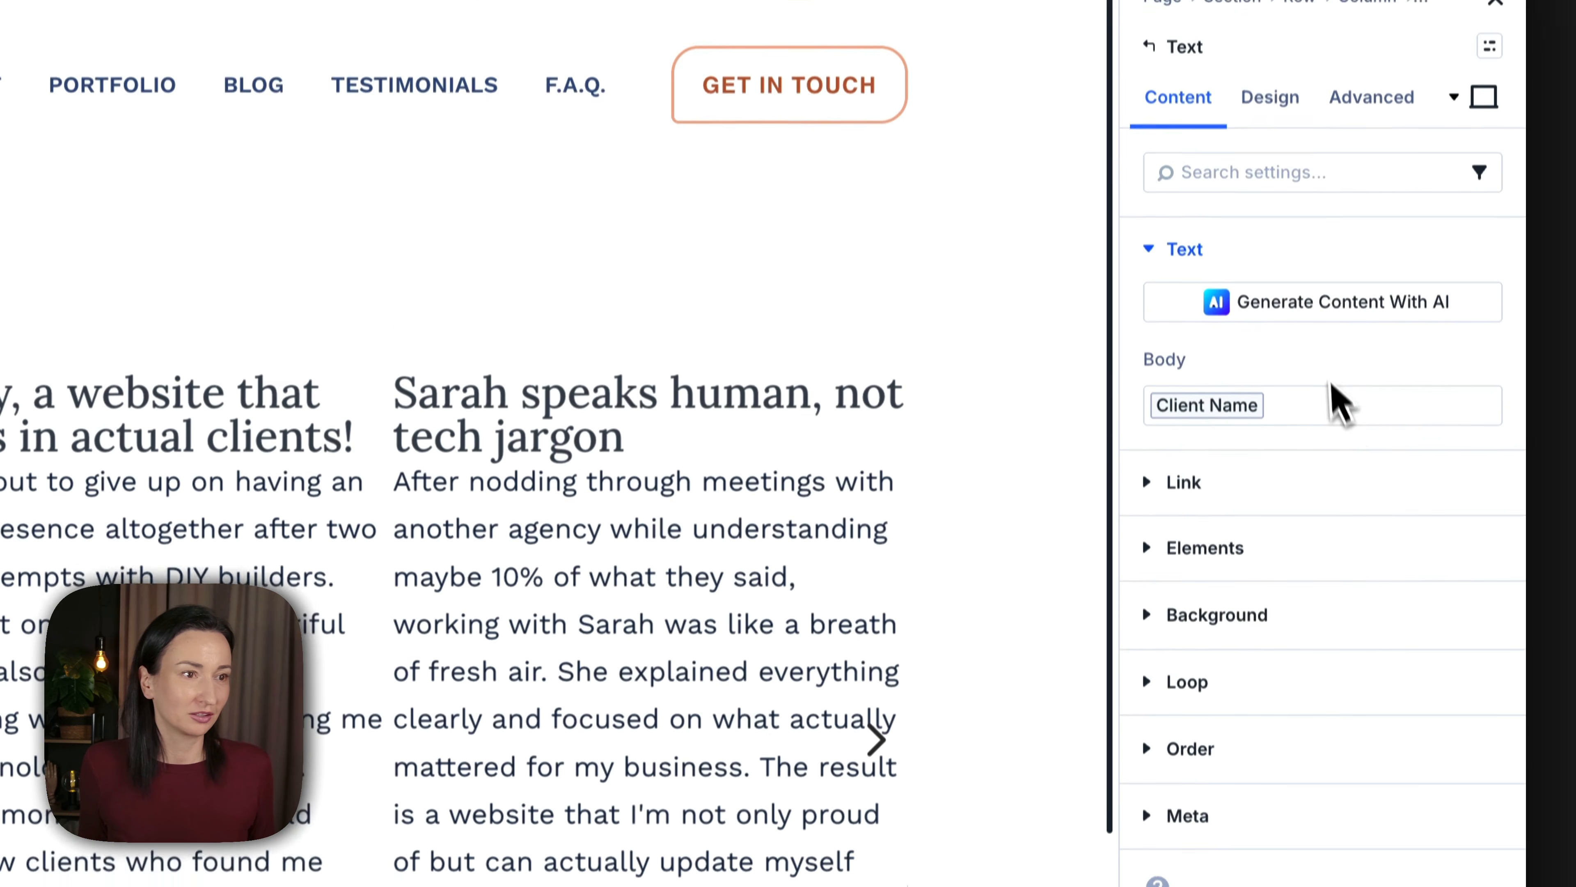
# Set the font weight of the Client Name text to Bold.
pyautogui.click(1278, 99)
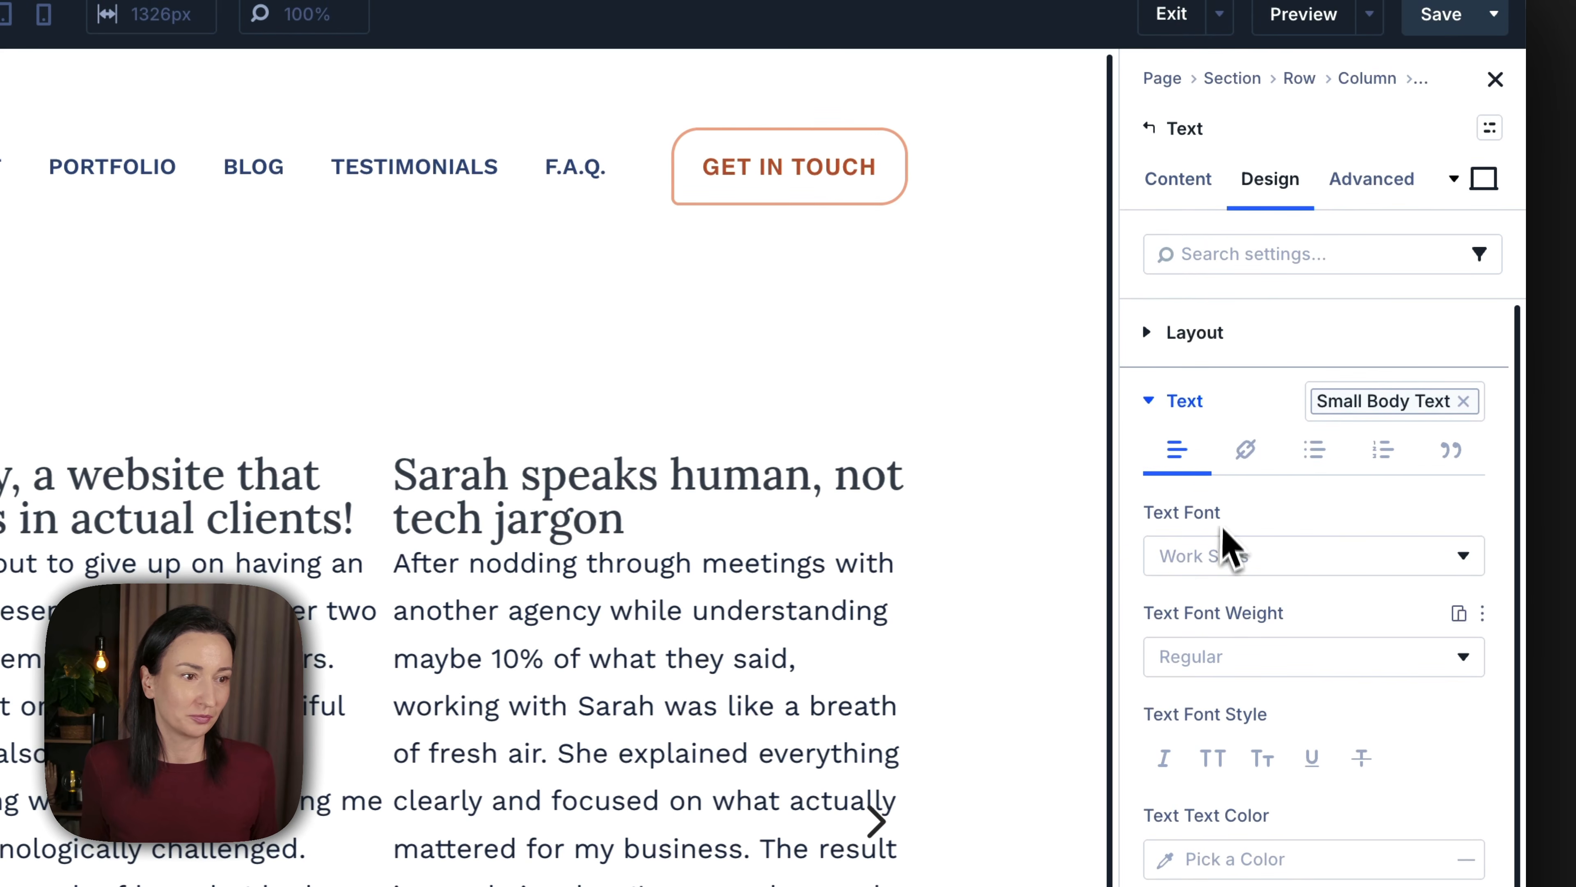
pyautogui.click(1235, 657)
pyautogui.click(1259, 694)
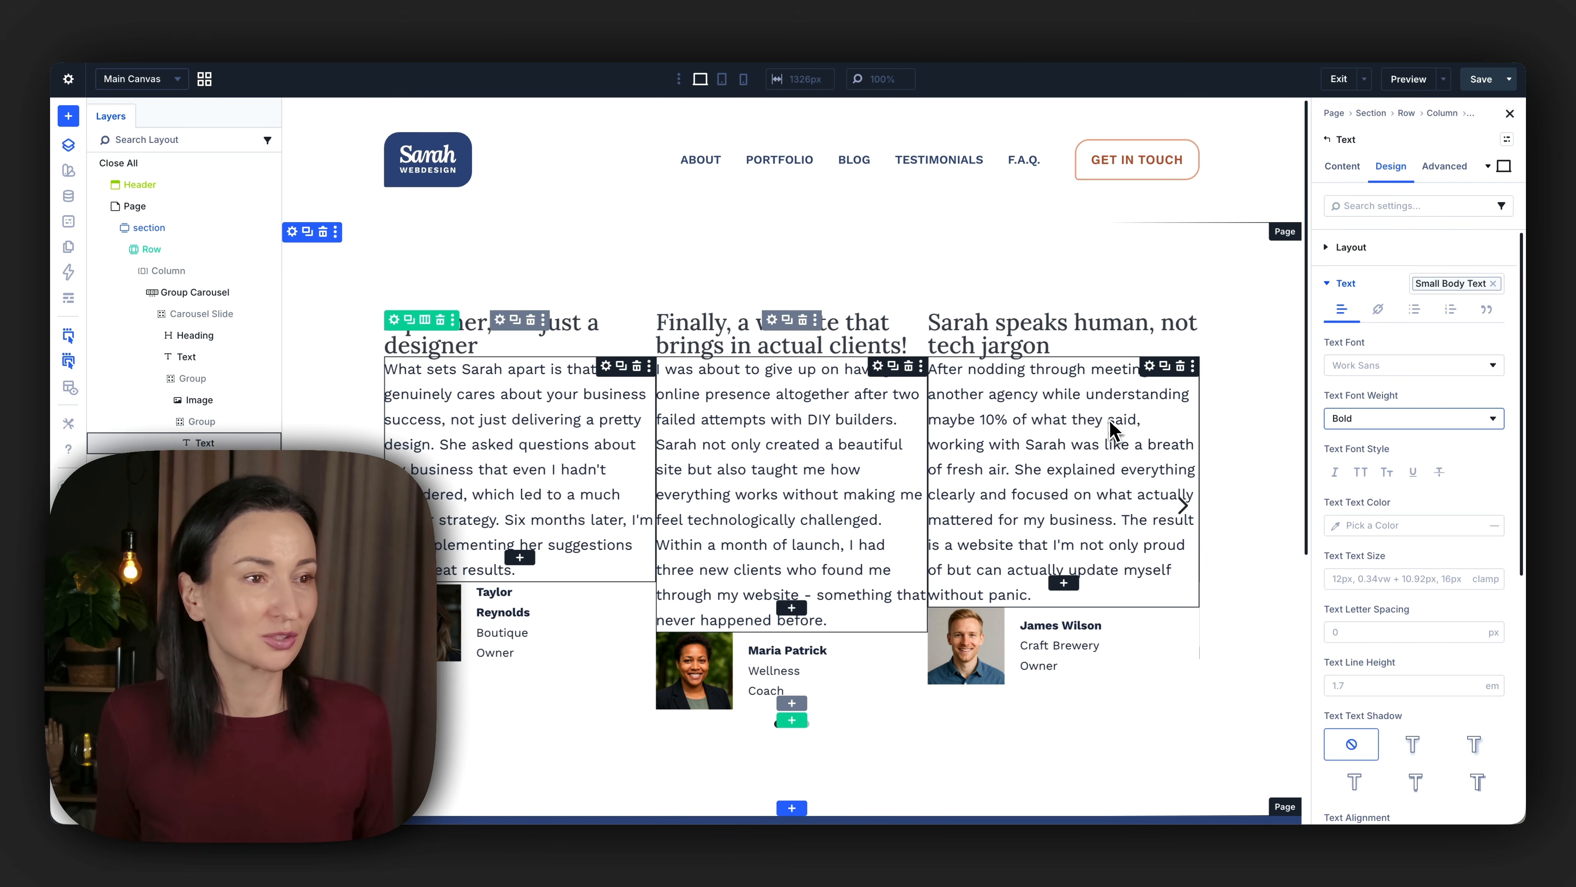
# Give the Group Carousel's groups linked left and right margins of 20 px.
pyautogui.click(193, 293)
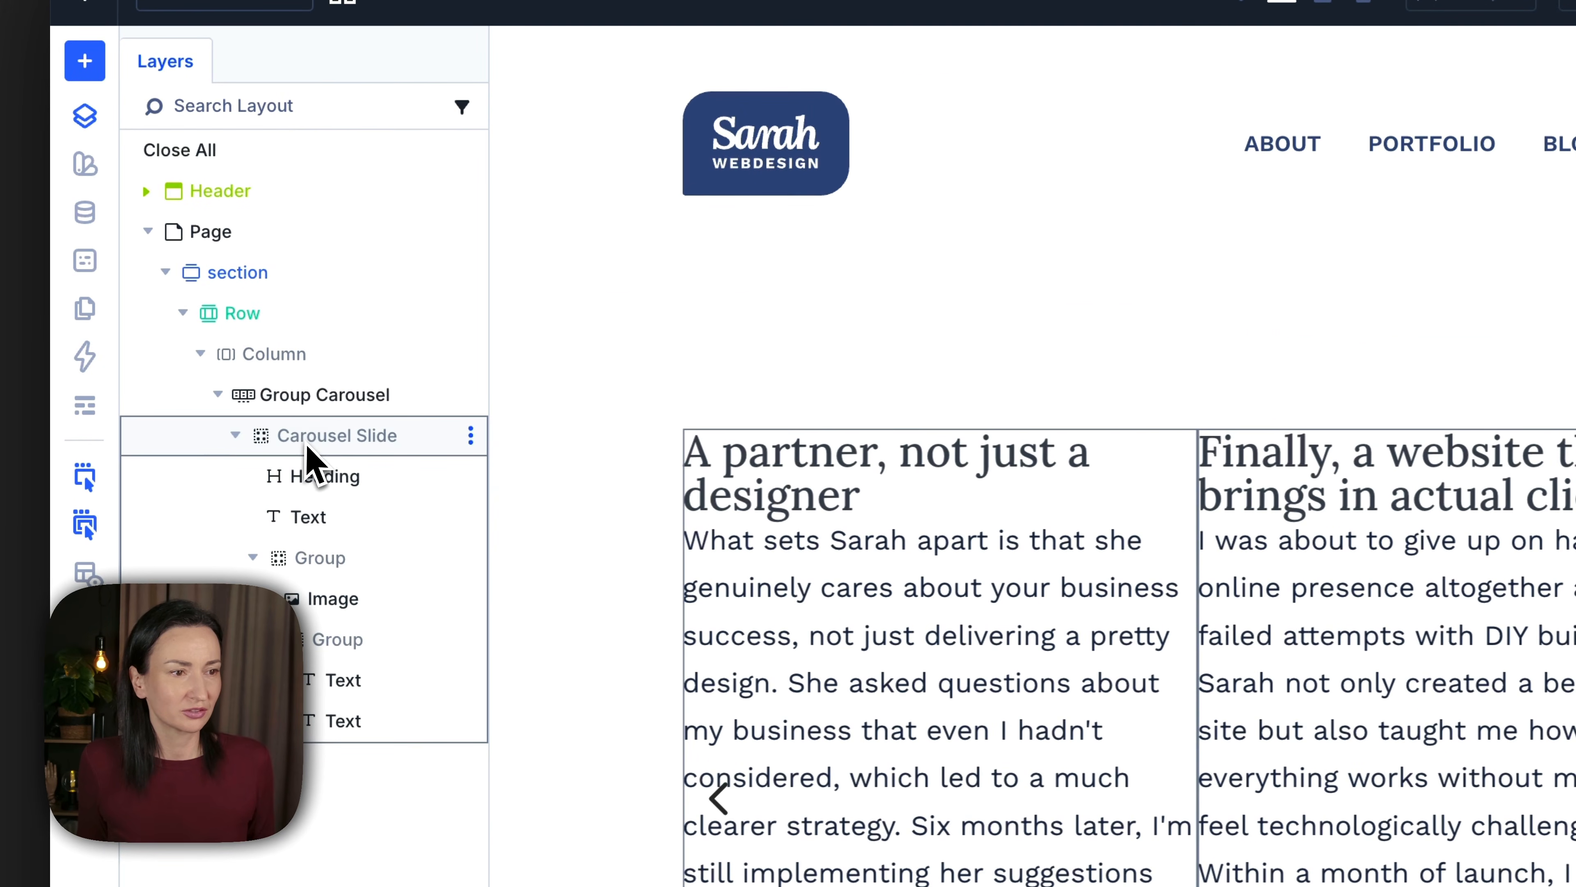
pyautogui.click(307, 446)
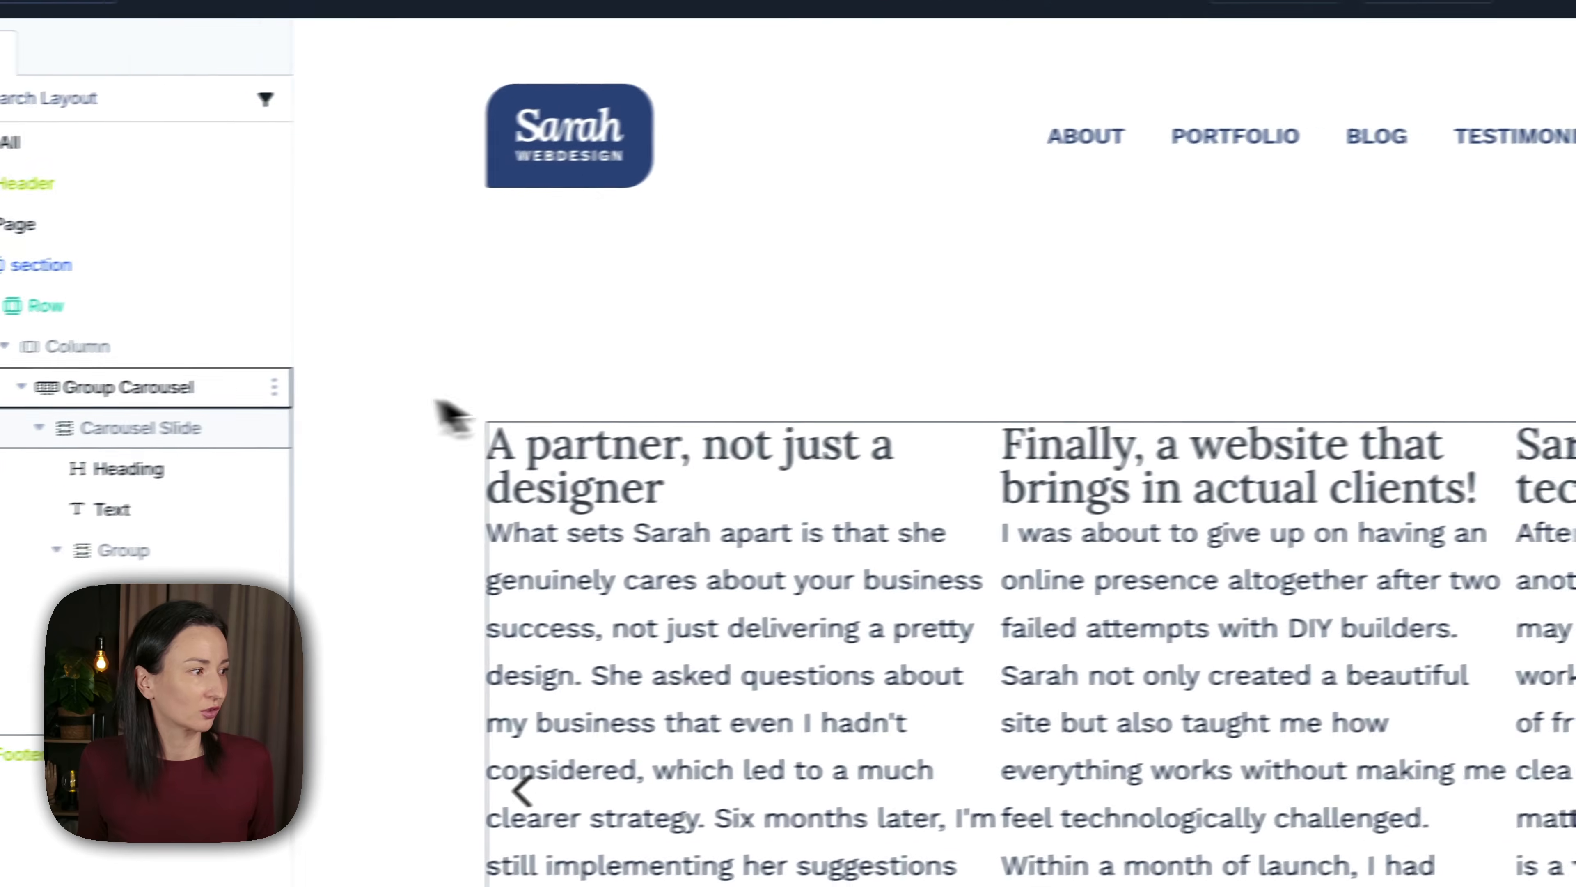
pyautogui.click(327, 398)
pyautogui.click(1217, 526)
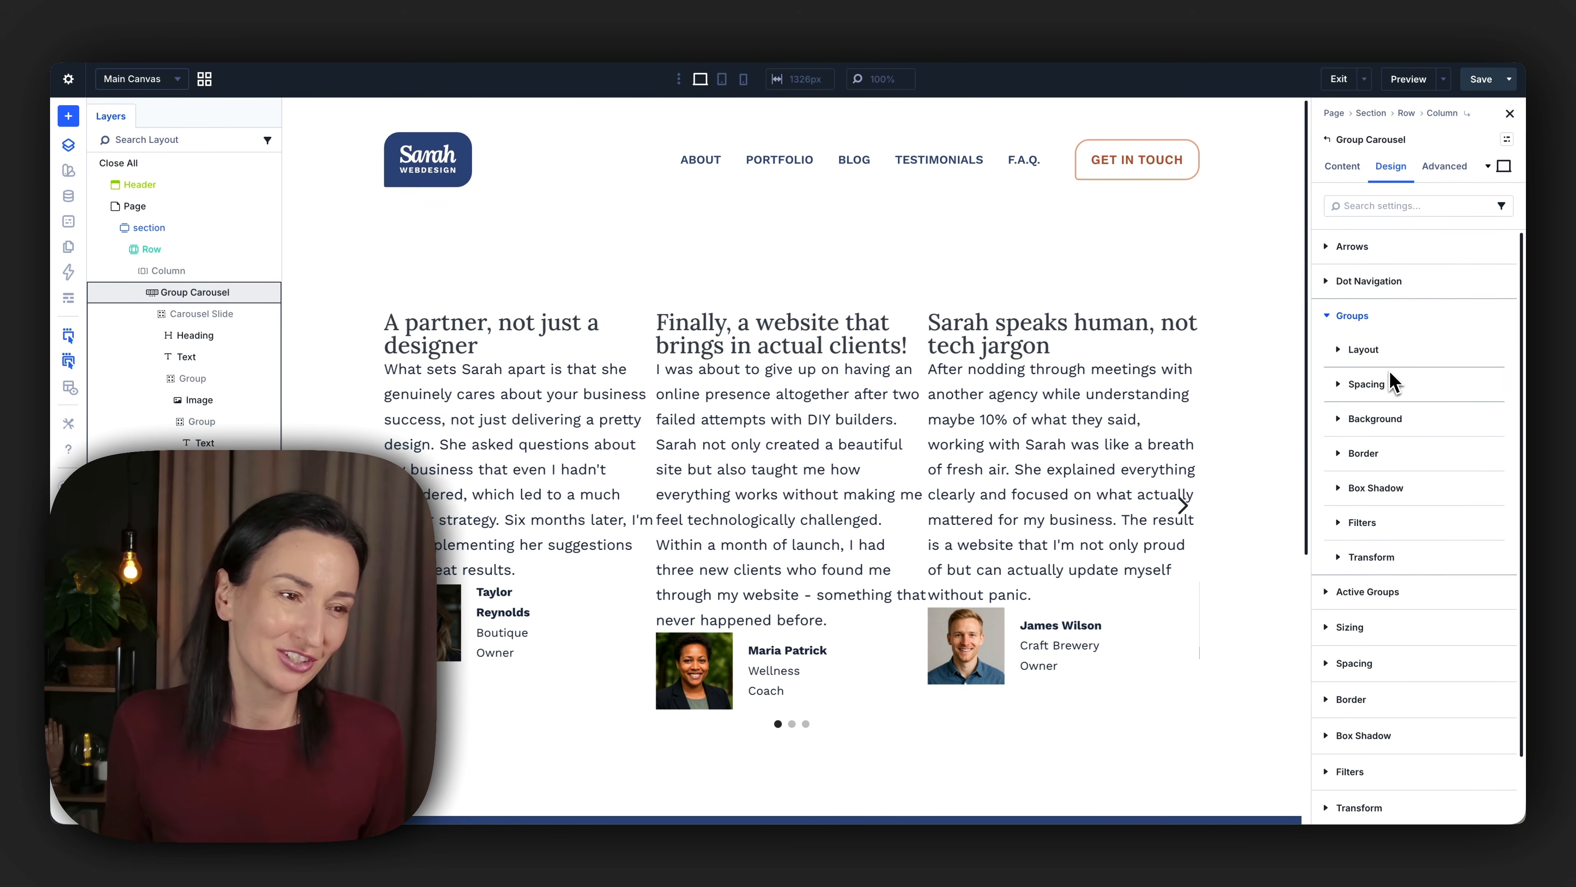
pyautogui.click(1393, 383)
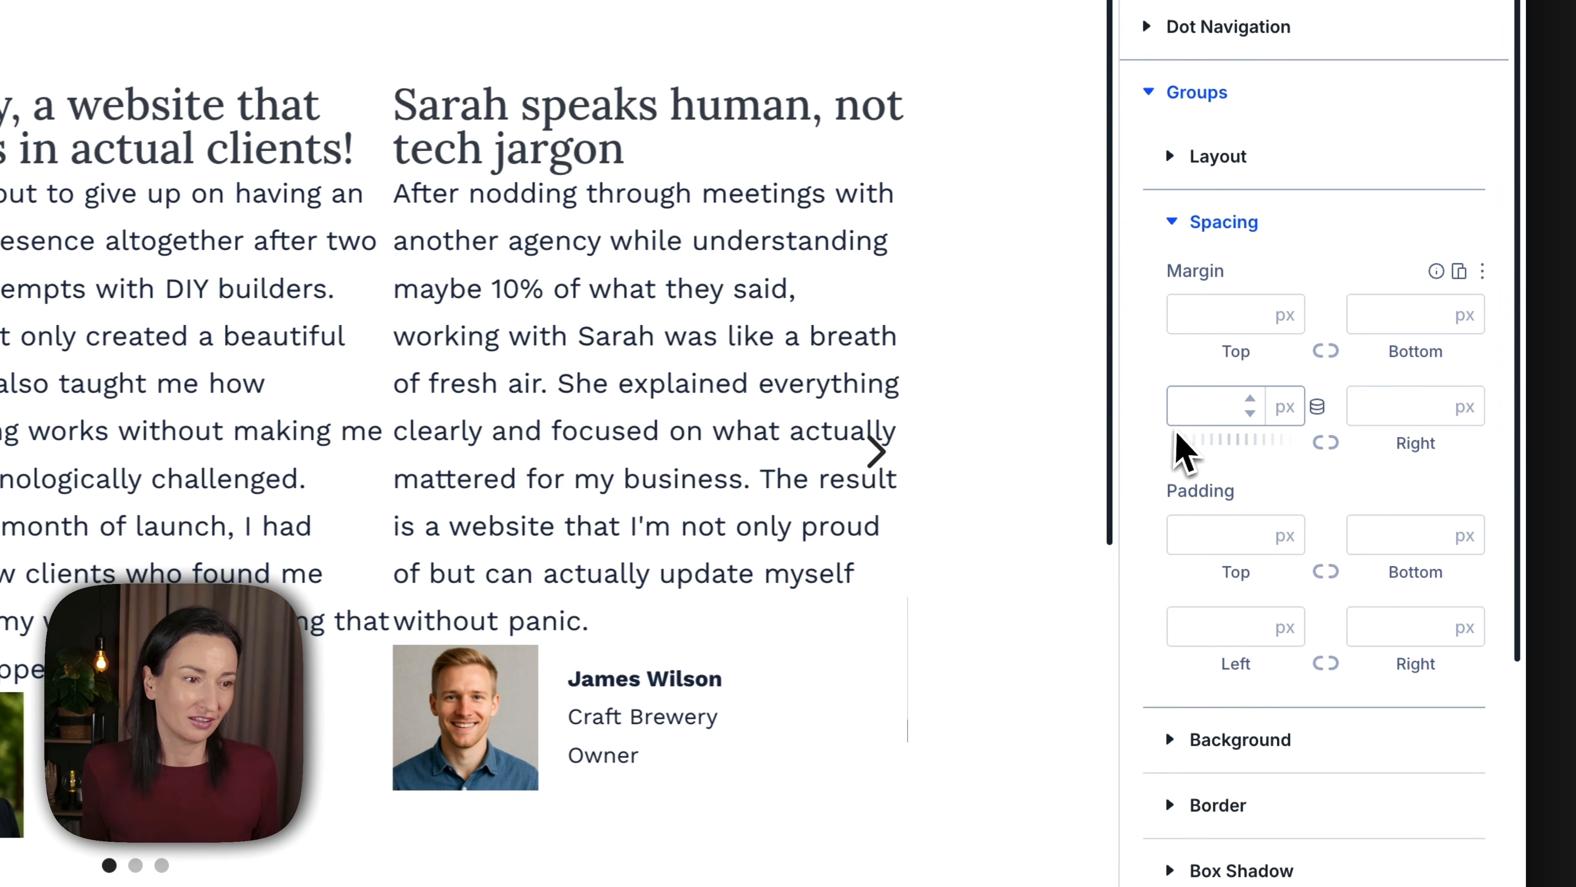
pyautogui.click(1328, 443)
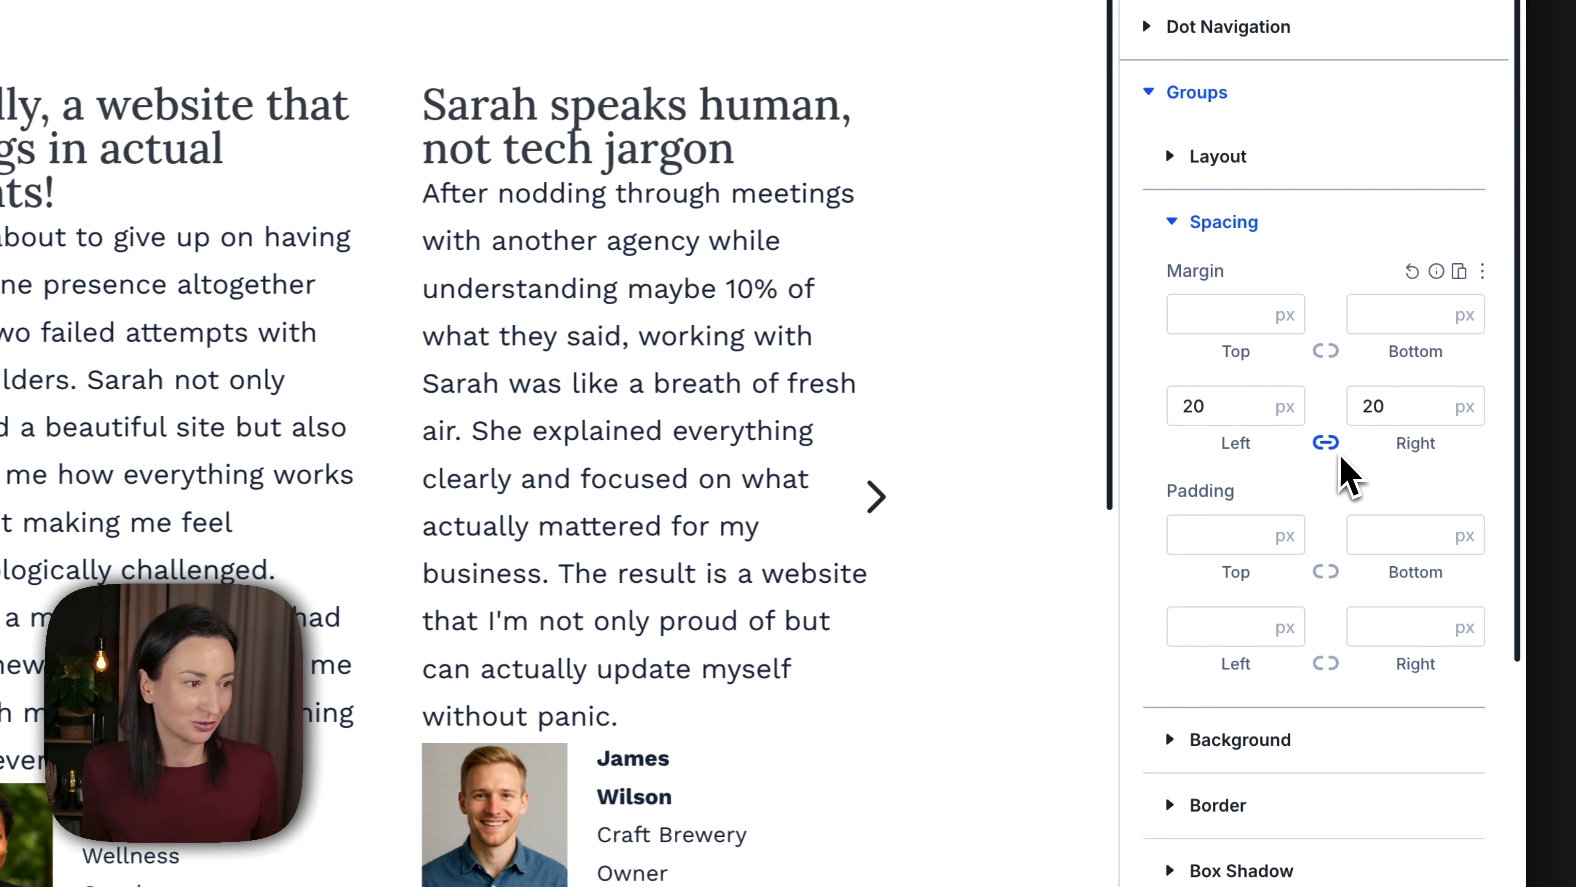
# Set the background color of the carousel's groups to Neutral Lightest.
pyautogui.click(1278, 739)
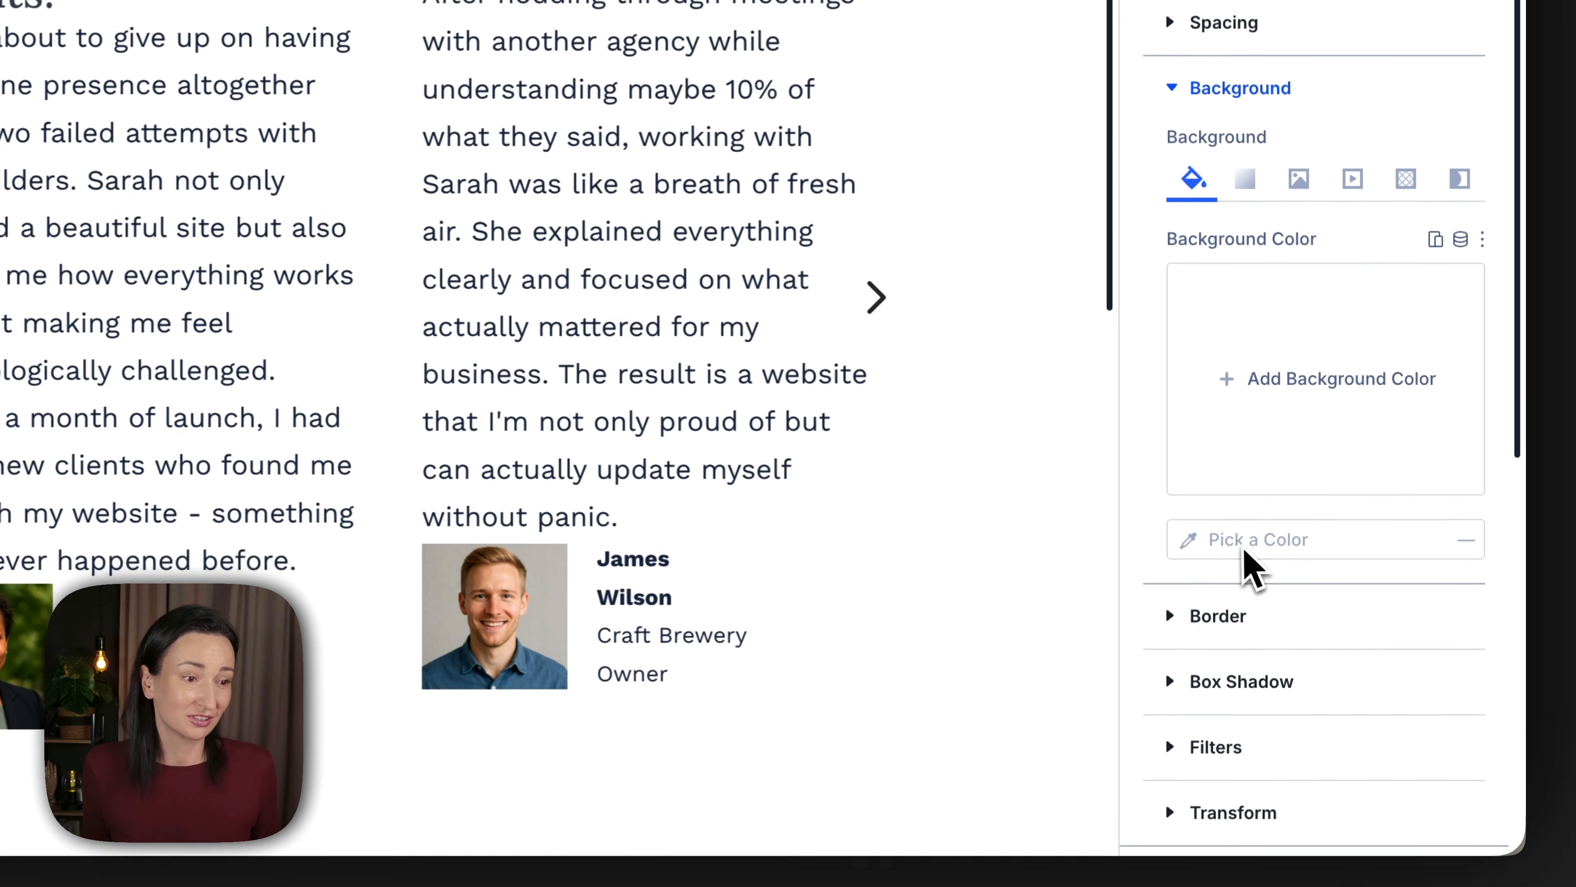
pyautogui.click(1201, 528)
pyautogui.click(970, 754)
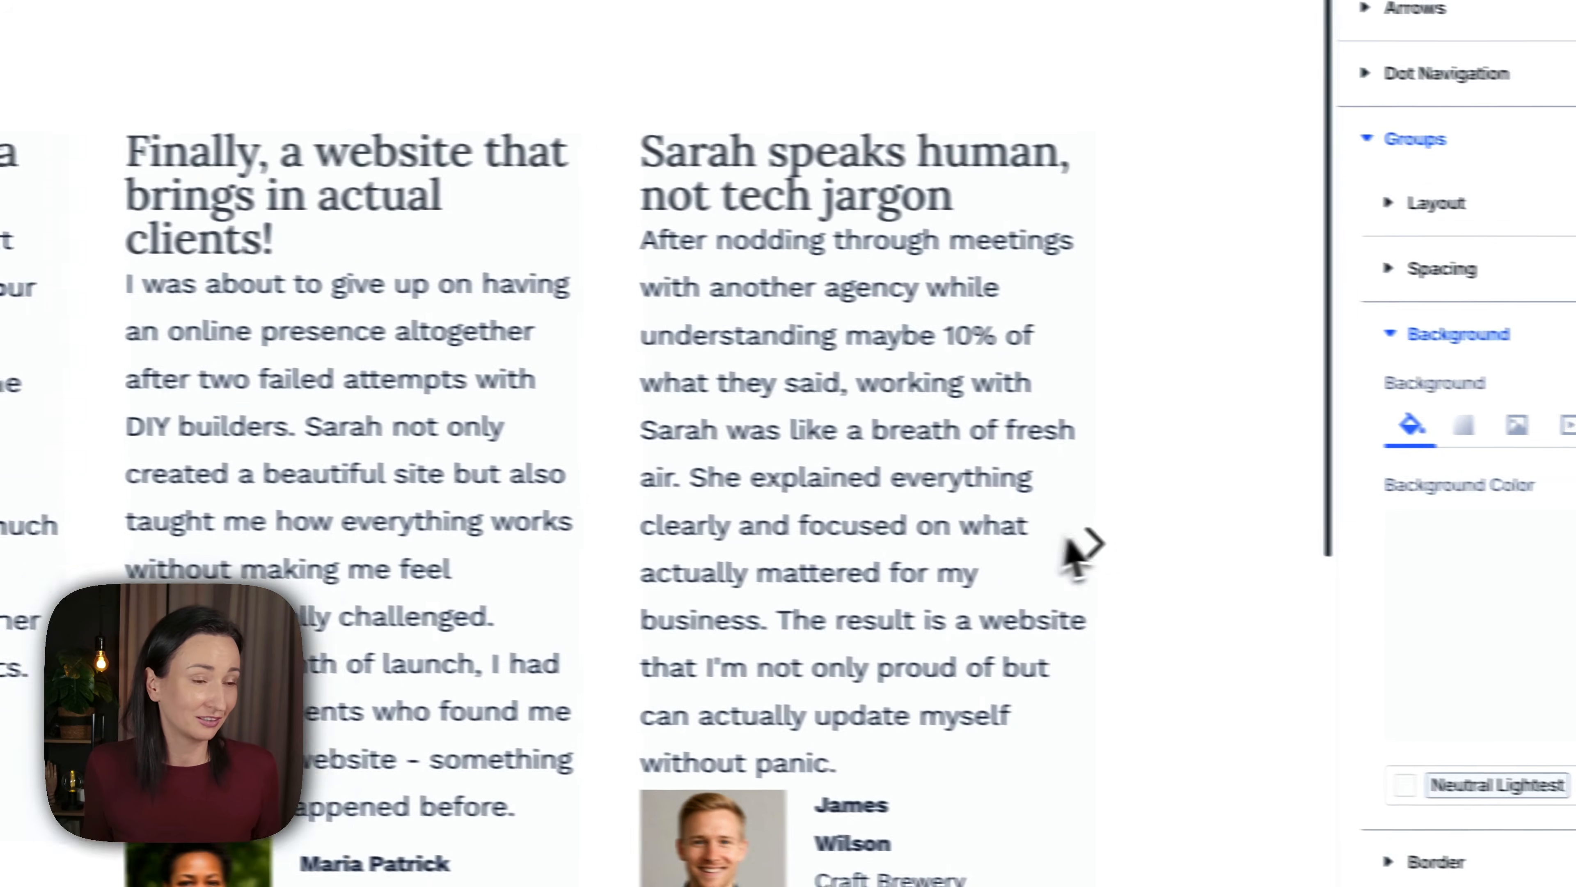
# Set the padding of the carousel's groups to 30 px on all four sides, linking top with bottom and left with right.
pyautogui.scroll(-10, 1454, 599)
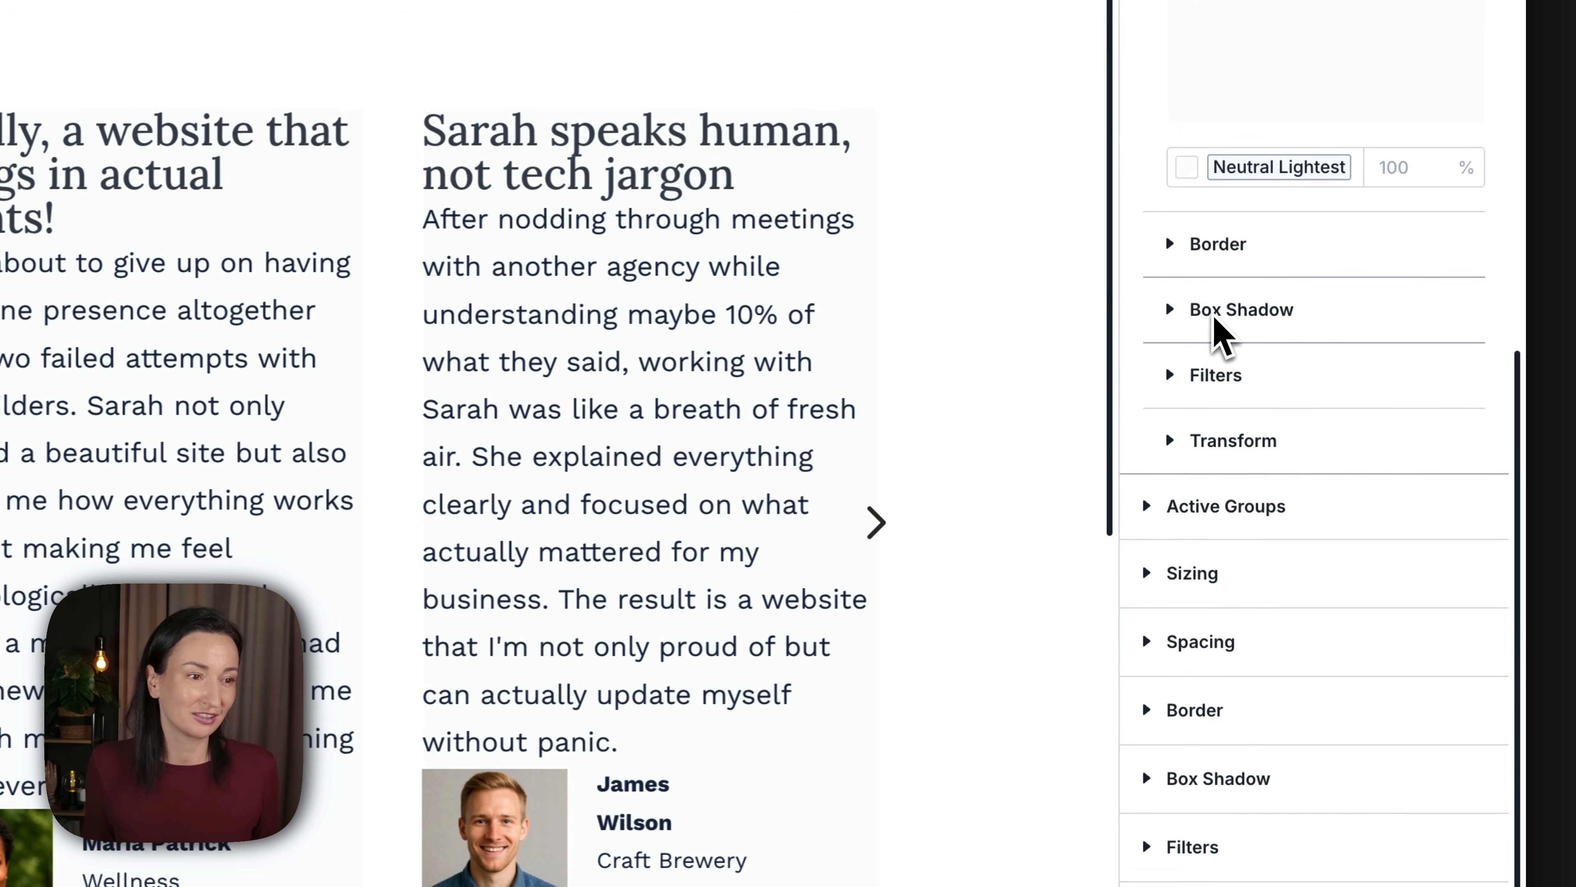
pyautogui.scroll(1, 1237, 465)
pyautogui.scroll(9, 1235, 403)
pyautogui.click(1217, 244)
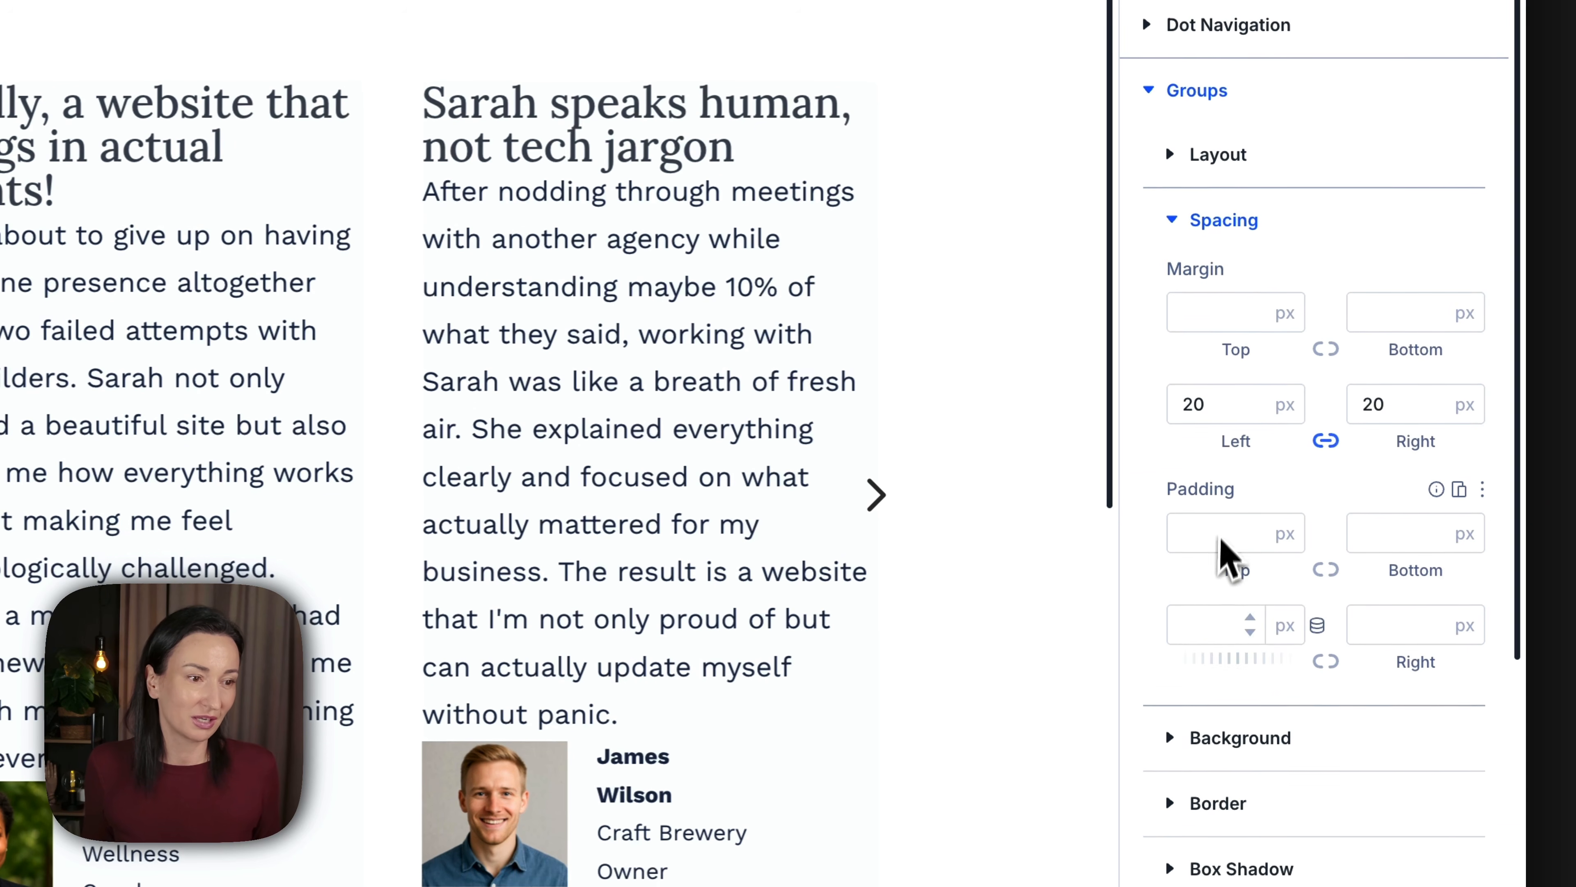
pyautogui.click(1206, 541)
pyautogui.write('30')
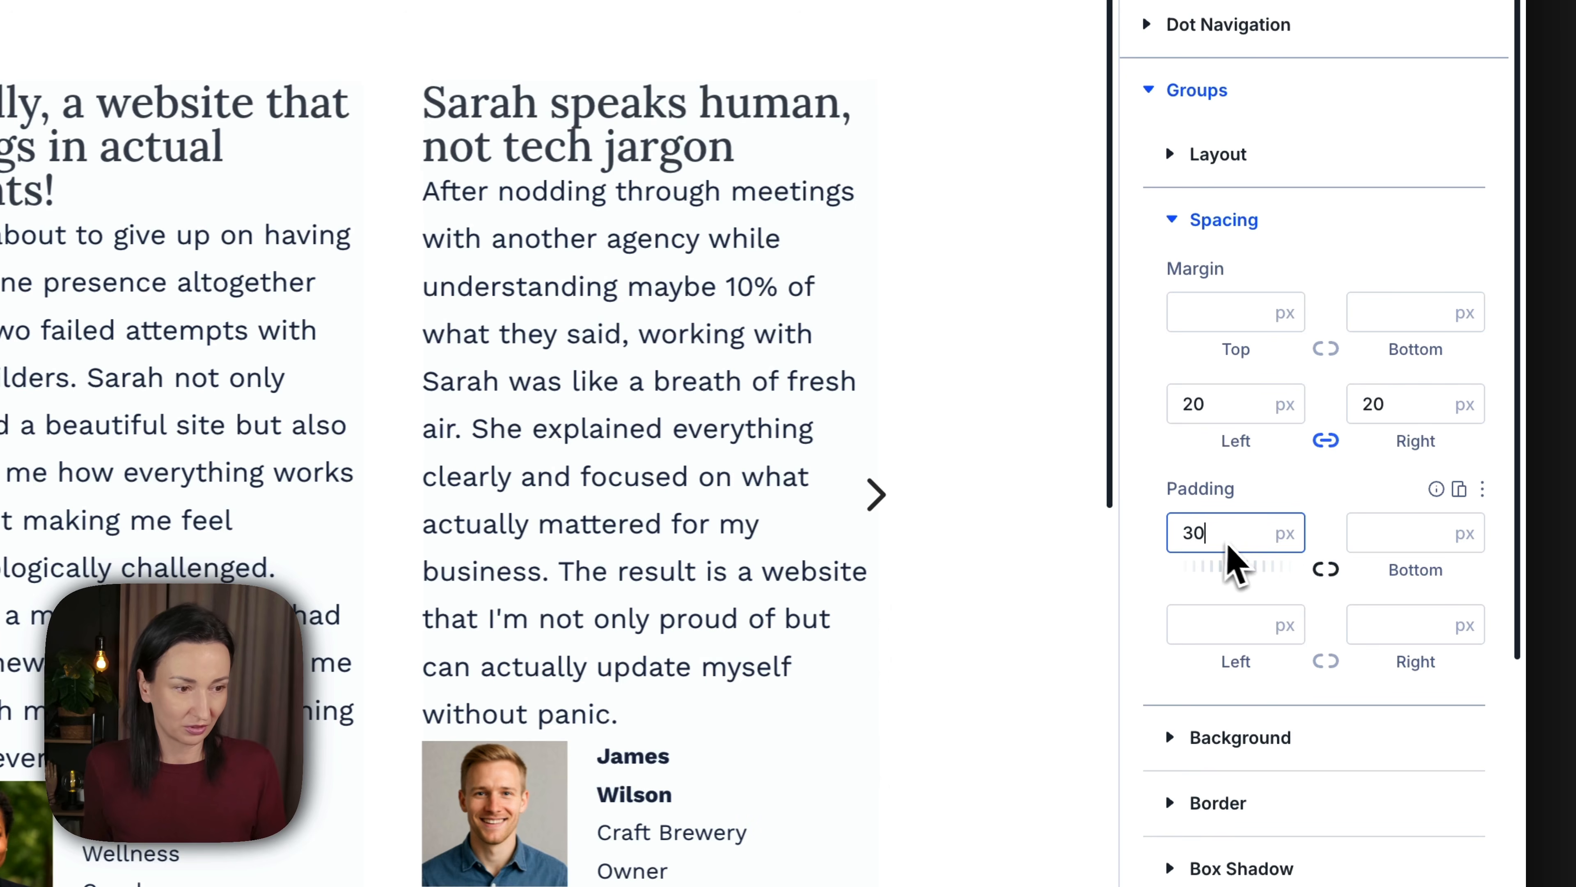
pyautogui.click(1326, 569)
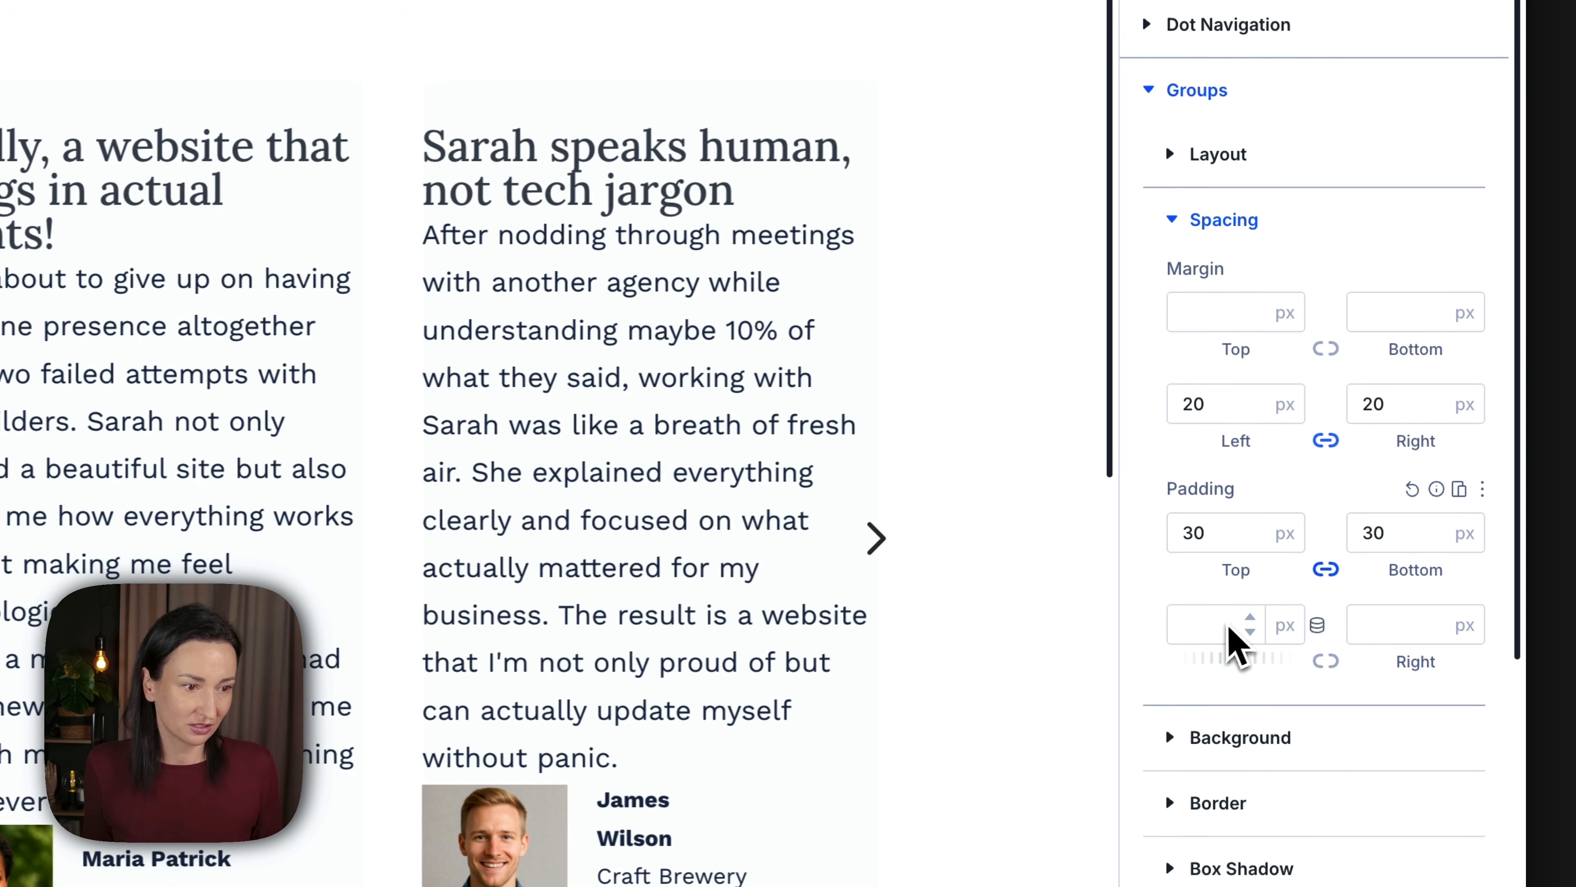
pyautogui.click(1207, 640)
pyautogui.write('30')
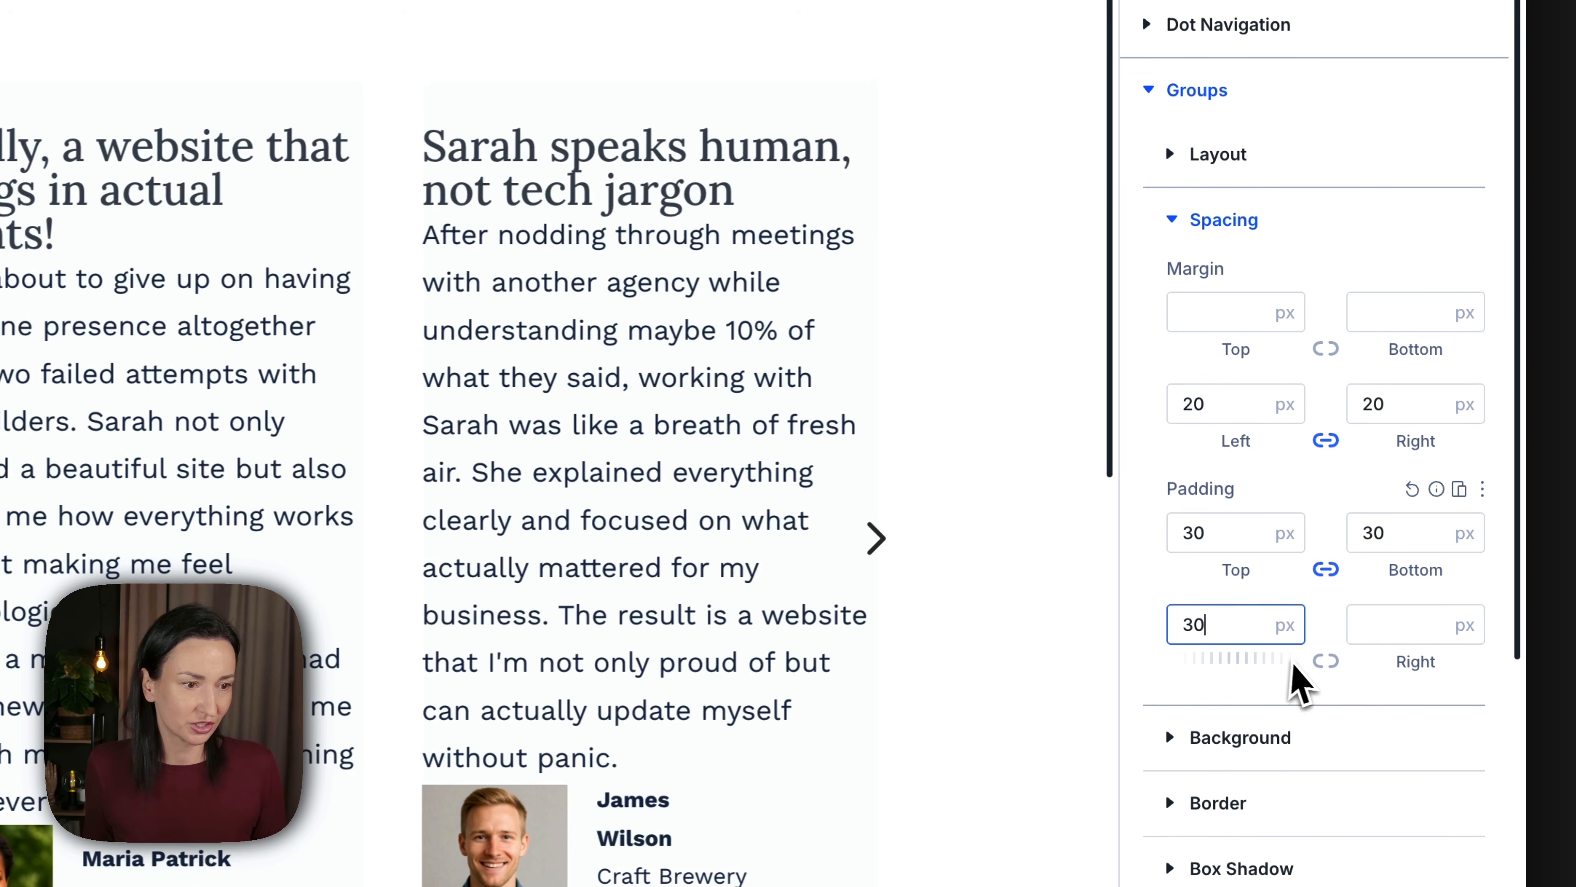
pyautogui.click(1326, 660)
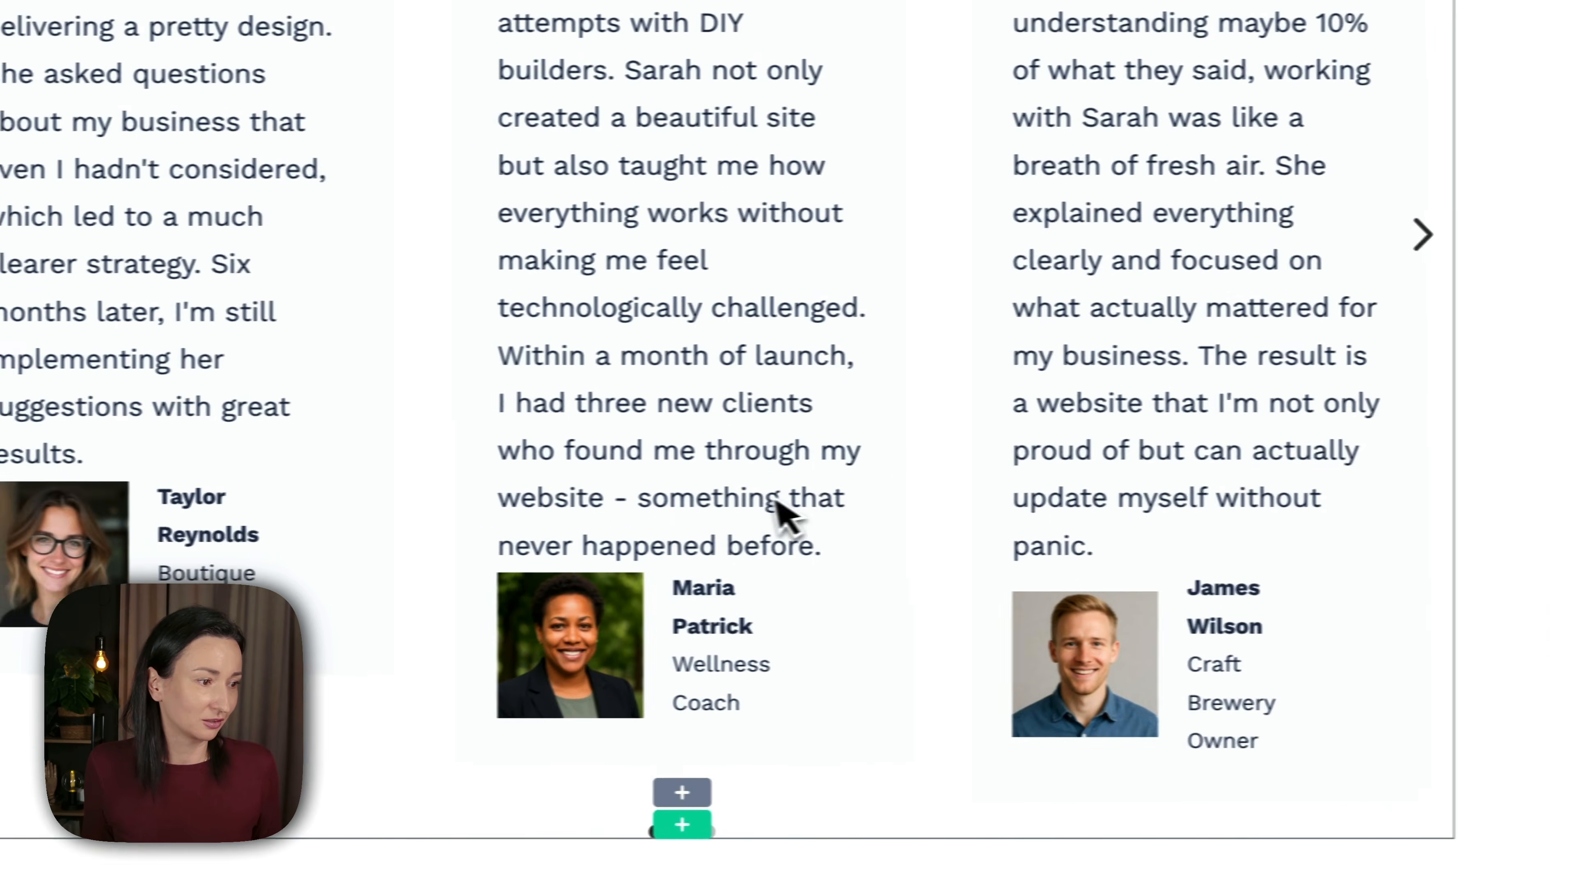
# Review the padded slides in the builder and exit to the front-end view of the page.
pyautogui.scroll(4, 960, 544)
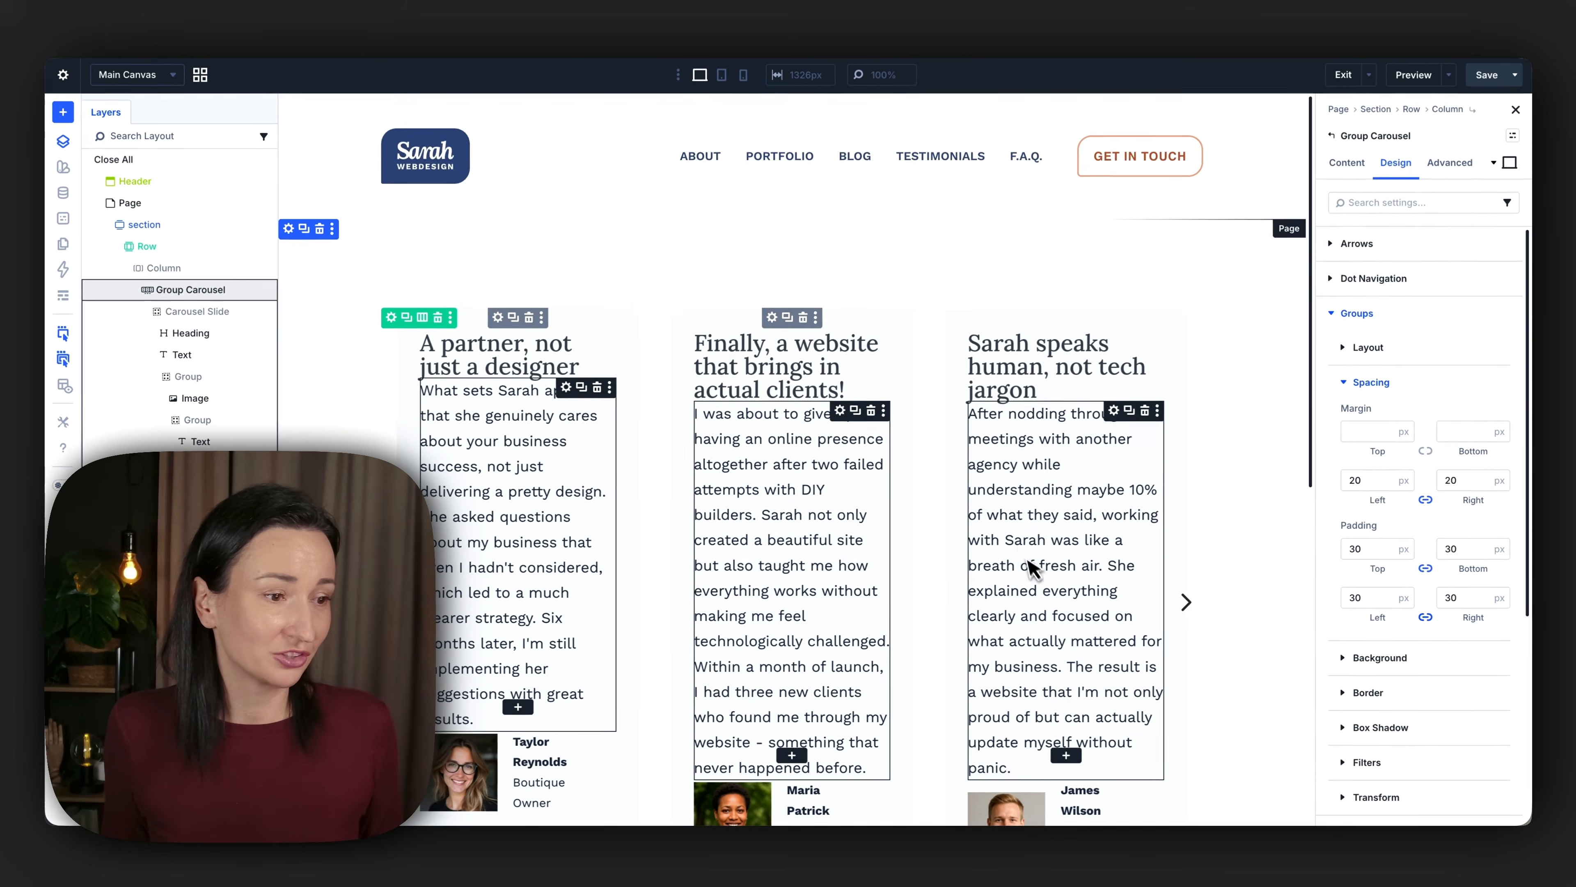
pyautogui.scroll(-2, 1467, 410)
pyautogui.scroll(-1, 1138, 604)
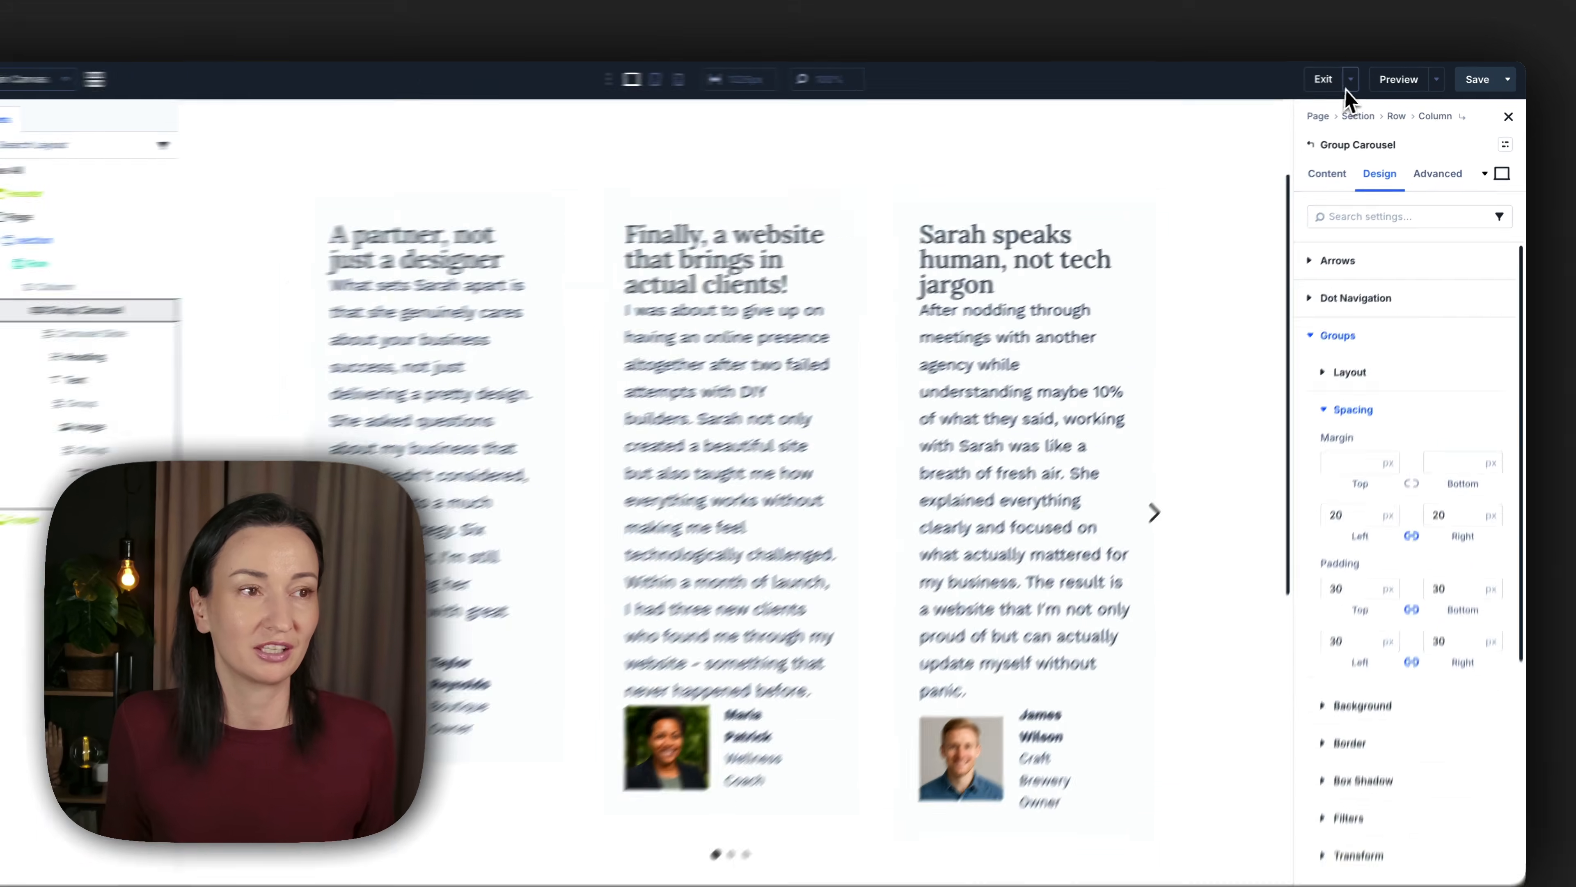
pyautogui.click(1364, 78)
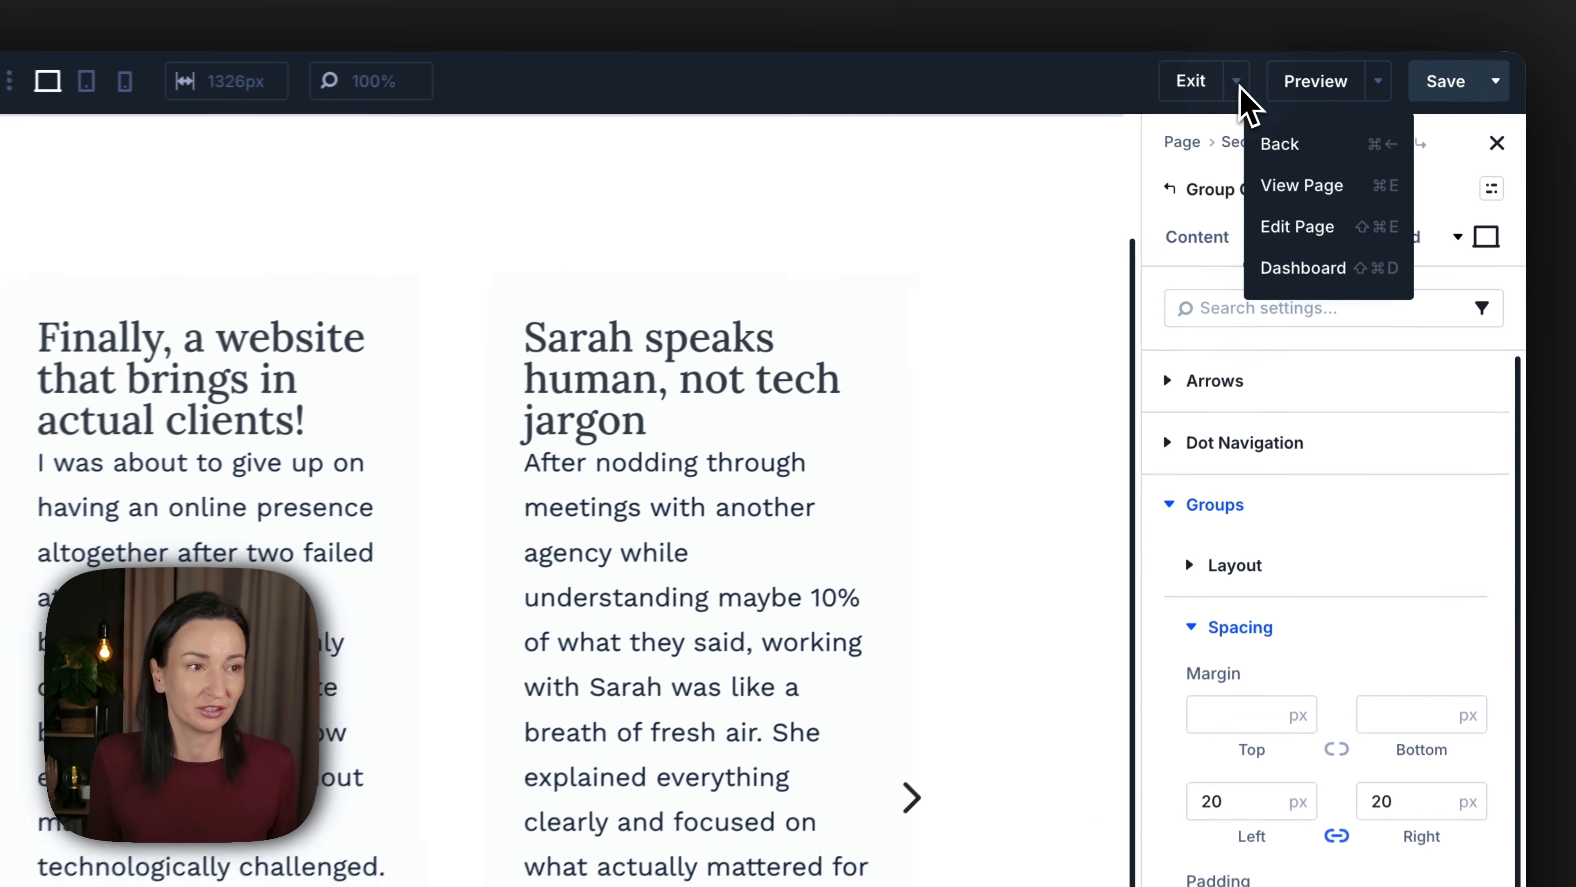
pyautogui.click(1279, 192)
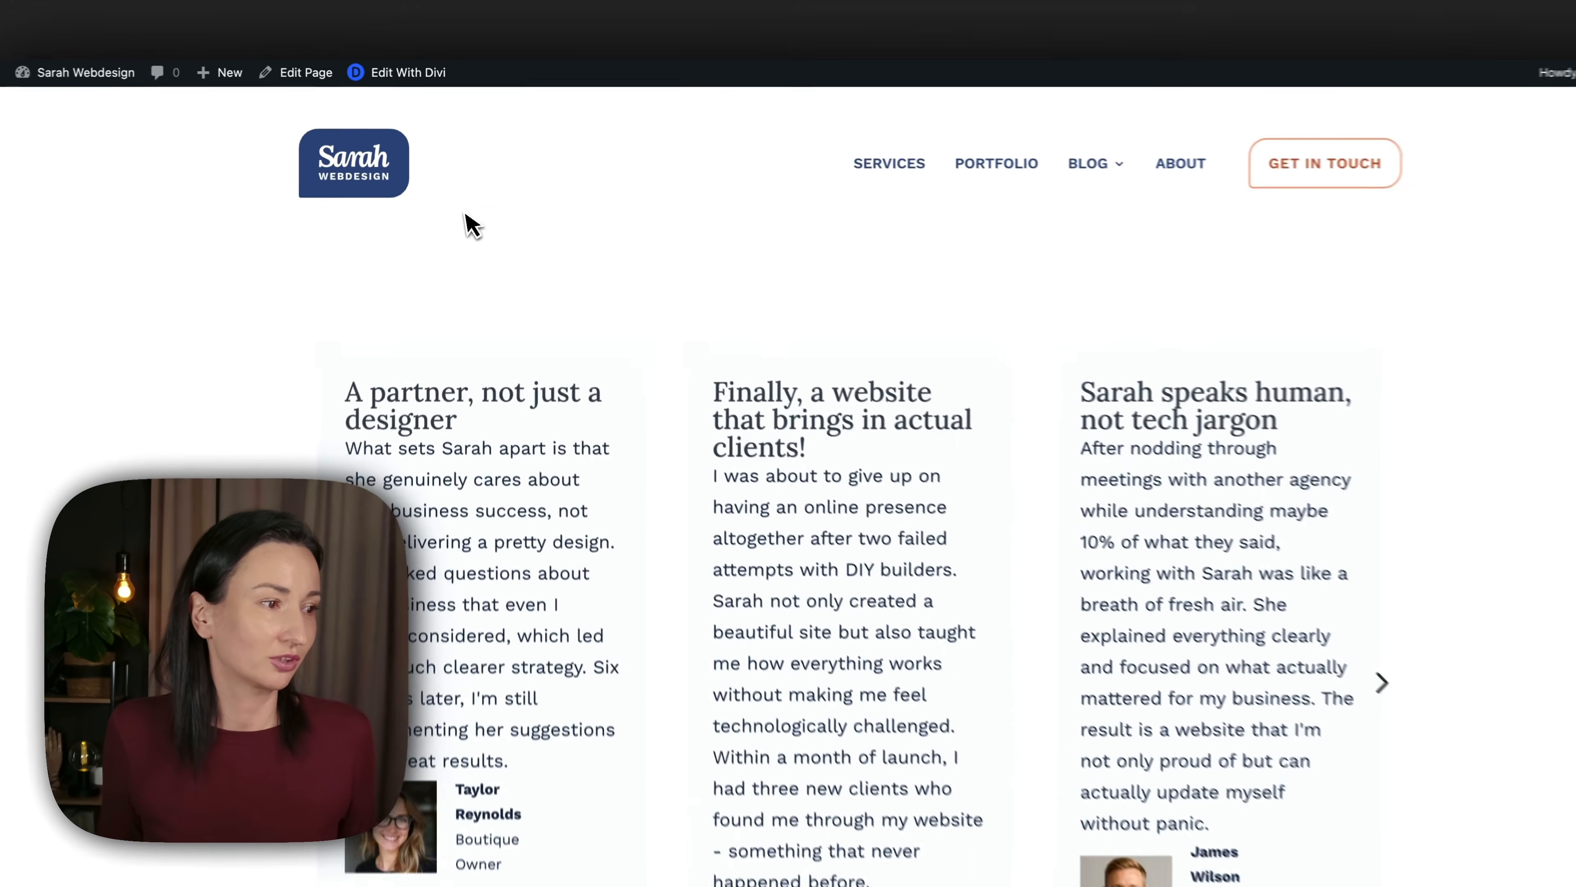
# Advance the carousel three times on the live page to check the looped testimonial slides.
pyautogui.scroll(-3, 466, 224)
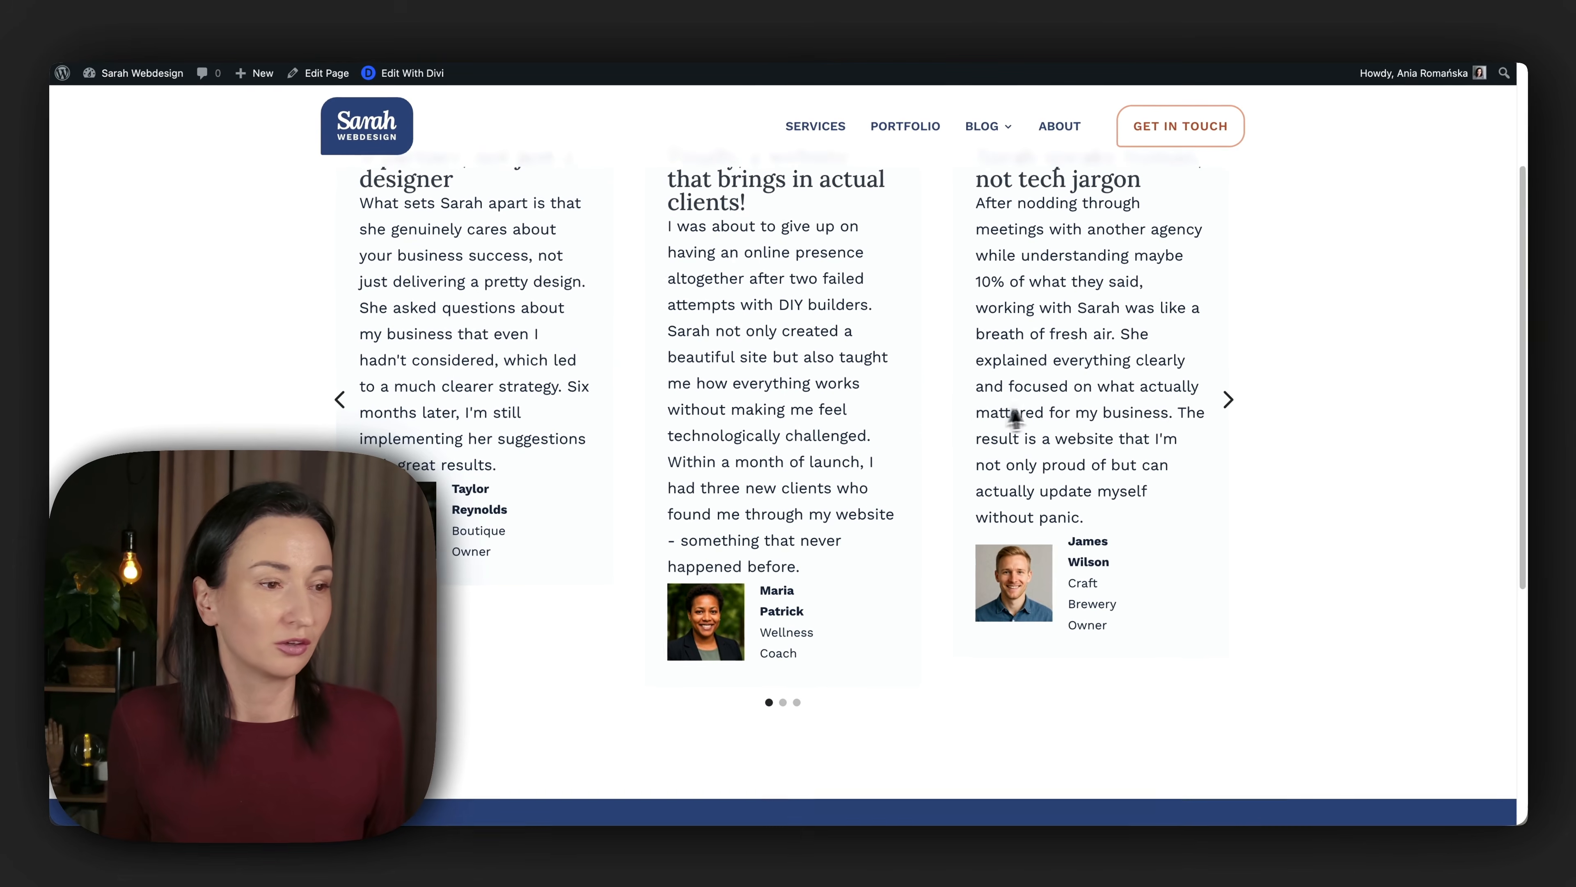
pyautogui.click(1383, 462)
pyautogui.scroll(3, 1372, 490)
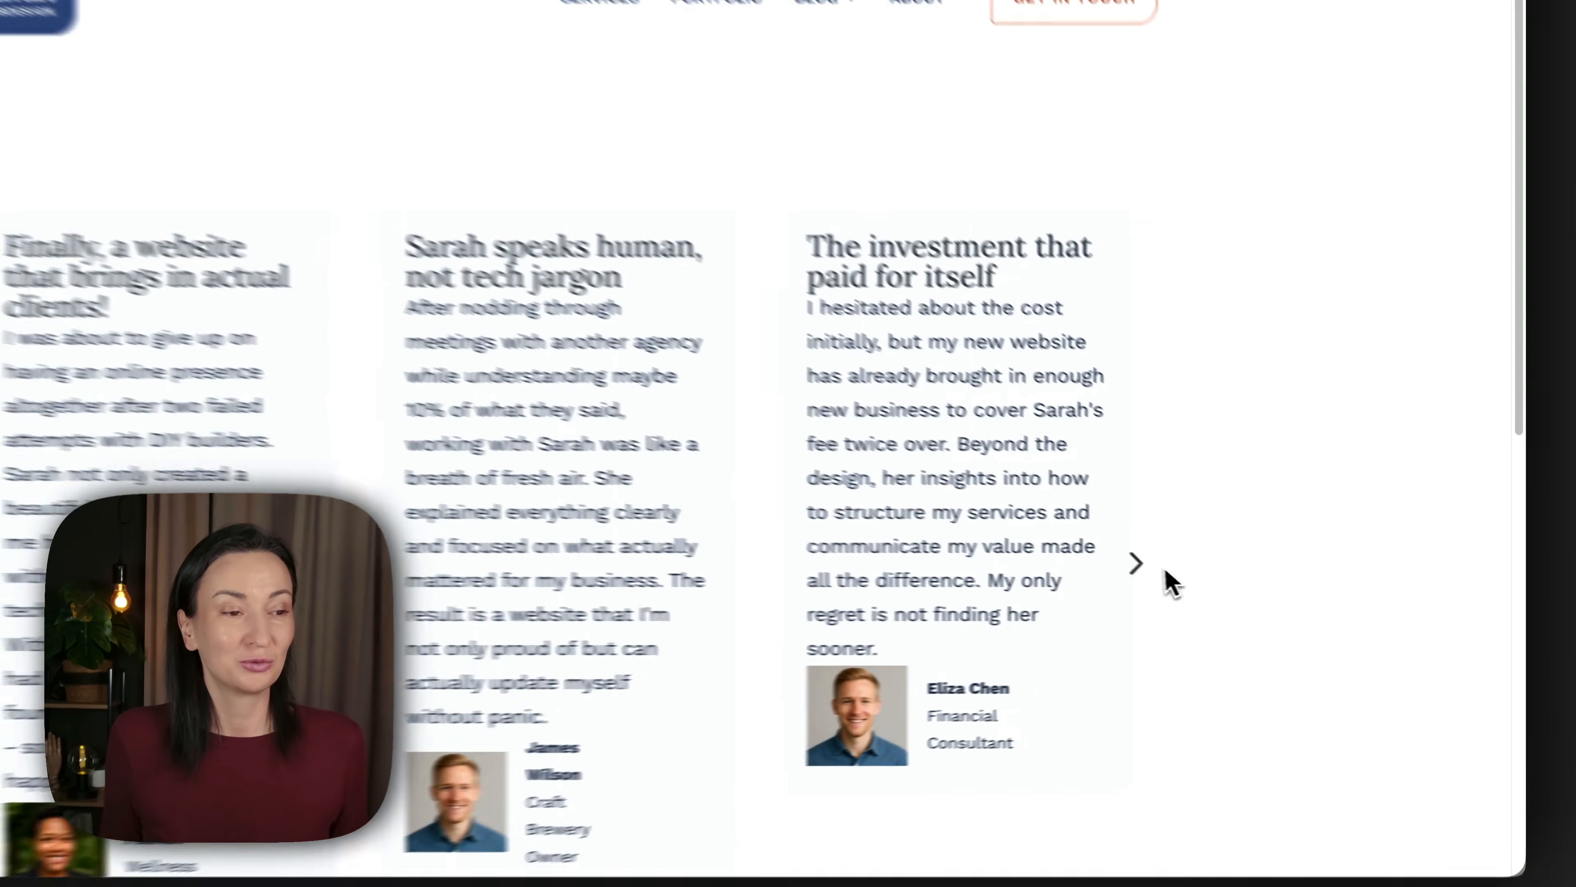
pyautogui.click(1226, 584)
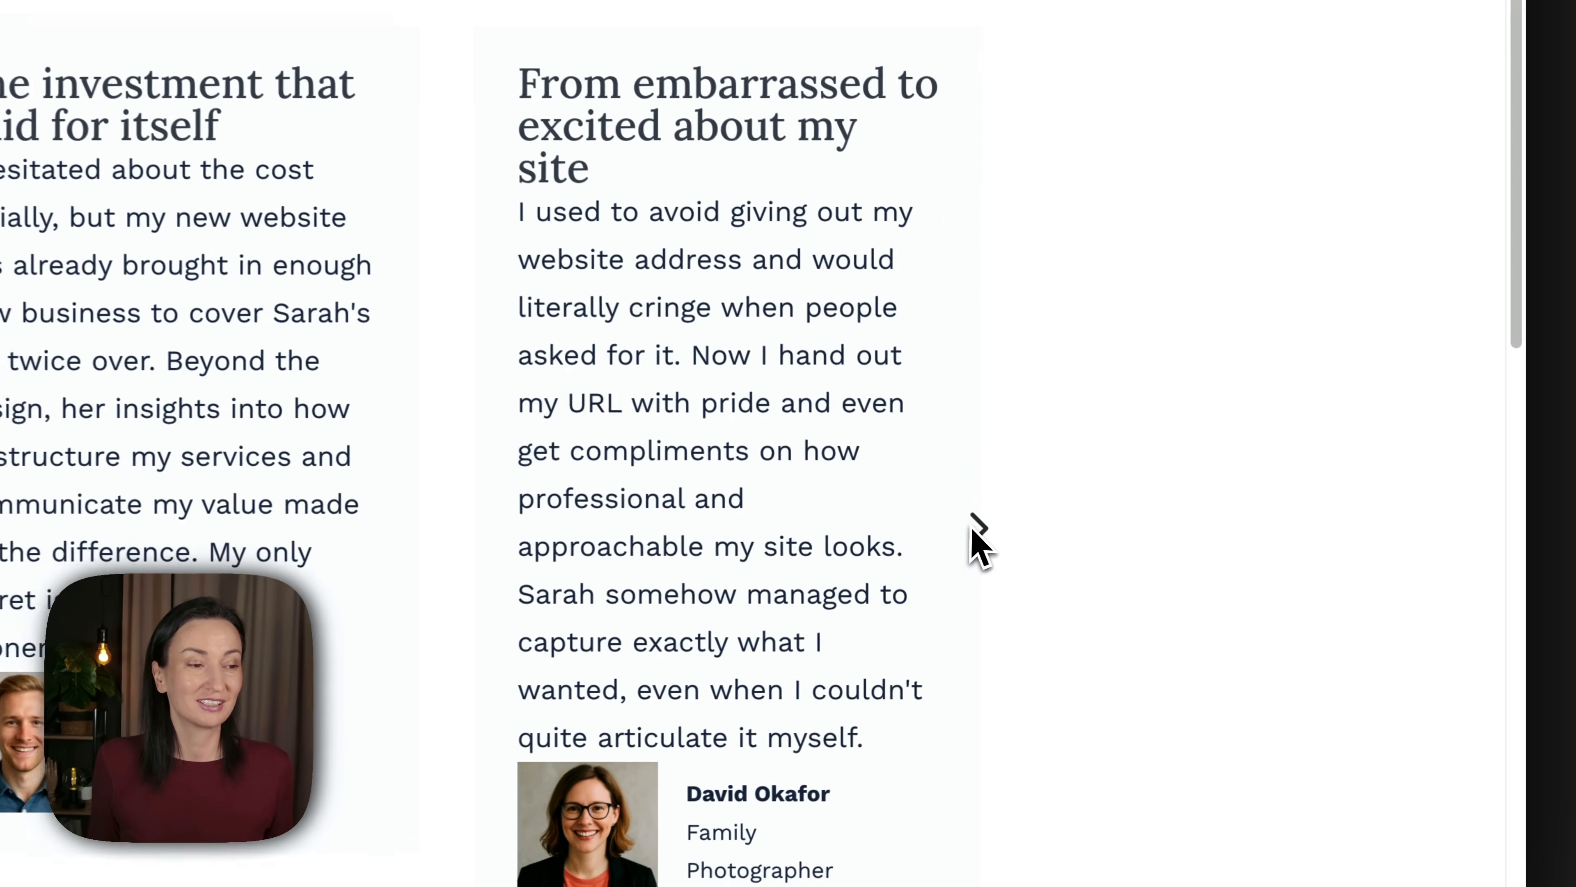
pyautogui.click(1226, 584)
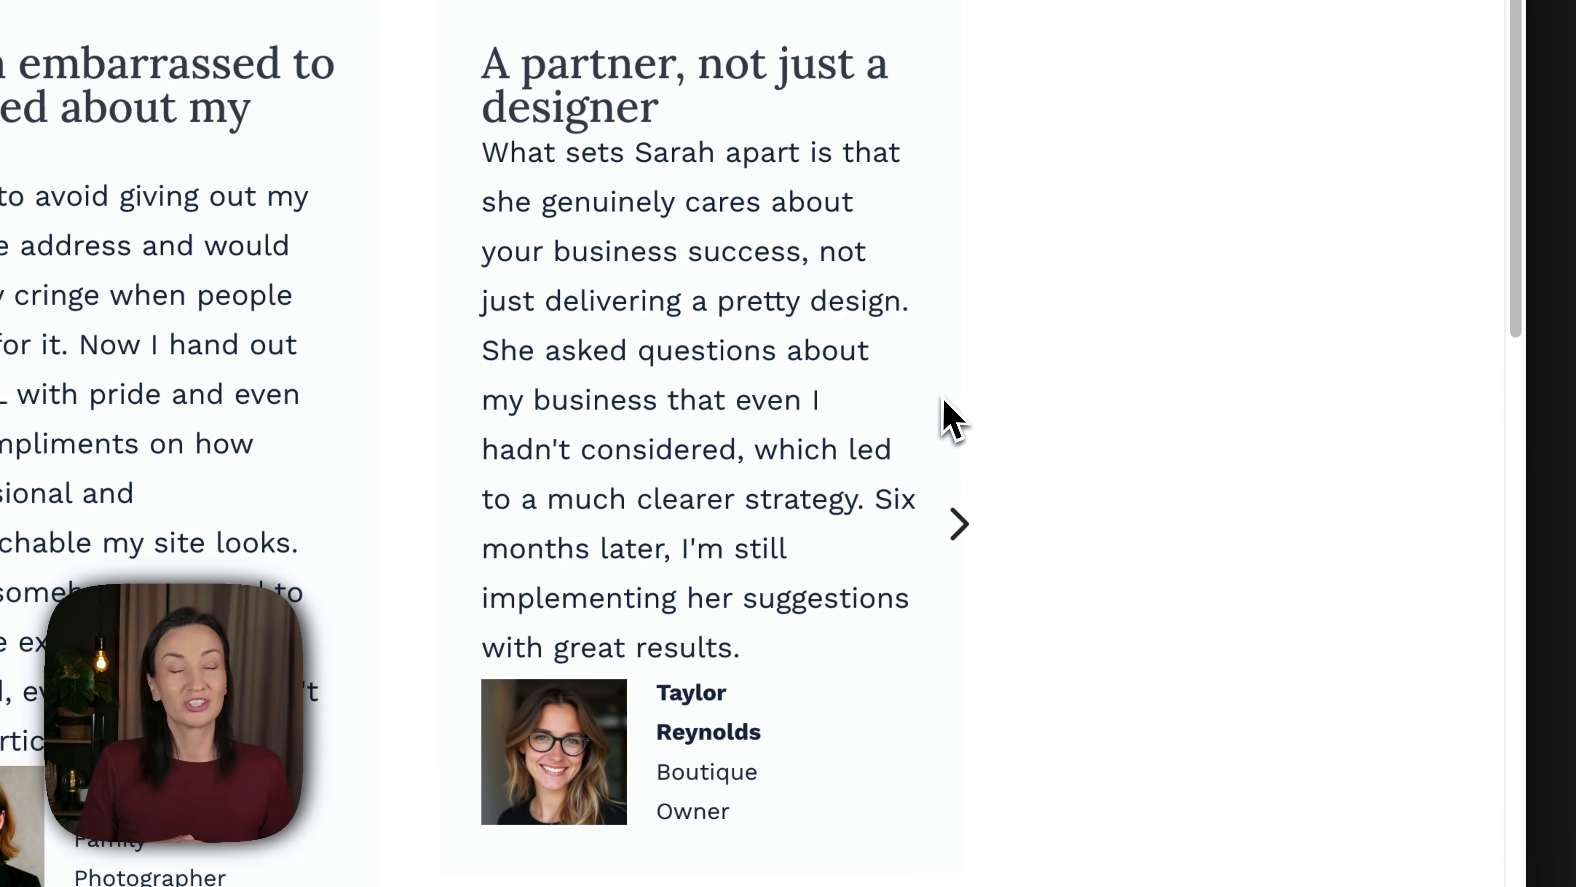